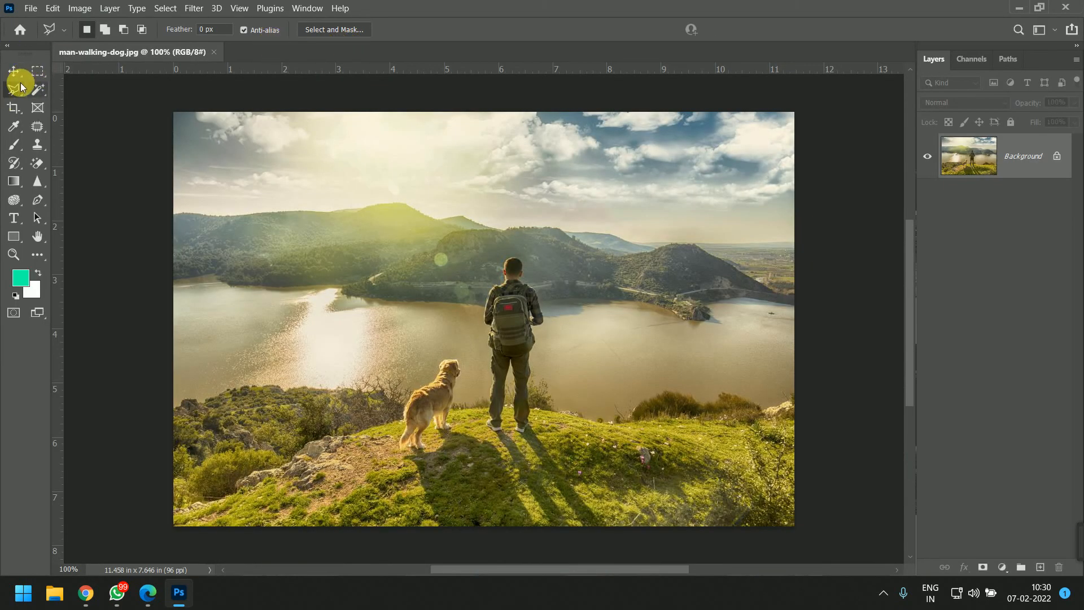
Step: Activate the Magnetic Lasso tool
left_click(40, 75)
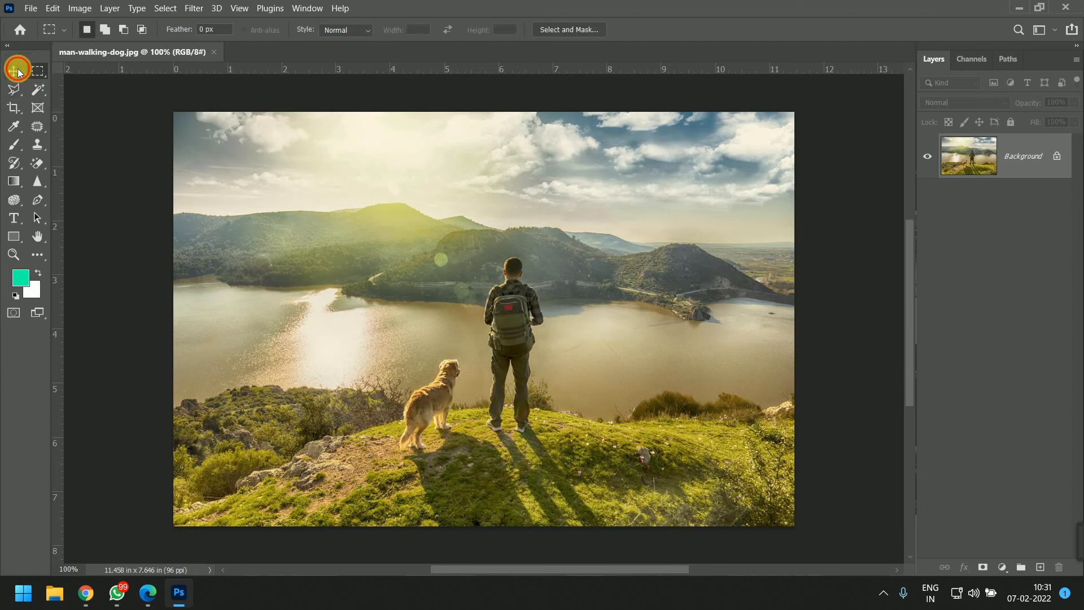
left_click(16, 71)
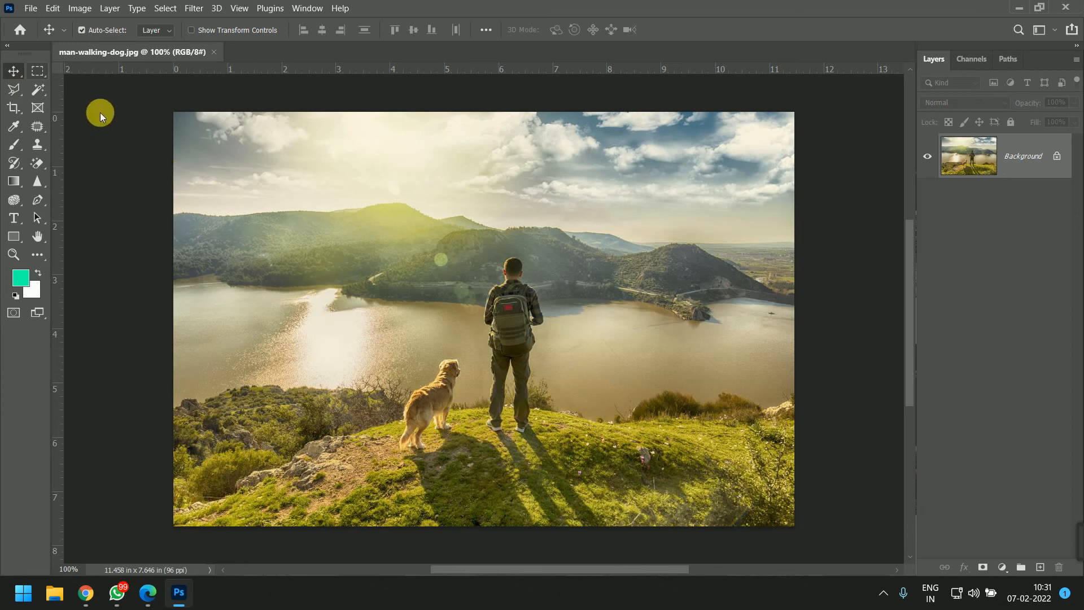
right_click(19, 87)
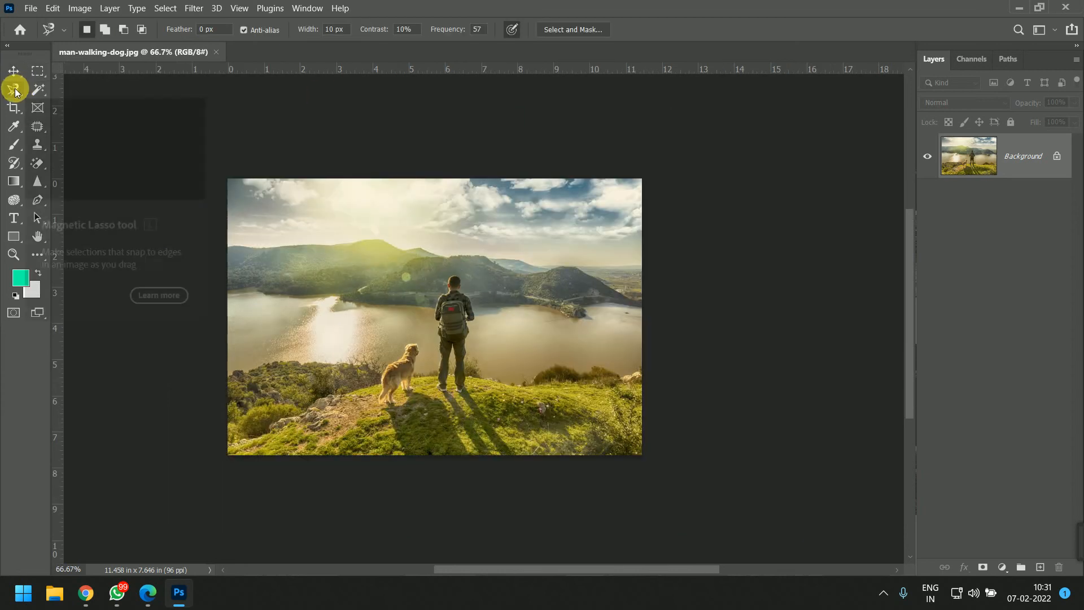
right_click(14, 89)
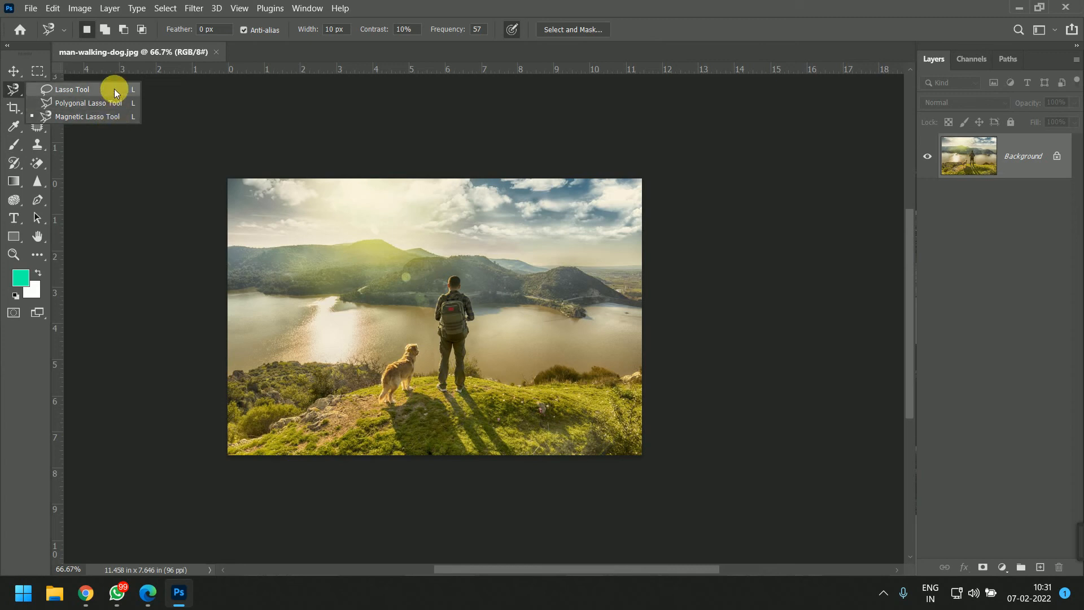
left_click(76, 117)
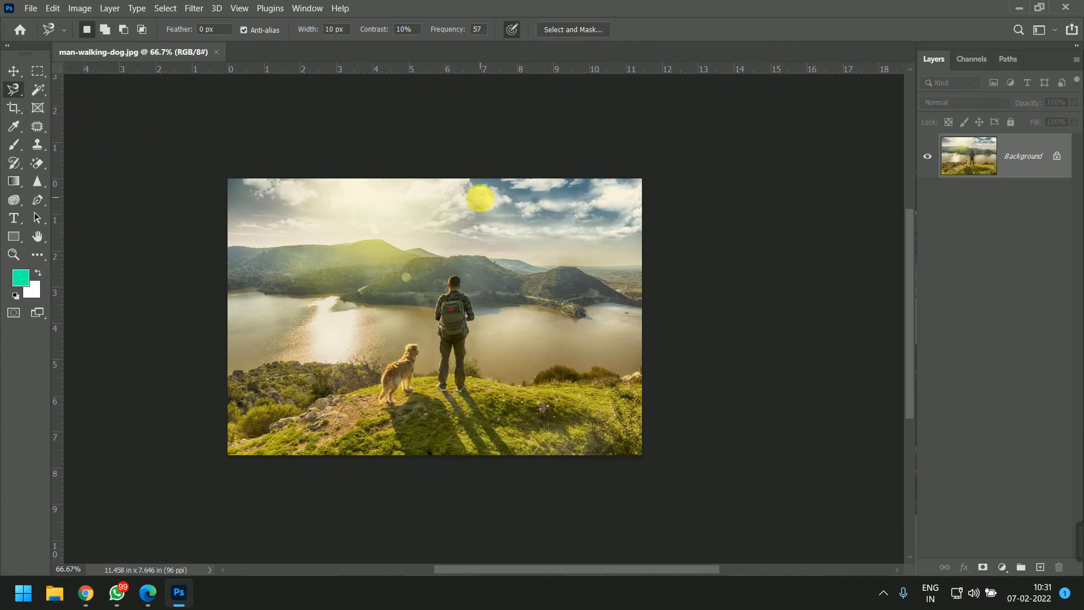
Step: Duplicate the Background layer and hide the original Background layer
key("ctrl+j")
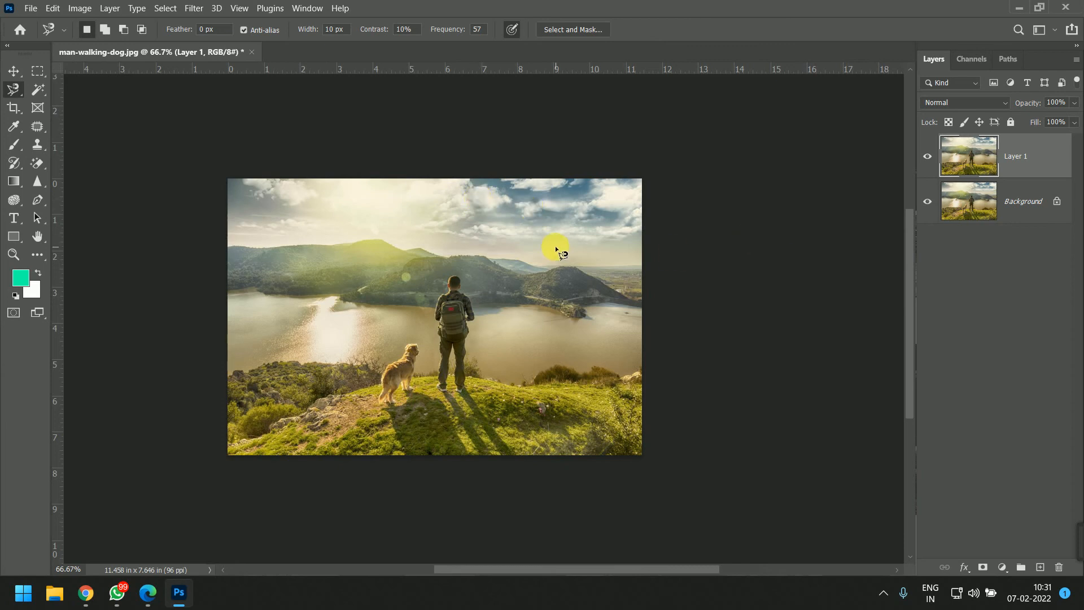
left_click(933, 207)
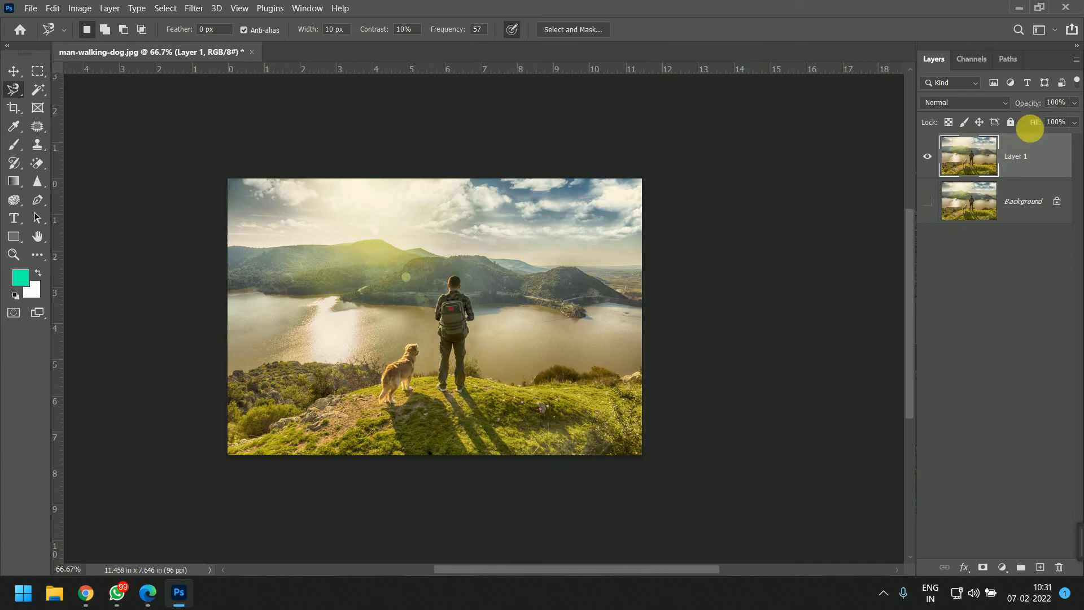
Step: Trace the man's whole outline with the Magnetic Lasso, starting and closing at his left shoulder, to select him with his backpack
scroll(410, 348, "up", 3)
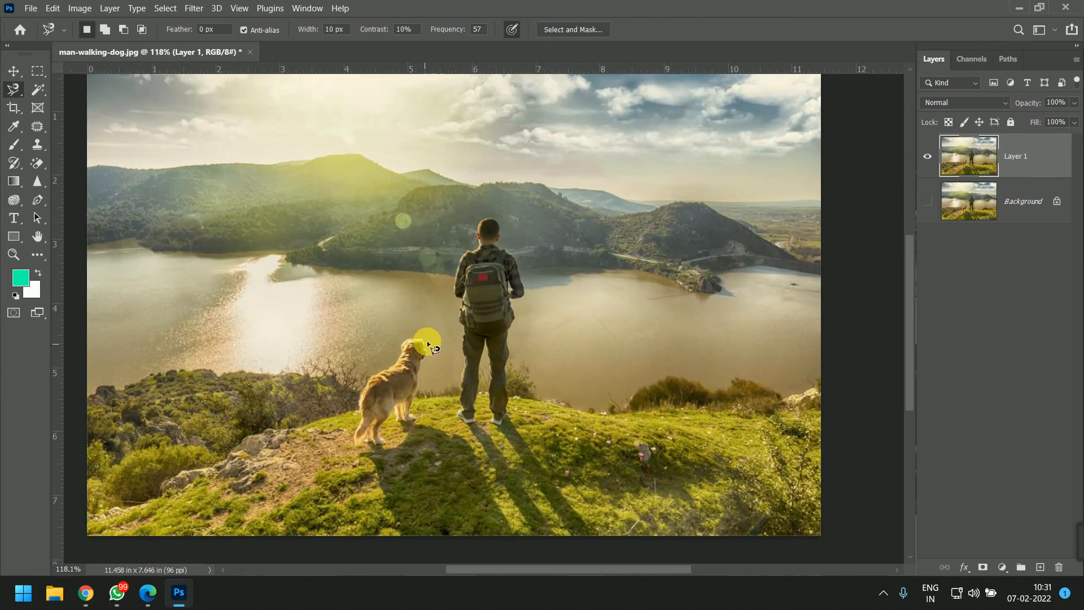
scroll(427, 342, "up", 2)
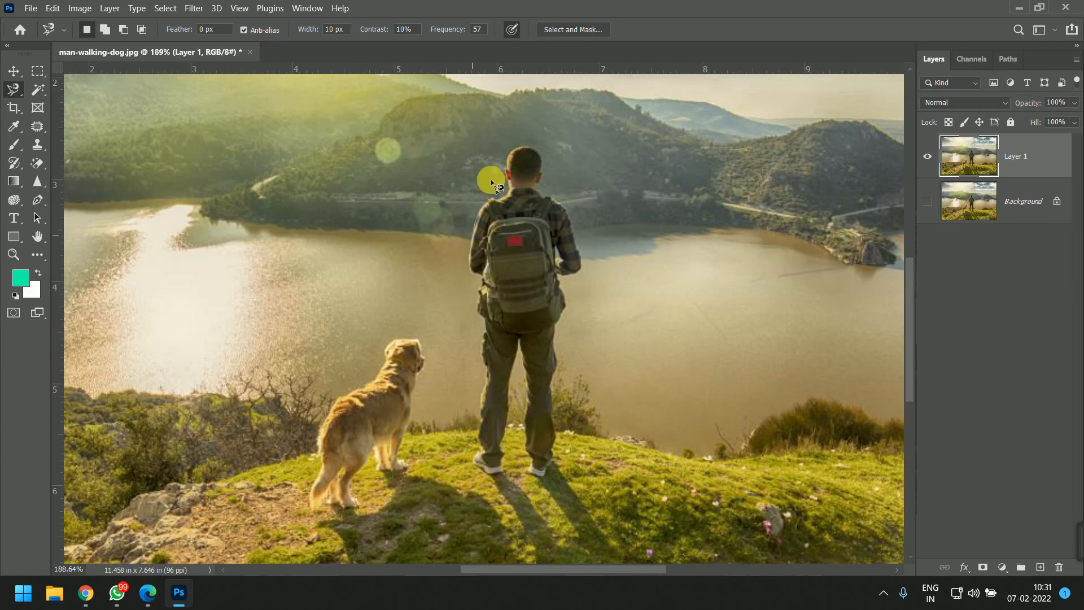
scroll(511, 180, "up", 3)
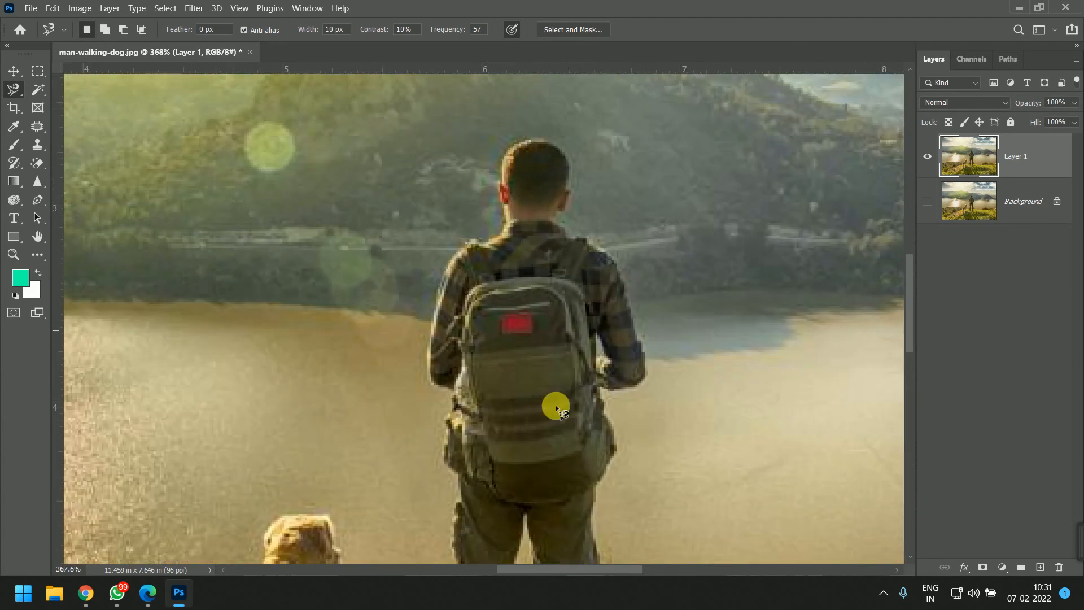
left_click(473, 242)
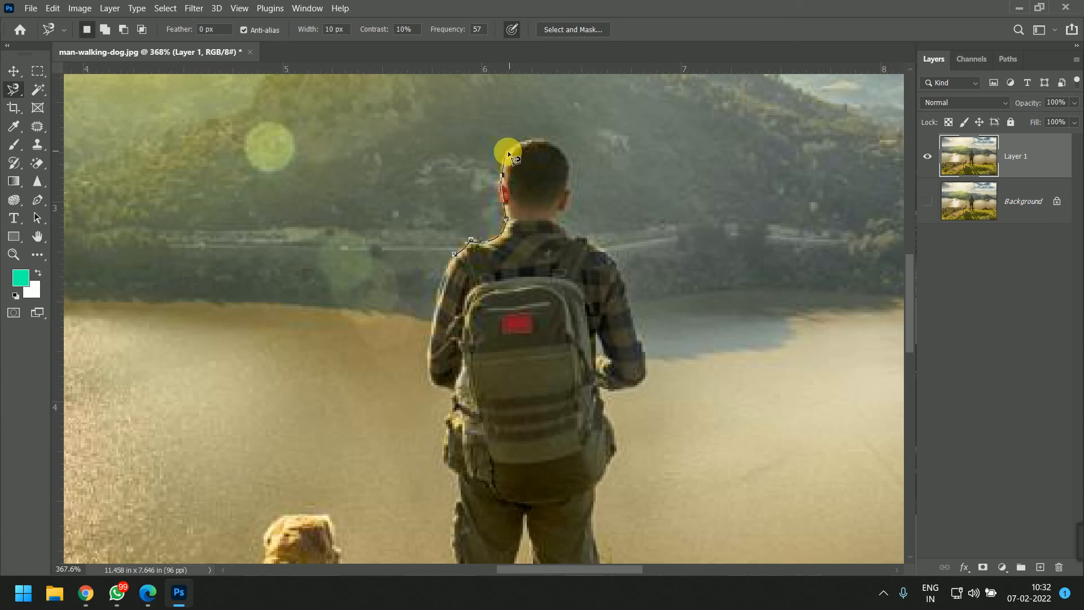
key("BackSpace")
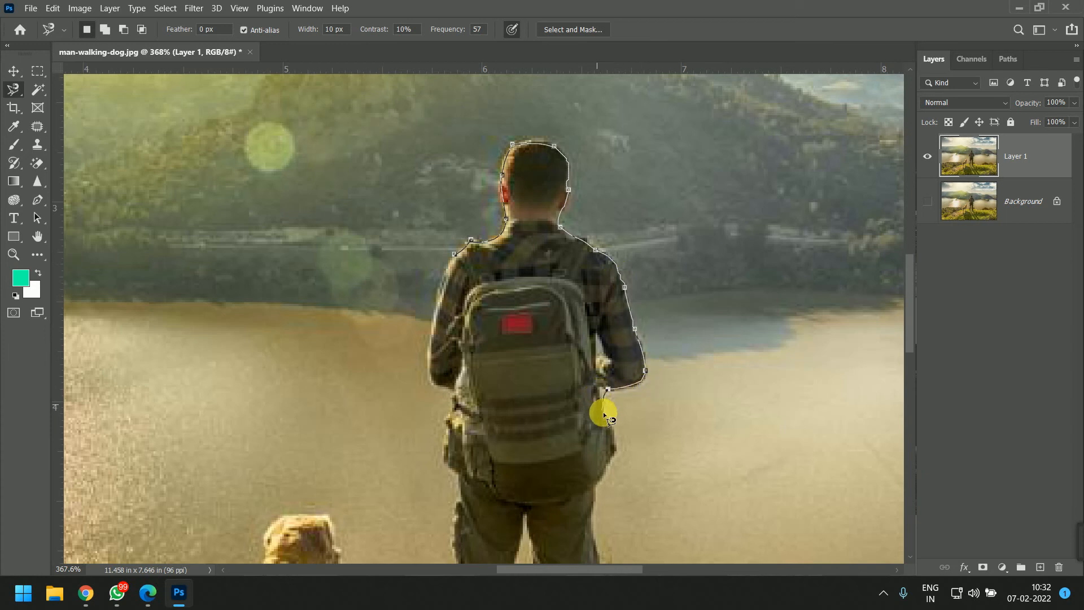
left_click(598, 387)
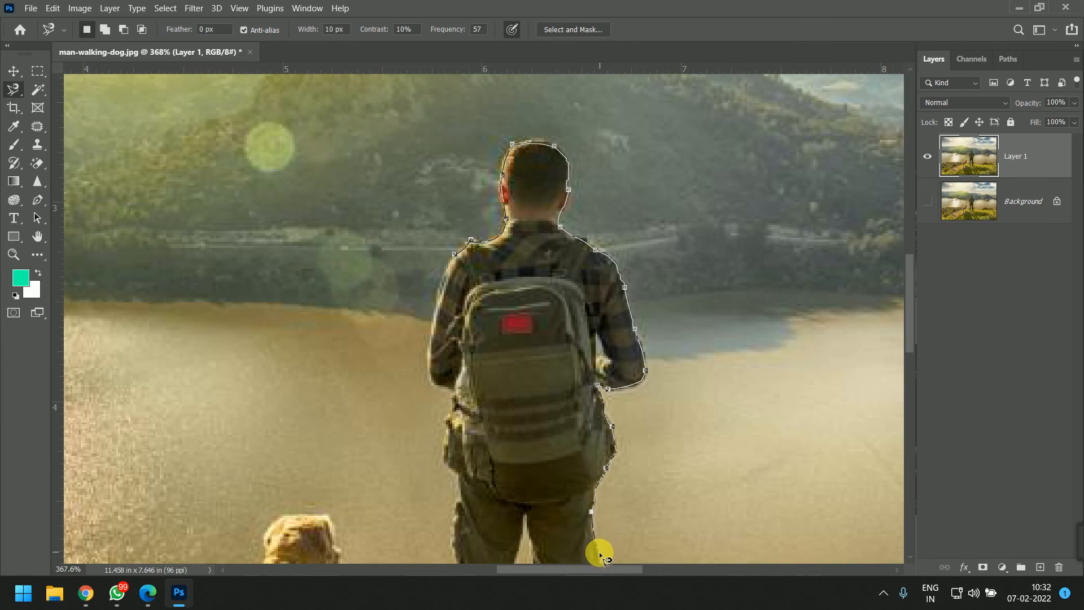
scroll(600, 556, "down", 5)
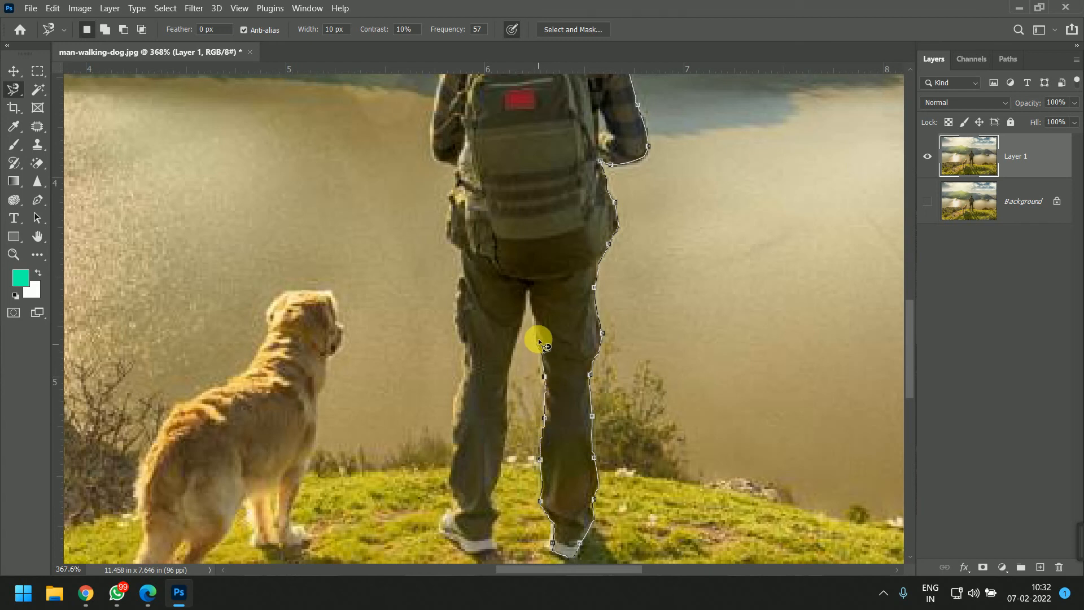
left_click(526, 292)
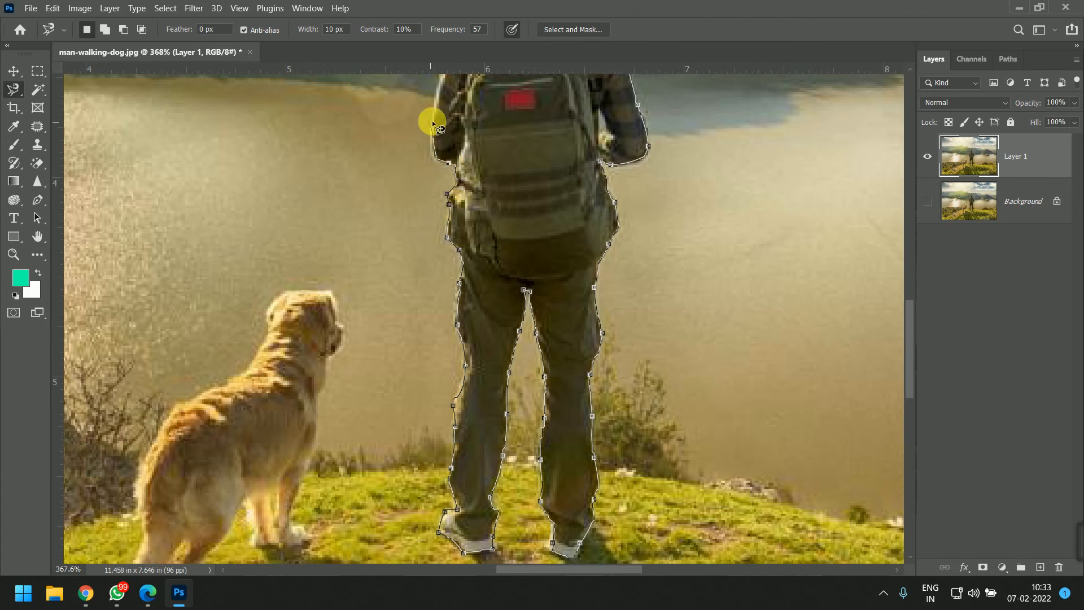
mouse_move(433, 118)
left_mouse_down()
mouse_move(445, 283)
mouse_move(438, 383)
left_mouse_up()
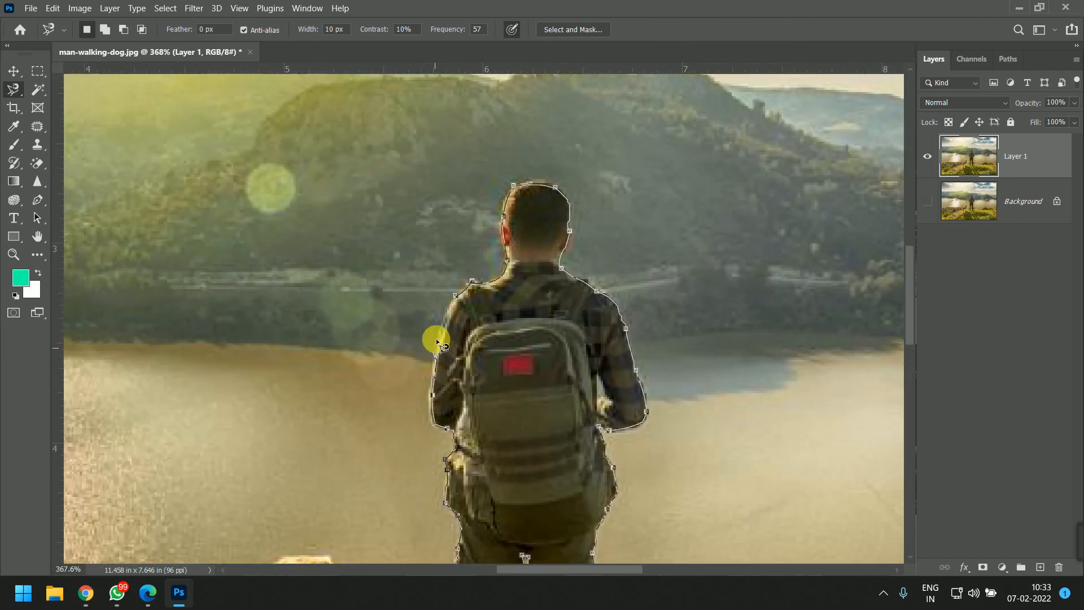
left_click(456, 296)
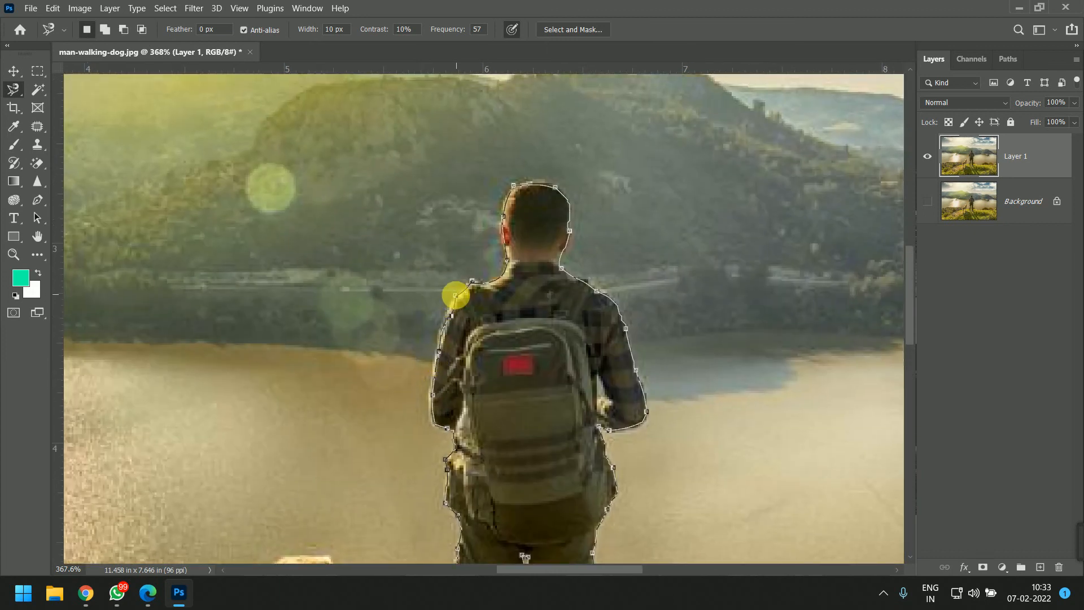
Step: Try inverting the selection and deleting everything around the man on Layer 1, and undo it to restore the selection of the man
scroll(496, 310, "down", 5)
scroll(521, 395, "up", 3)
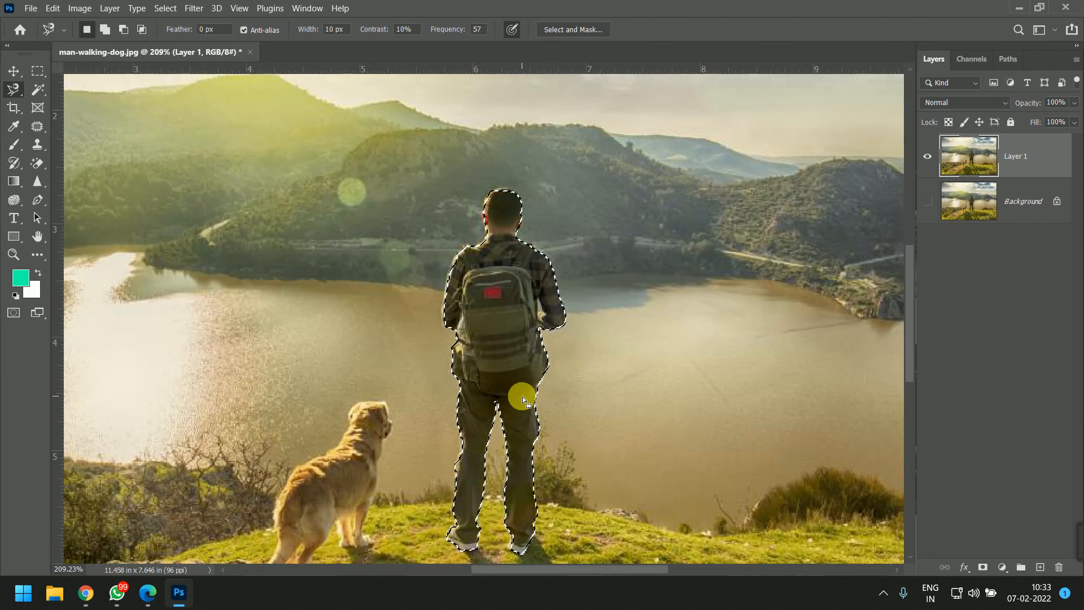
left_click_drag(546, 399, 543, 232)
left_click_drag(540, 316, 531, 481)
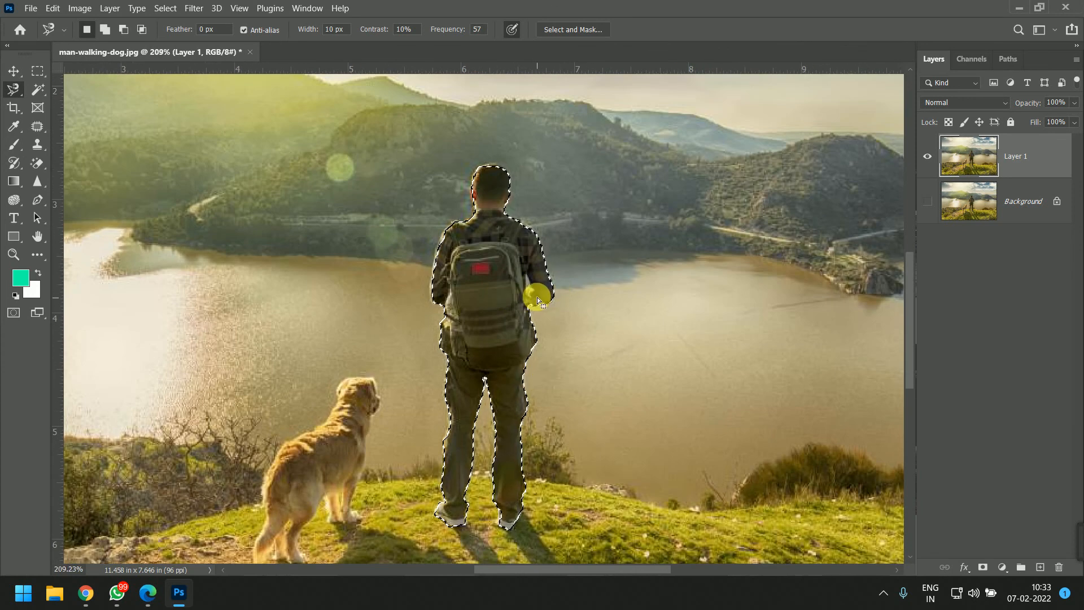
left_click_drag(525, 341, 678, 274)
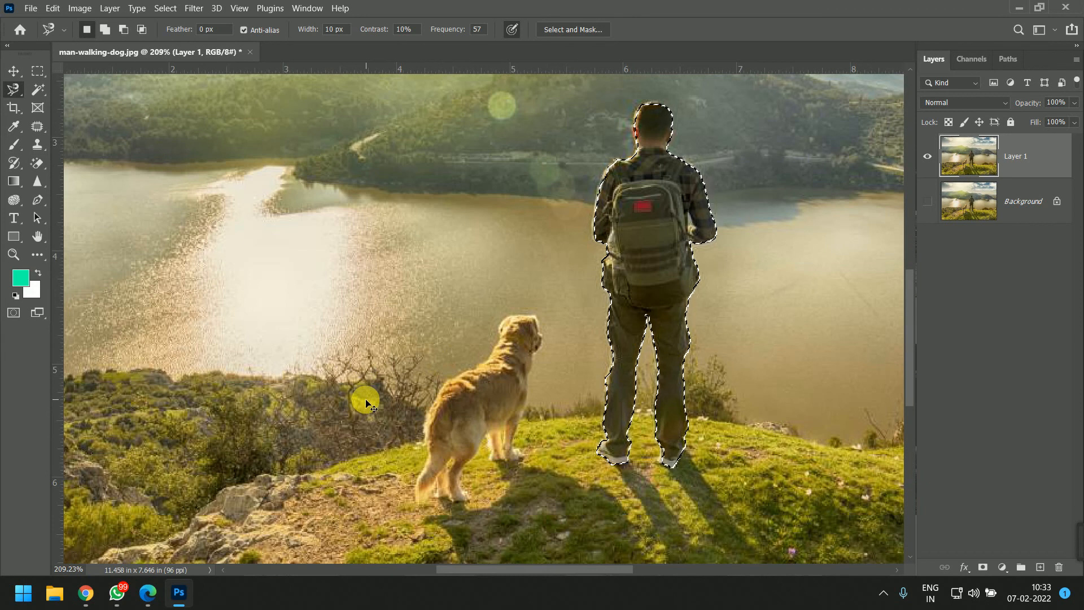
scroll(361, 361, "down", 4)
scroll(361, 360, "down", 1)
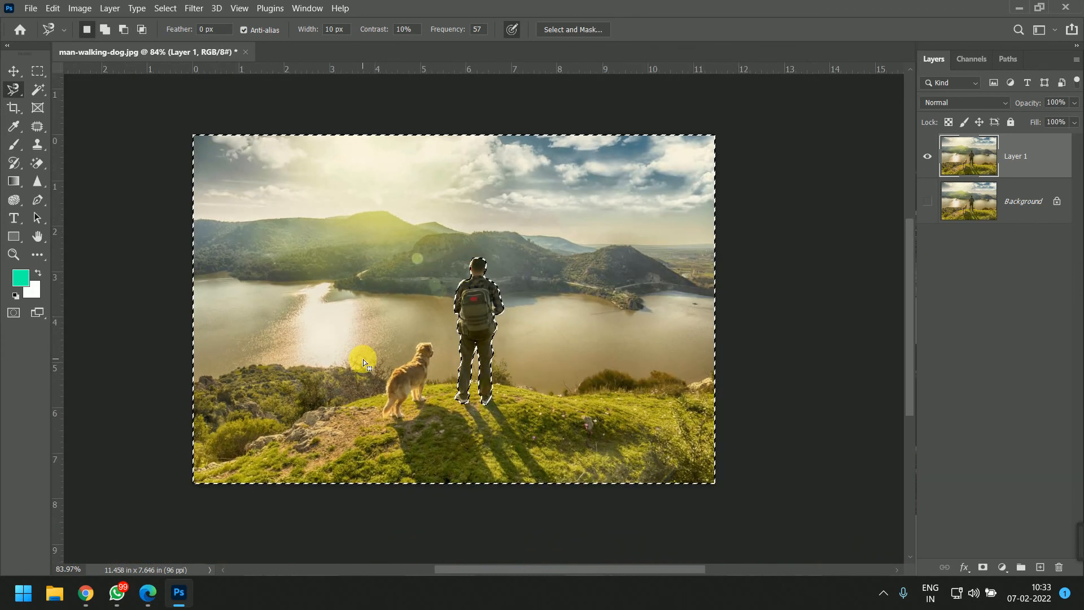
key("Delete")
scroll(471, 382, "up", 2)
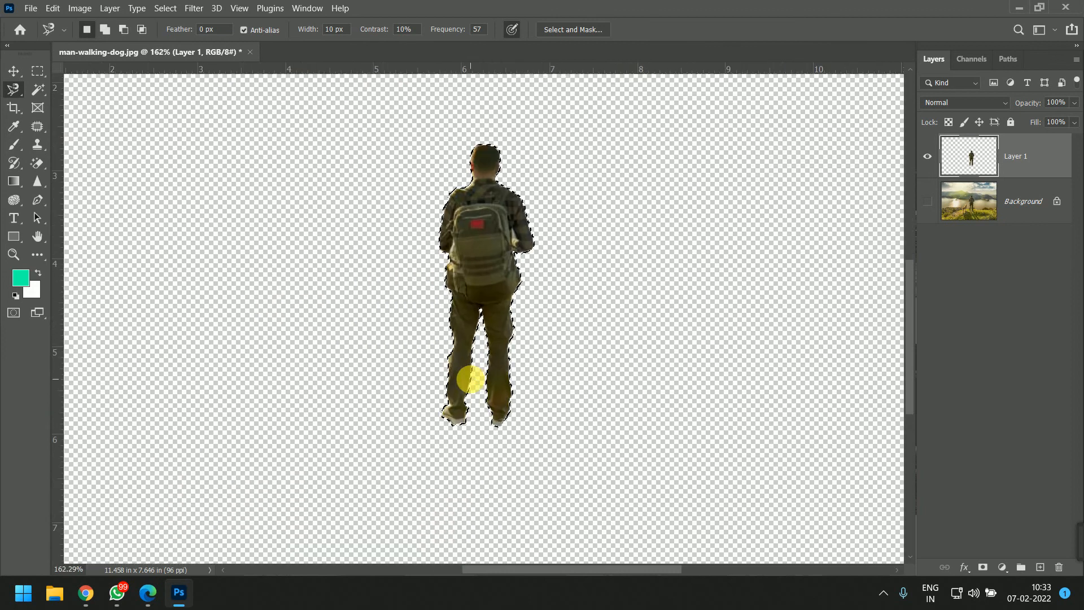
key("ctrl+z")
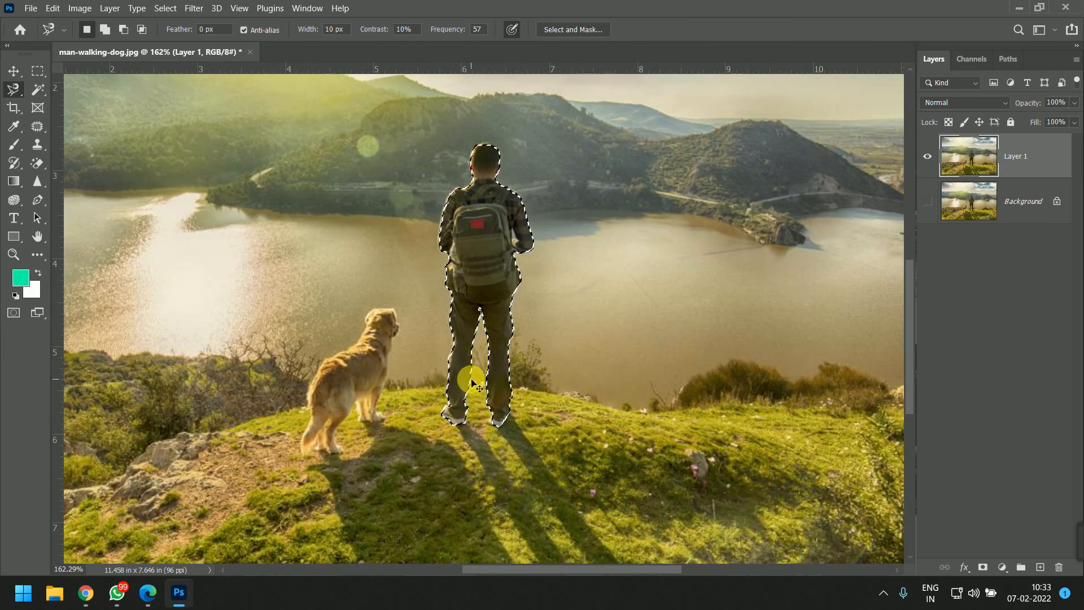
Step: Copy the selected man onto a new layer and check the cutout by hiding and showing Layer 1
key("ctrl+j")
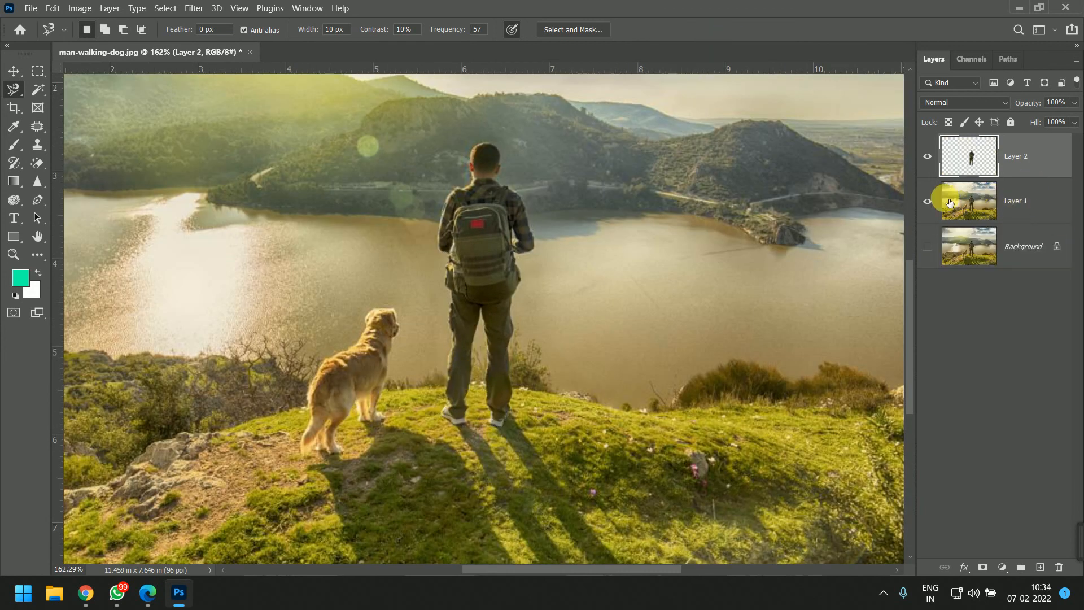
left_click(927, 202)
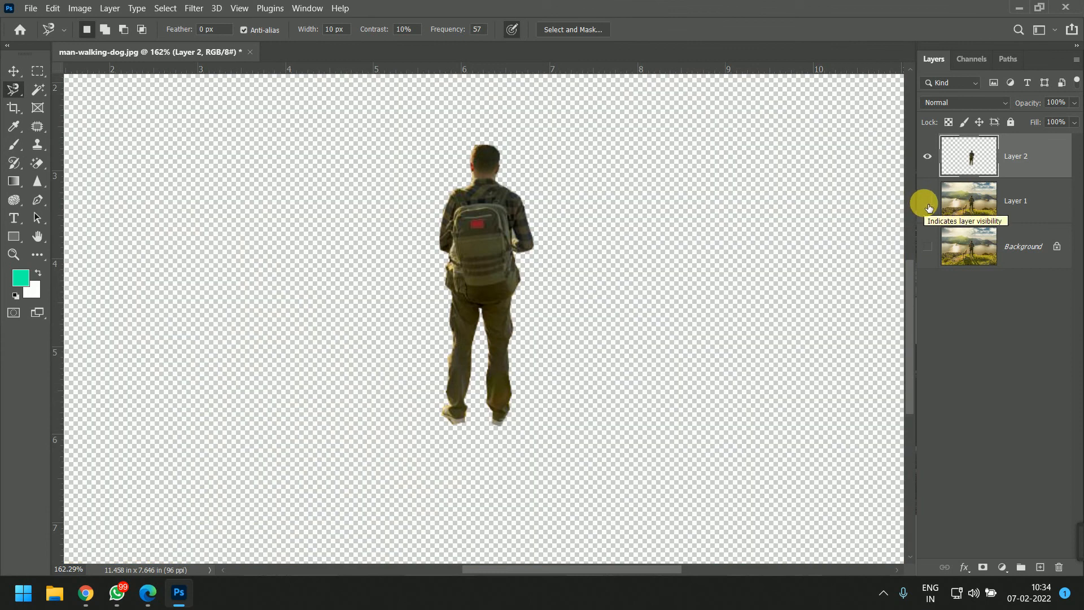
left_click(928, 203)
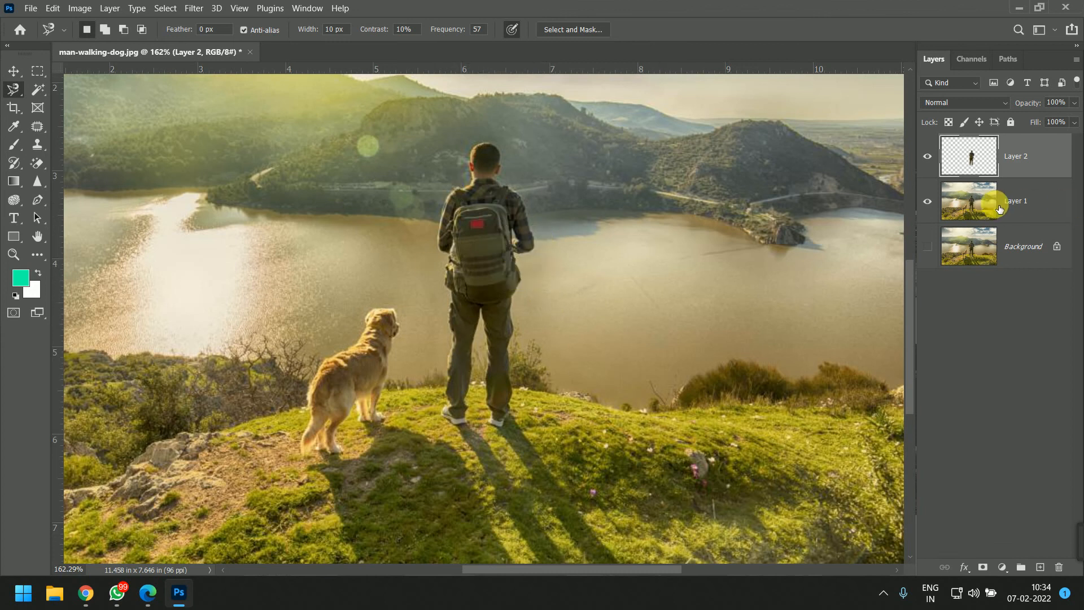
scroll(479, 288, "up", 3)
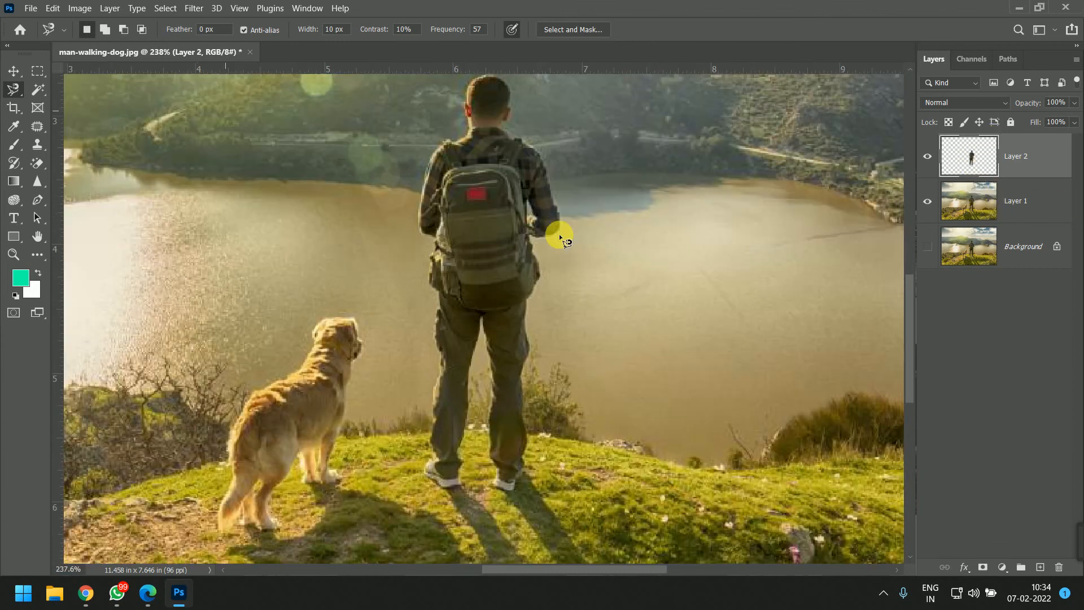
left_click(928, 202)
left_click(928, 201)
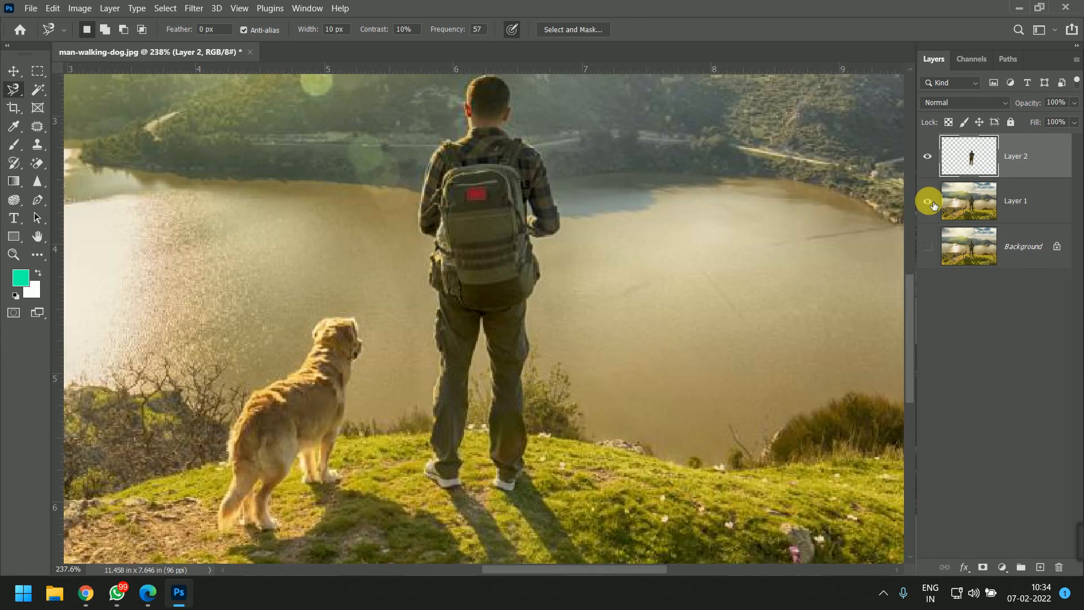
left_click(928, 202)
left_click(929, 202)
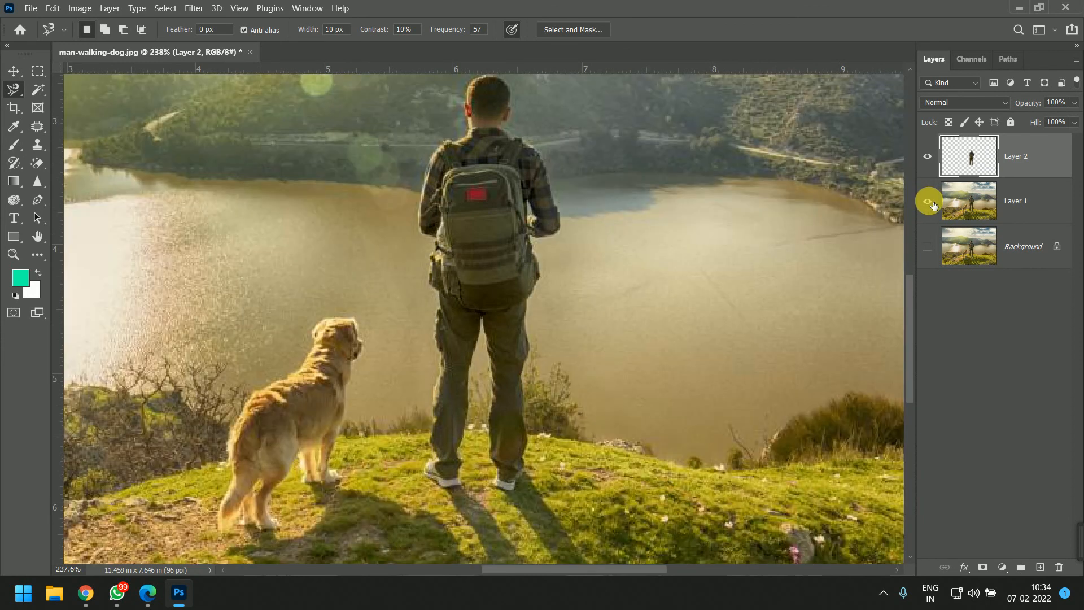
Step: Switch to Chrome and replace the Google Images search for nature with a search for "character"
left_click(79, 597)
scroll(394, 363, "up", 2)
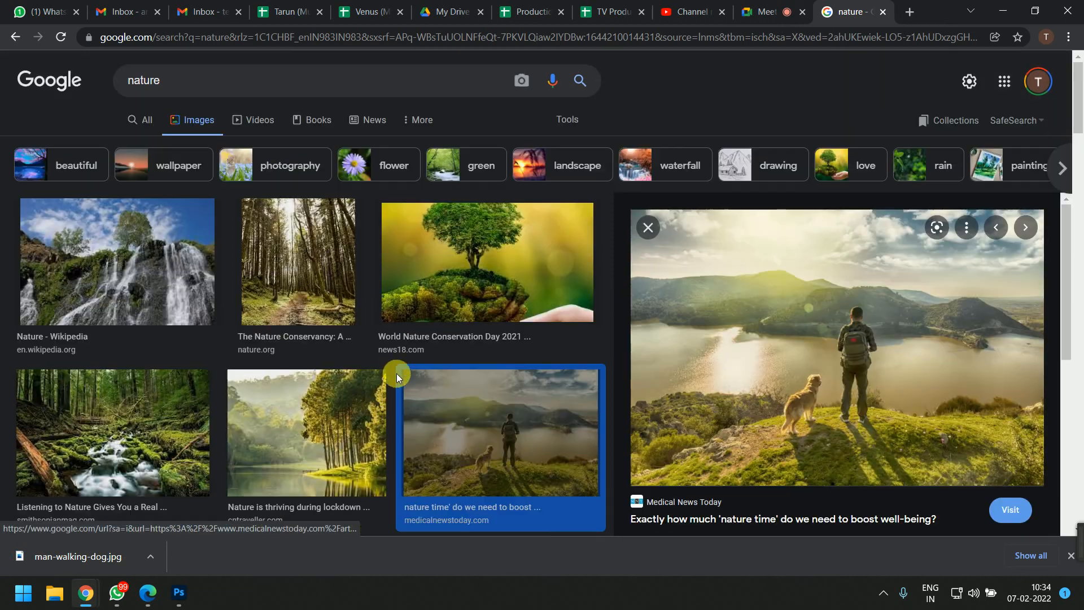
scroll(397, 374, "down", 5)
scroll(410, 338, "down", 5)
scroll(418, 341, "up", 10)
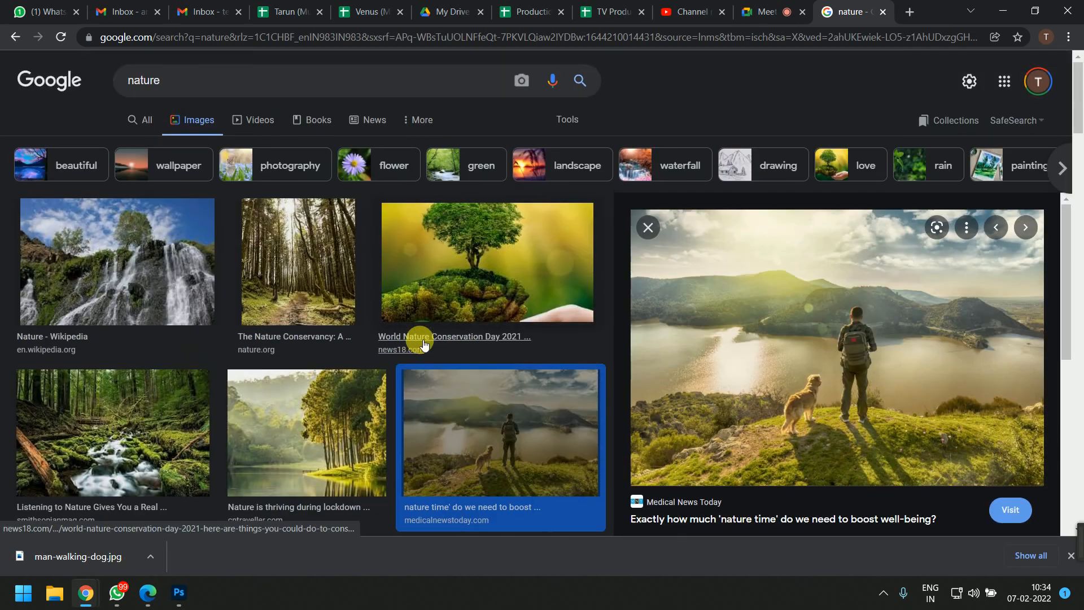
left_click_drag(200, 89, 36, 91)
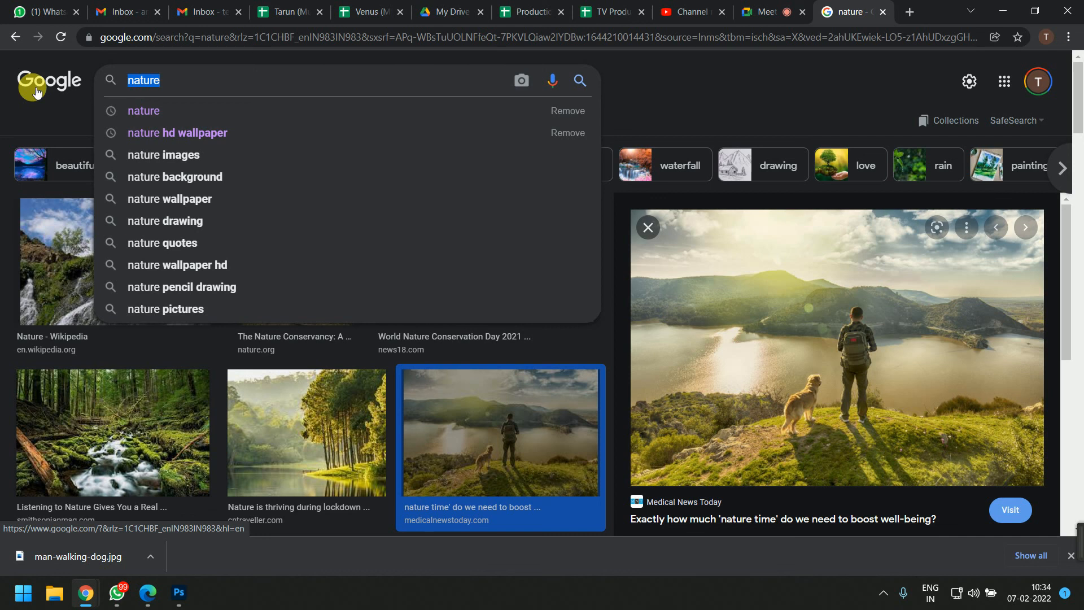
type("cha")
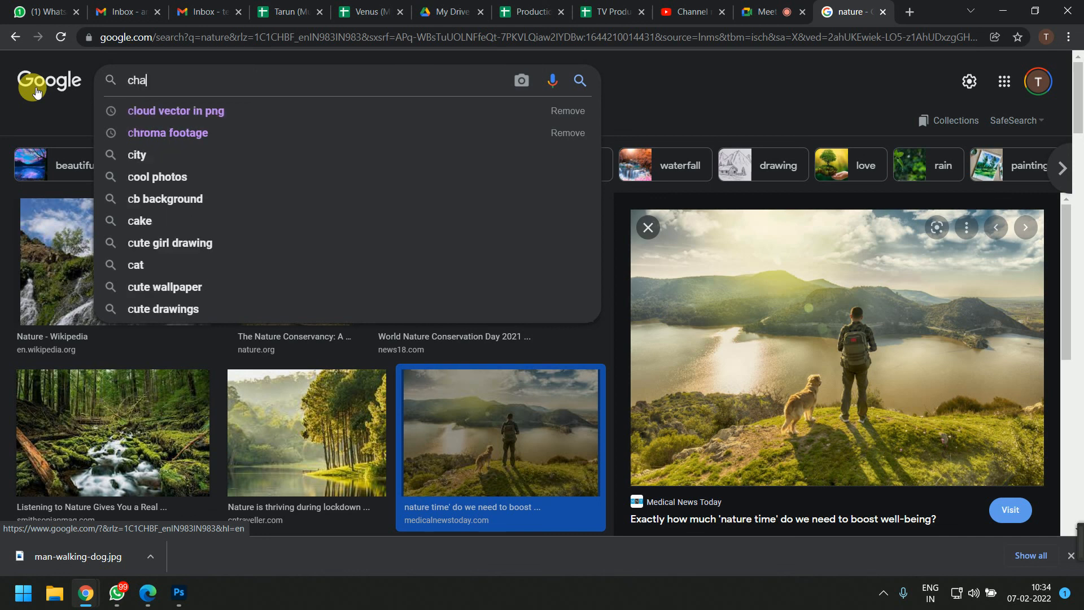
type("racter")
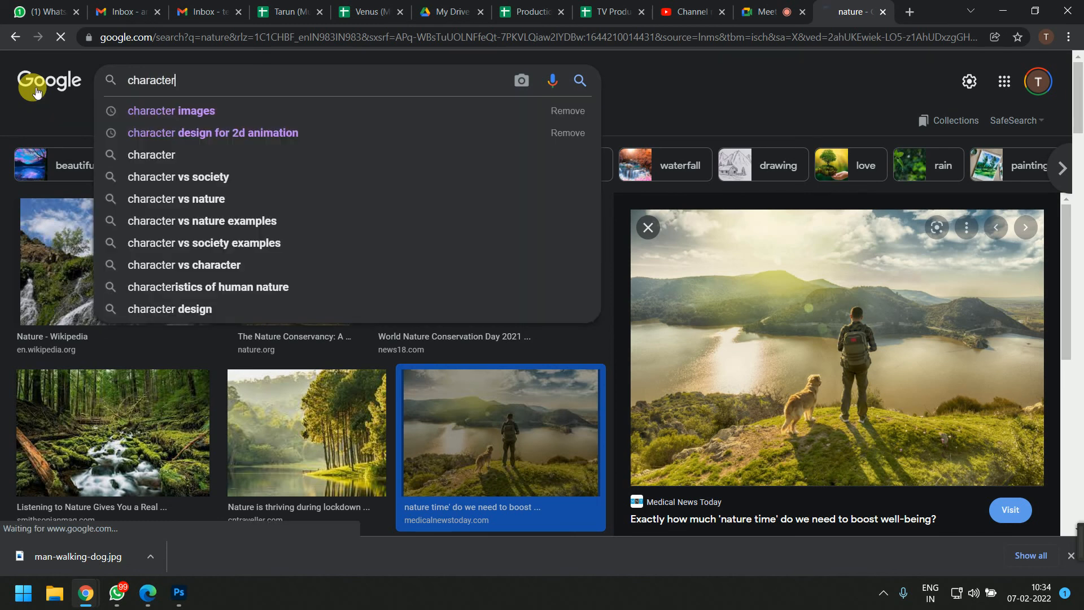
key("Return")
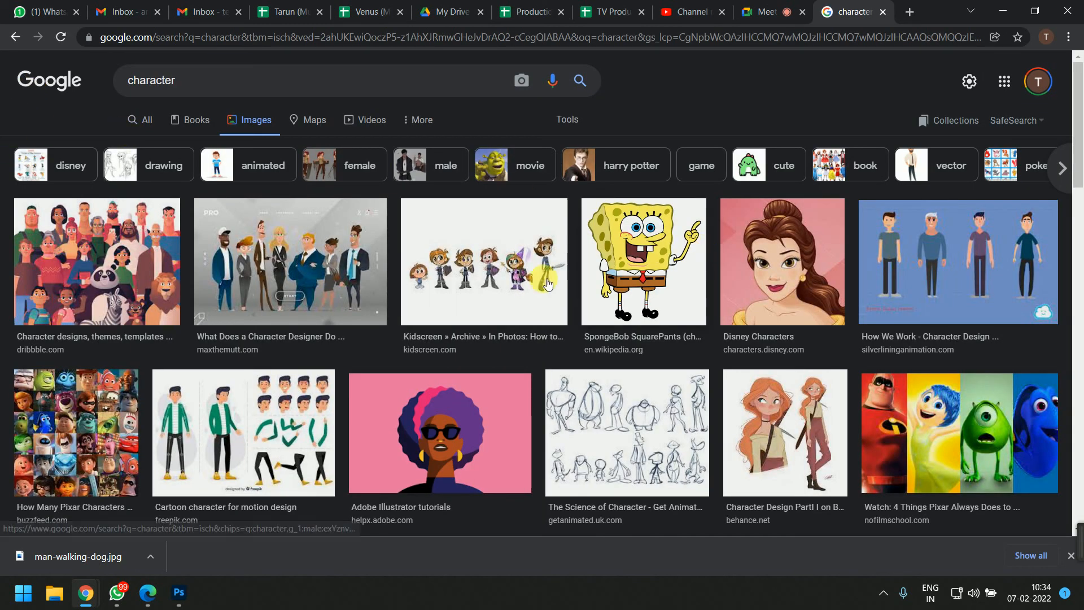
Step: Browse the character image results and preview the muscular cartoon man from easydrawingart.com
scroll(440, 251, "down", 6)
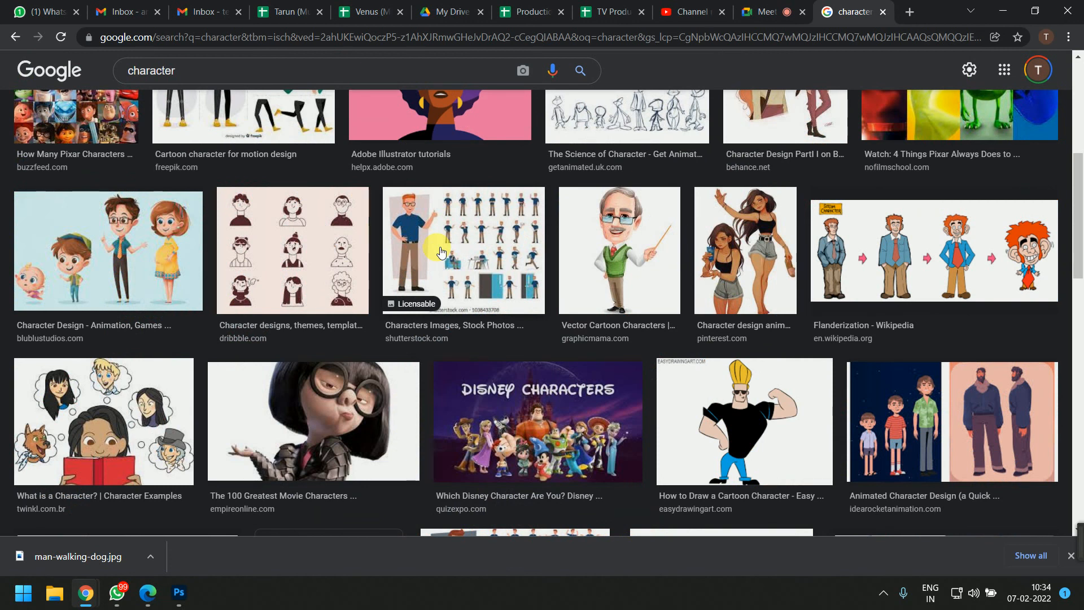
left_click(726, 423)
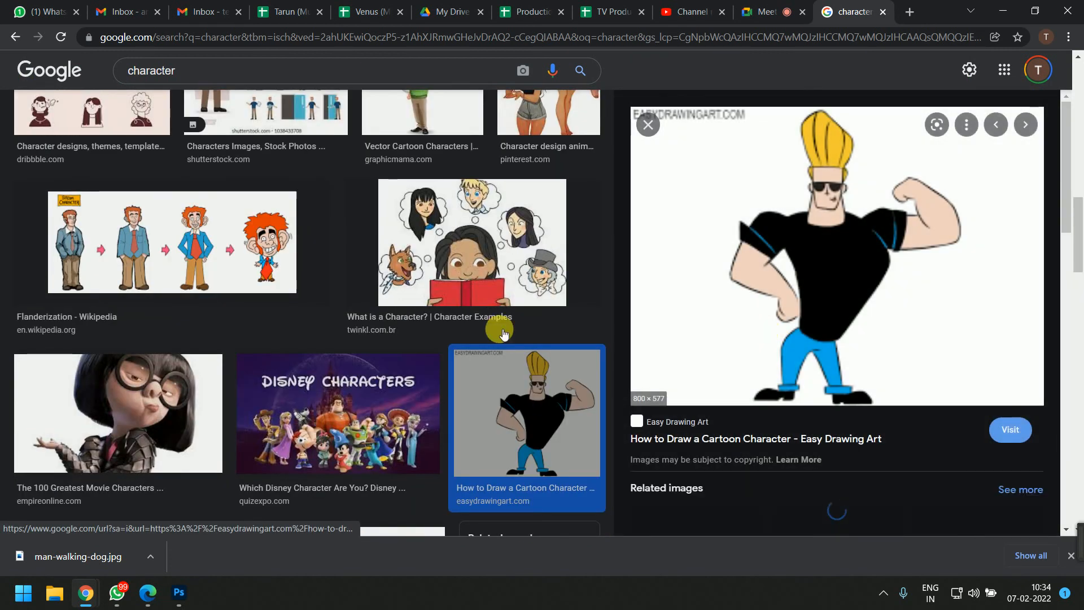
scroll(491, 335, "down", 7)
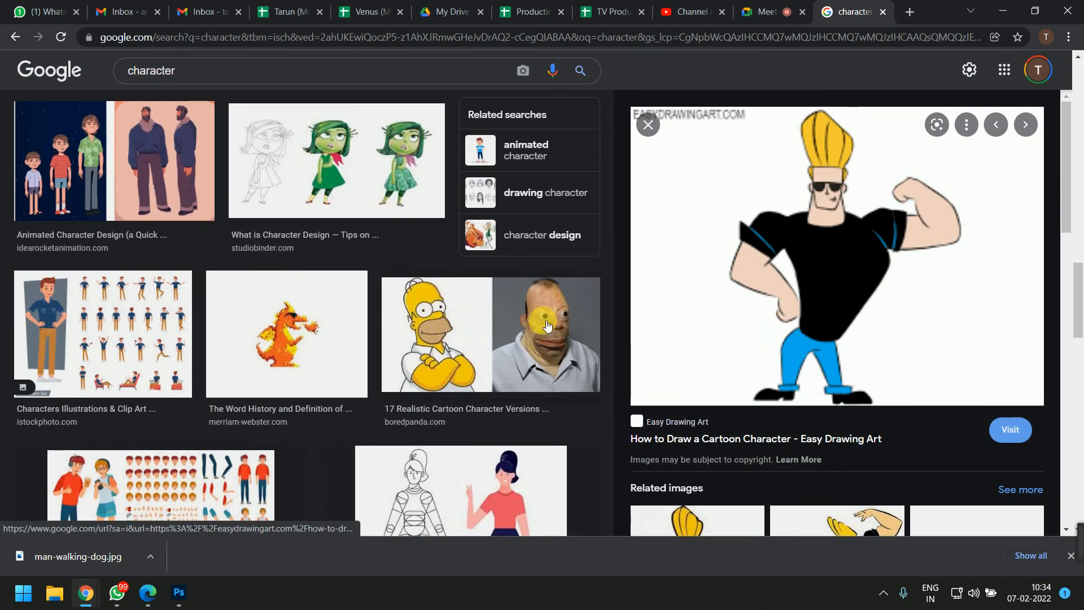
scroll(525, 339, "down", 12)
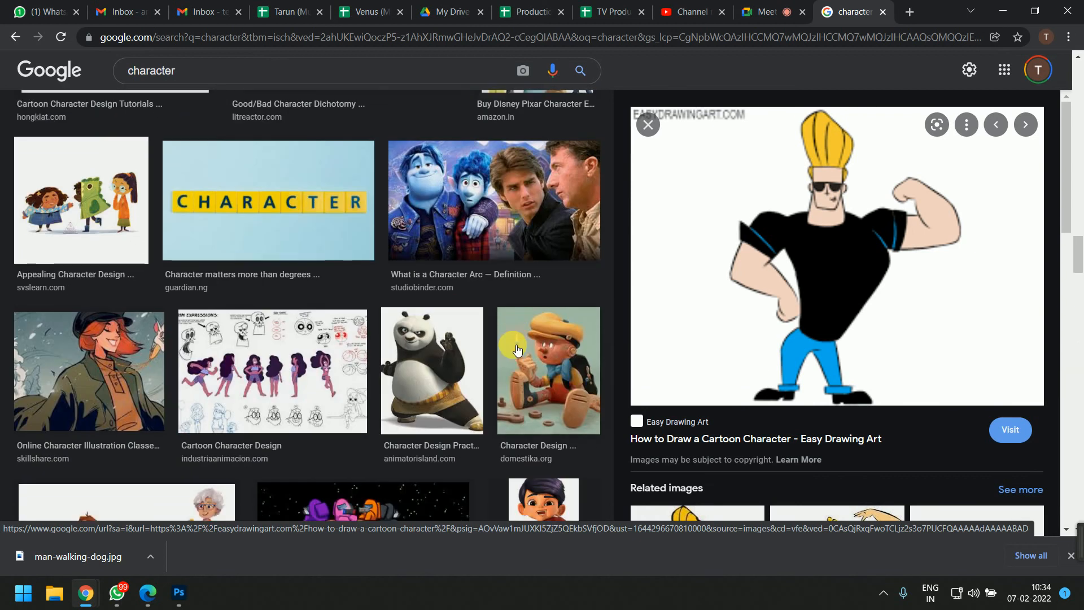
scroll(519, 325, "down", 15)
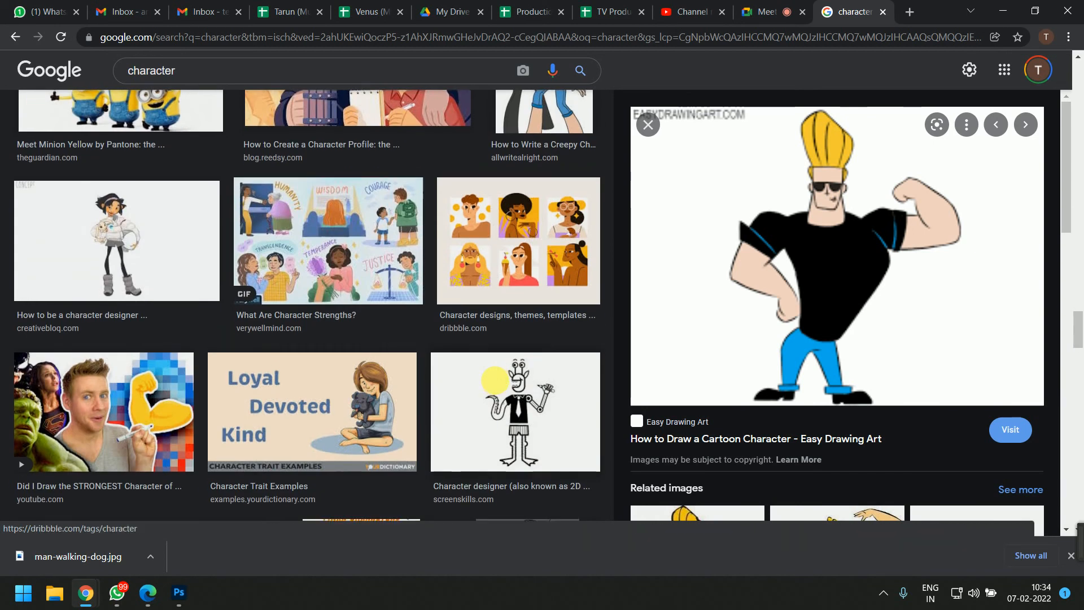
scroll(499, 385, "up", 10)
scroll(502, 382, "up", 10)
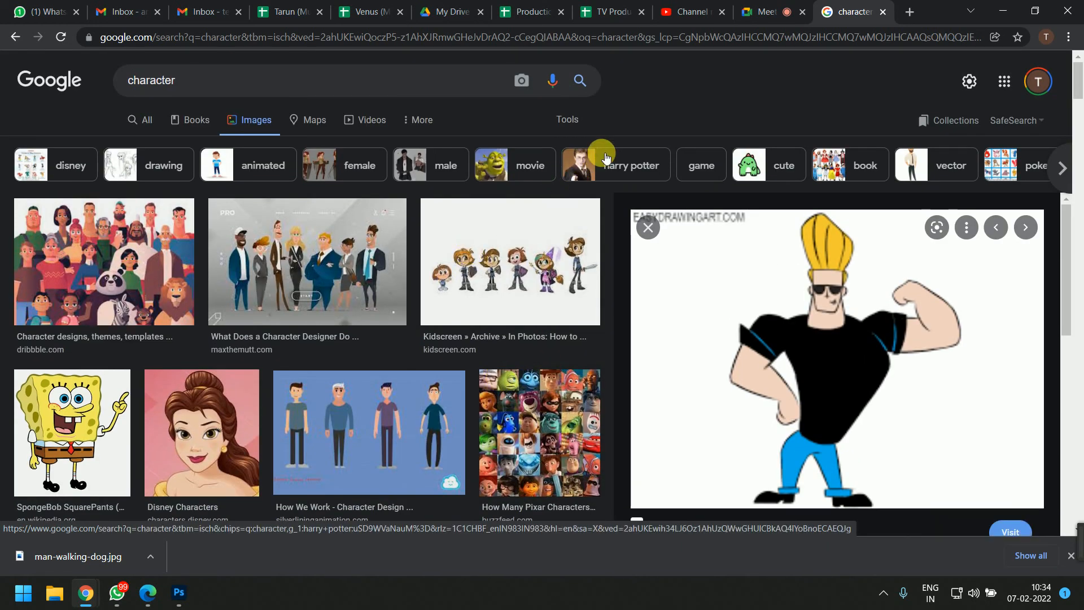
Step: Filter the character image results to large images only
left_click(567, 120)
left_click(133, 145)
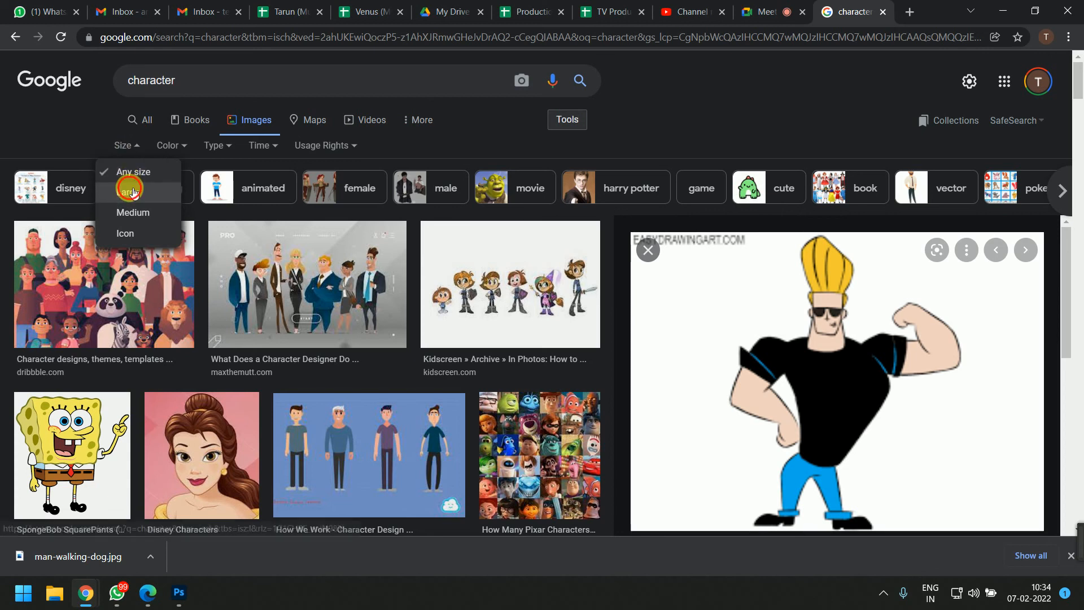
left_click(128, 192)
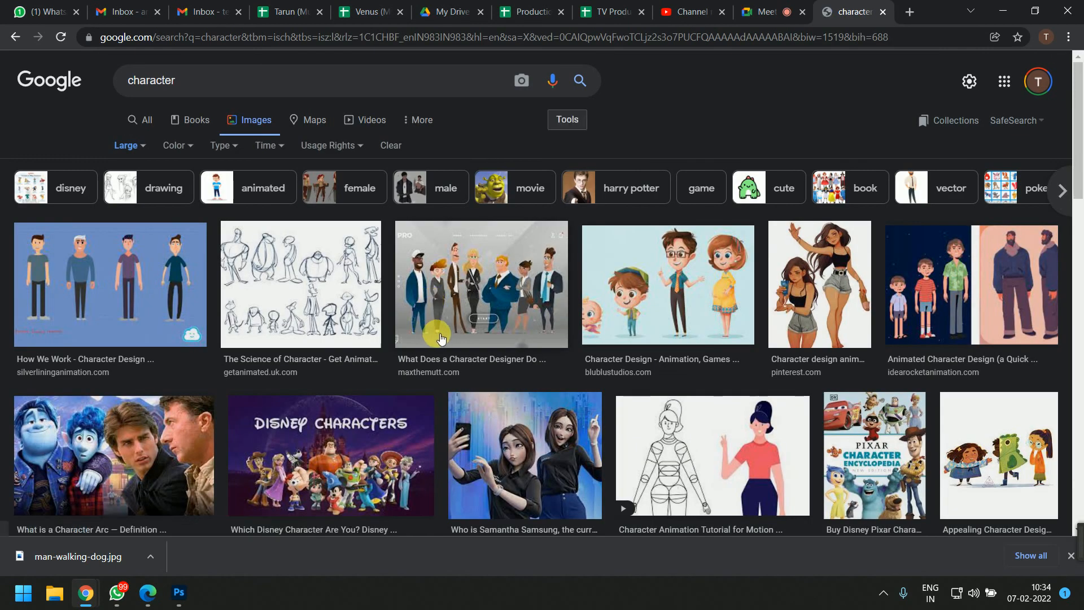
Step: Copy the polygon.com image of the two animated women taking a selfie and paste it into man-walking-dog.jpg in Photoshop
scroll(422, 328, "down", 3)
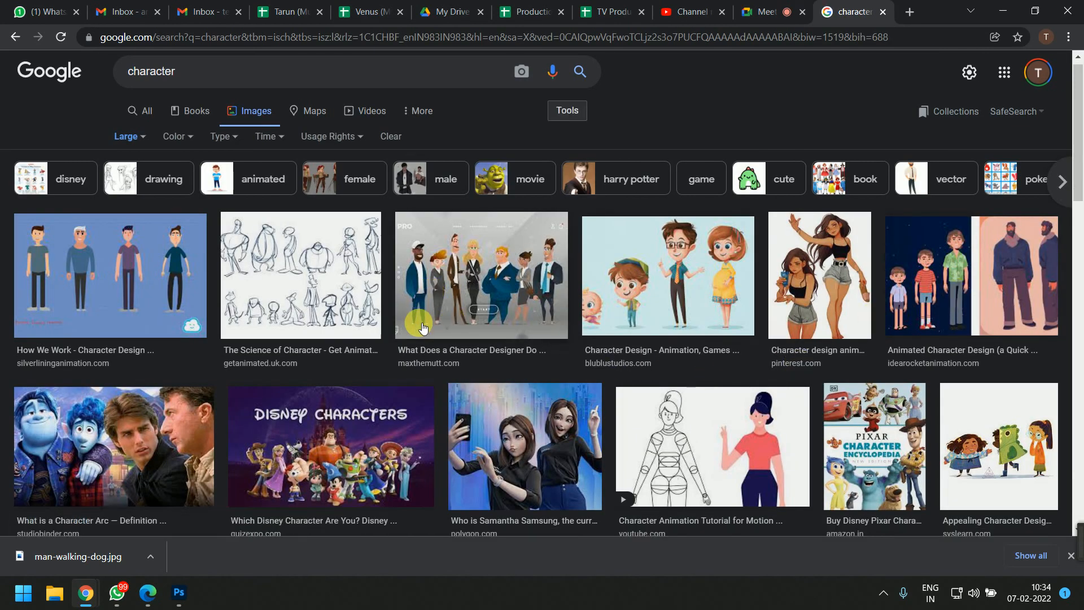
left_click(496, 282)
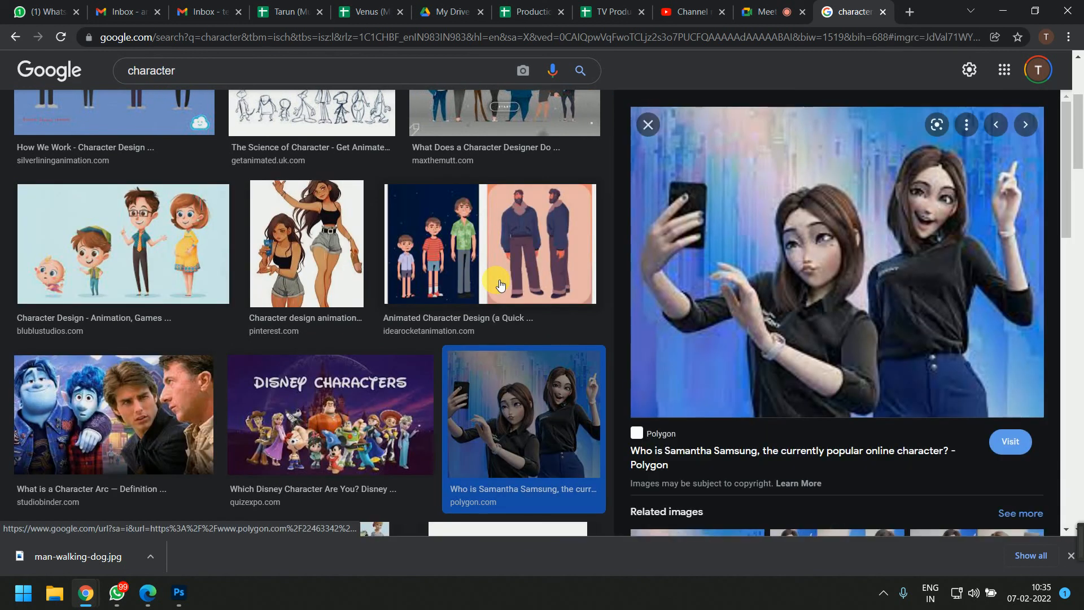
right_click(836, 252)
left_click(879, 425)
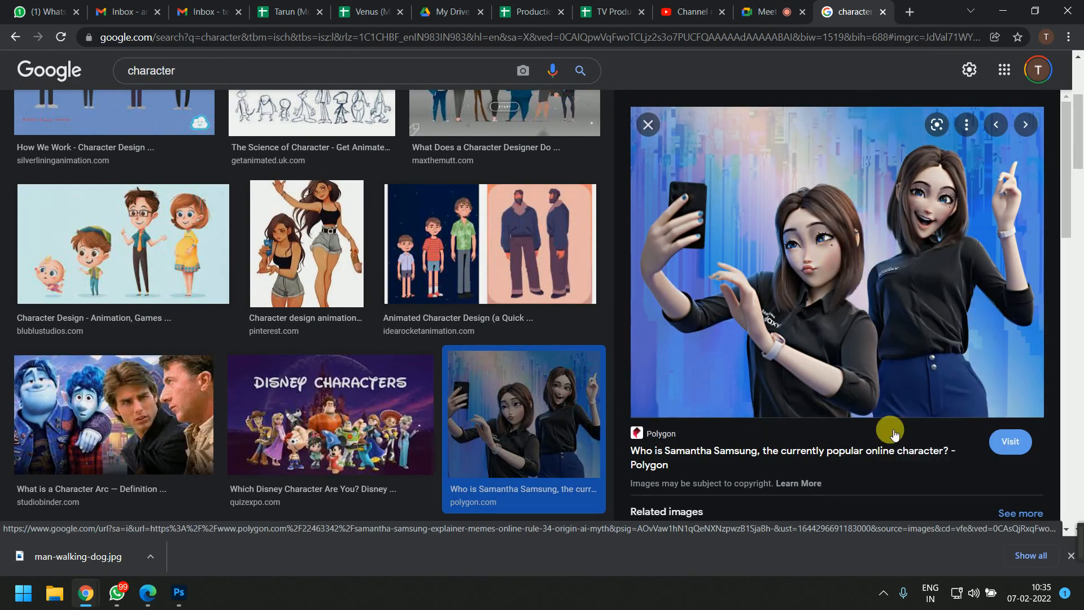
key("alt+Tab")
key("ctrl+v")
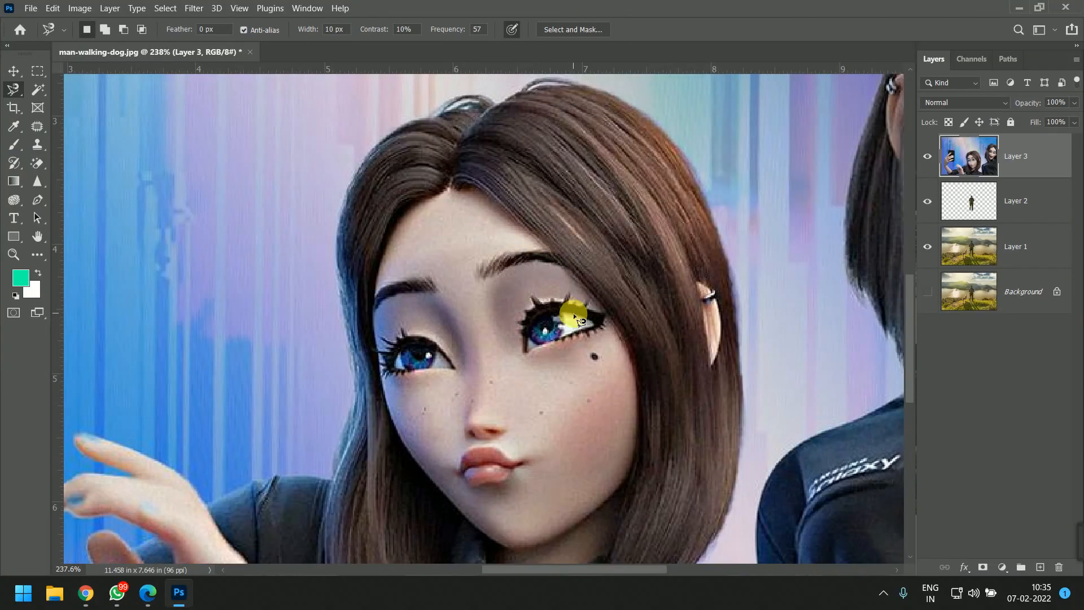
Step: Trace the front woman's hair and head with the Magnetic Lasso, starting at her shoulder and closing the outline across her collar
scroll(584, 320, "down", 3)
scroll(584, 319, "down", 1)
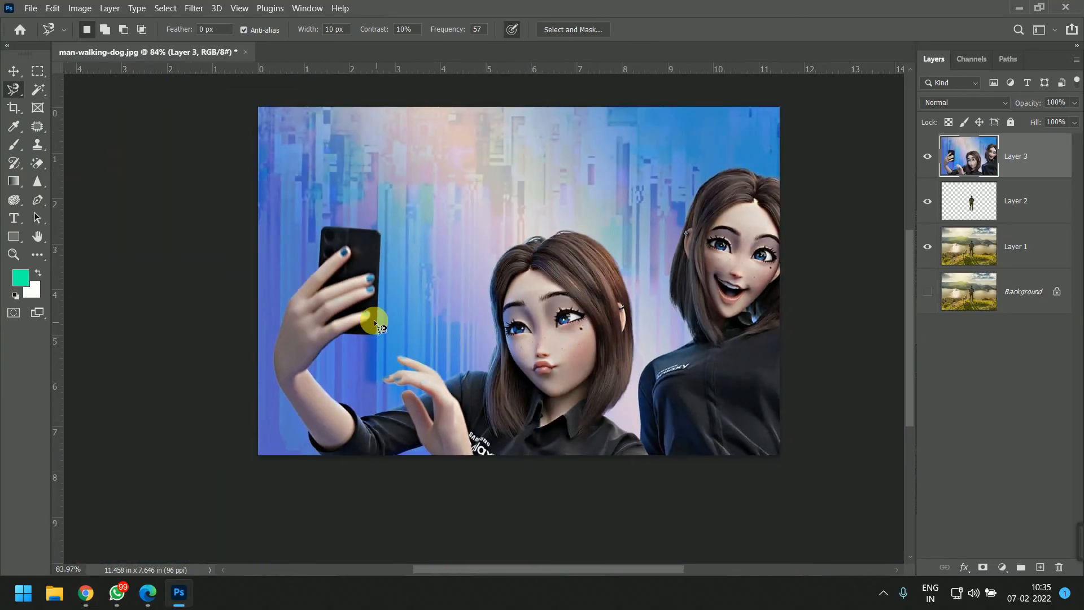
scroll(571, 325, "up", 3)
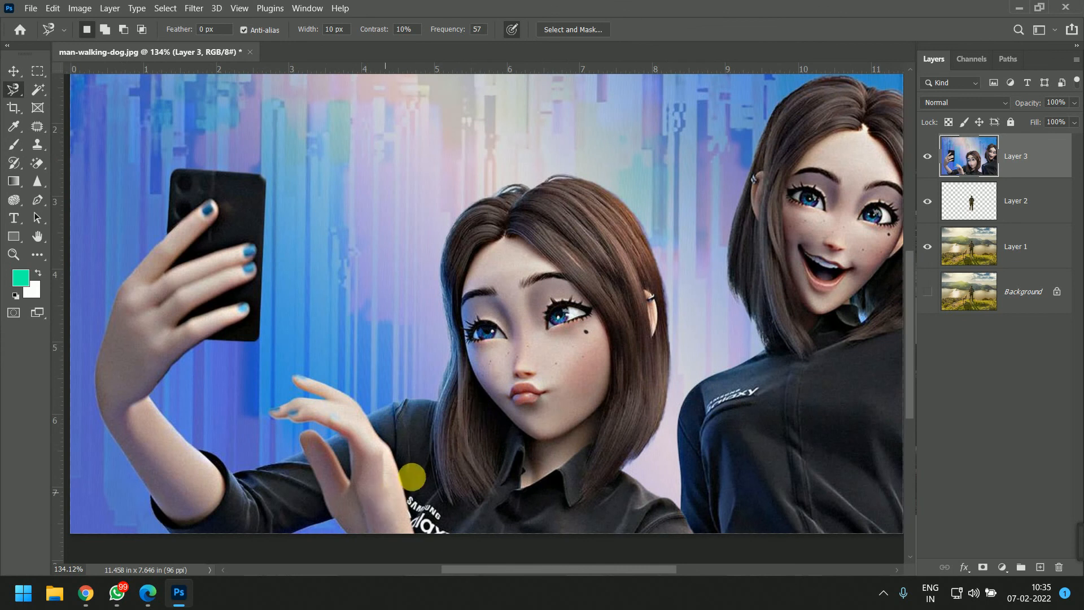
scroll(426, 428, "up", 3)
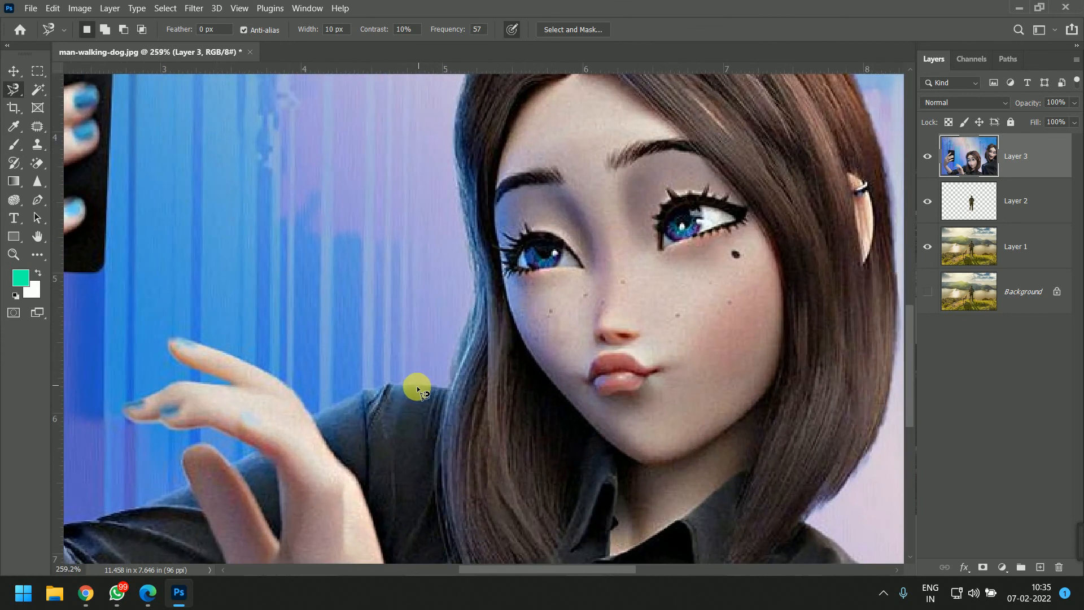
left_click(417, 386)
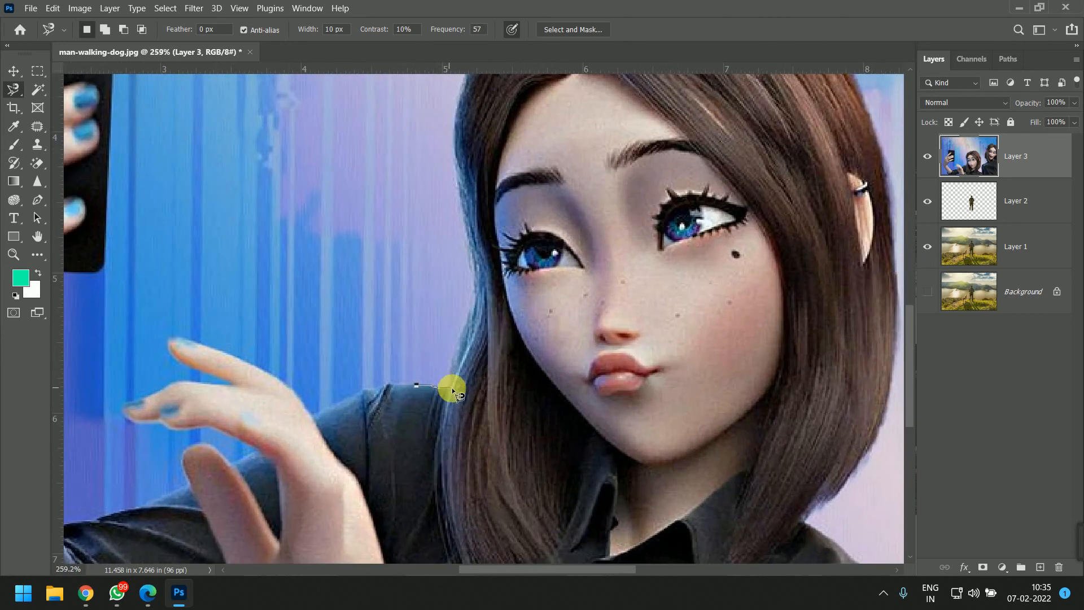
left_click(450, 390)
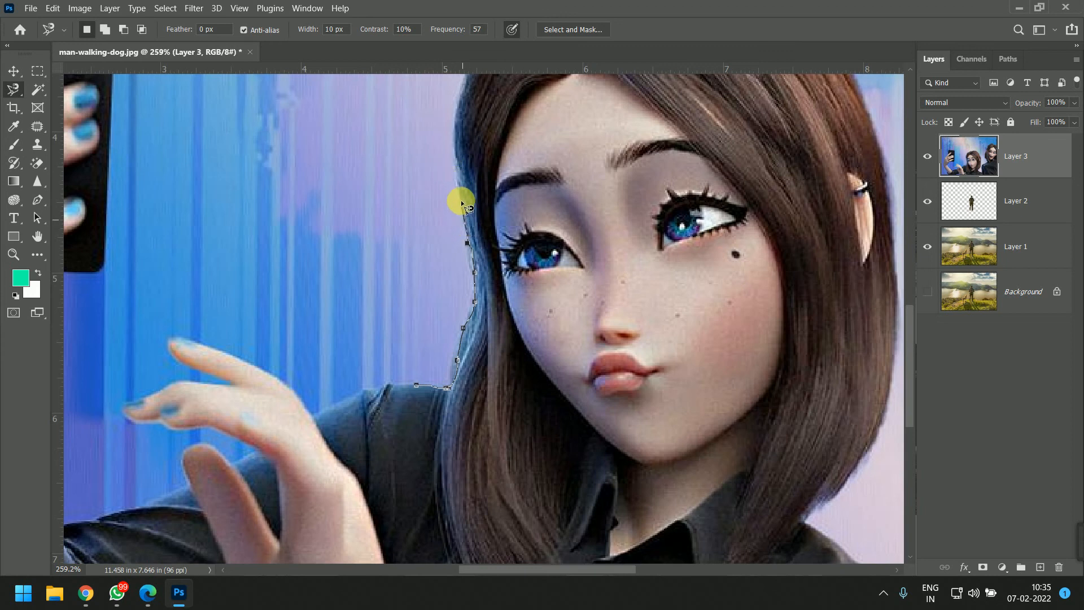
left_click_drag(457, 97, 380, 329)
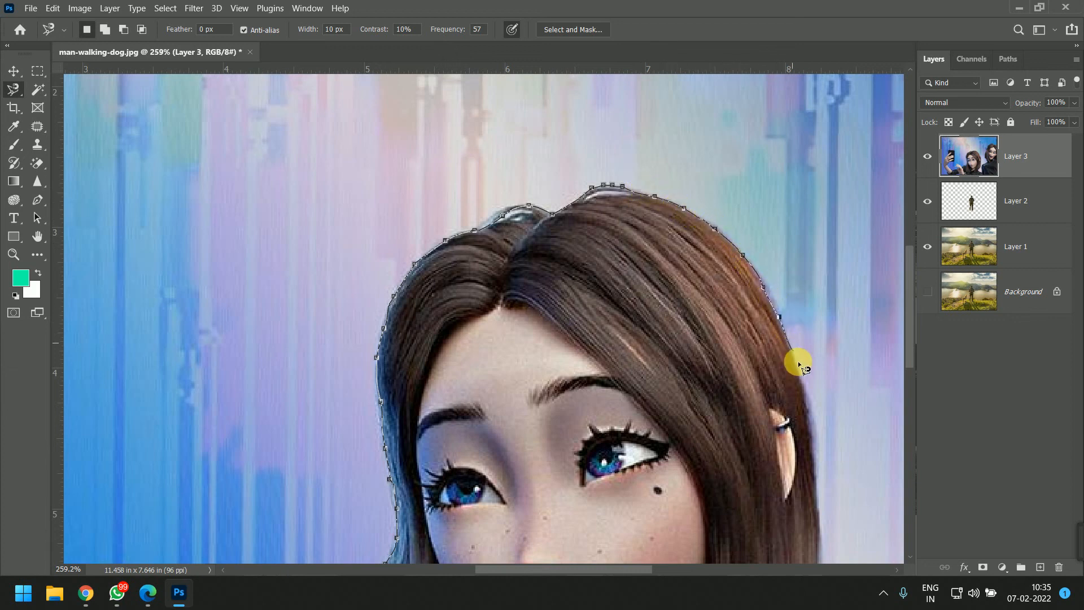
left_click_drag(819, 523, 771, 272)
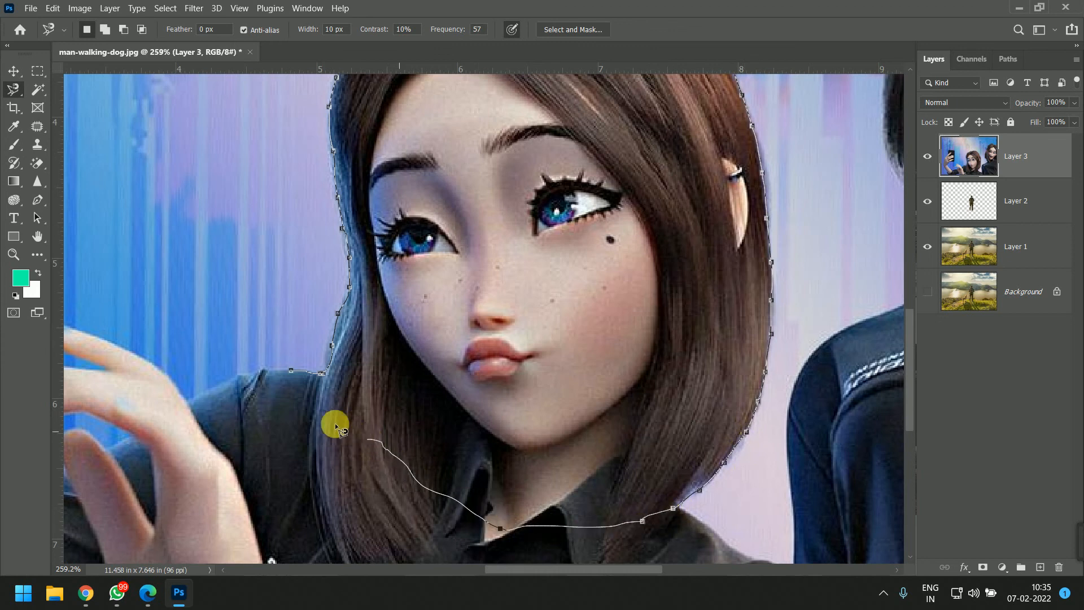
left_click(293, 373)
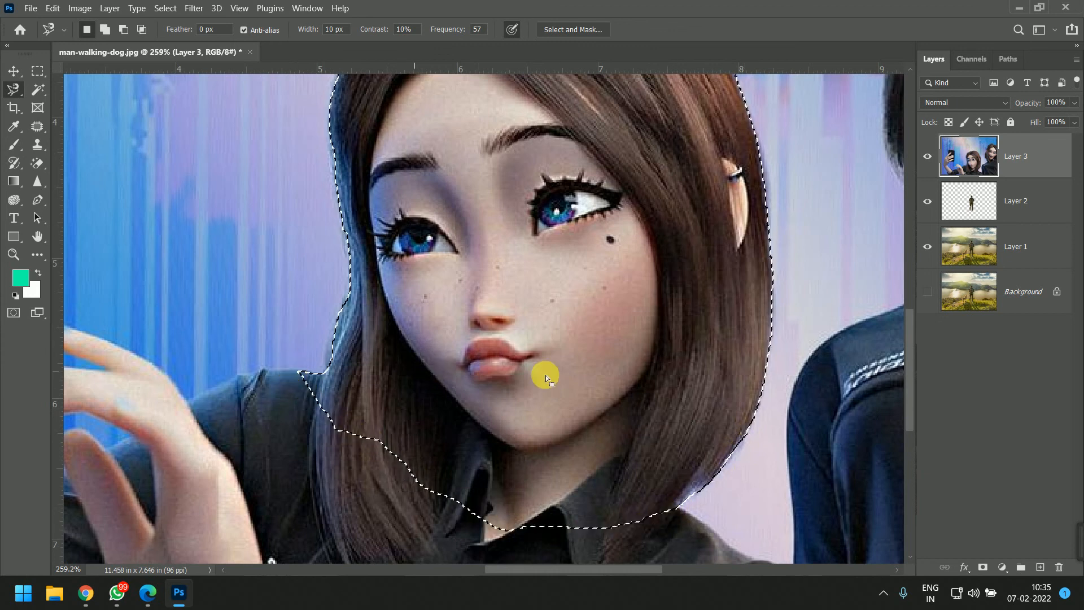
Step: Switch to the regular Lasso tool and add the missed raised lock of hair beside the parting to the selection
scroll(557, 376, "down", 5)
scroll(557, 182, "up", 6)
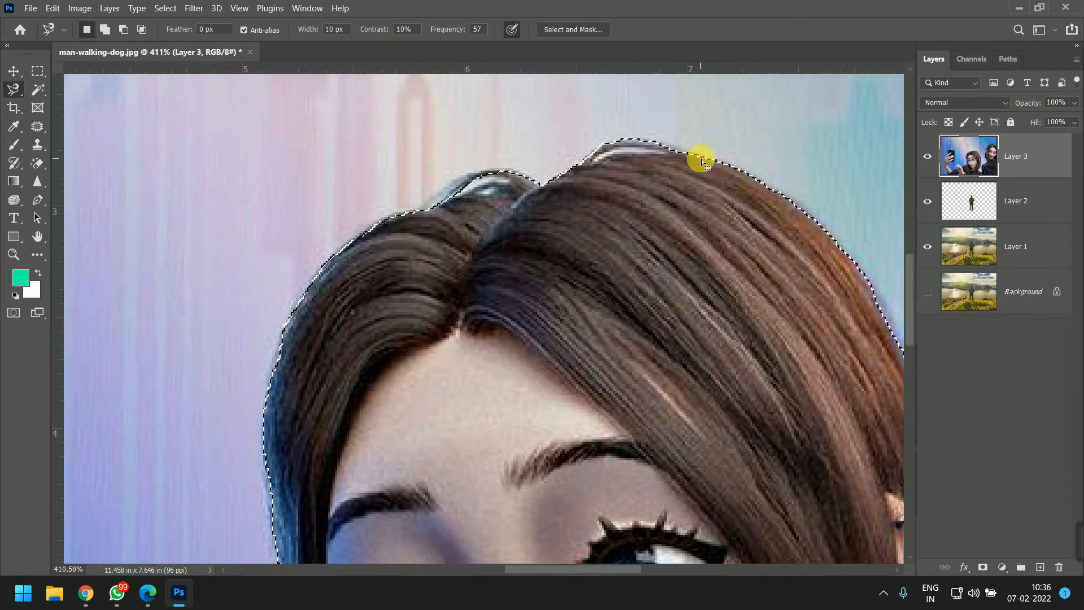
scroll(542, 180, "down", 2)
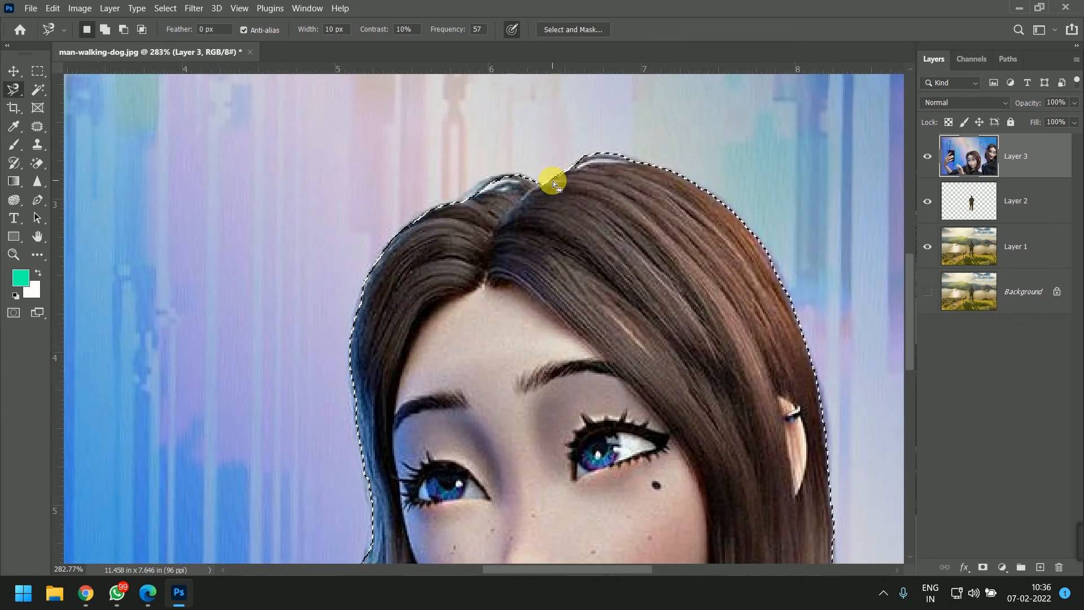
left_click(17, 88)
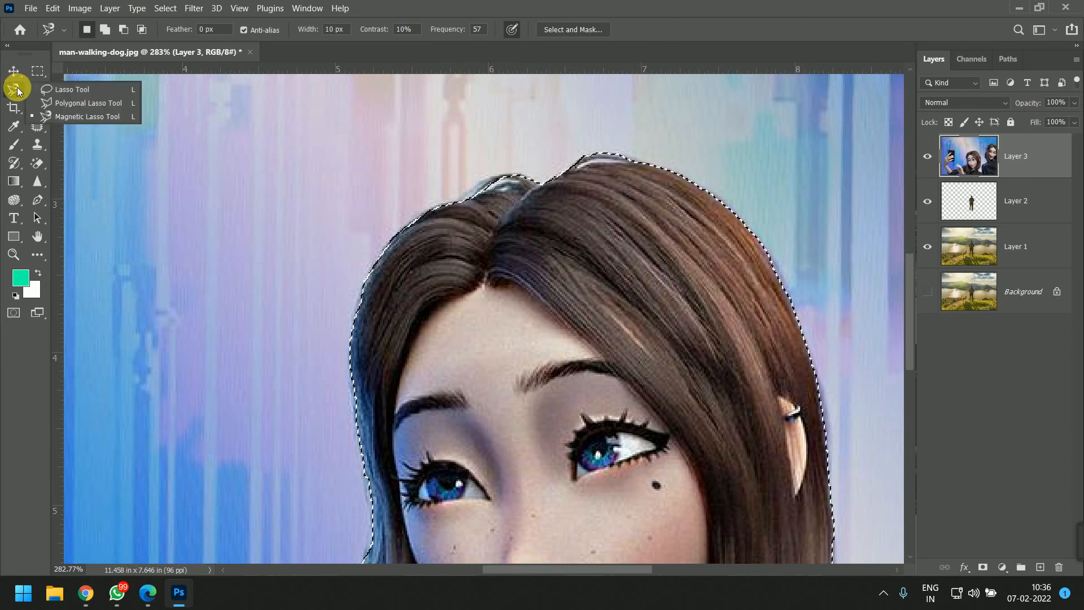
left_click(59, 104)
left_click(13, 89)
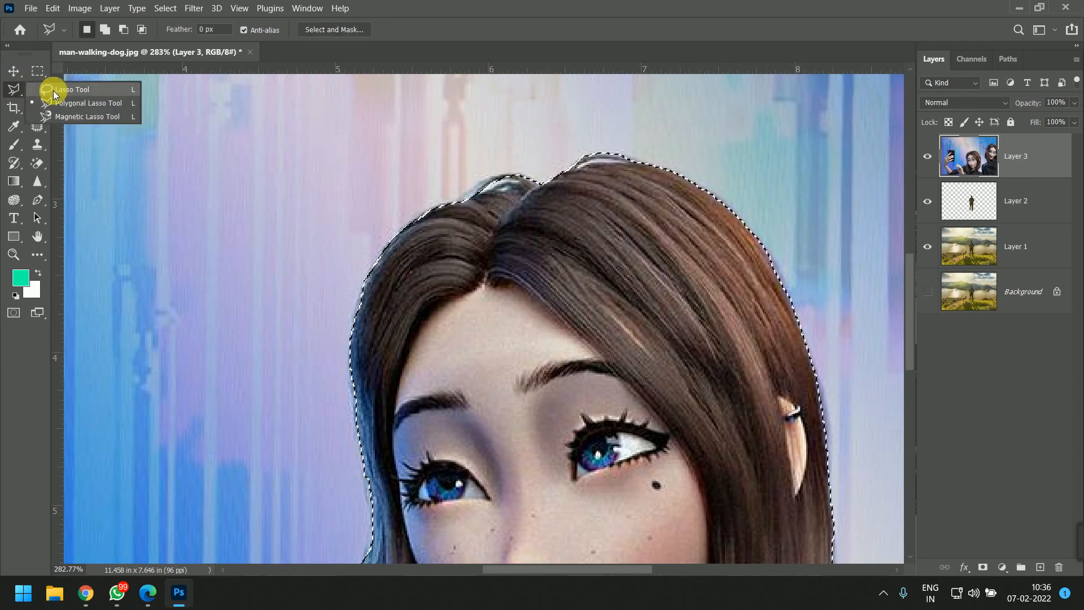
left_click(63, 89)
scroll(496, 189, "up", 4)
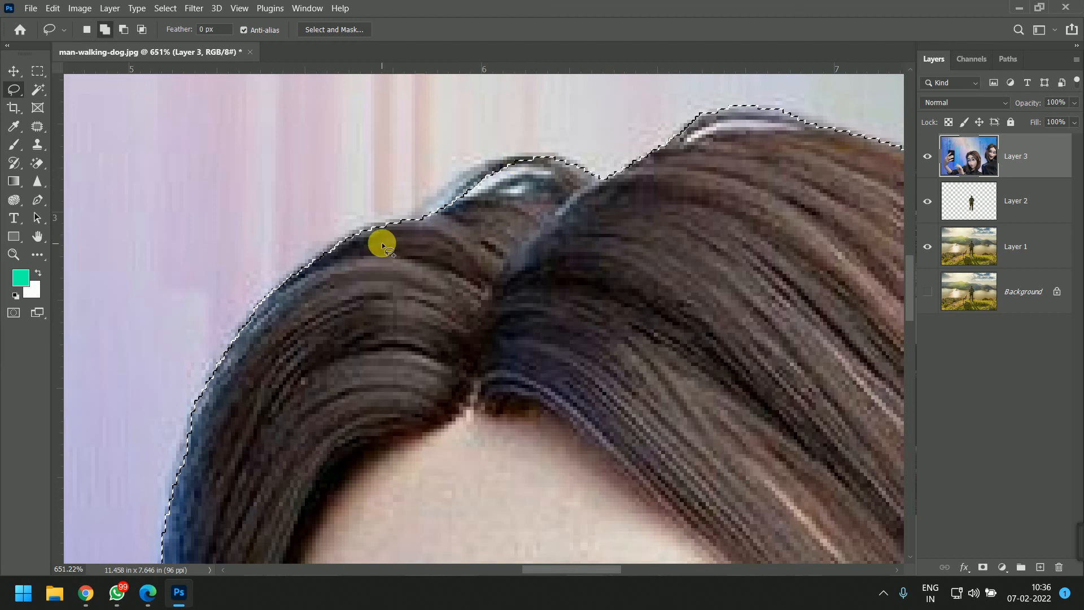
left_click_drag(382, 242, 494, 162)
key("shift")
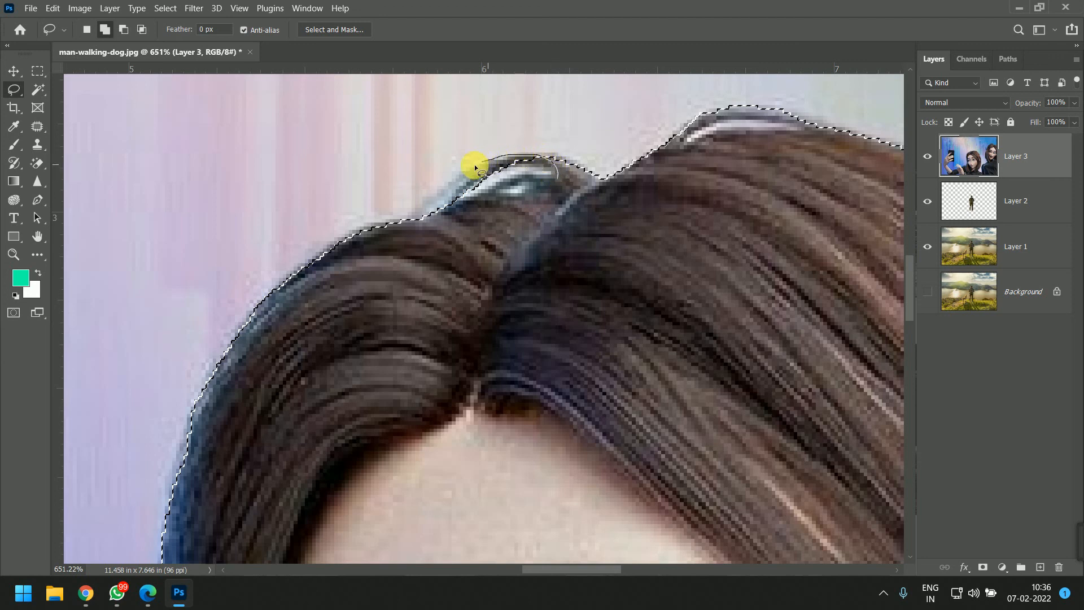
left_click_drag(426, 196, 395, 221)
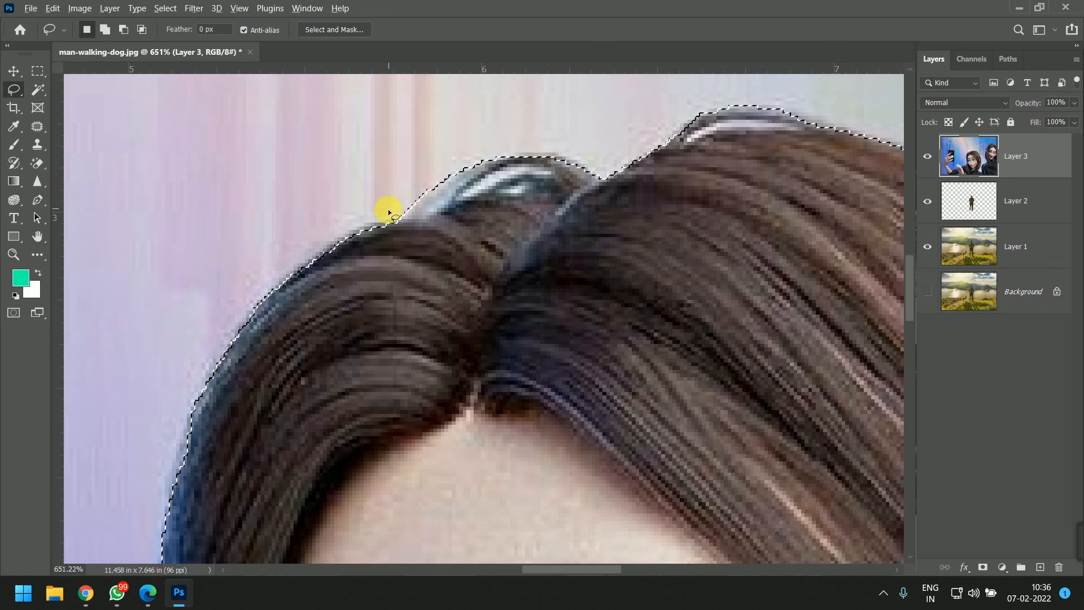
Step: Refine the selection edge along the hair left of the raised lock, subtracting background and adding missed hair with the Lasso
left_click_drag(387, 210, 396, 220)
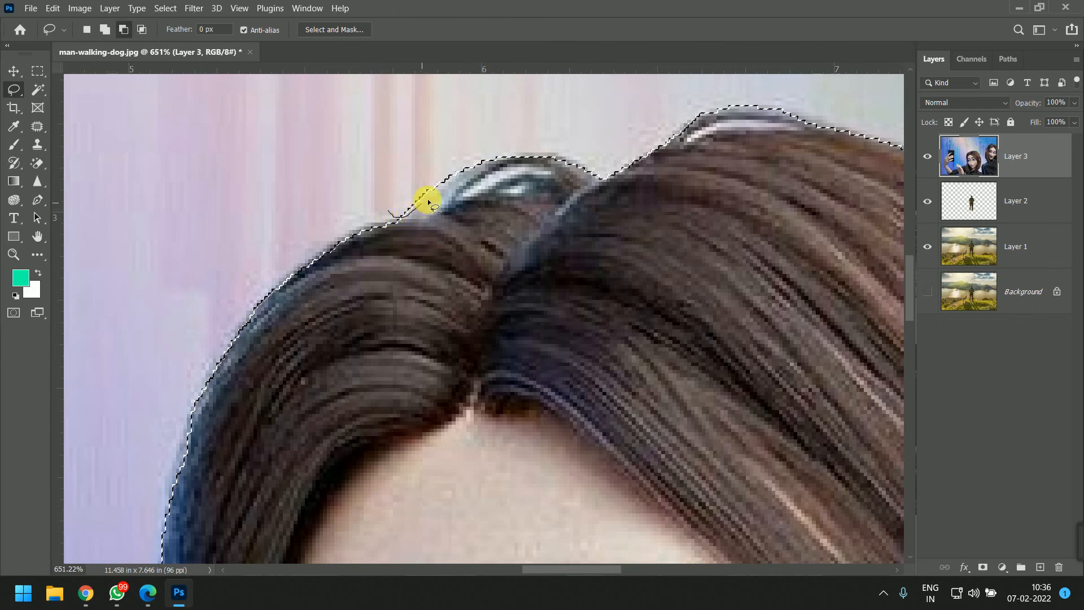
left_click_drag(469, 167, 400, 211)
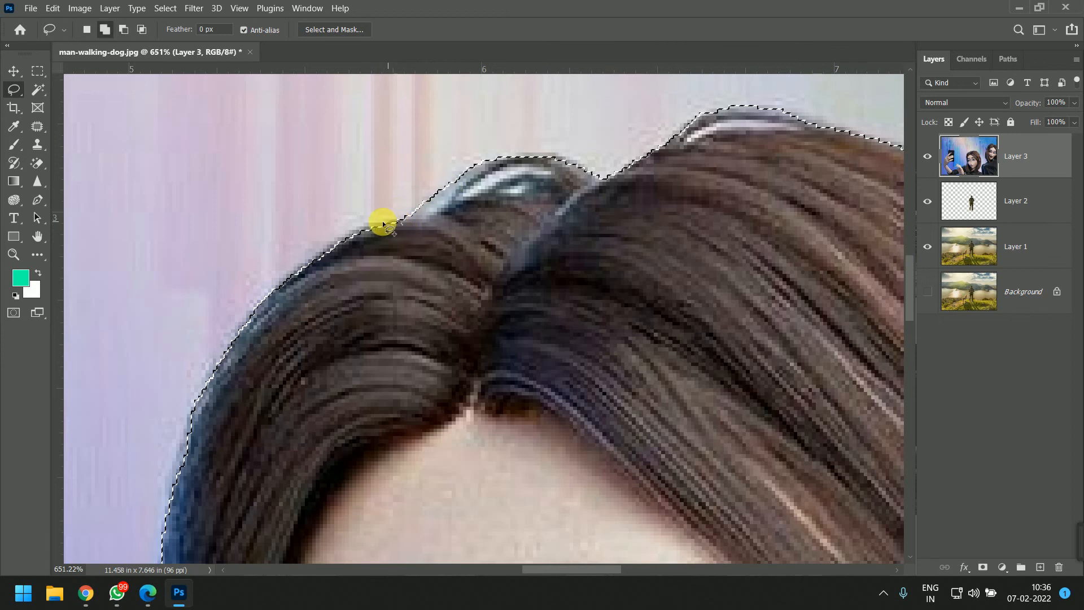
left_click_drag(351, 236, 309, 280)
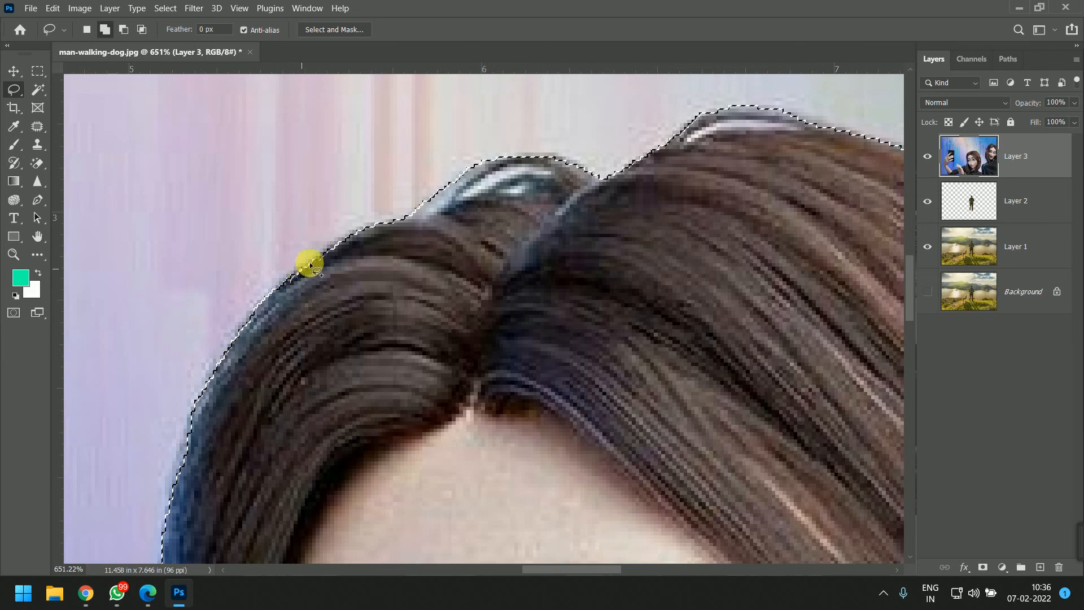
left_click_drag(385, 238, 298, 262)
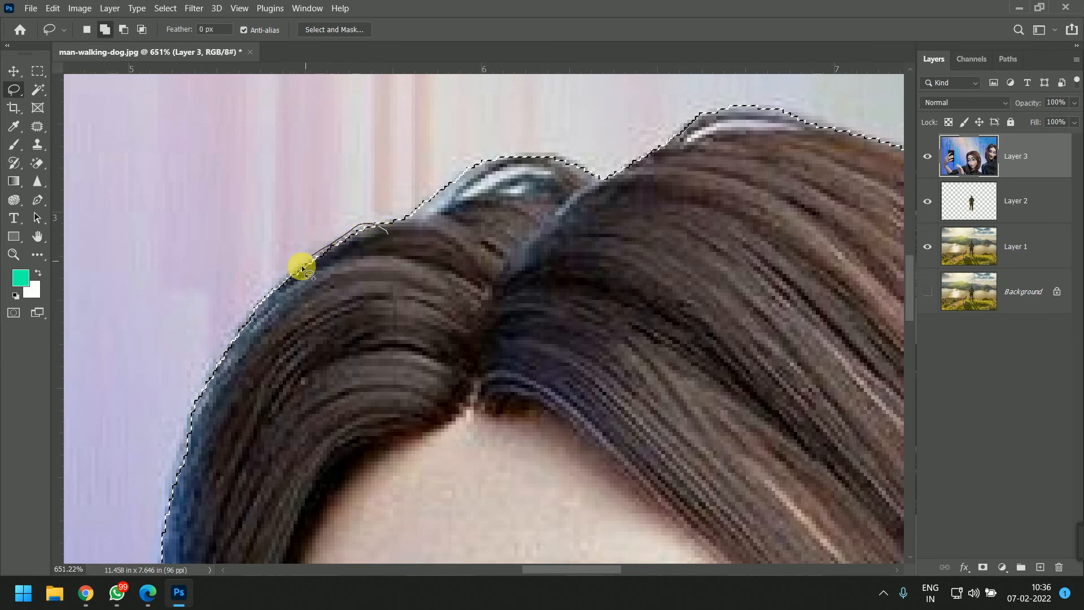
left_click_drag(370, 199, 368, 226)
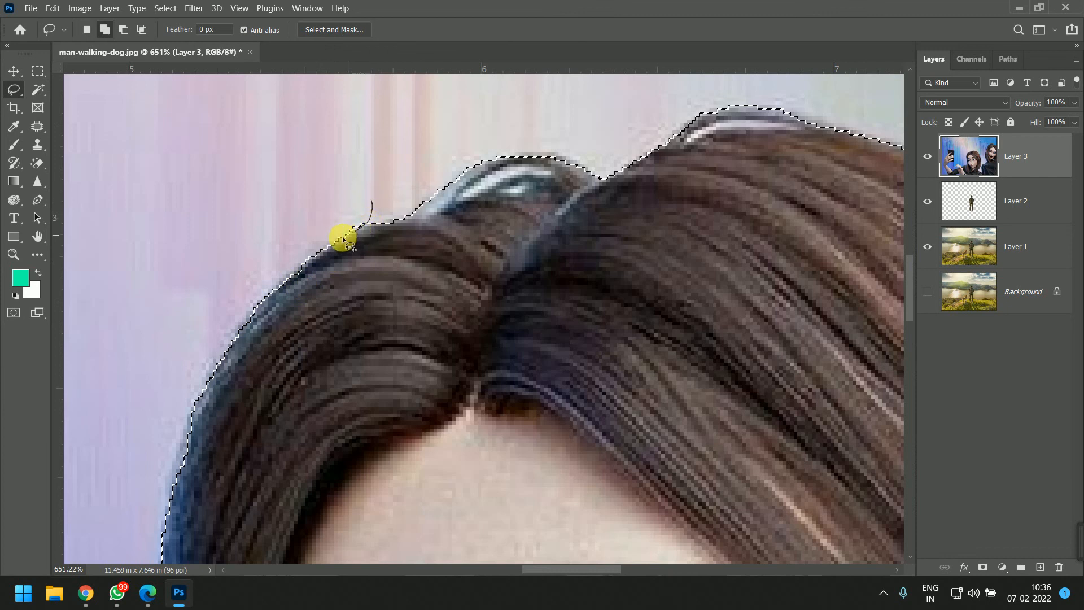
mouse_move(394, 187)
left_mouse_down()
mouse_move(348, 237)
mouse_move(333, 242)
mouse_move(307, 225)
mouse_move(389, 185)
left_mouse_up()
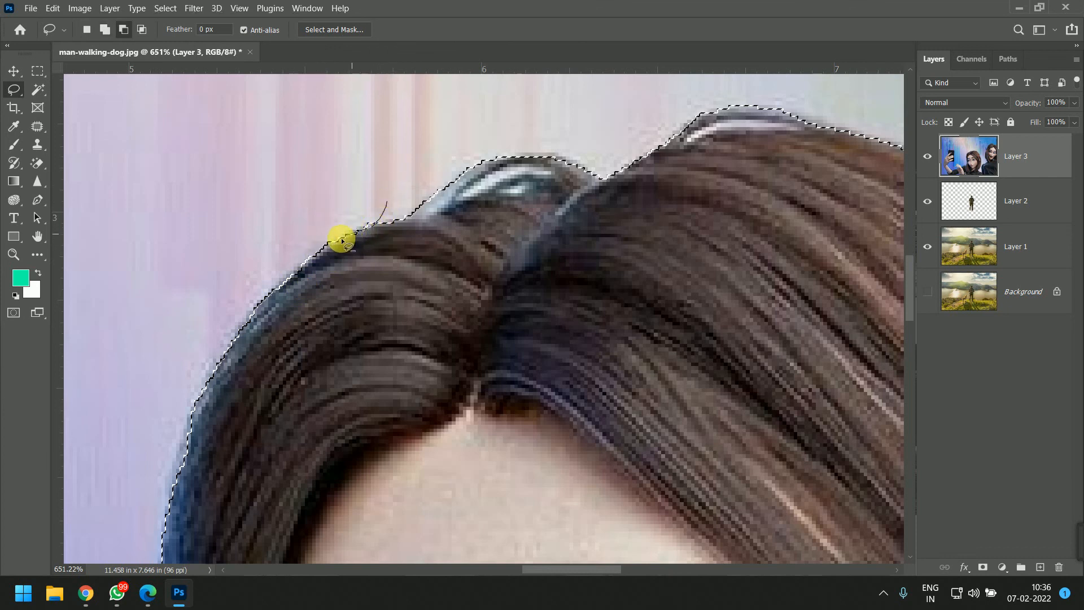
mouse_move(341, 241)
left_mouse_down()
mouse_move(298, 251)
mouse_move(358, 235)
left_mouse_up()
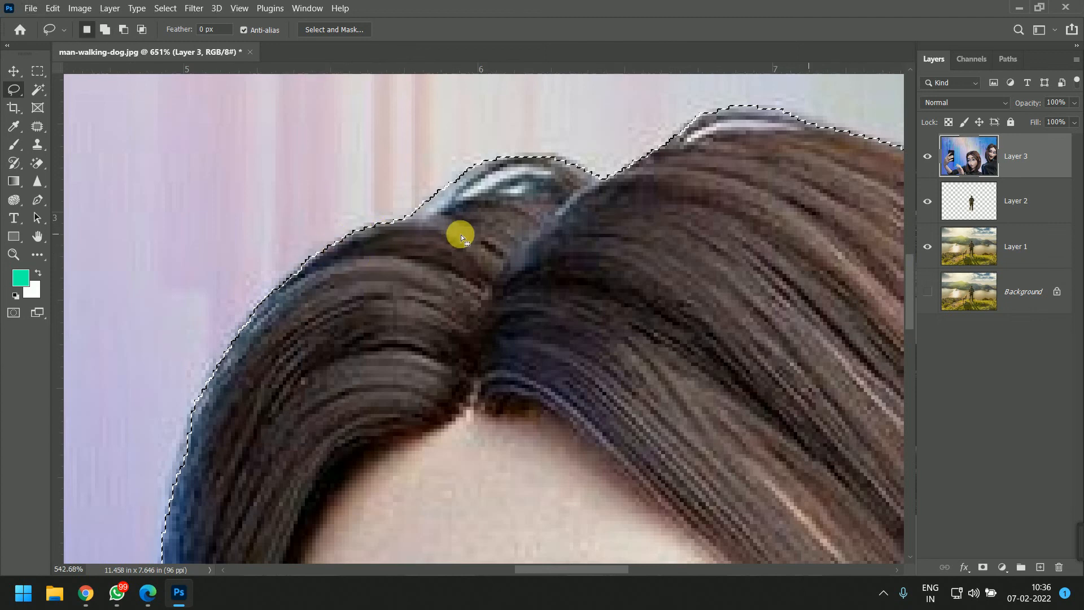
Step: Refine the selection edge around the highlighted lock at the crown, trimming background and adding missed hair with the Lasso
scroll(644, 181, "down", 3)
scroll(643, 179, "up", 2)
scroll(642, 178, "up", 2)
scroll(506, 178, "down", 3)
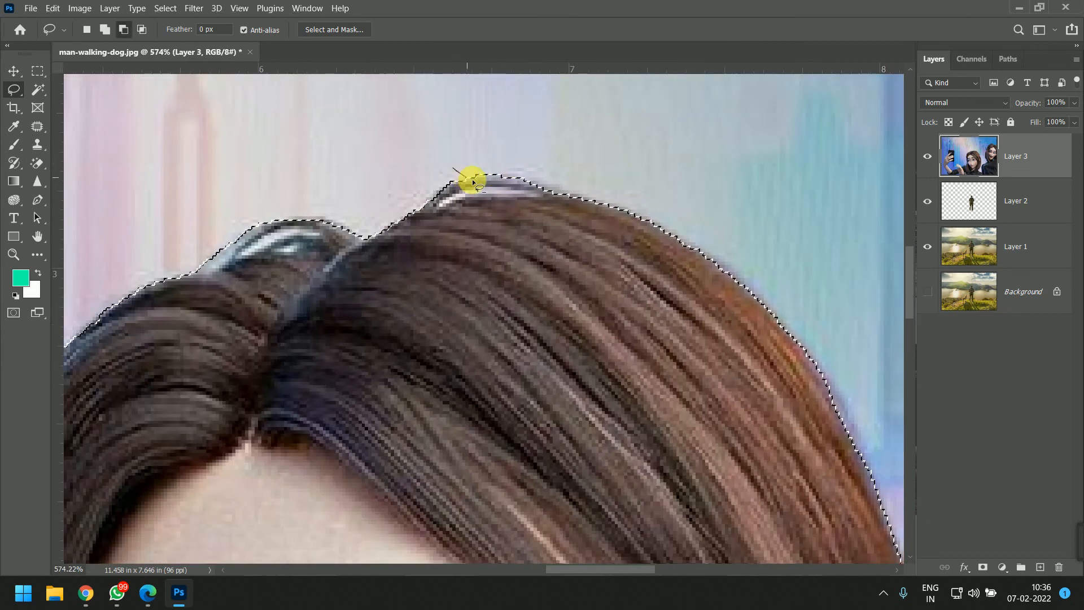
mouse_move(528, 181)
left_mouse_down()
mouse_move(467, 143)
mouse_move(478, 175)
mouse_move(523, 181)
mouse_move(471, 192)
mouse_move(546, 152)
left_mouse_up()
scroll(514, 184, "up", 2)
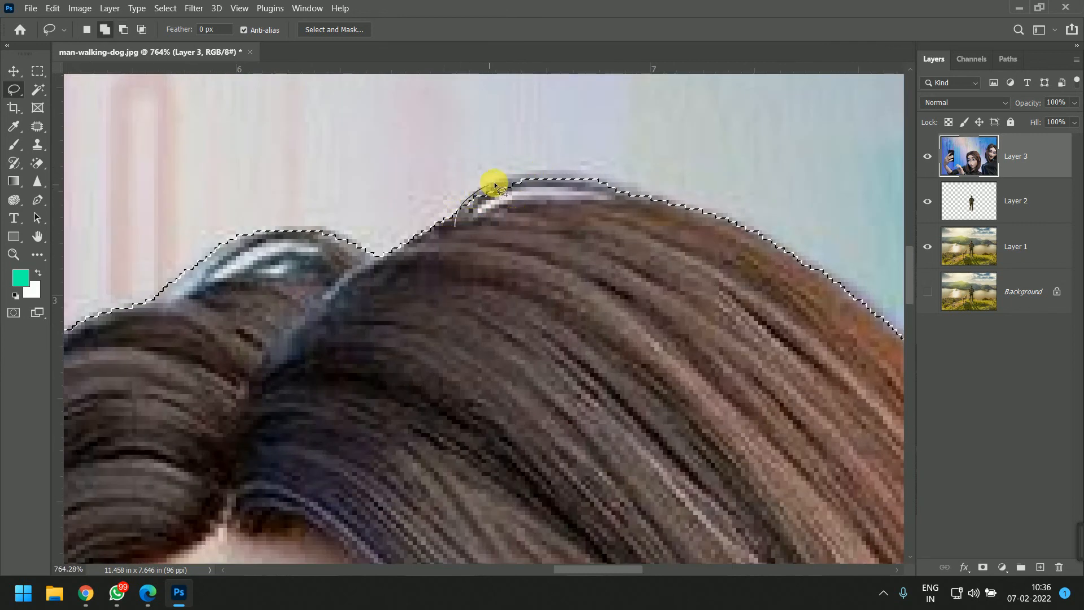
left_click_drag(523, 181, 559, 186)
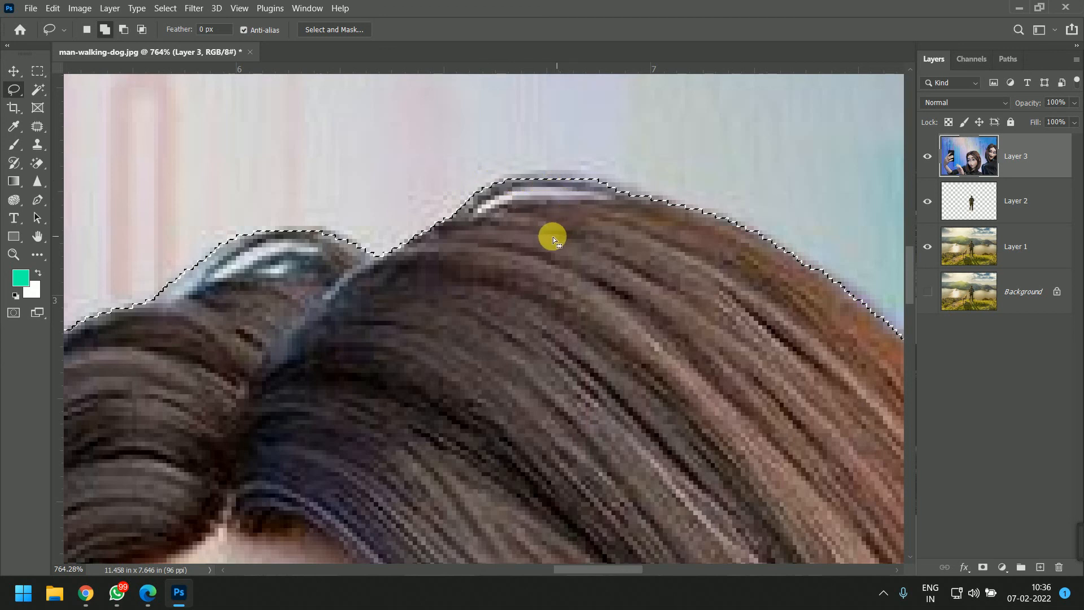
scroll(552, 232, "down", 4)
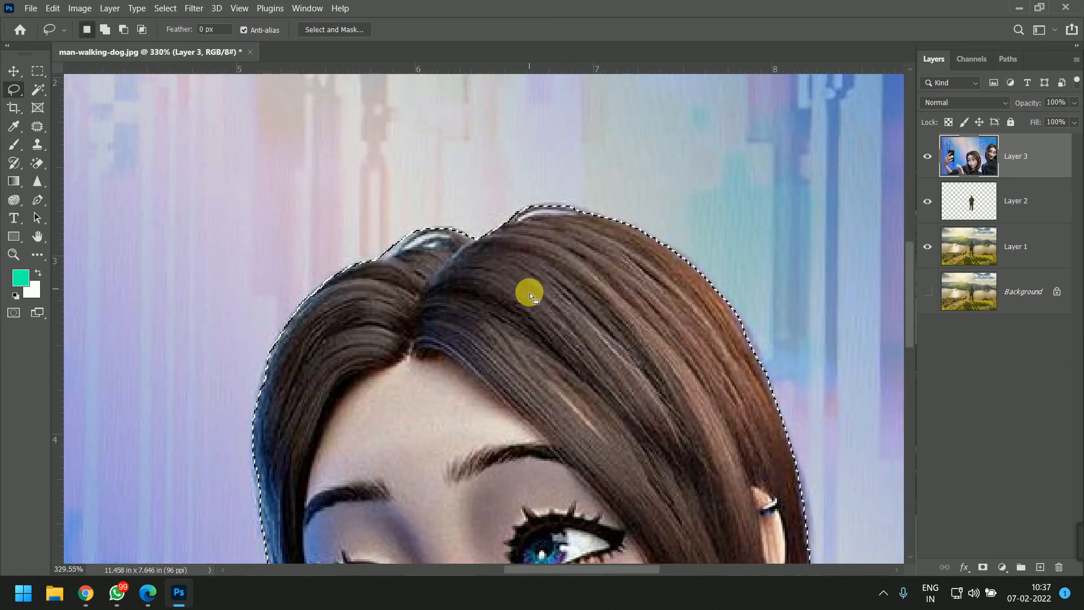
Step: Add the missed sliver of bluish hair beside her left-hand eyebrow to the selection with the Lasso
left_click_drag(527, 374, 559, 235)
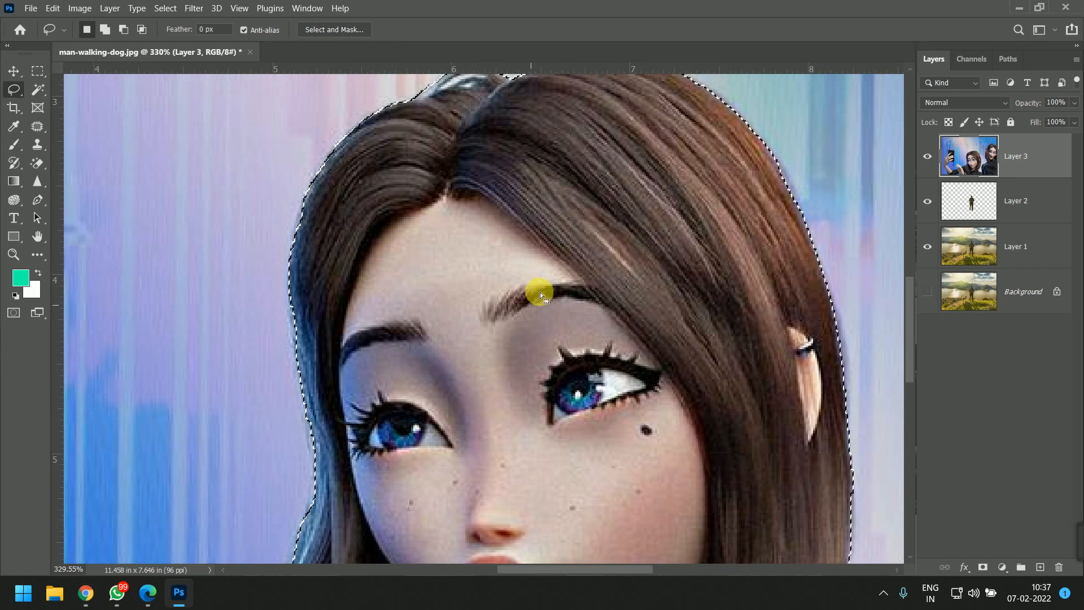
scroll(287, 333, "up", 2)
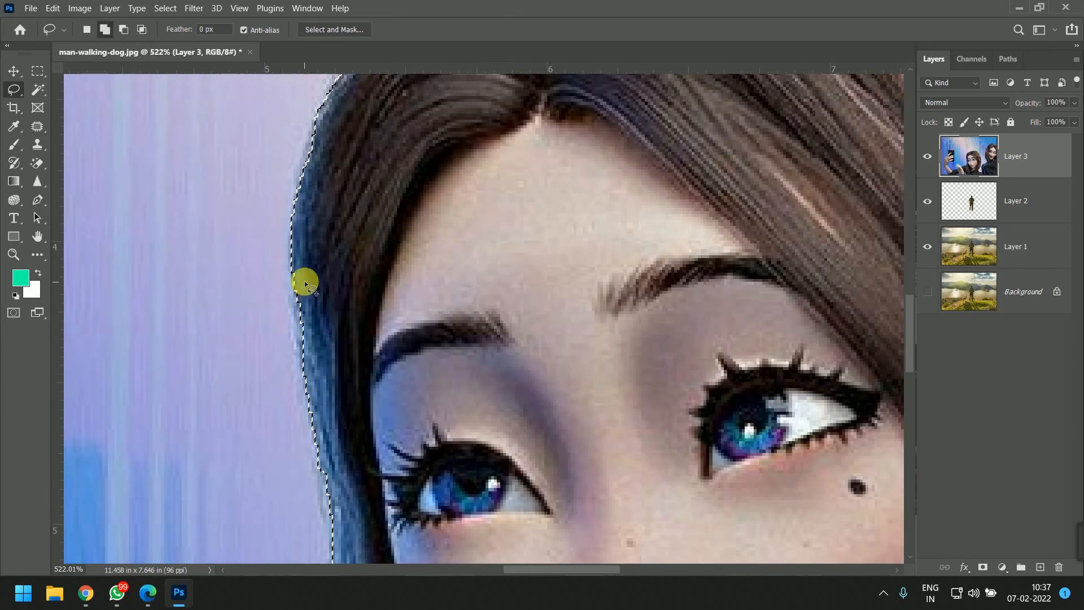
mouse_move(302, 274)
left_mouse_down()
mouse_move(305, 358)
mouse_move(305, 322)
left_mouse_up()
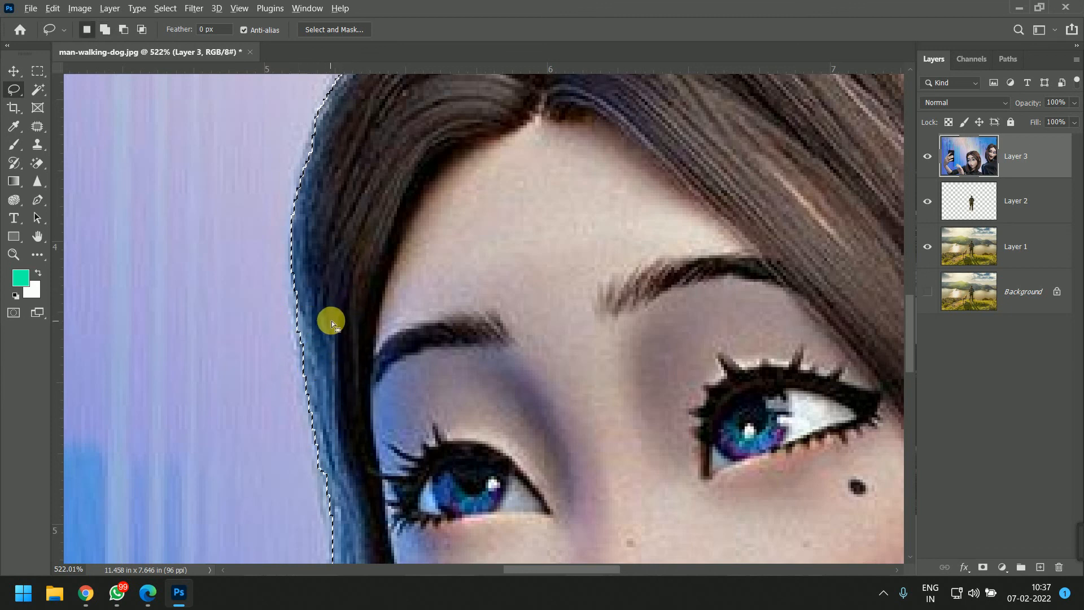
Step: Try to intersect the head selection with a freehand Lasso area over the bluish side hair, and undo that intersection
key("alt")
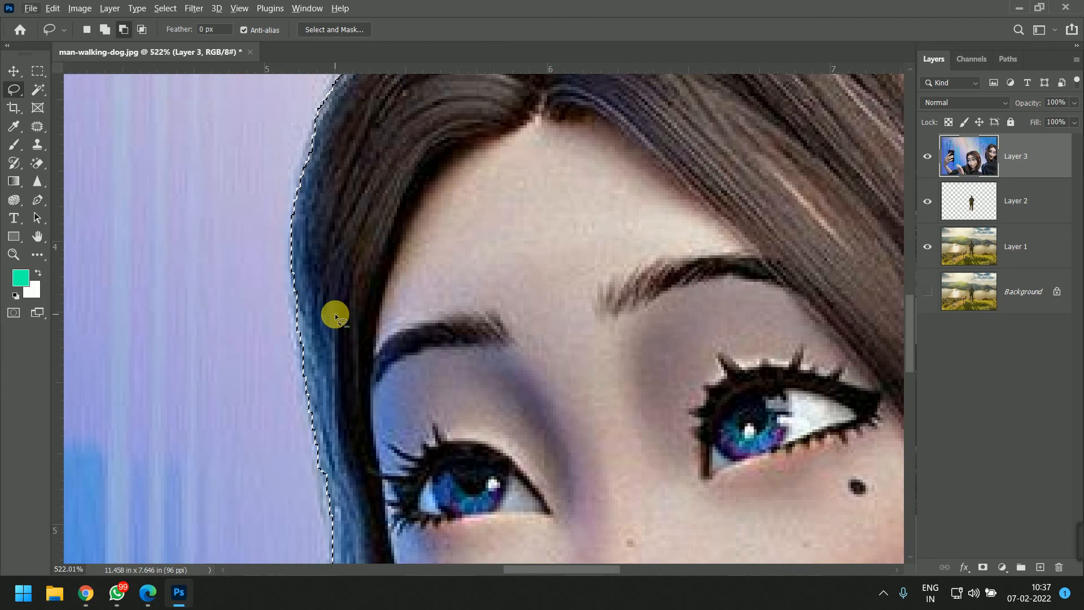
key("alt+shift")
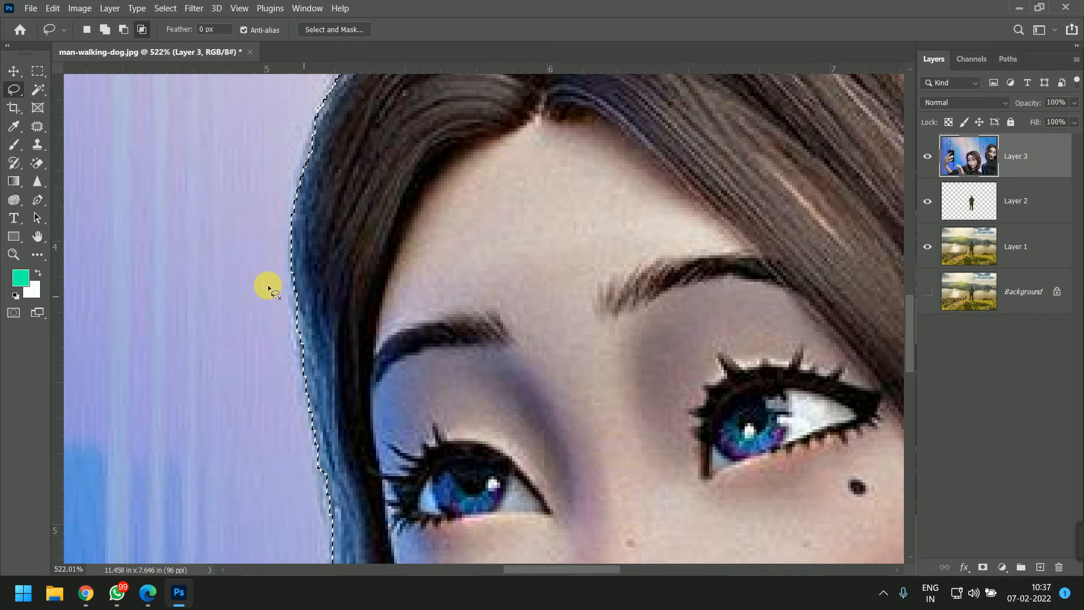
mouse_move(218, 253)
left_mouse_down()
mouse_move(226, 390)
mouse_move(278, 332)
mouse_move(254, 294)
left_mouse_up()
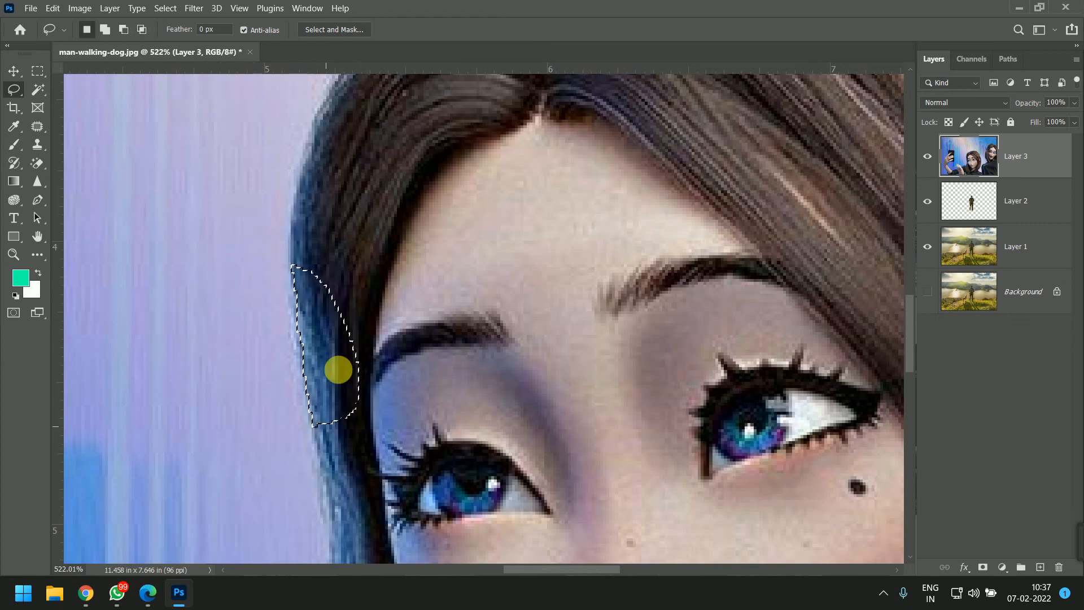
scroll(341, 380, "down", 3)
scroll(349, 383, "down", 3)
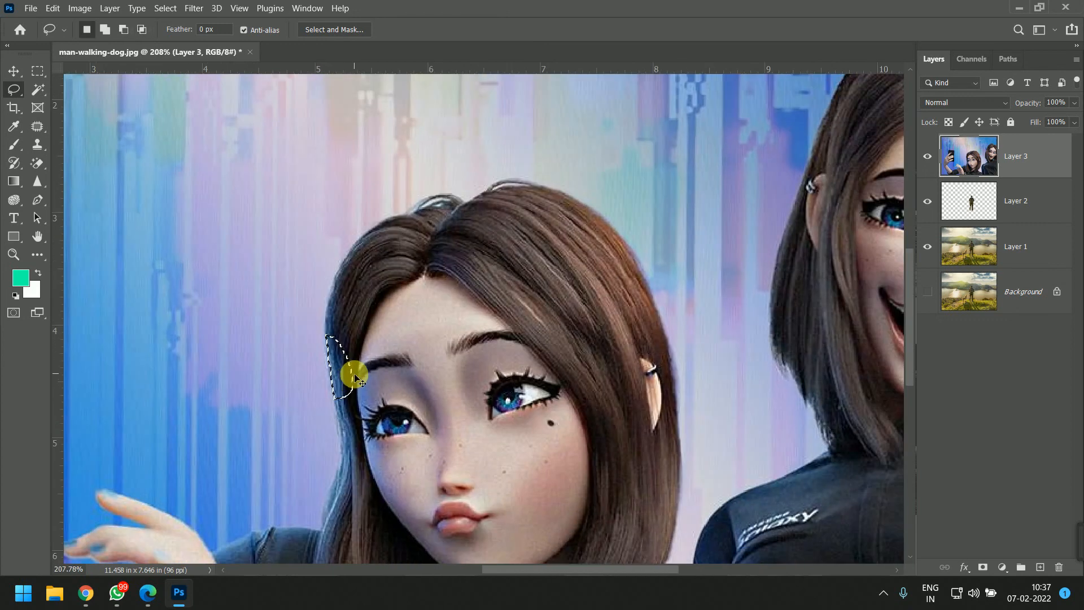
key("ctrl+z")
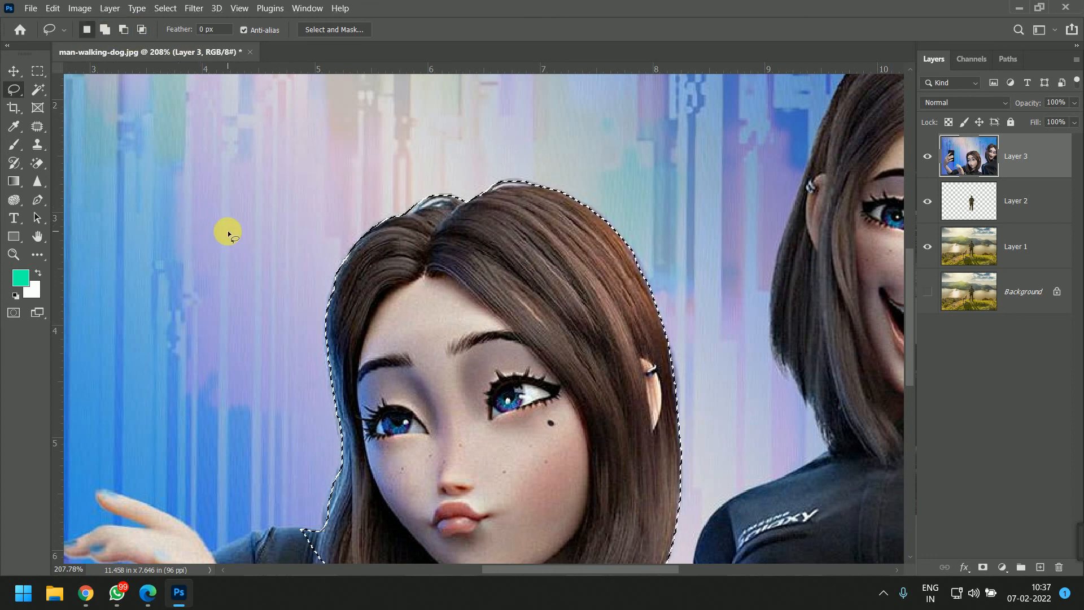
key("shift+alt")
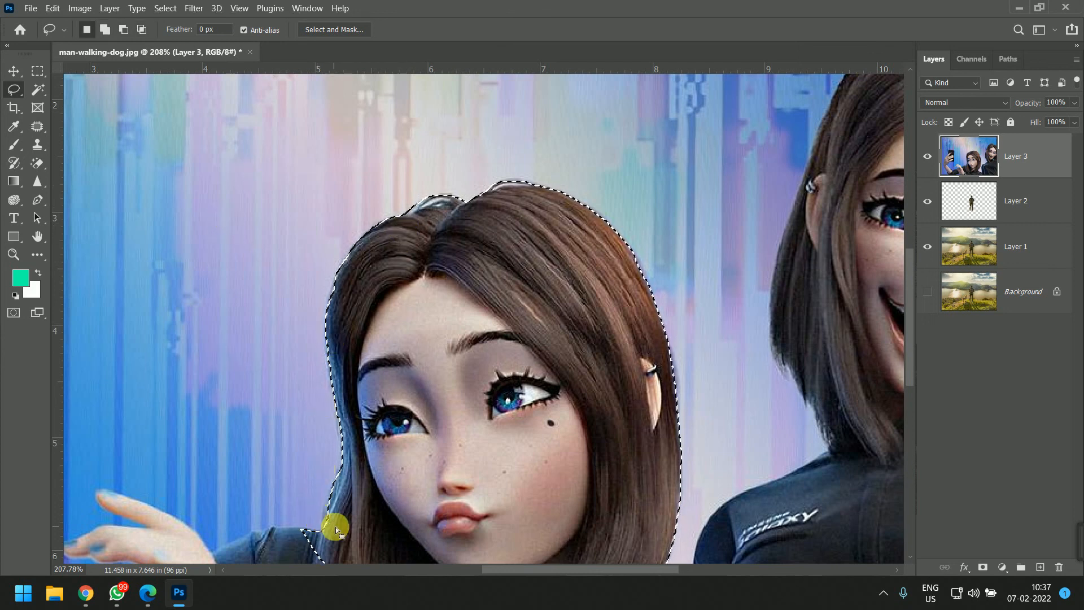
Step: Refine the selection edge along the bluish hair just above the shoulder, adding missed strands and subtracting background with the Lasso
scroll(336, 529, "up", 5)
key("shift")
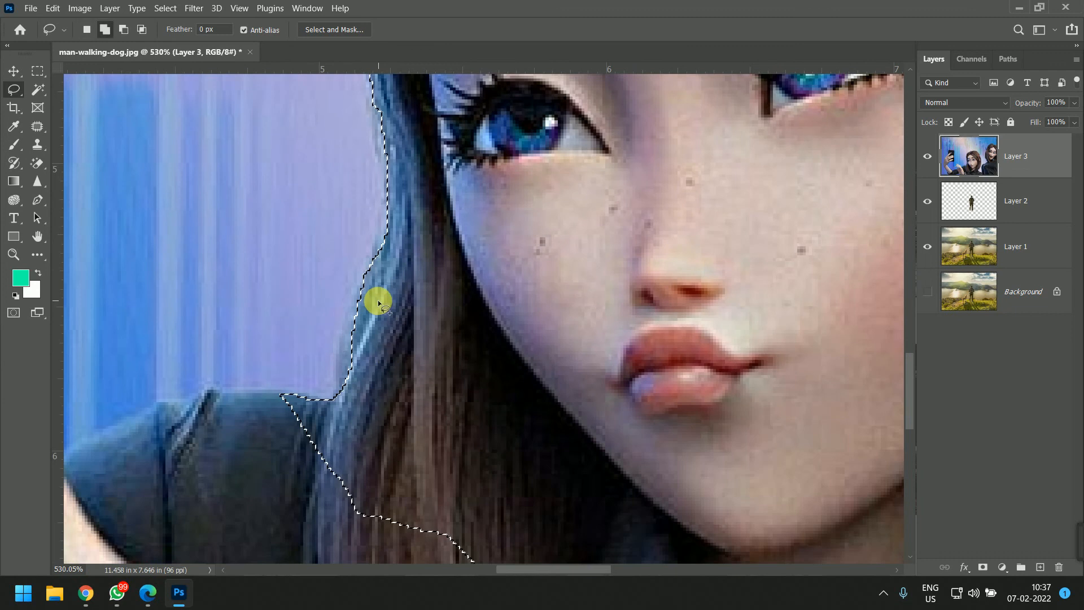
mouse_move(373, 284)
left_mouse_down()
mouse_move(324, 414)
mouse_move(336, 438)
left_mouse_up()
key("alt")
mouse_move(330, 291)
left_mouse_down()
mouse_move(335, 399)
mouse_move(314, 395)
mouse_move(312, 341)
mouse_move(342, 311)
mouse_move(341, 366)
mouse_move(310, 367)
mouse_move(333, 293)
left_mouse_up()
scroll(368, 315, "down", 5)
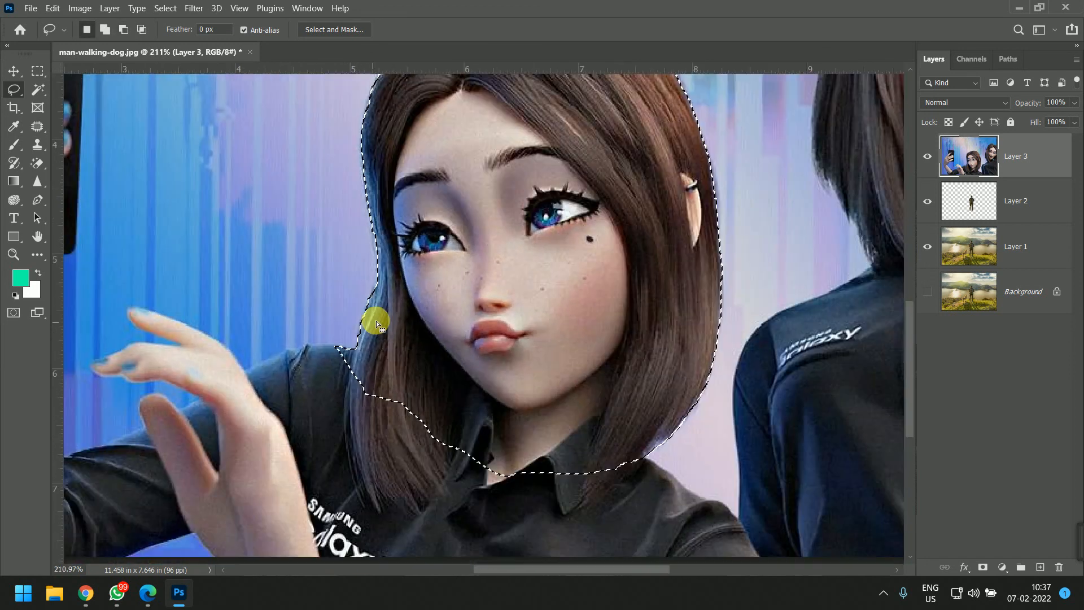
scroll(520, 276, "down", 3)
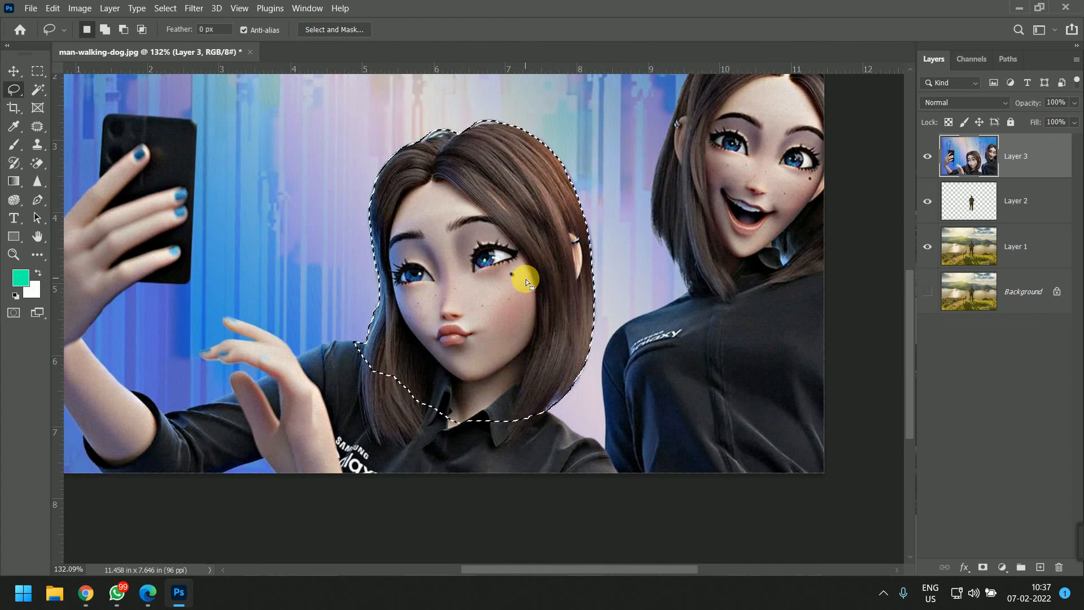
Step: Clear the head selection and leave only Layer 1 visible and active
right_click(14, 90)
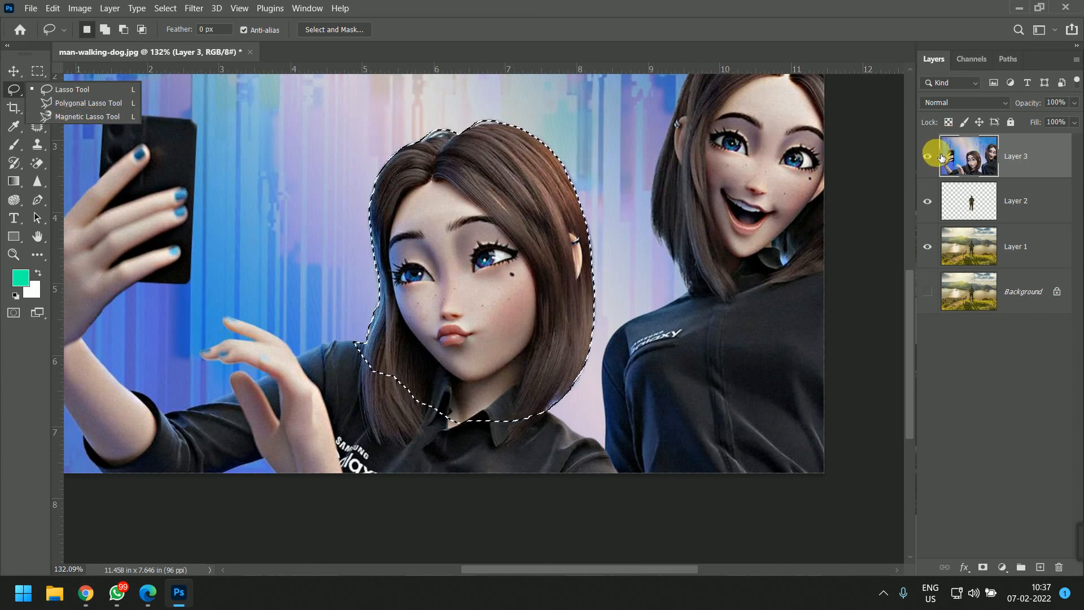
left_click(16, 91)
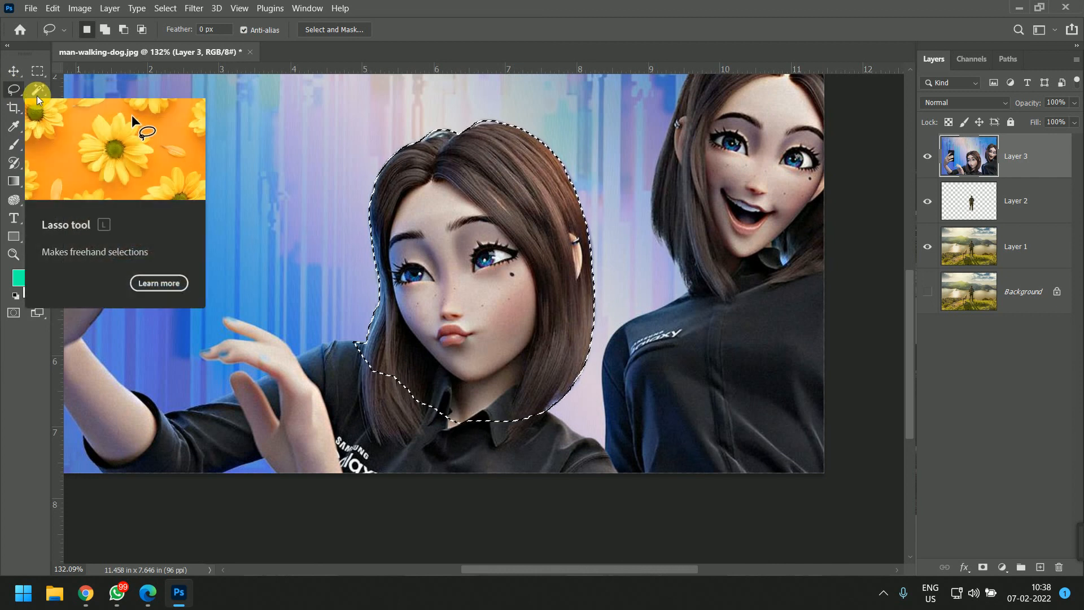
left_click_drag(928, 156, 927, 209)
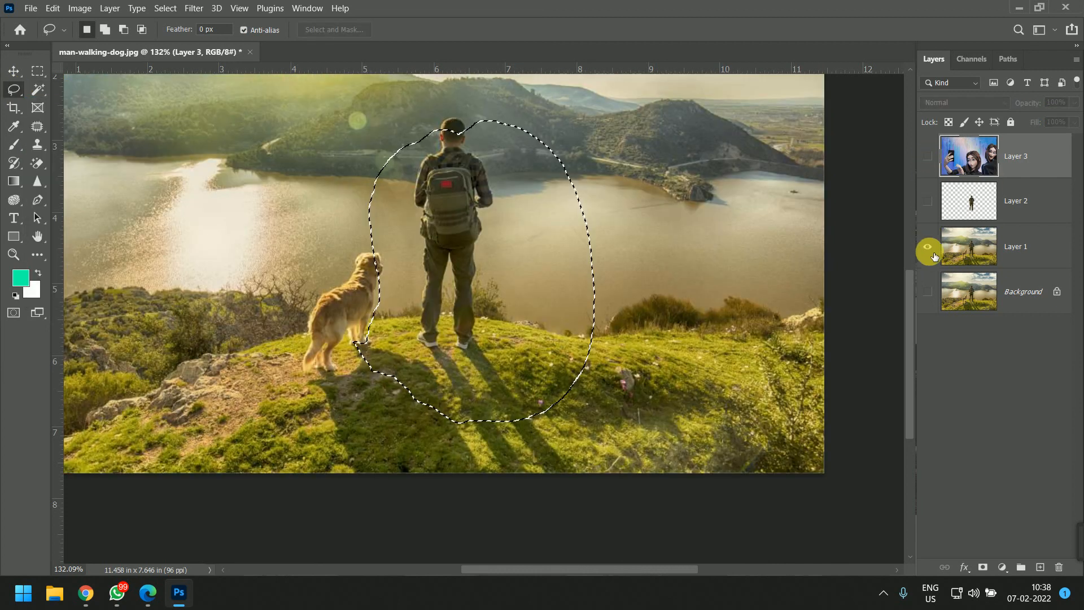
scroll(564, 266, "down", 5)
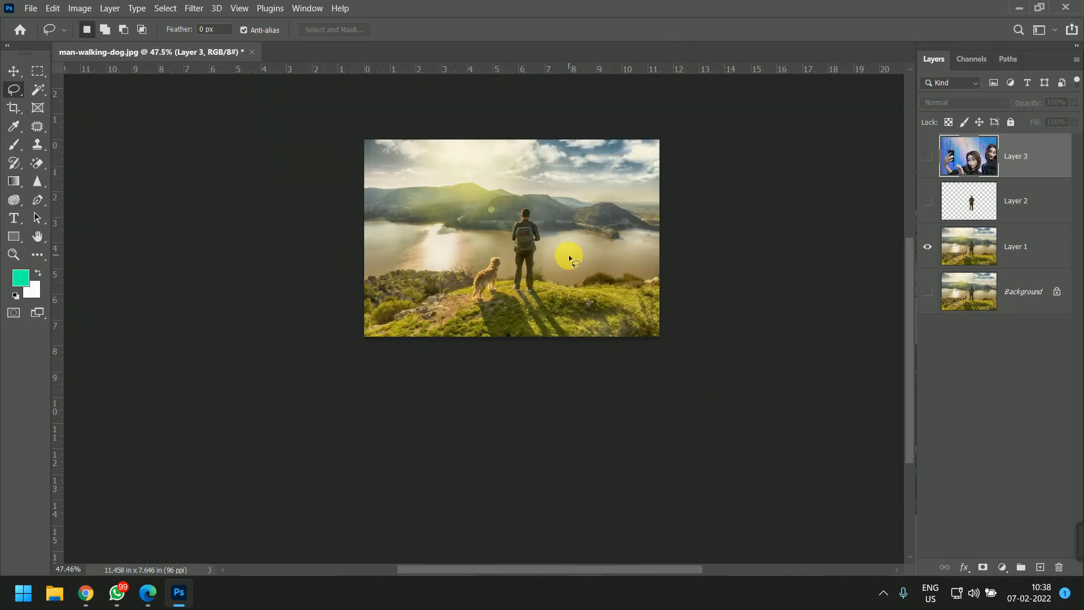
left_click(1064, 248)
scroll(442, 234, "up", 3)
scroll(443, 233, "up", 1)
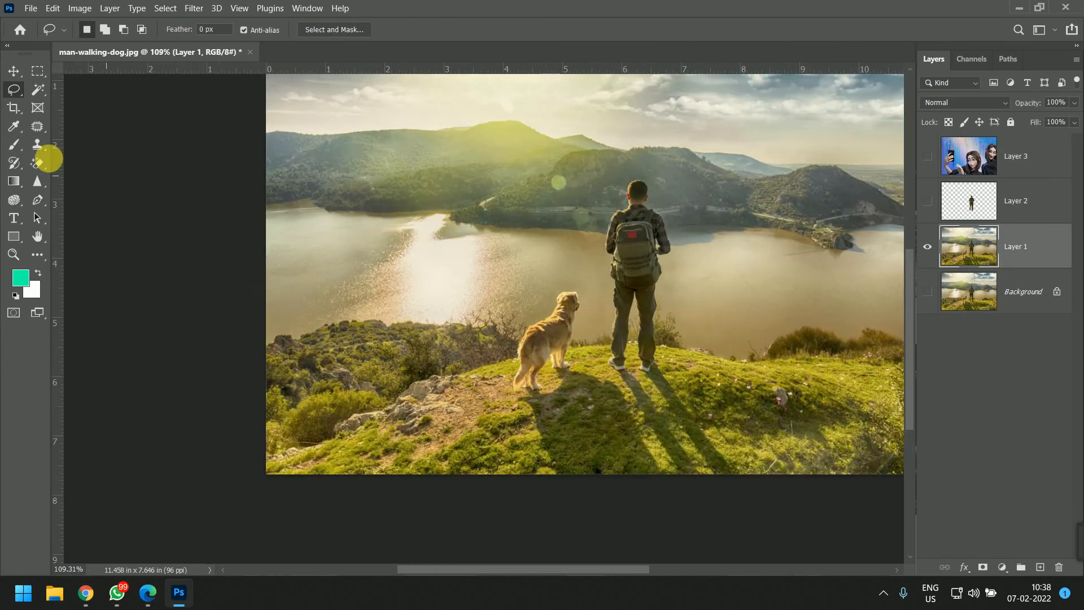
Step: Select the man on Layer 1 by outlining him loosely with the Object Selection tool in Lasso mode
left_click(38, 90)
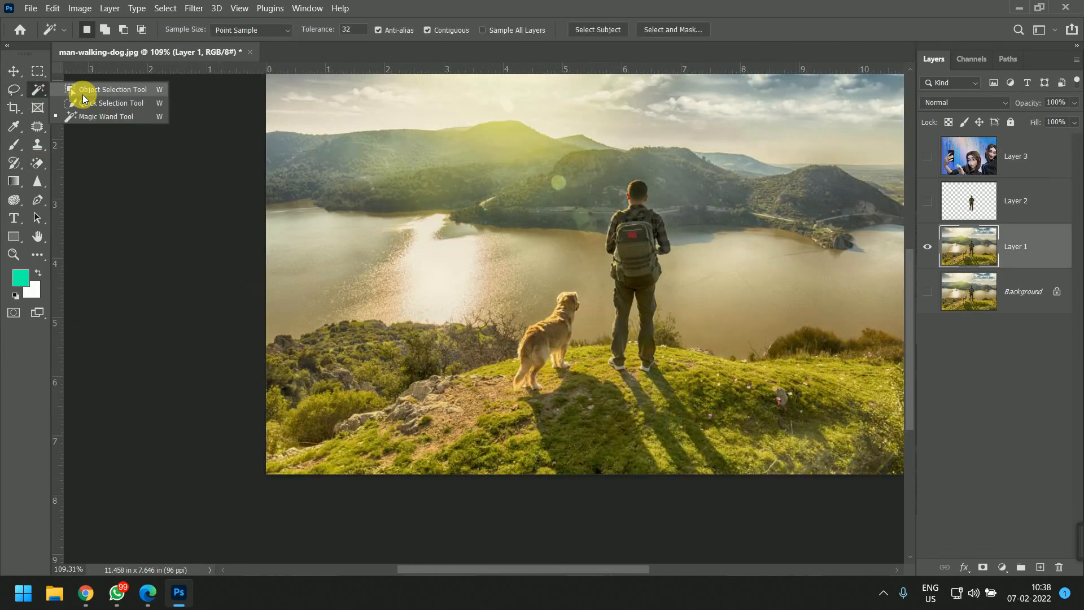
left_click(83, 91)
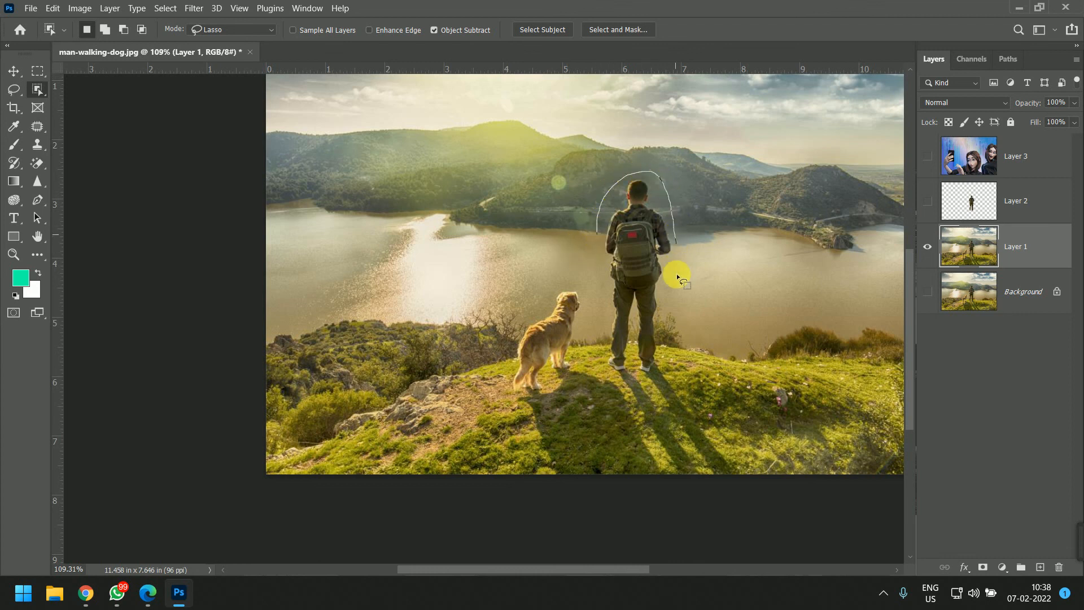
mouse_move(626, 394)
left_mouse_down()
mouse_move(600, 361)
mouse_move(599, 233)
left_mouse_up()
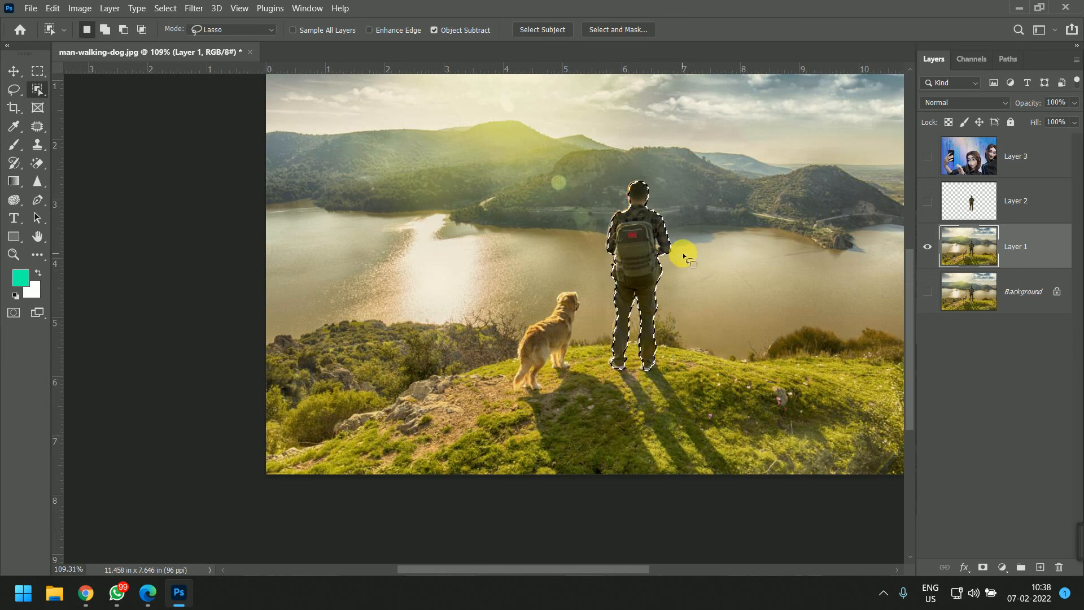
Step: Replace the selection with the dog by outlining it loosely with the Object Selection tool
scroll(671, 175, "up", 5)
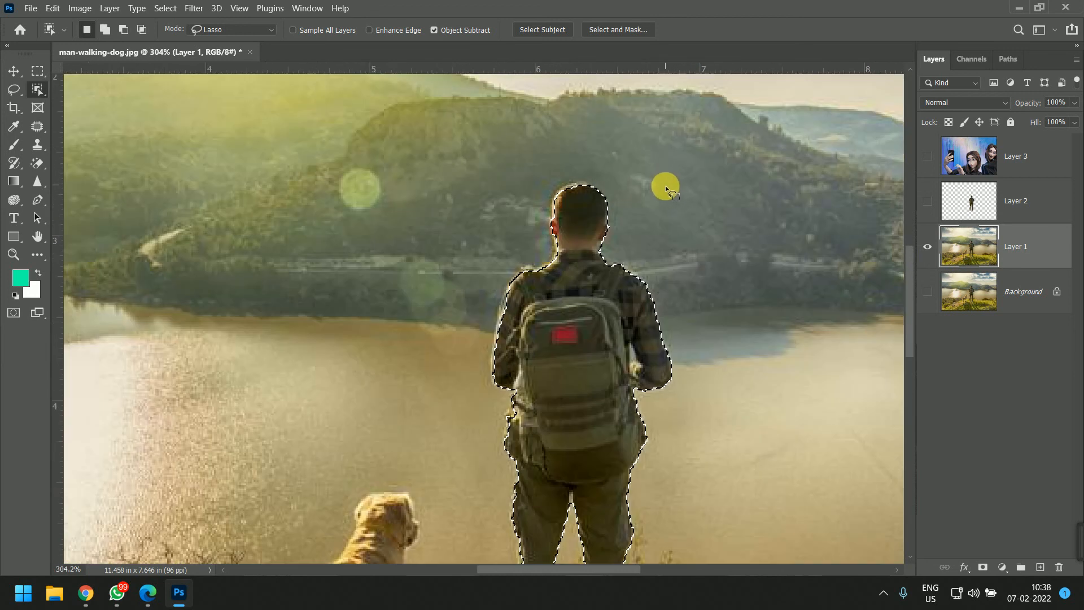
left_click_drag(578, 416, 647, 162)
left_click_drag(629, 398, 630, 150)
scroll(645, 337, "down", 5)
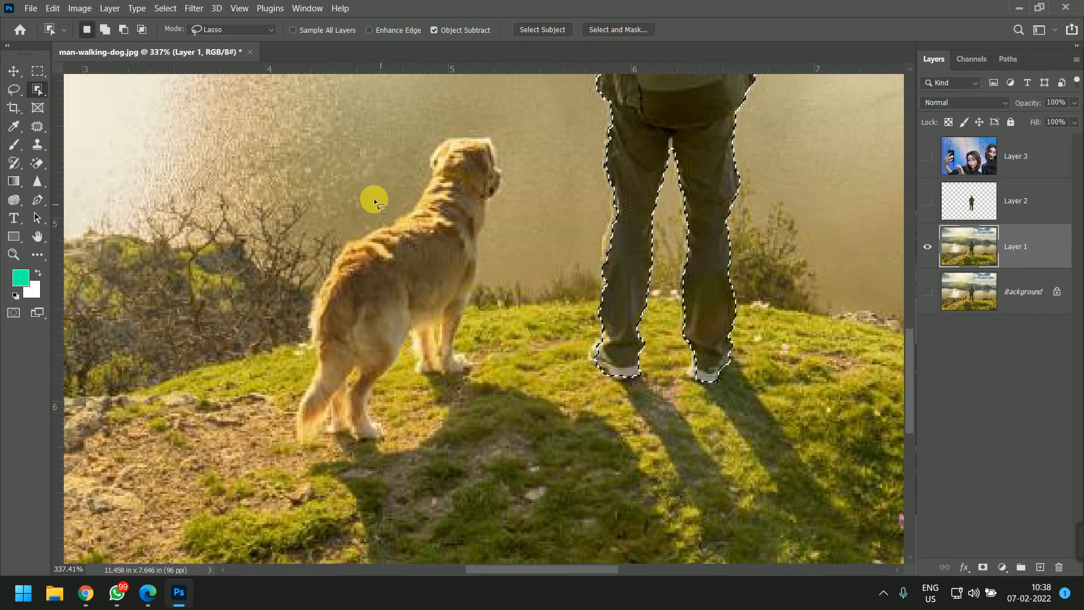
mouse_move(375, 198)
left_mouse_down()
mouse_move(411, 133)
mouse_move(474, 93)
mouse_move(512, 115)
mouse_move(529, 167)
mouse_move(464, 393)
mouse_move(408, 382)
mouse_move(373, 454)
mouse_move(334, 462)
mouse_move(274, 441)
mouse_move(318, 265)
mouse_move(394, 168)
left_mouse_up()
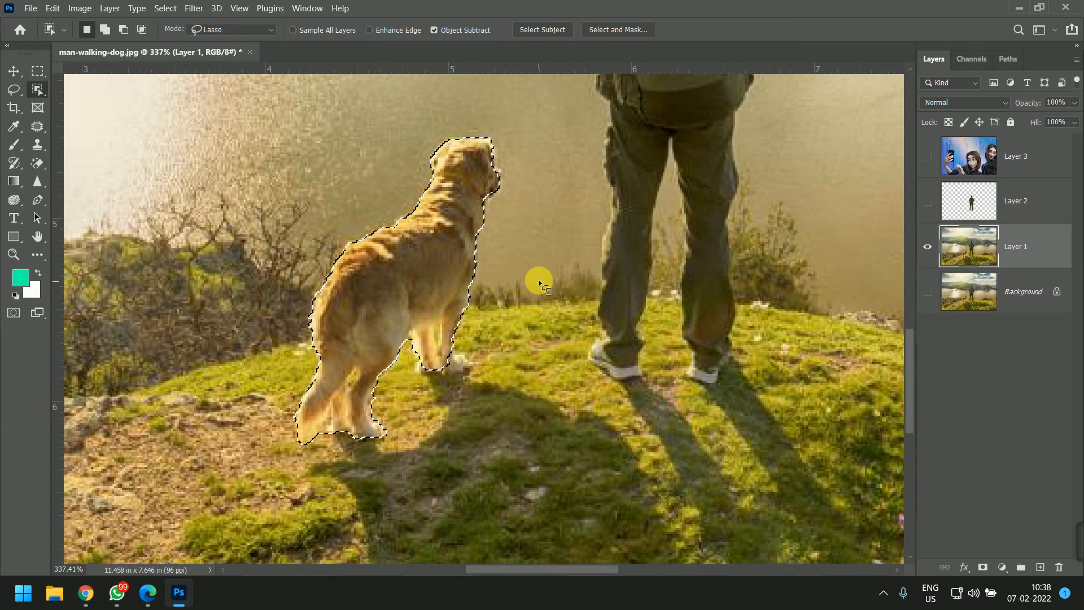
scroll(539, 280, "down", 2)
scroll(470, 282, "up", 2)
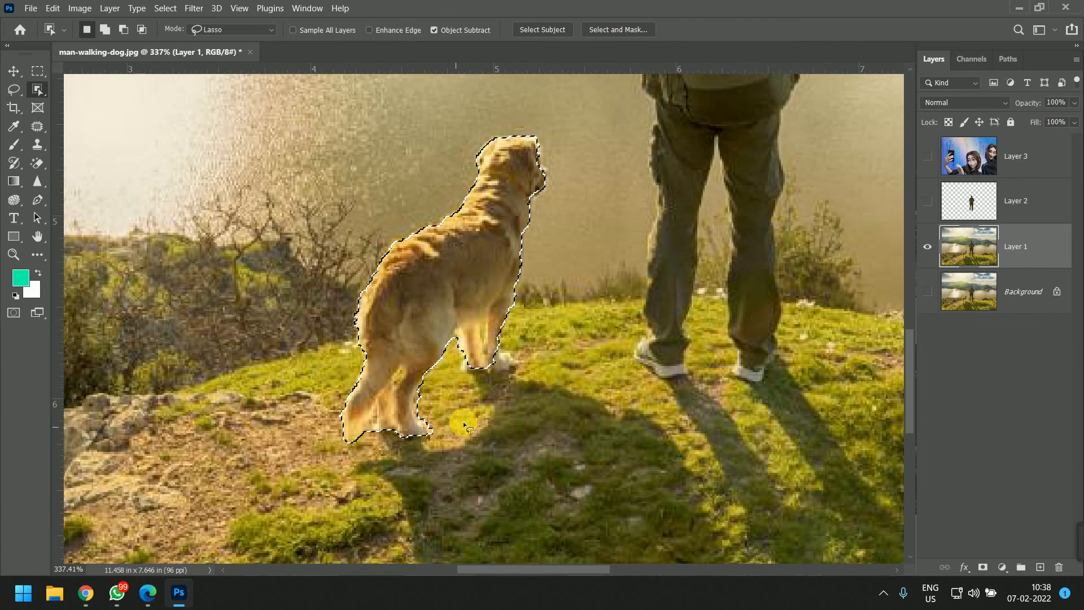
Step: With Layer 3 shown and active in place of Layer 1, add the phone and the hand holding it using Object Selection
left_click(927, 157)
left_click(927, 247)
left_click(1010, 151)
scroll(509, 350, "down", 5)
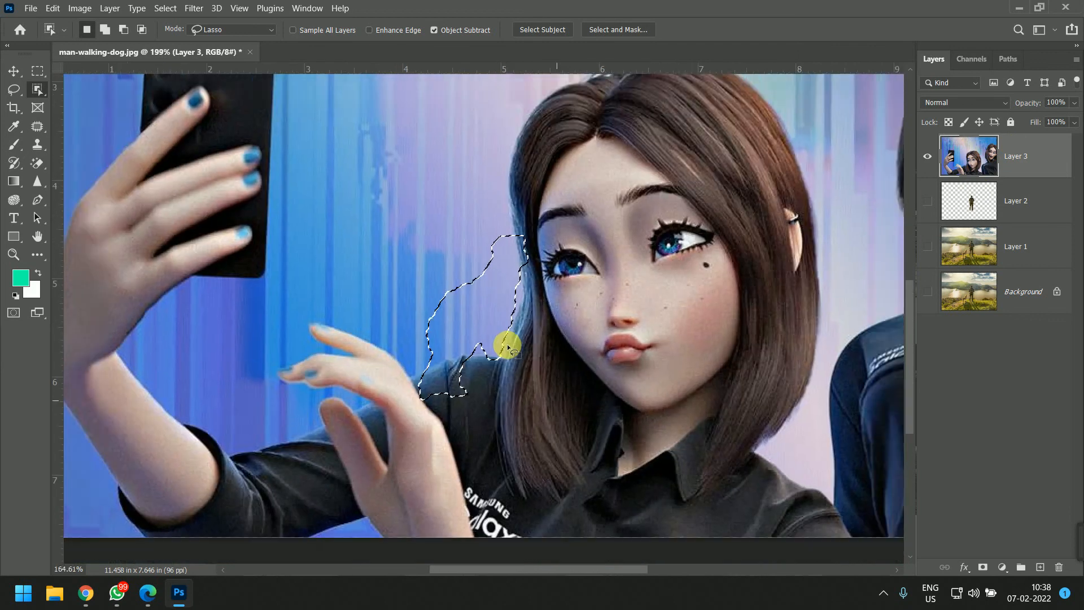
mouse_move(210, 267)
left_mouse_down()
mouse_move(204, 355)
mouse_move(313, 349)
mouse_move(367, 302)
mouse_move(384, 211)
mouse_move(287, 133)
mouse_move(215, 242)
mouse_move(269, 257)
left_mouse_up()
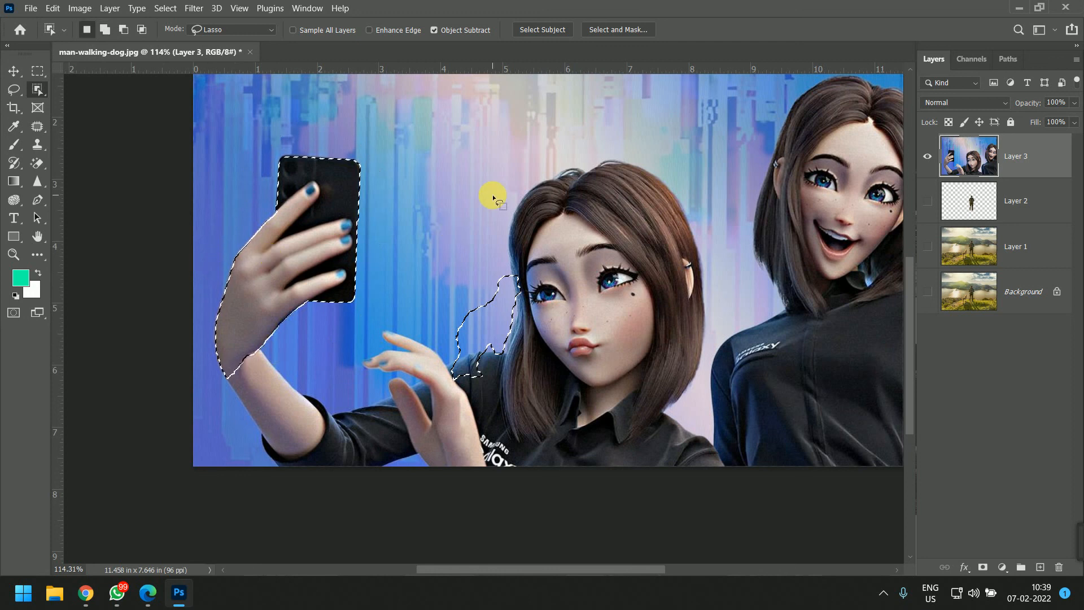
Step: Examine the selection outline around the phone, fingers and wrist up close
scroll(311, 175, "up", 4)
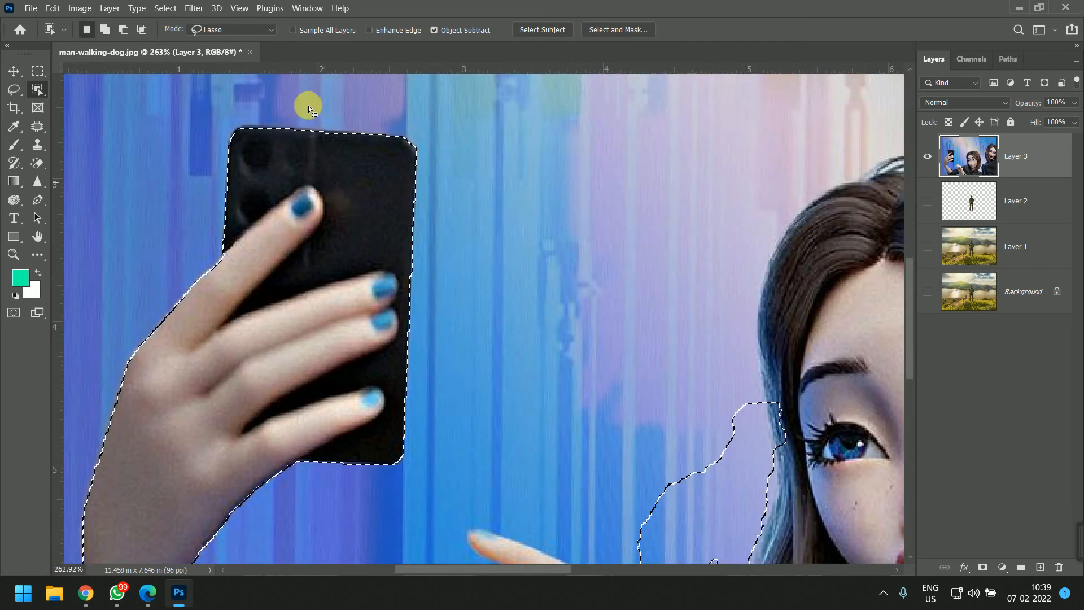
scroll(316, 141, "up", 2)
scroll(576, 194, "up", 2)
scroll(576, 194, "down", 4)
scroll(309, 416, "up", 1)
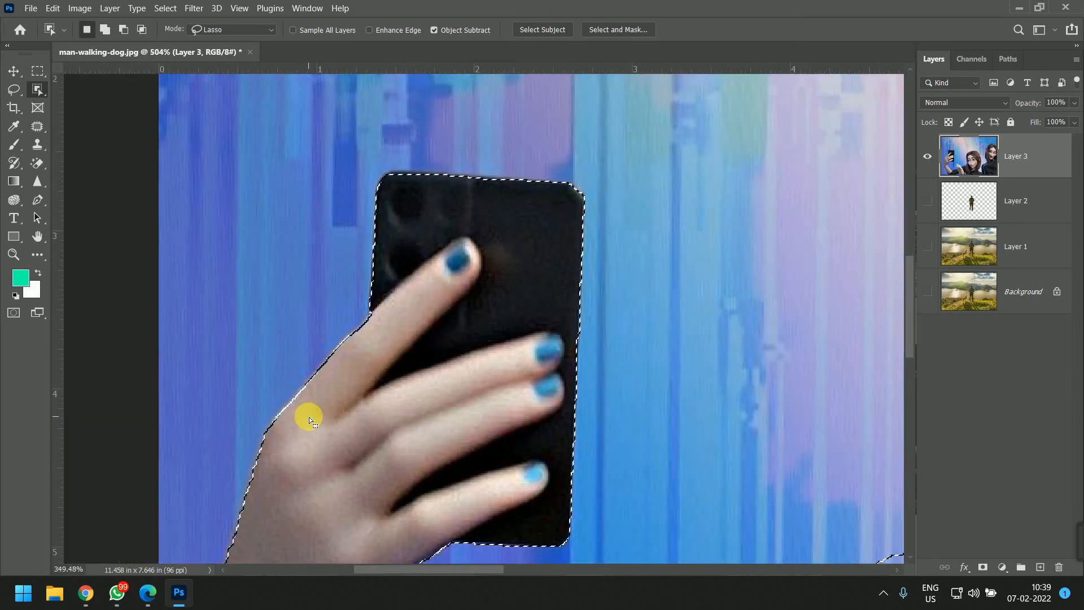
scroll(310, 434, "up", 3)
scroll(450, 181, "down", 2)
scroll(438, 194, "down", 3)
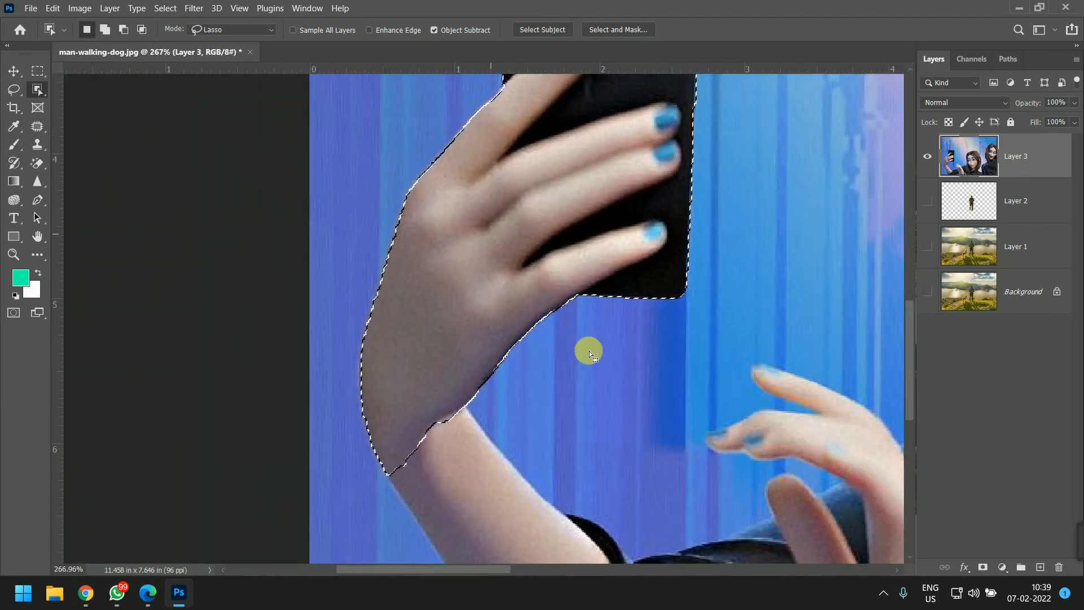
scroll(762, 393, "down", 5)
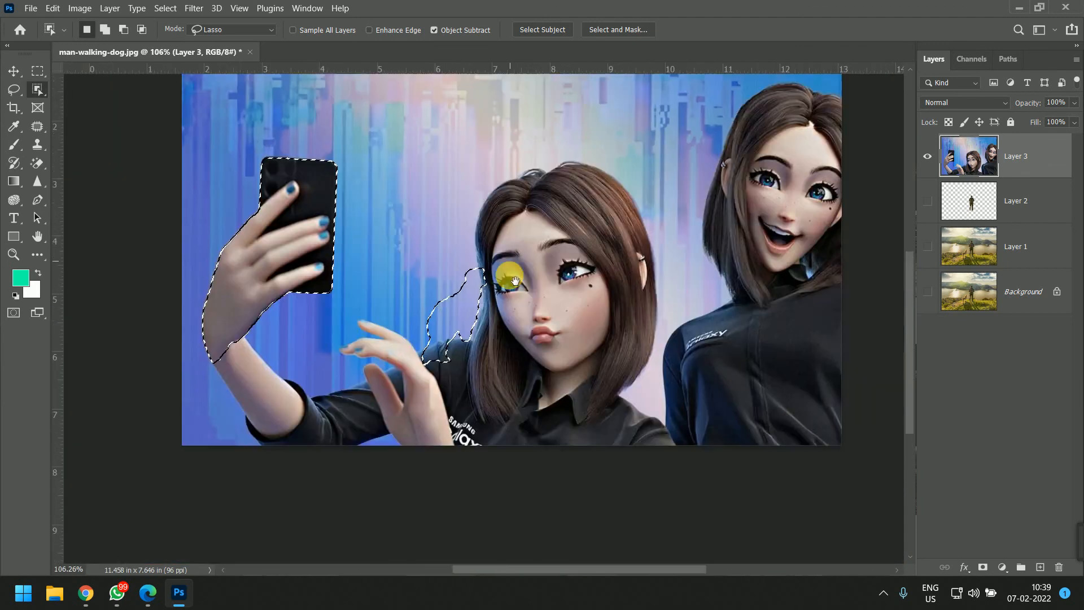
left_click_drag(515, 281, 454, 289)
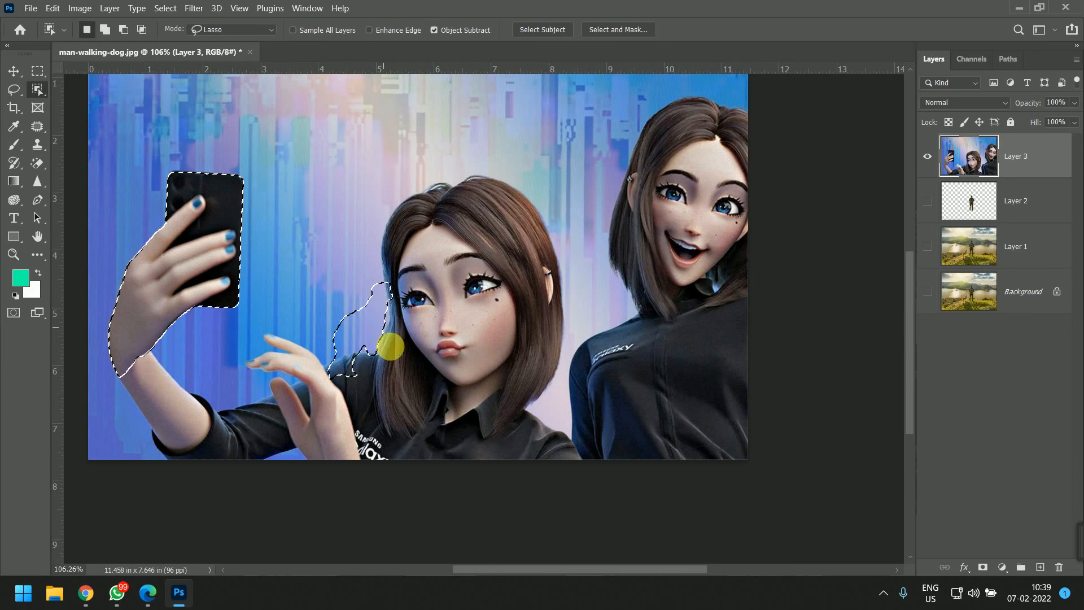
Step: Replace the selection with the front girl's head and hair by outlining them loosely with the Object Selection tool
mouse_move(360, 306)
left_mouse_down()
mouse_move(356, 213)
mouse_move(384, 175)
mouse_move(418, 159)
mouse_move(490, 159)
mouse_move(531, 174)
mouse_move(587, 291)
left_mouse_up()
mouse_move(566, 361)
left_mouse_down()
mouse_move(522, 448)
mouse_move(441, 449)
mouse_move(381, 399)
mouse_move(344, 286)
mouse_move(362, 300)
left_mouse_up()
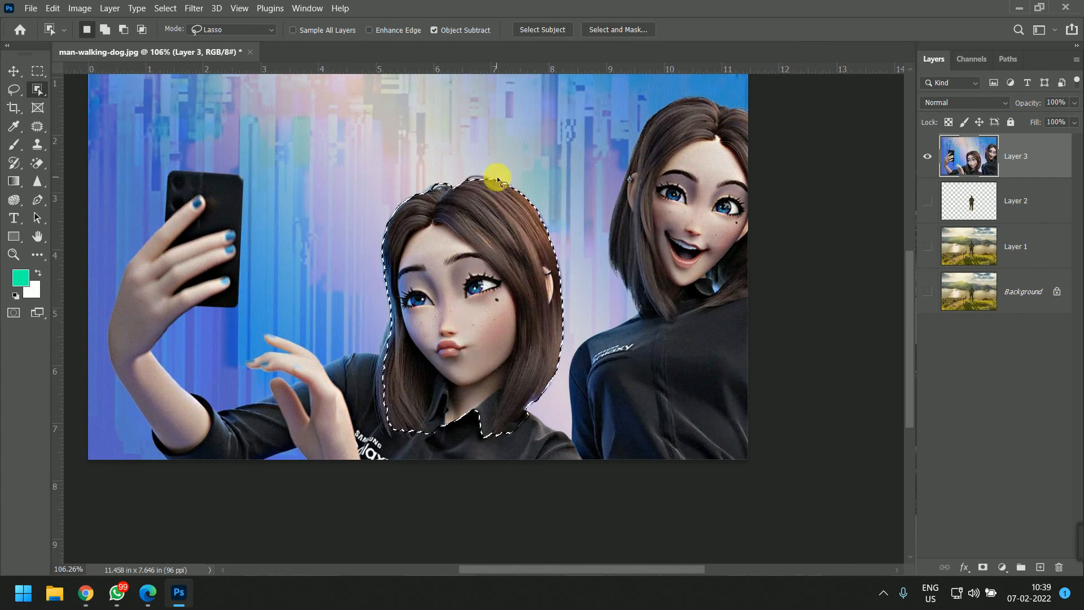
Step: Examine the selection outline around the front girl's hair and face up close, keeping the Object Selection tool active
scroll(491, 177, "up", 5)
scroll(625, 259, "up", 3)
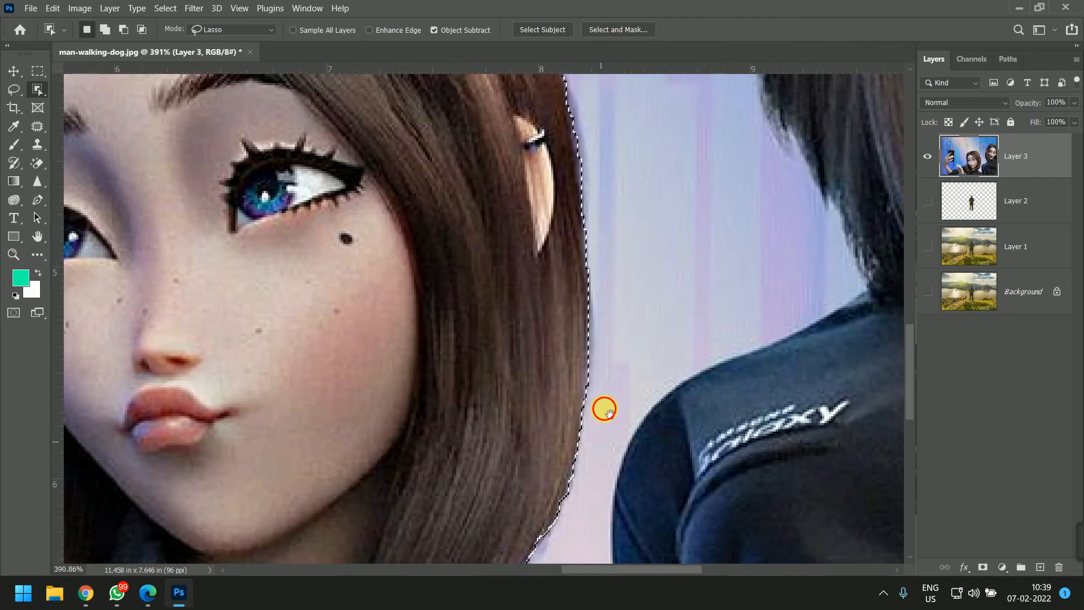
left_click_drag(605, 409, 647, 177)
left_click_drag(264, 244, 626, 356)
left_click_drag(587, 261, 598, 368)
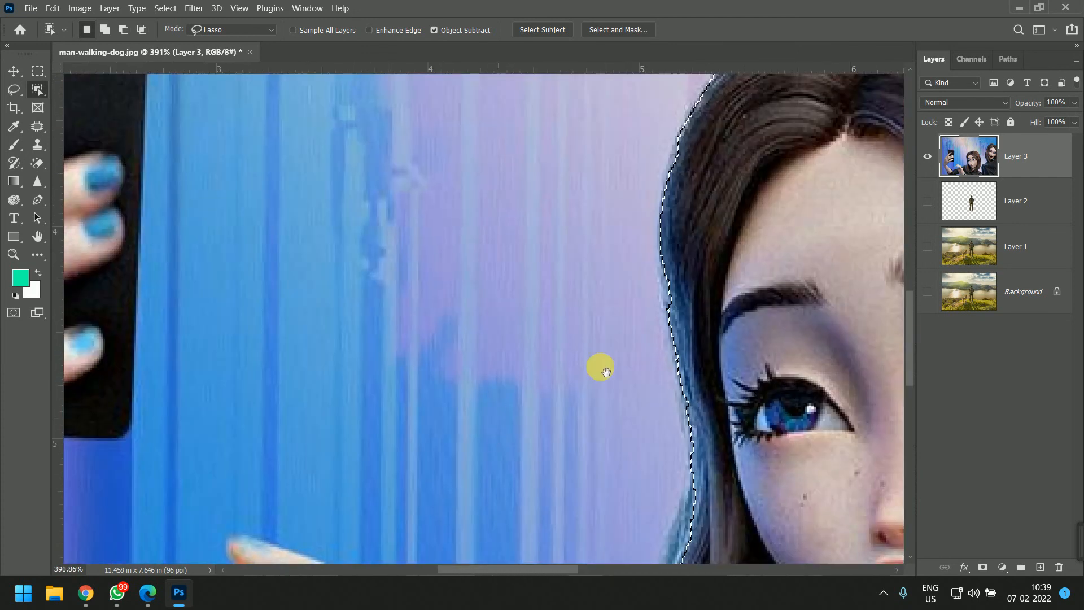
left_click_drag(806, 387, 516, 308)
scroll(559, 325, "down", 3)
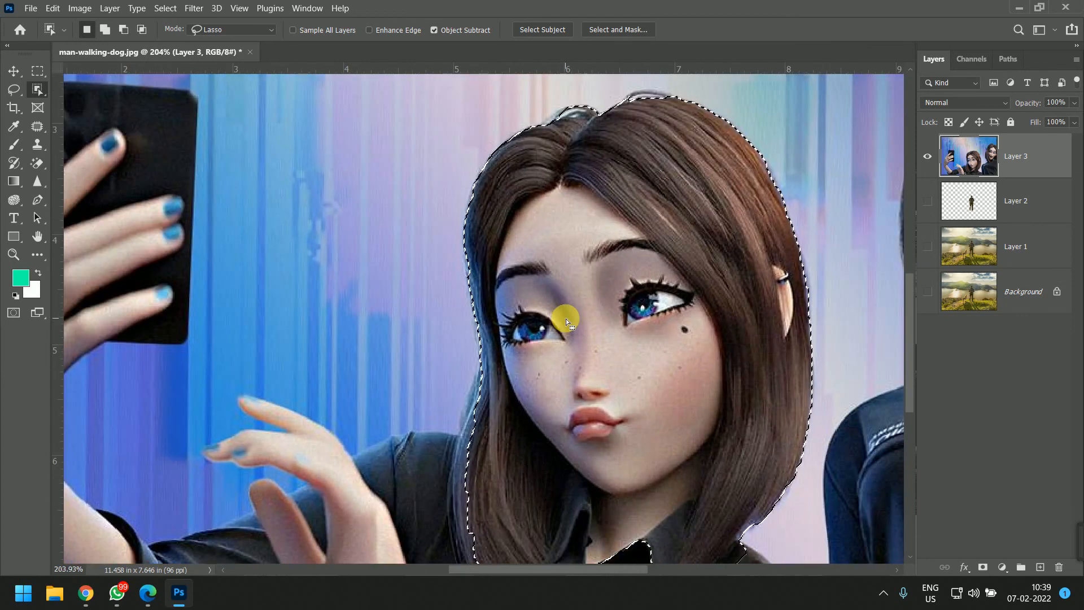
right_click(38, 90)
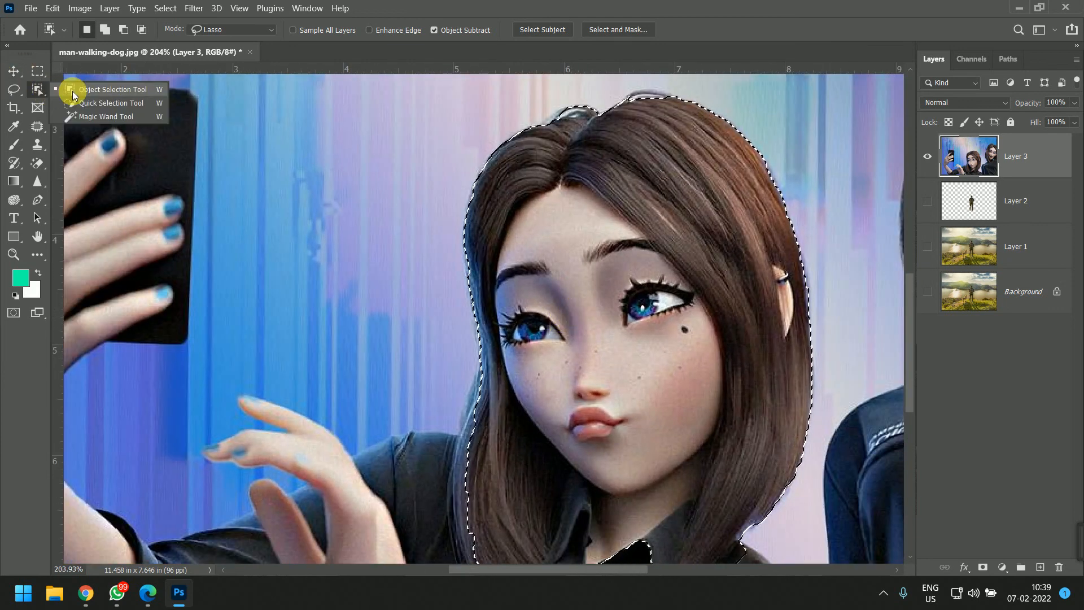
left_click(70, 91)
scroll(479, 304, "down", 3)
scroll(479, 304, "down", 2)
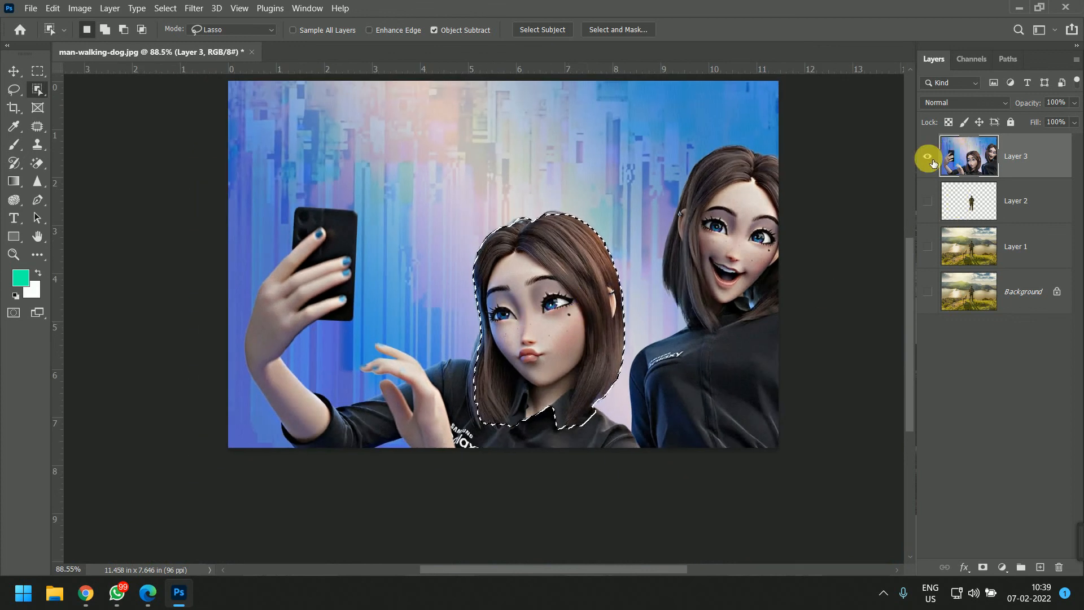
Step: Switch to Chrome and open the blublustudios.com illustration of four children and a grandmother from the character image results
key("alt+Tab")
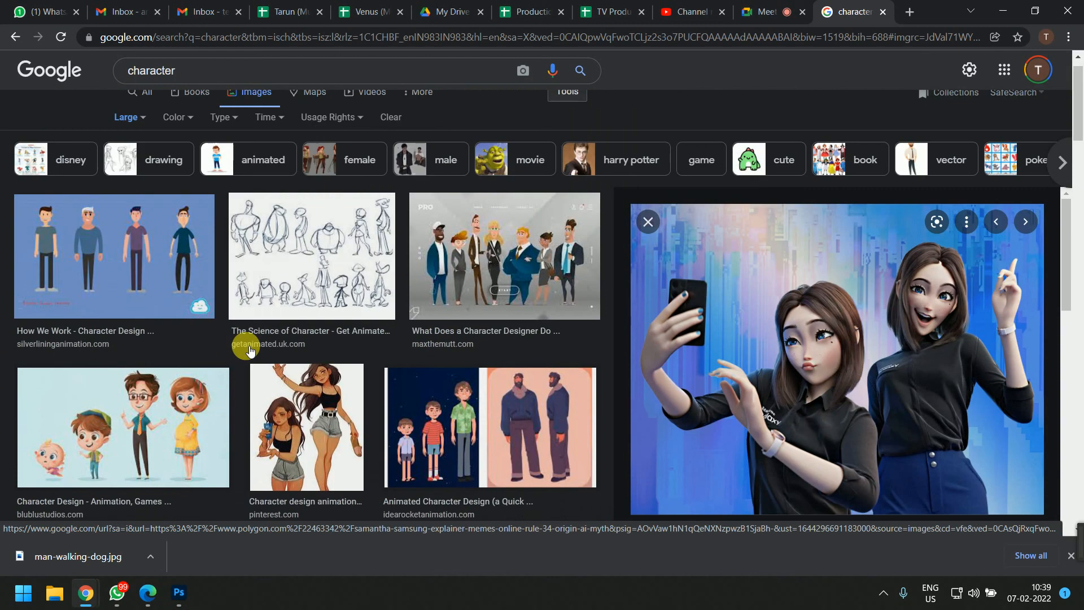
scroll(242, 346, "up", 3)
scroll(412, 338, "down", 6)
scroll(493, 322, "down", 5)
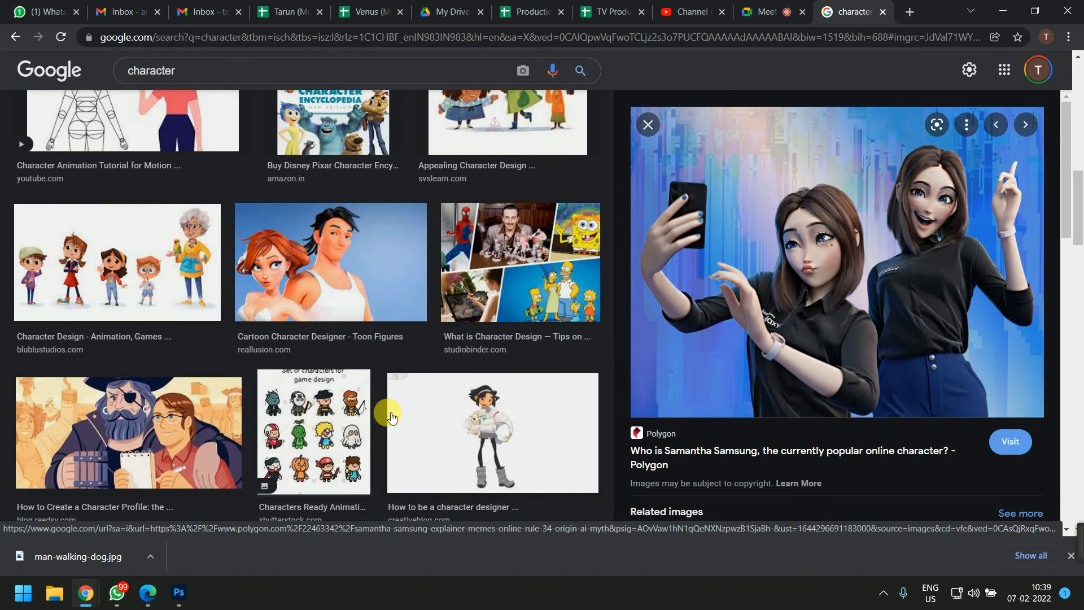
left_click(333, 420)
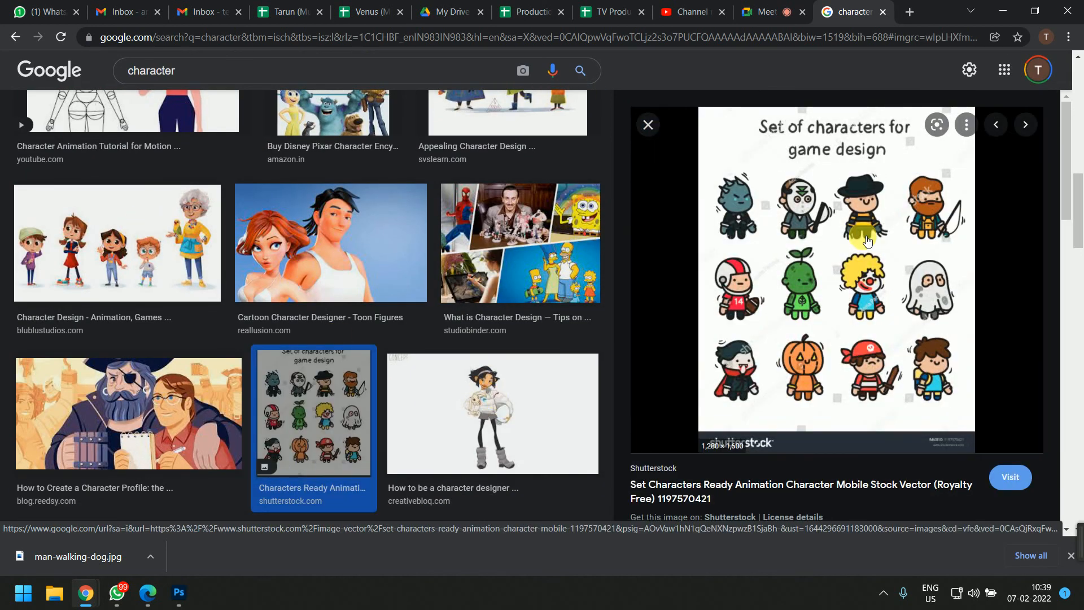
left_click(192, 250)
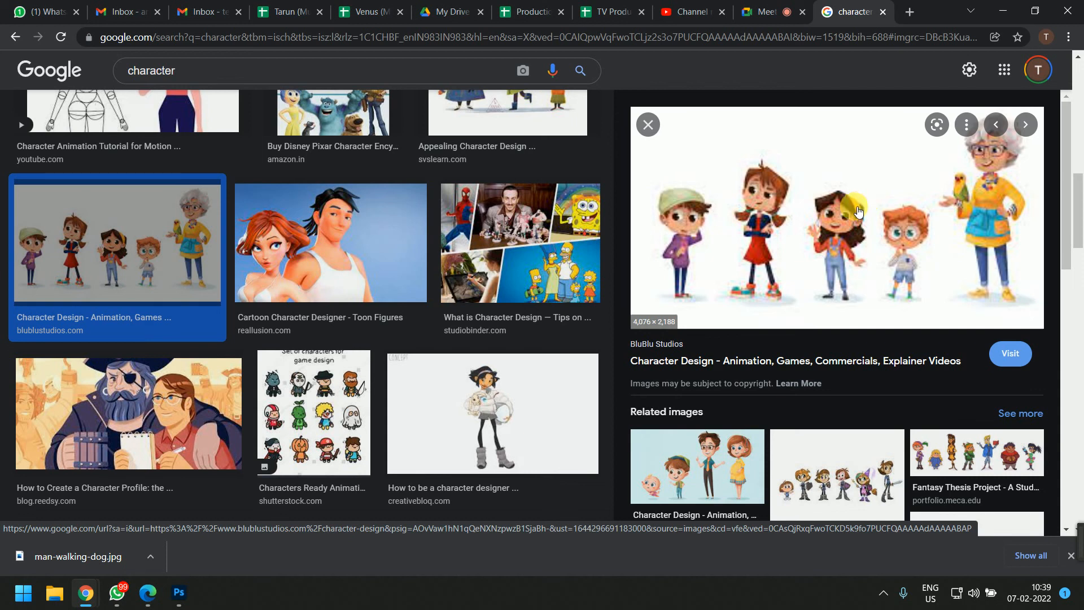
right_click(830, 222)
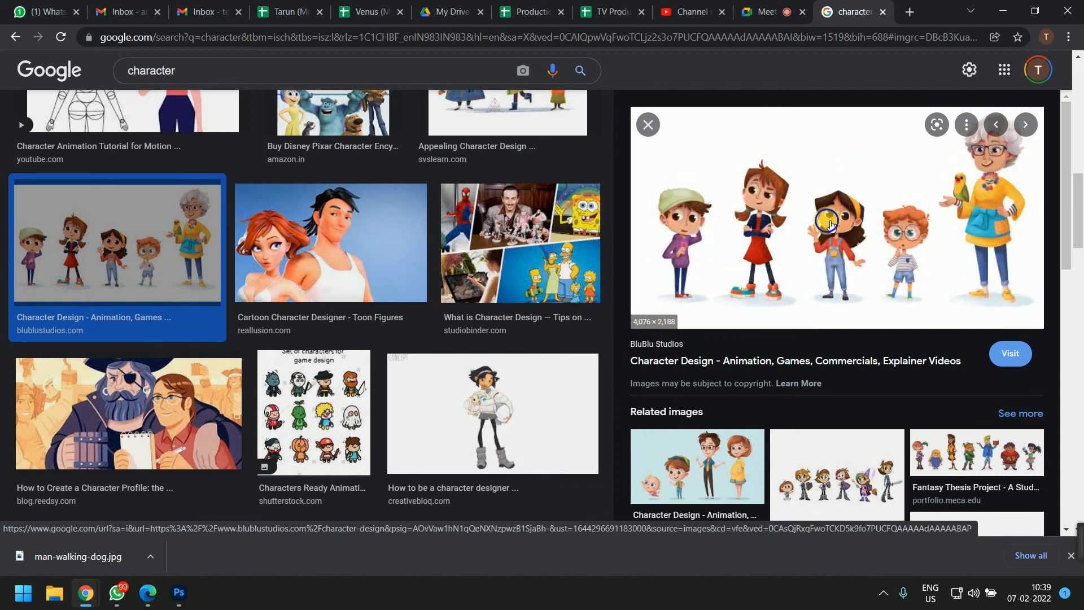
left_click(879, 391)
key("alt+Tab")
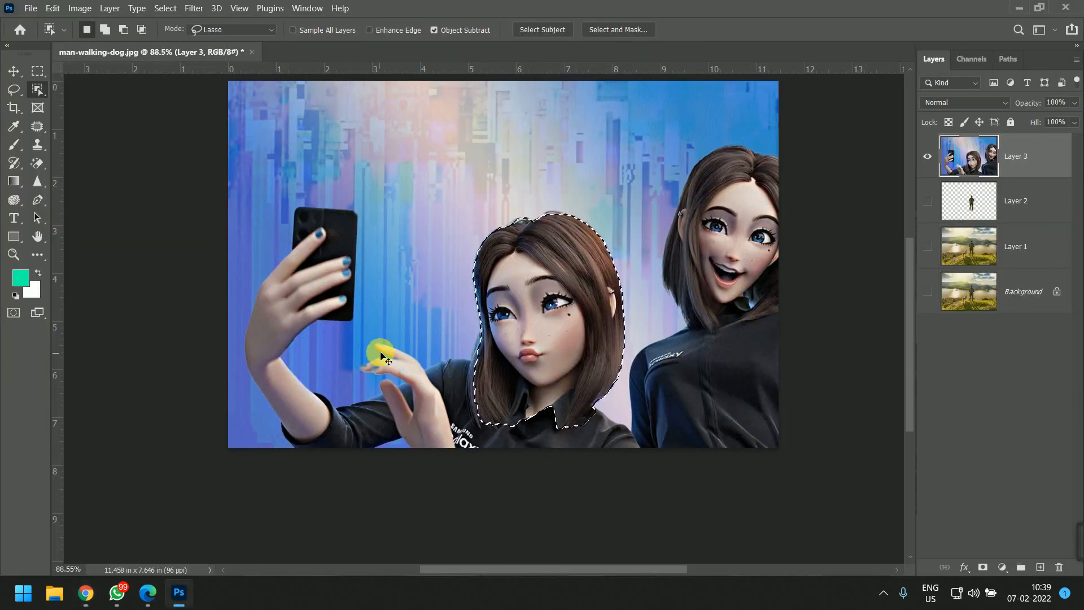
scroll(506, 289, "down", 1)
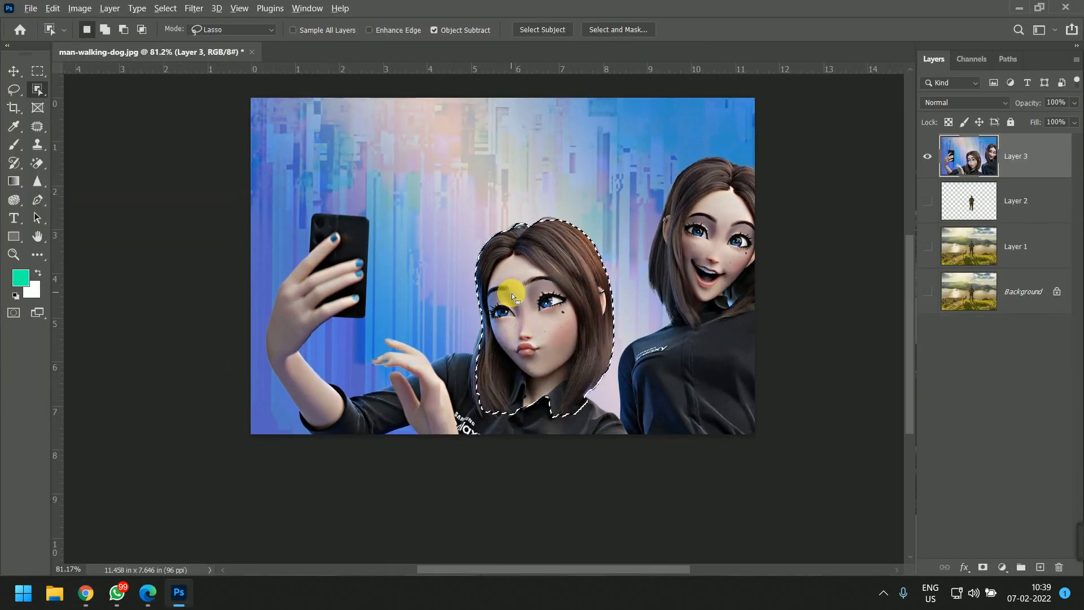
Step: Switch back to Chrome and save the previewed illustration to the Desktop as the JPEG image character-design-7
key("alt+Tab")
right_click(844, 251)
left_click(906, 419)
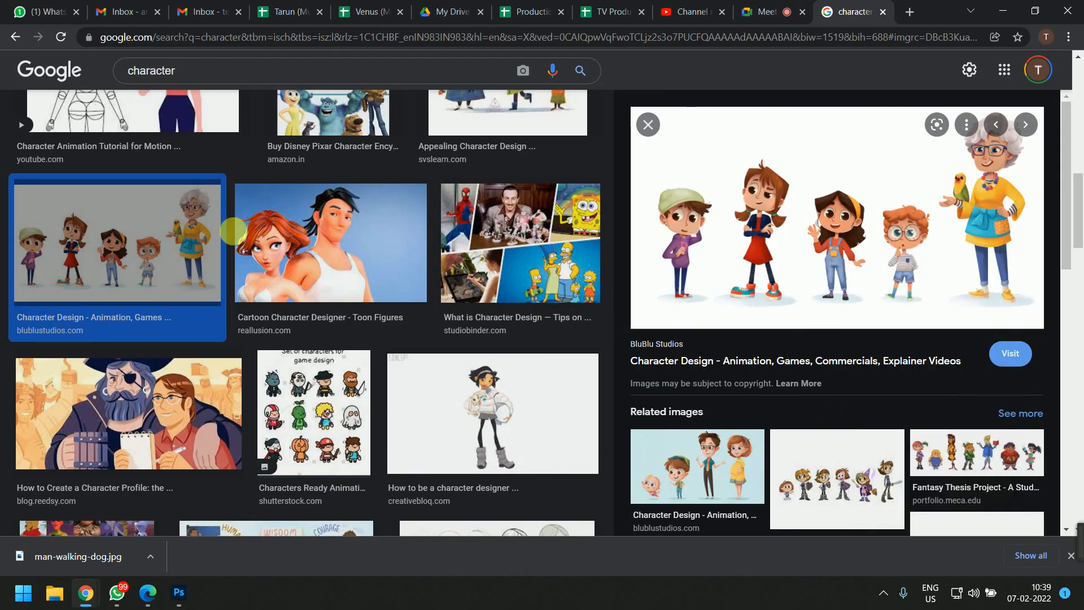
left_click(156, 245)
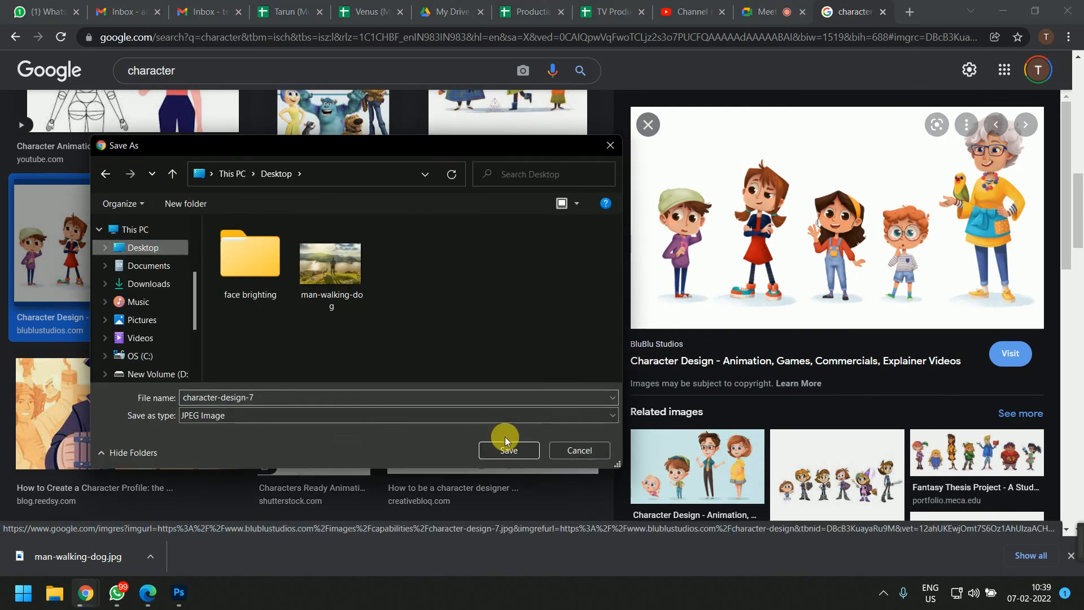
left_click(507, 446)
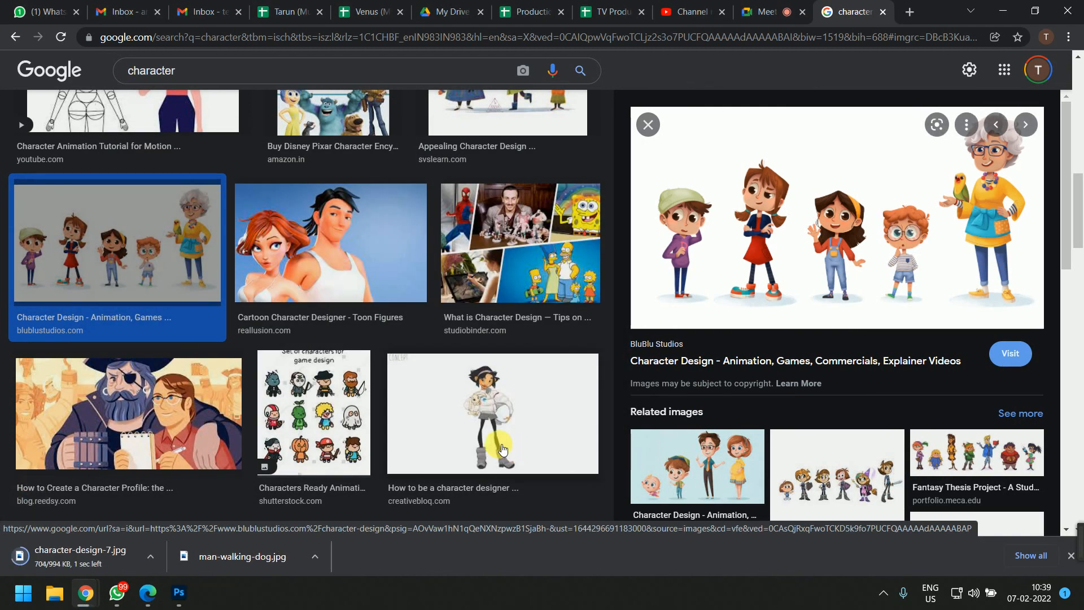
Step: Open character-design-7 from the Desktop as a separate document in Photoshop and duplicate its Background layer
key("super+d")
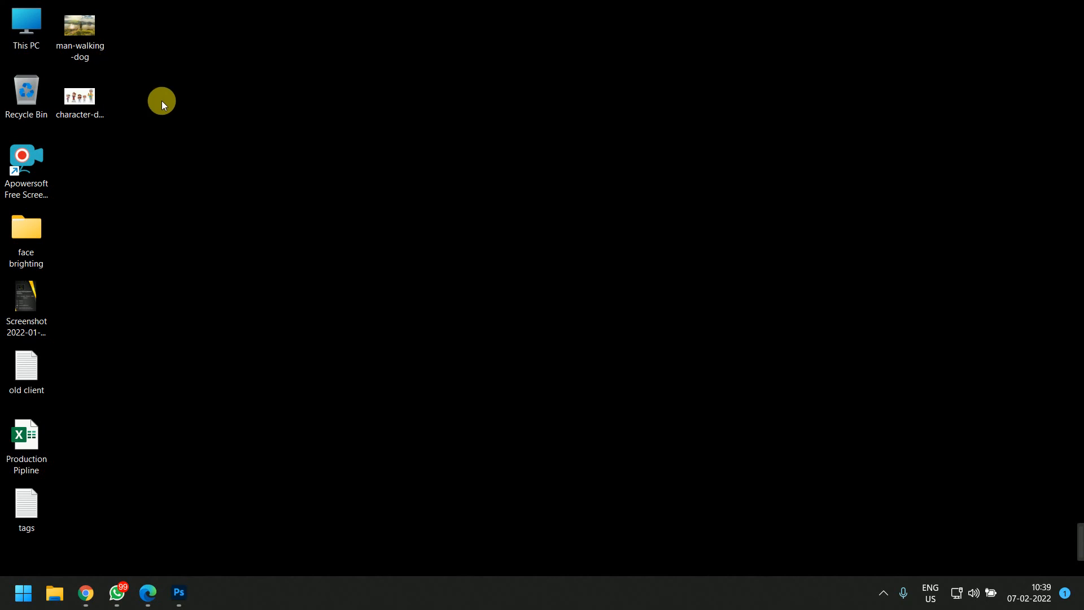
left_click_drag(80, 98, 359, 52)
key("alt+Tab")
key("Tab")
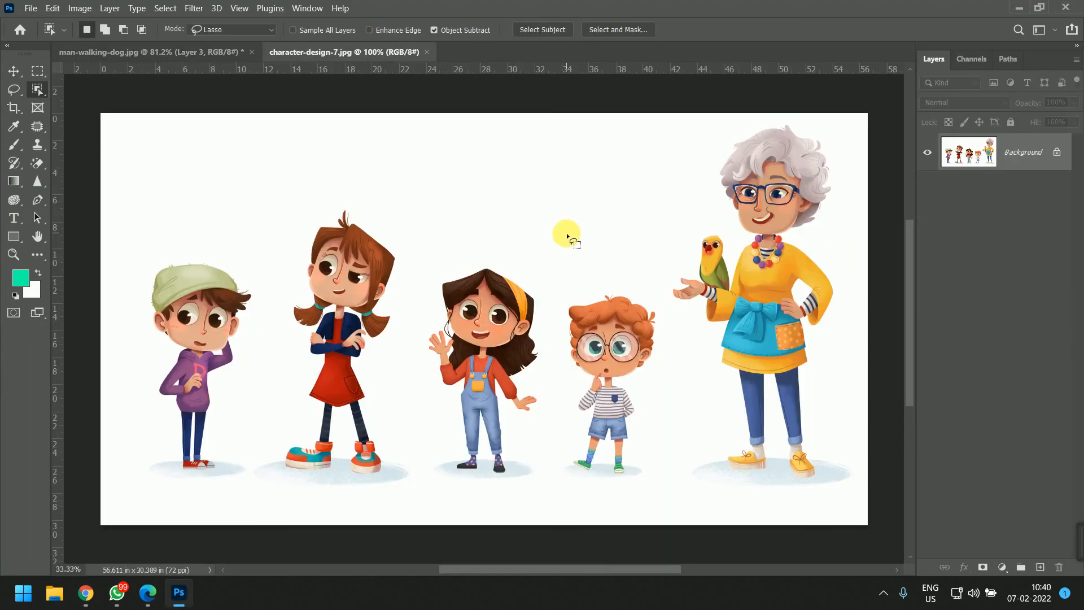
scroll(165, 377, "up", 3)
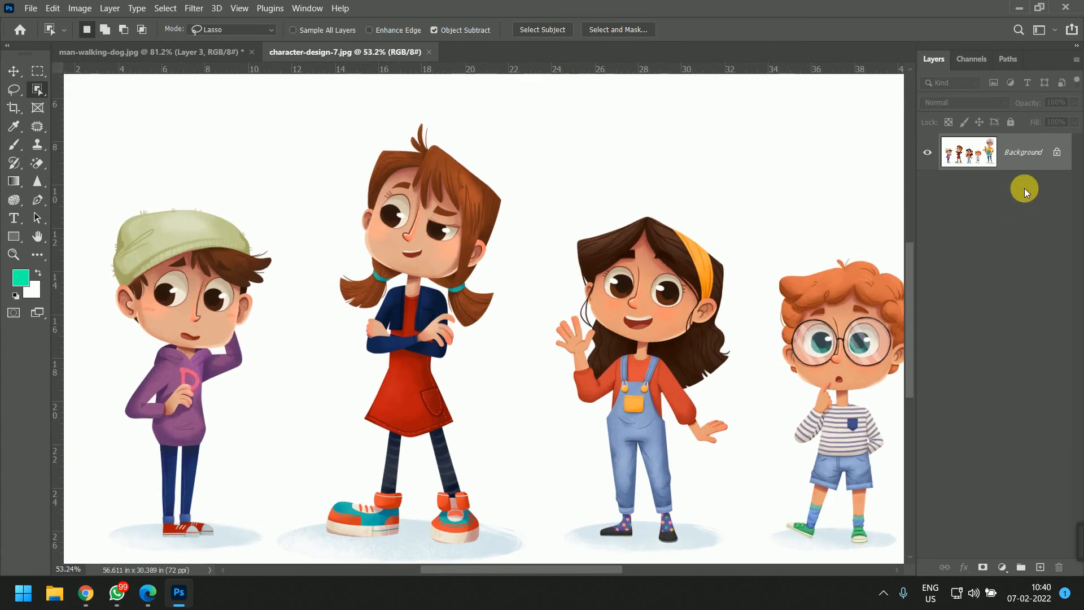
key("ctrl+j")
Step: Select the boy in the green cap by outlining his whole figure loosely with the Object Selection tool
scroll(153, 264, "up", 5)
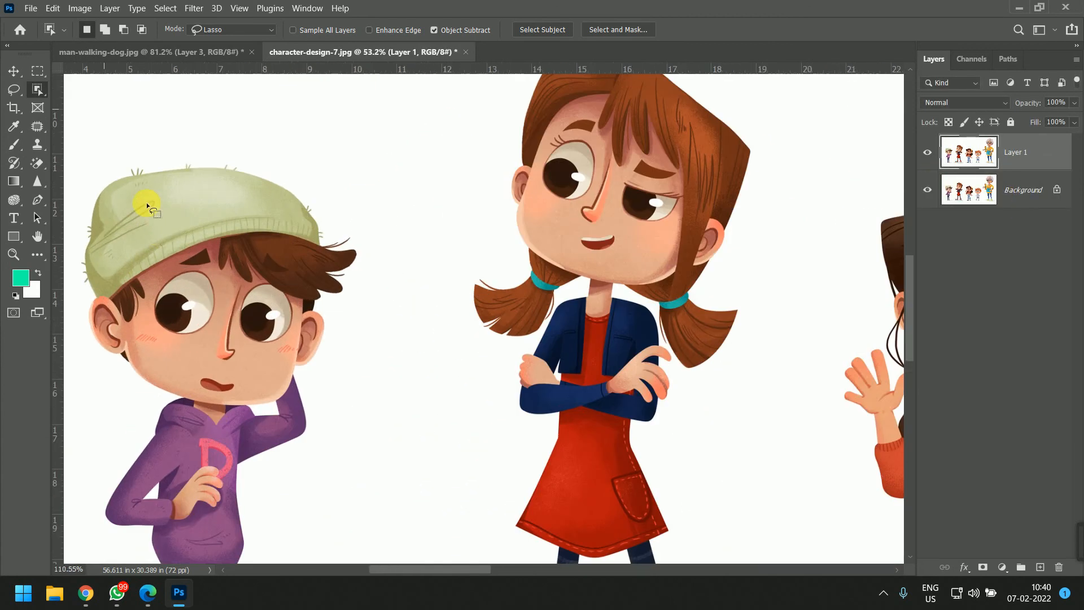
left_click_drag(257, 246, 555, 152)
scroll(605, 218, "down", 5)
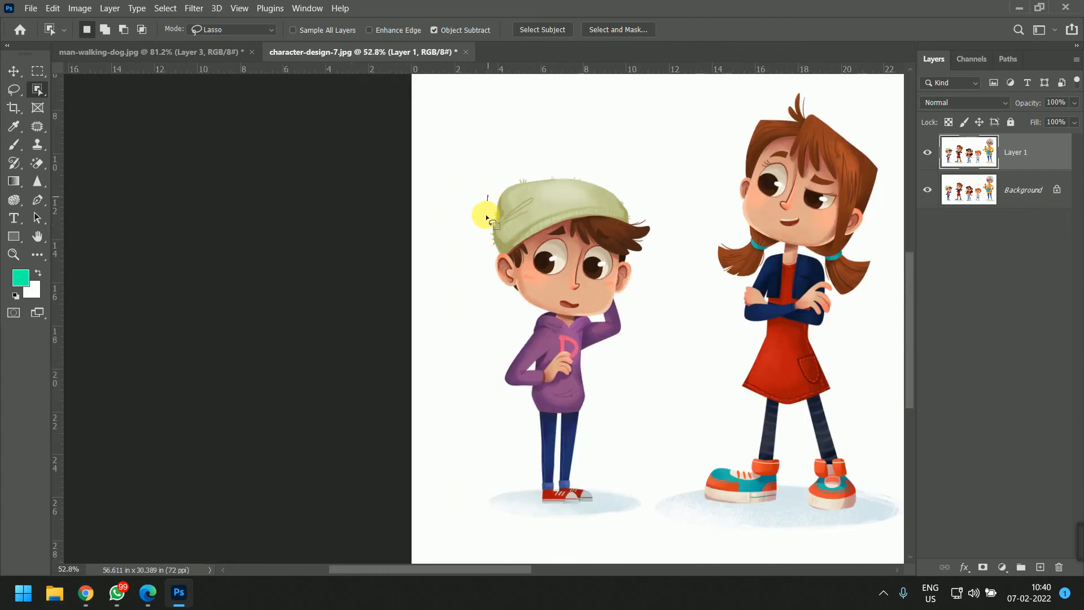
left_click_drag(487, 265, 520, 309)
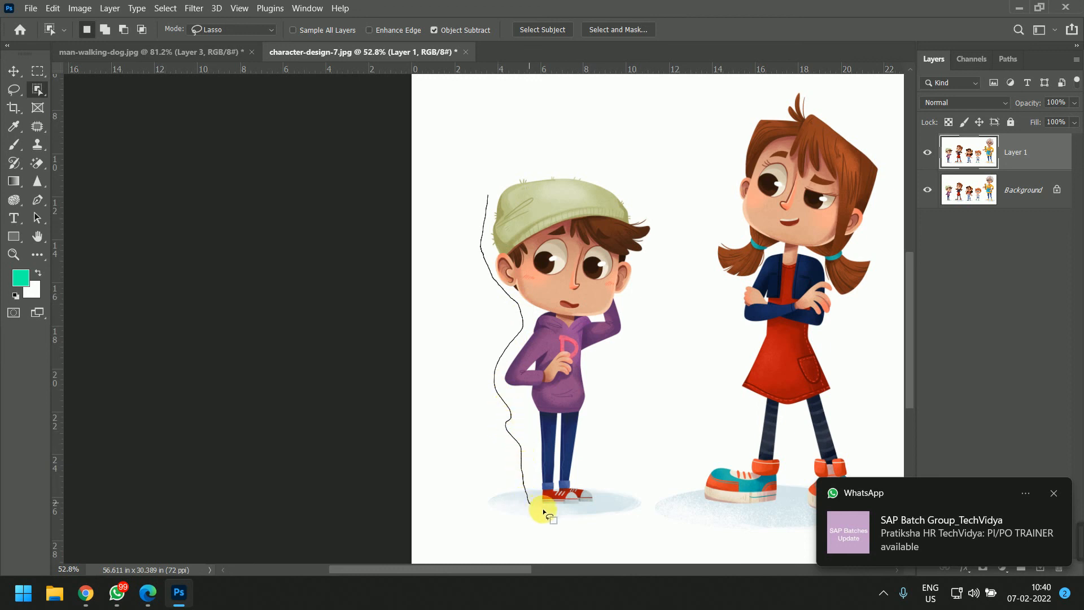
mouse_move(583, 478)
left_mouse_down()
mouse_move(581, 430)
mouse_move(600, 362)
mouse_move(631, 345)
mouse_move(646, 315)
mouse_move(661, 228)
mouse_move(652, 205)
mouse_move(568, 164)
mouse_move(488, 169)
mouse_move(487, 195)
left_mouse_up()
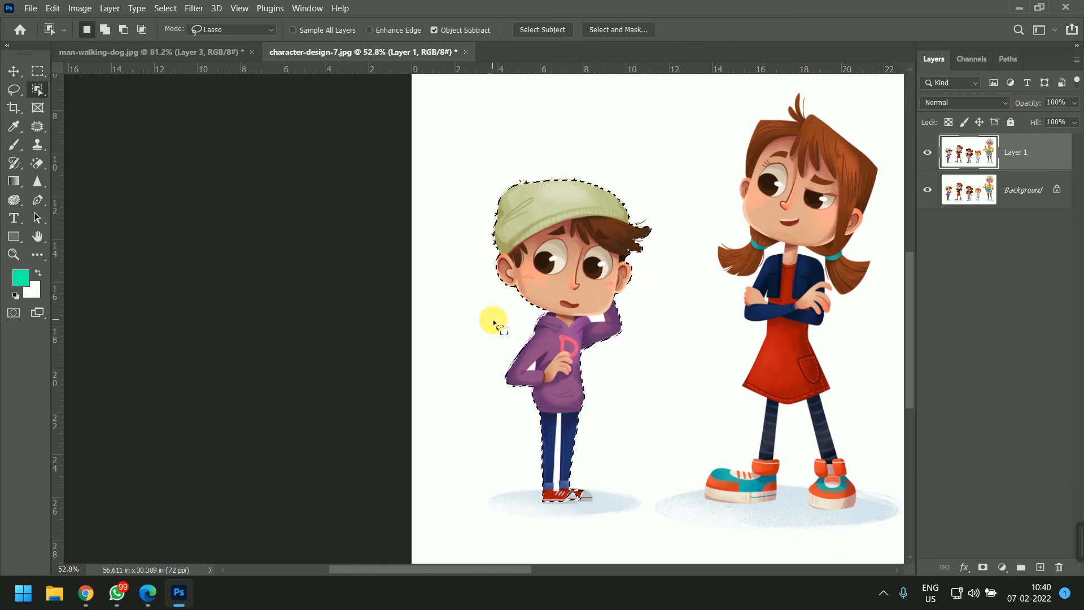
Step: Examine the selection outline along the boy's cap, its bristles and the hair beside it up close
scroll(496, 313, "up", 3)
scroll(511, 161, "up", 8)
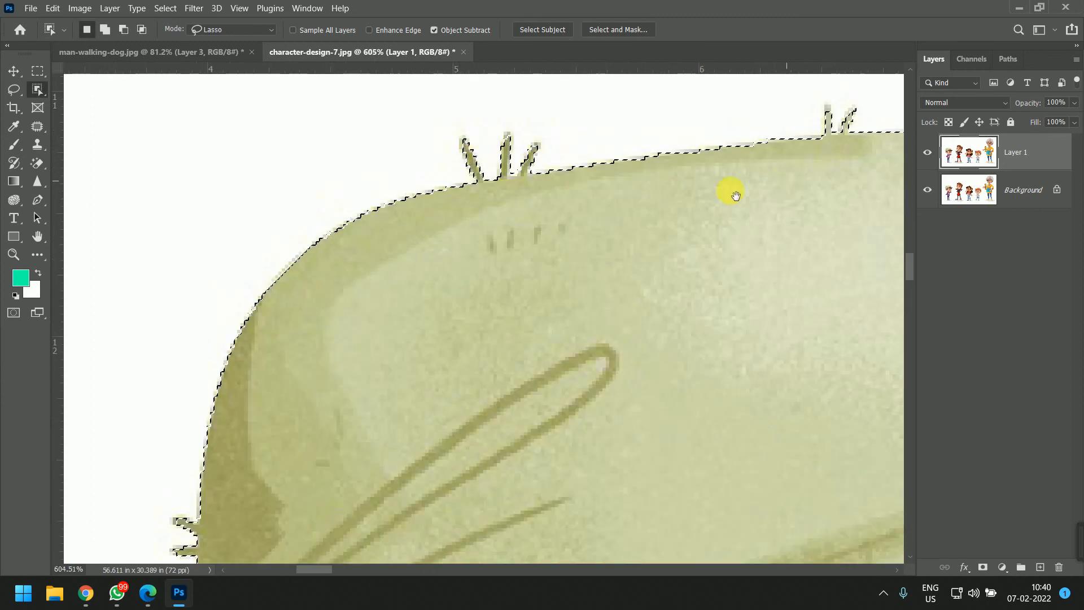
left_click_drag(735, 195, 530, 230)
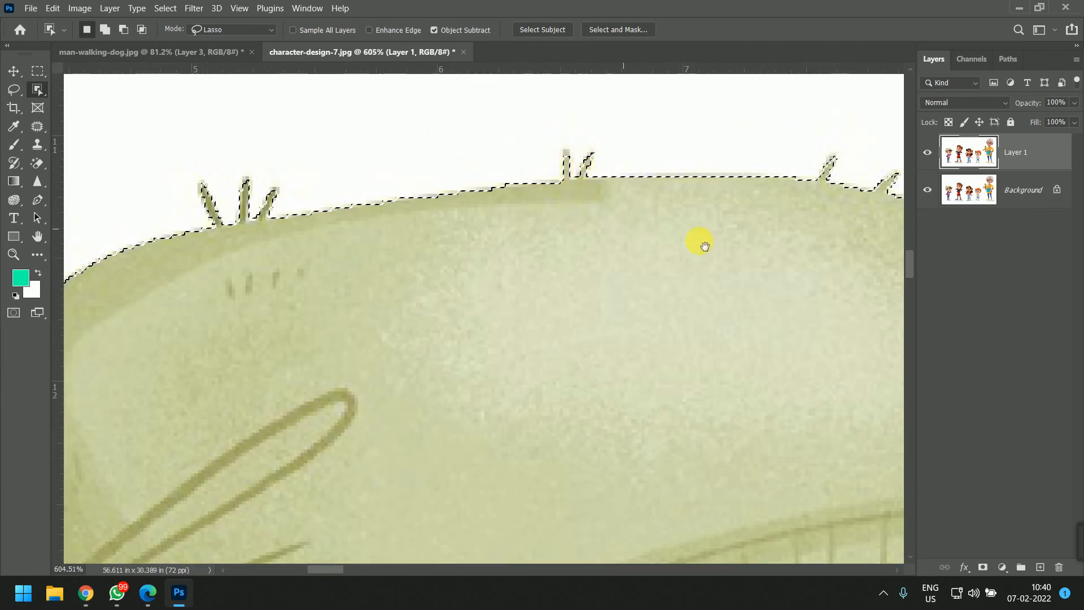
left_click_drag(700, 241, 485, 231)
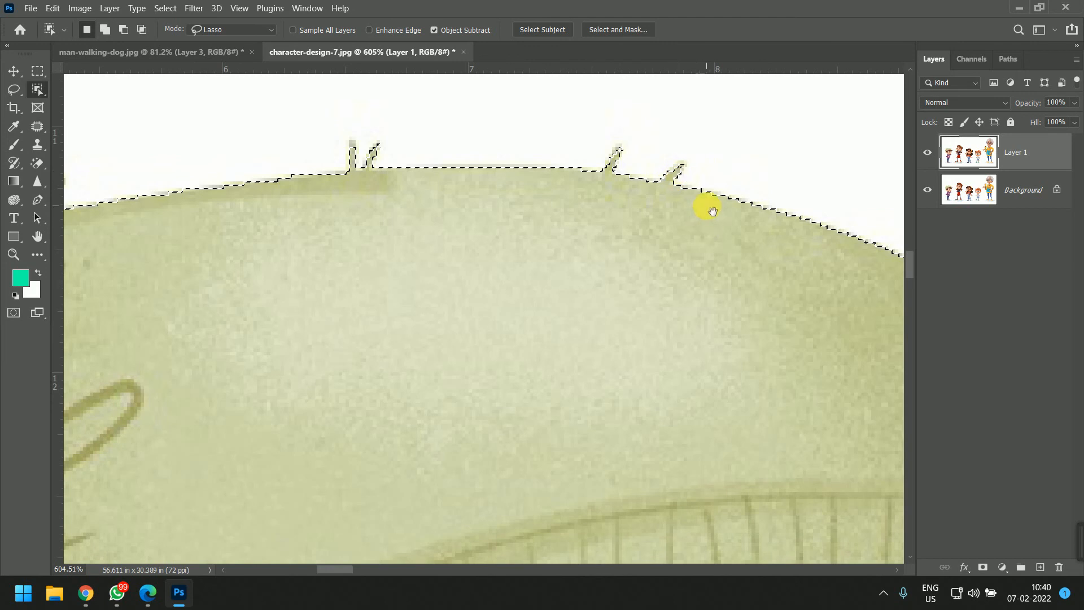
scroll(709, 206, "down", 3)
left_click_drag(803, 307, 432, 102)
left_click_drag(579, 285, 587, 213)
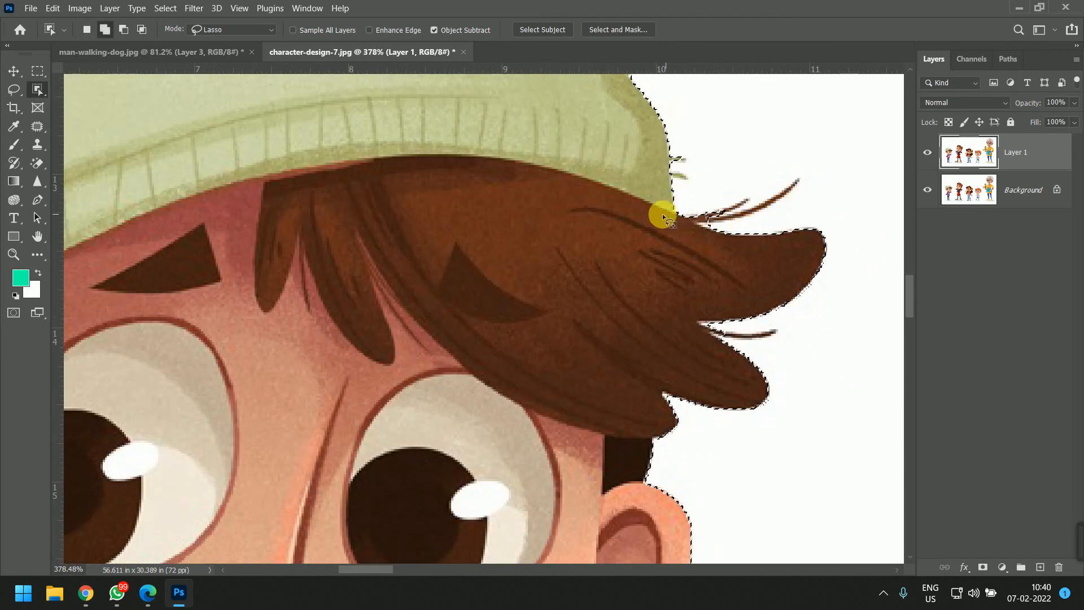
Step: Try to add the thin stray hairs sticking out beside the boy's cap to the selection
left_click_drag(664, 216, 761, 173)
left_click_drag(671, 214, 672, 215)
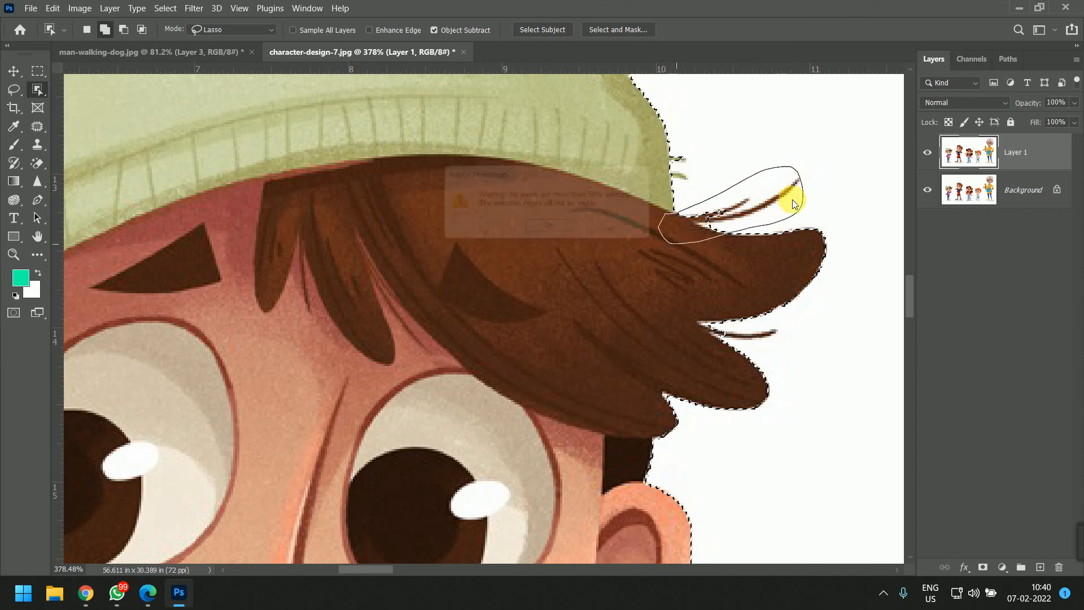
left_click(557, 297)
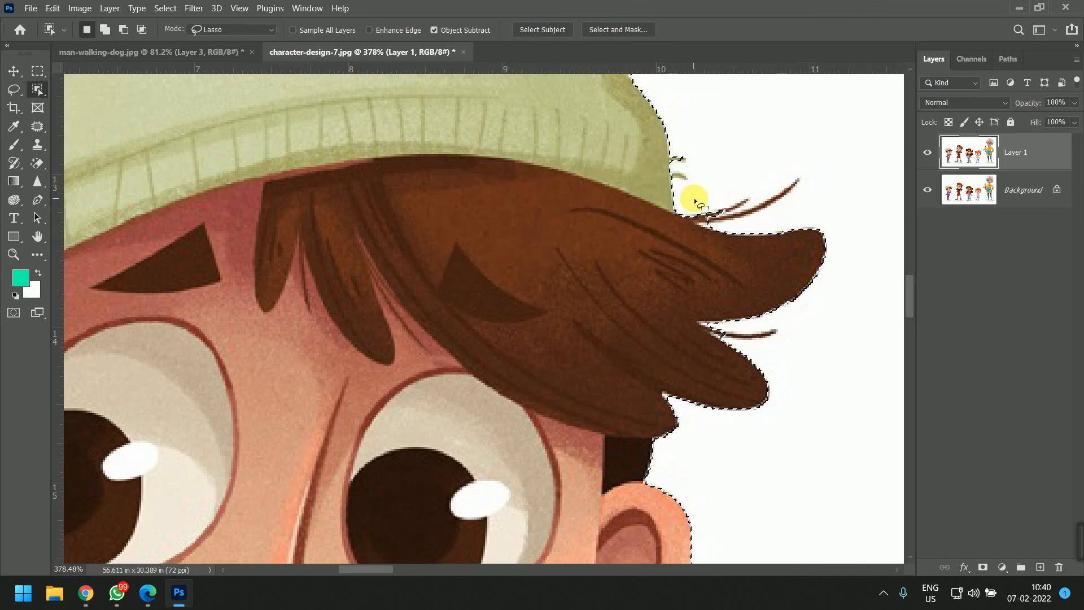
mouse_move(646, 145)
left_mouse_down()
mouse_move(664, 193)
mouse_move(712, 180)
left_mouse_up()
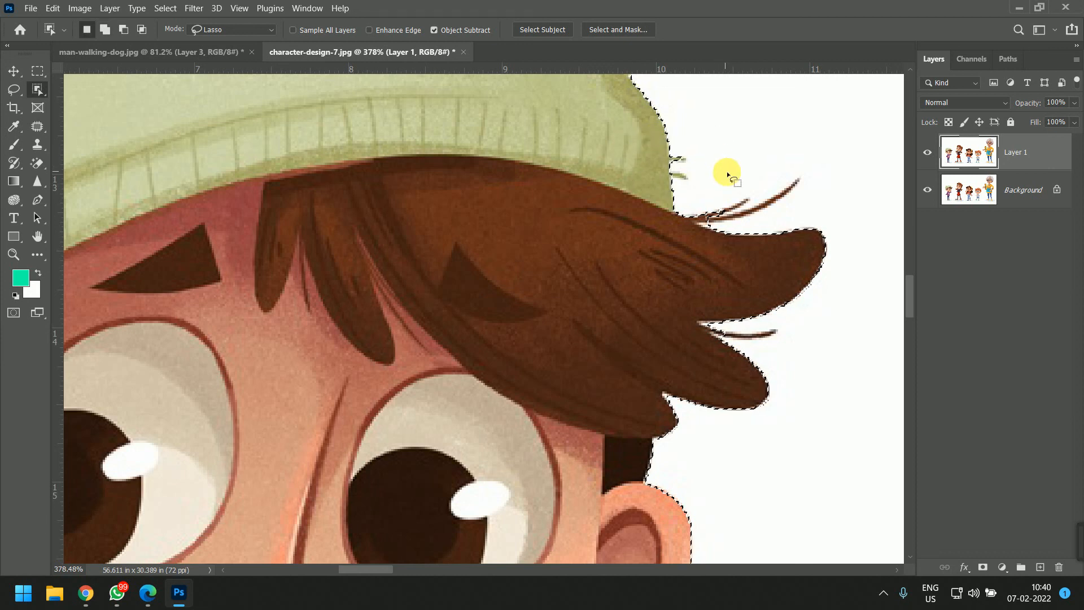
Step: Subtract the white gap between the boy's chin and raised arm from the selection, then add the clipped chin edge back
scroll(729, 172, "down", 6)
scroll(471, 472, "up", 6)
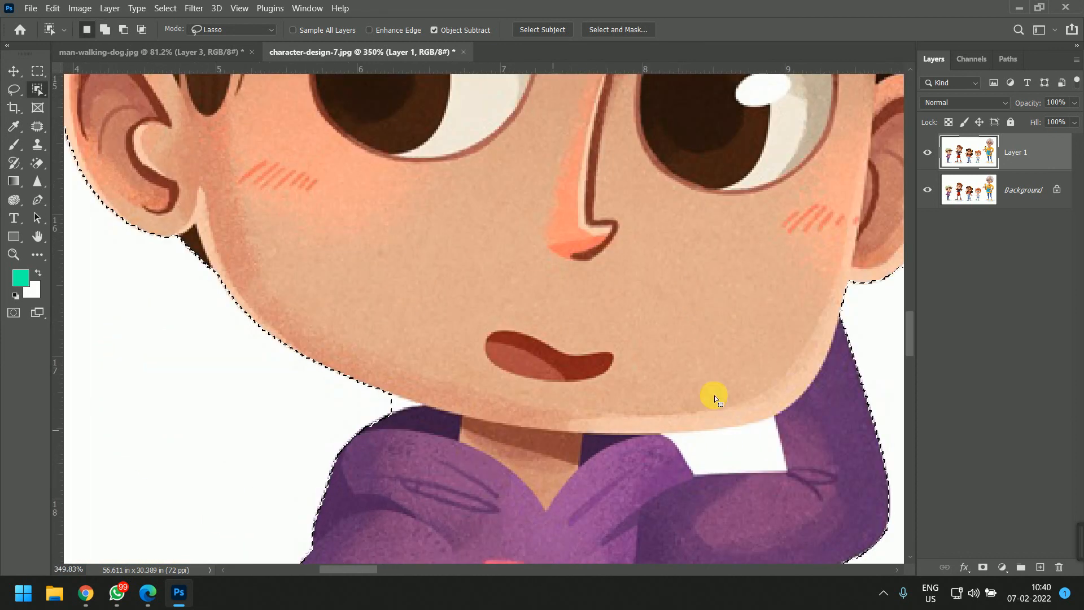
scroll(714, 395, "down", 3)
key("alt")
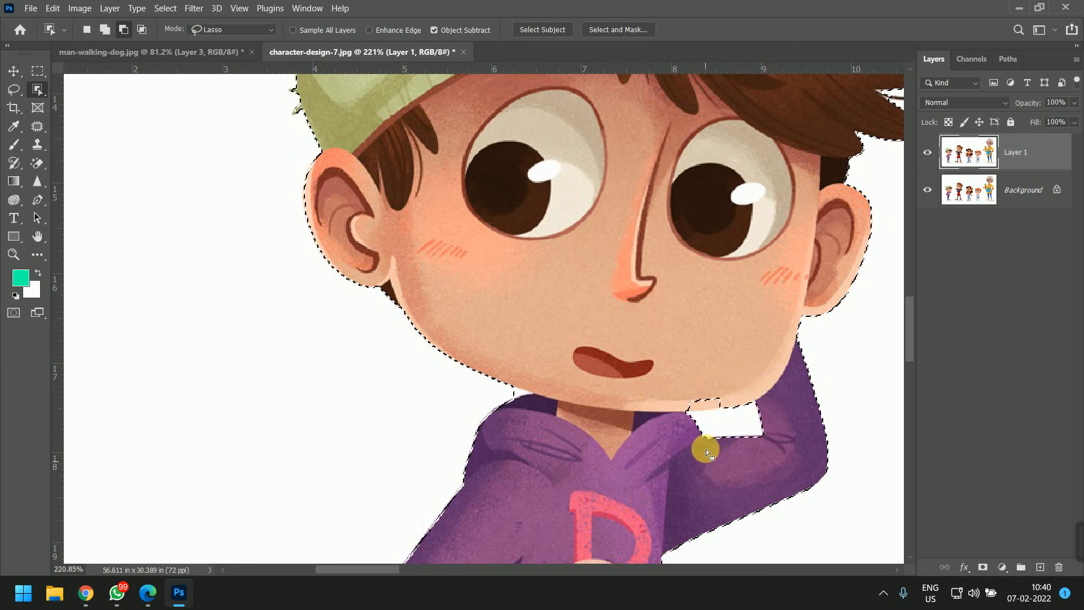
mouse_move(722, 451)
left_mouse_down()
mouse_move(693, 271)
mouse_move(728, 200)
left_mouse_up()
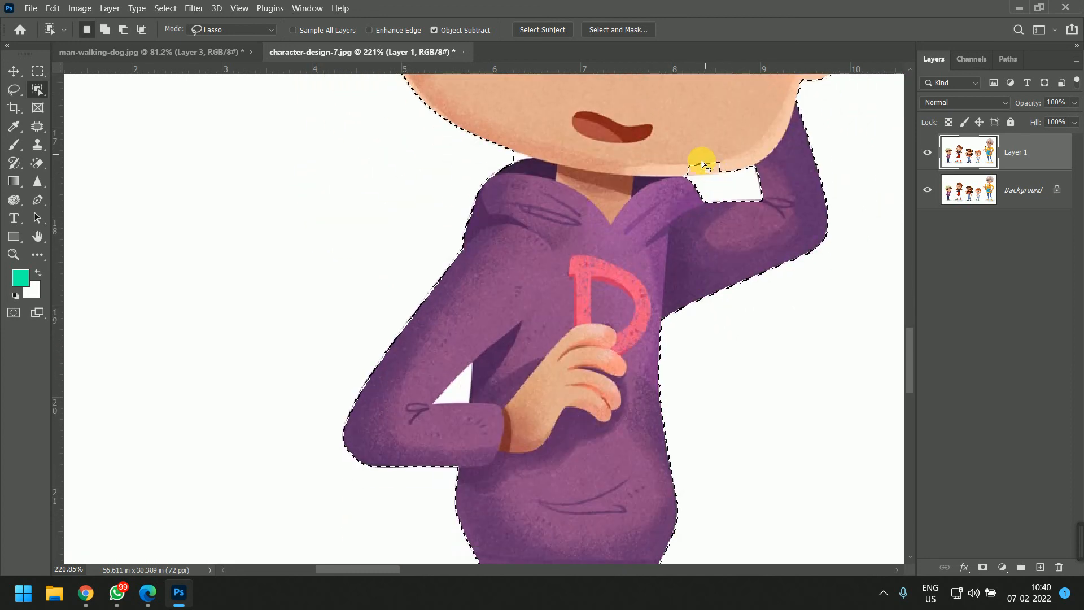
mouse_move(679, 167)
left_mouse_down()
mouse_move(732, 171)
mouse_move(686, 167)
left_mouse_up()
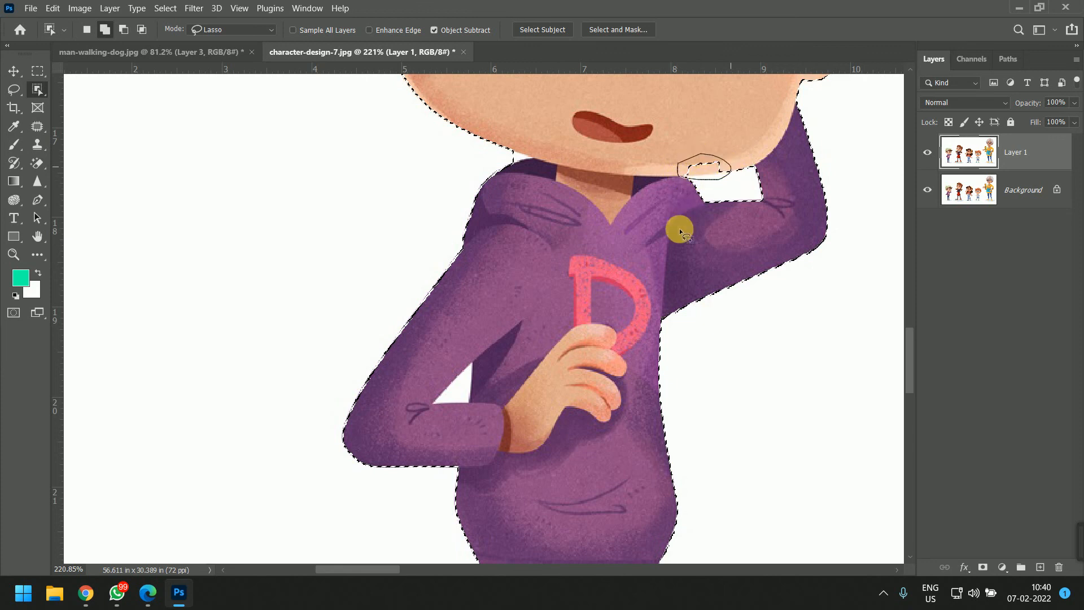
Step: Subtract the white triangular gap between the boy's bent arm and his torso from the selection
left_click_drag(710, 265, 725, 192)
key("alt")
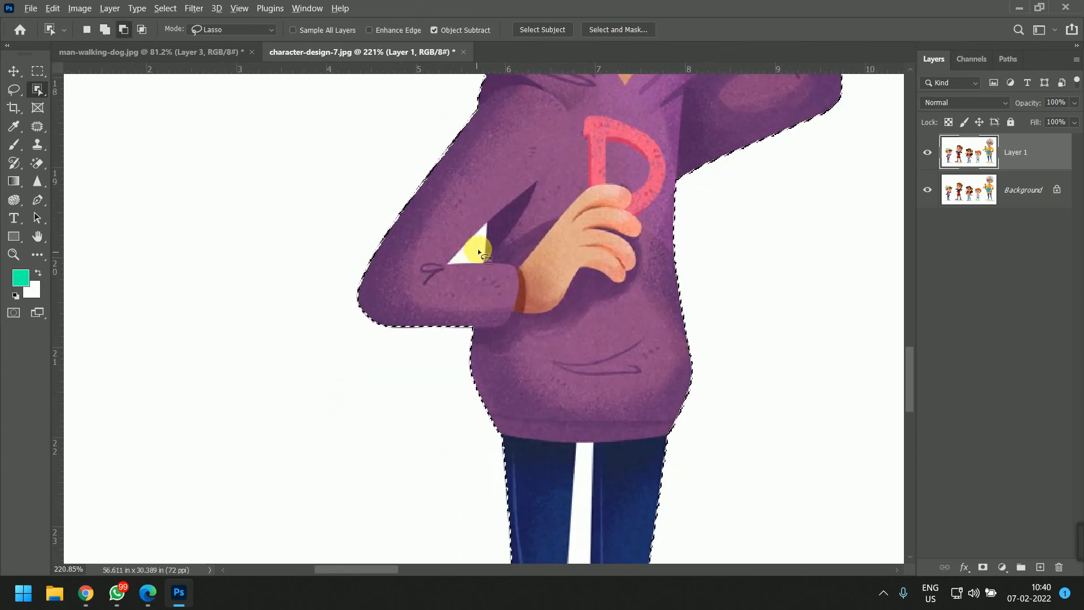
left_click_drag(492, 208, 437, 263)
left_click_drag(497, 227, 497, 226)
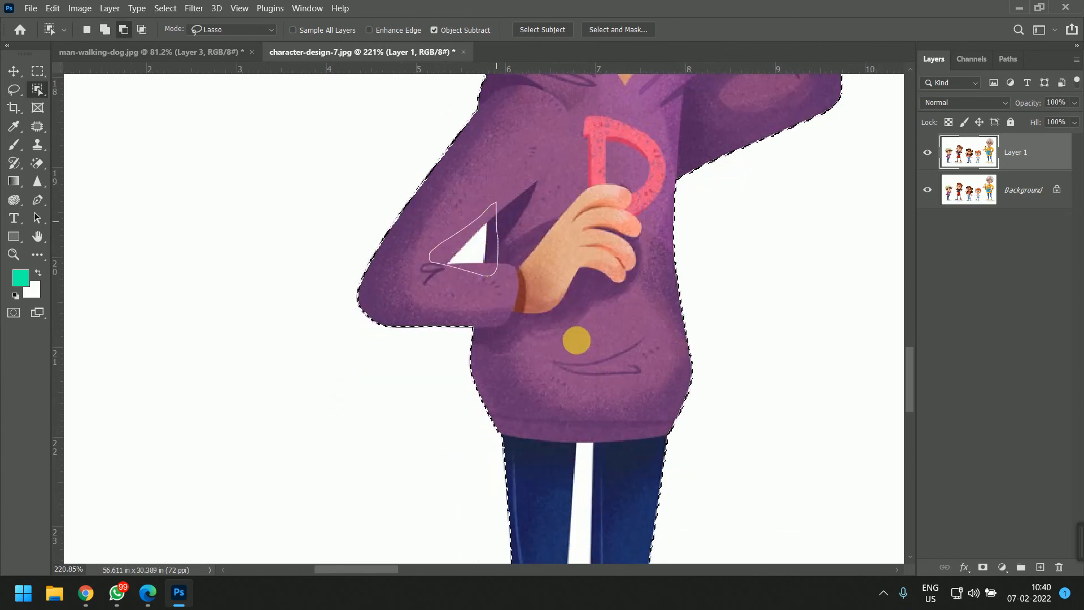
Step: Subtract the white gap between the boy's legs, from the sweater hem down to the shoes, from the selection
mouse_move(588, 384)
left_mouse_down()
mouse_move(586, 190)
mouse_move(594, 228)
left_mouse_up()
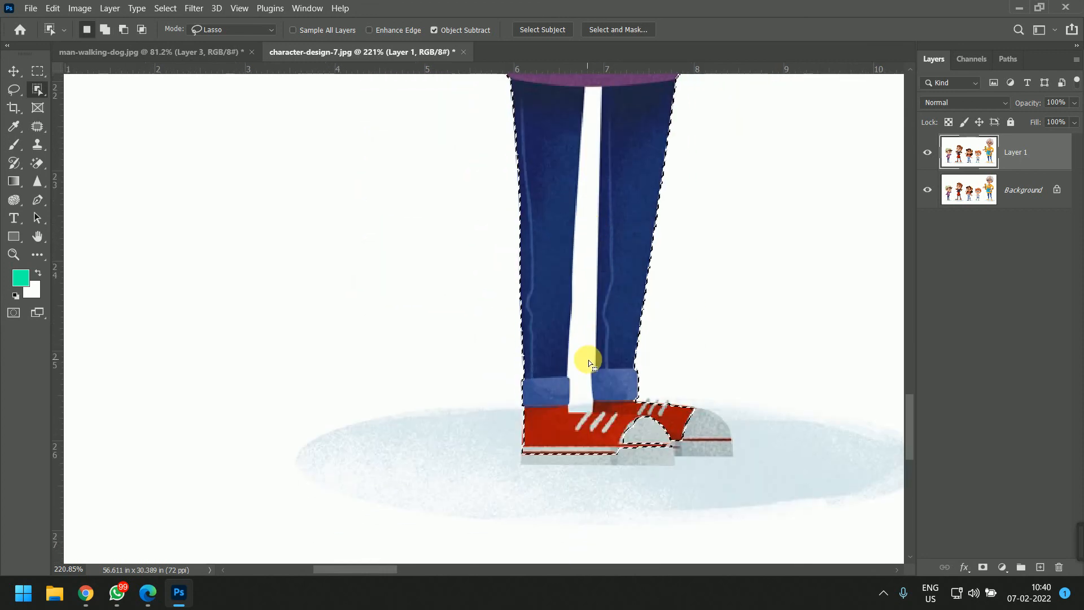
scroll(588, 361, "down", 3)
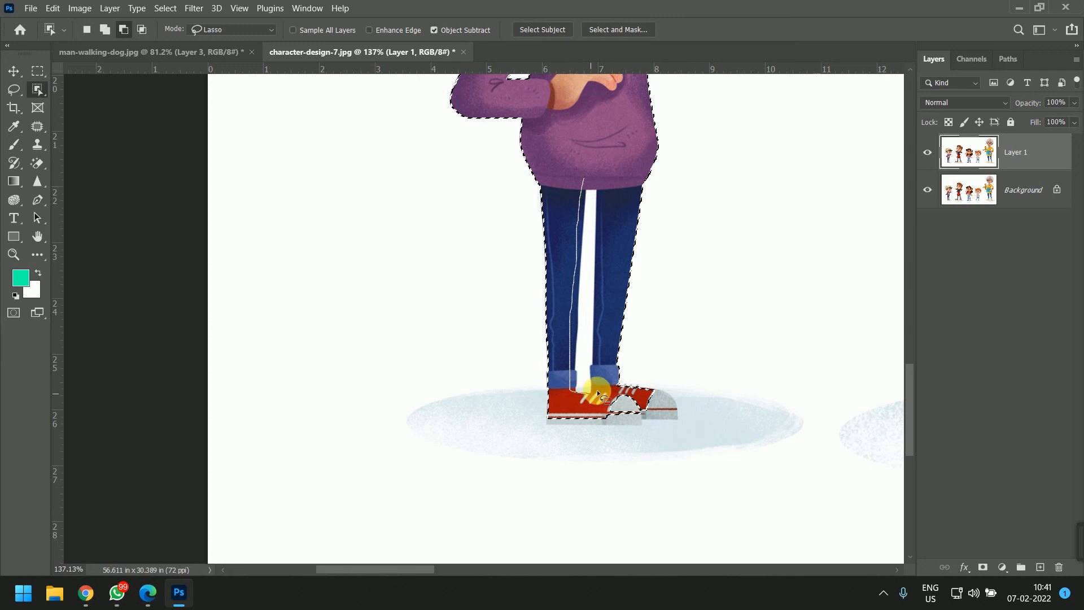
left_click_drag(604, 336, 607, 195)
left_click_drag(606, 281, 605, 422)
Step: Add the front shoe's missing grey toe cap to the selection with the Object Selection tool
scroll(588, 412, "up", 6)
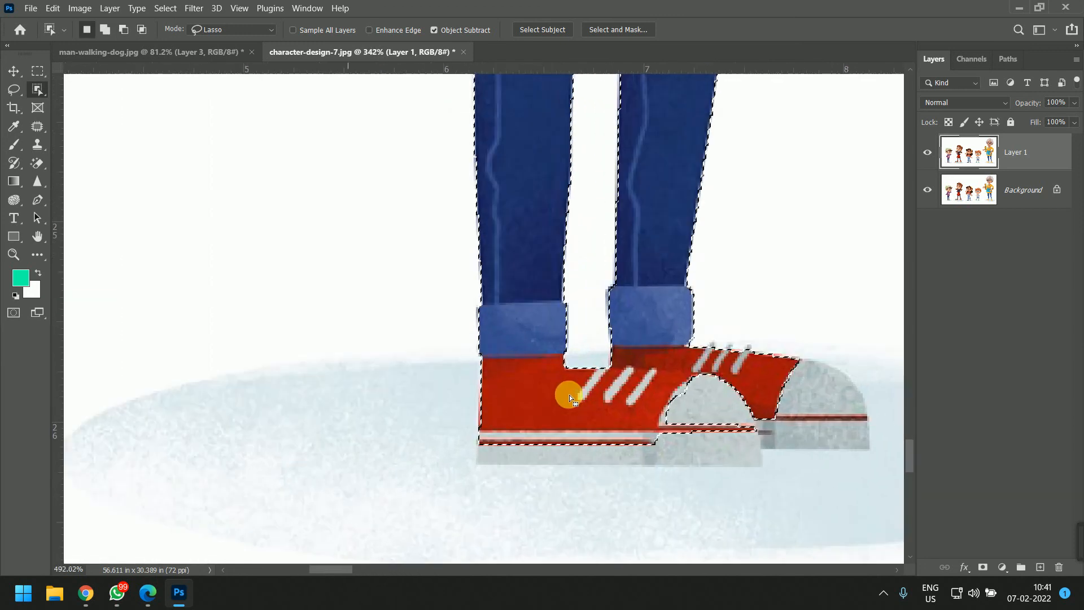
left_click_drag(544, 343, 595, 343)
left_click_drag(634, 377, 701, 404)
mouse_move(559, 348)
left_mouse_down()
mouse_move(631, 345)
mouse_move(625, 375)
left_mouse_up()
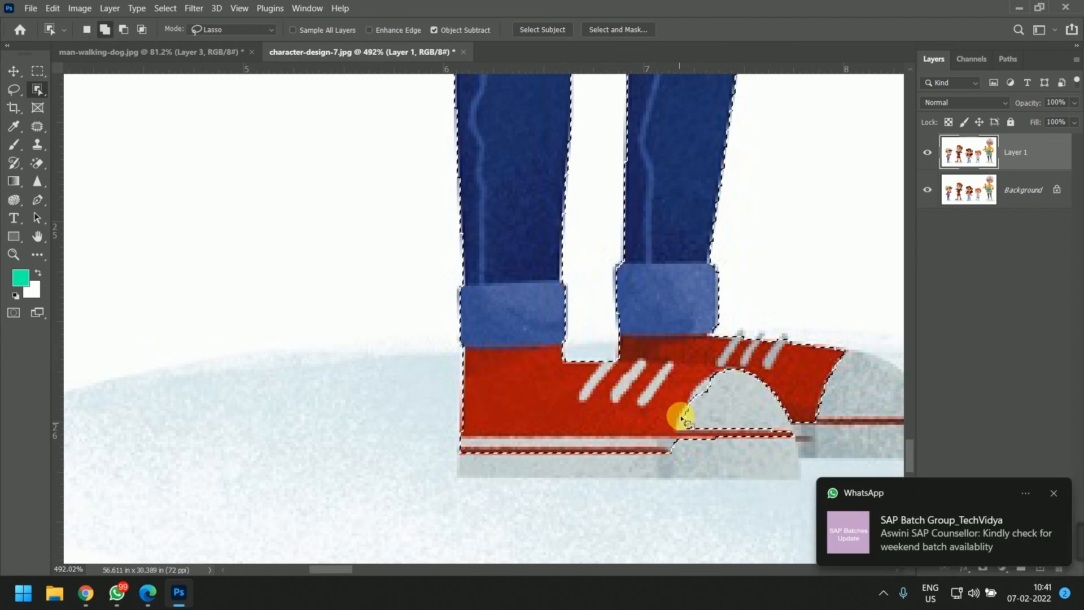
scroll(586, 398, "down", 2)
mouse_move(632, 422)
left_mouse_down()
mouse_move(642, 435)
mouse_move(736, 439)
mouse_move(727, 374)
left_mouse_up()
left_click_drag(640, 397, 642, 435)
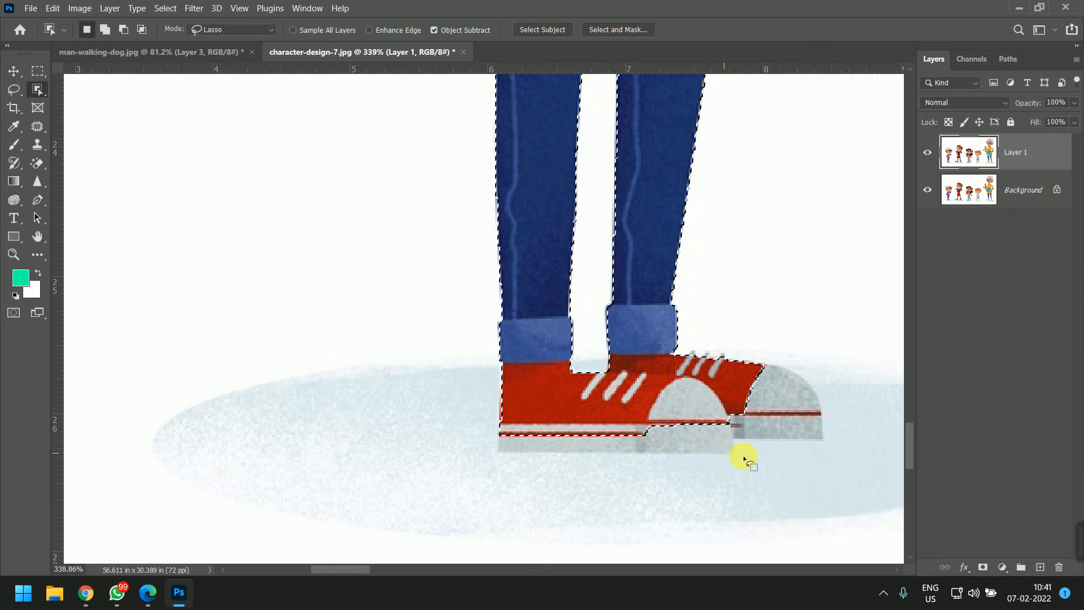
Step: Add both shoes' clipped soles and the rear shoe's toe cap to the selection with the Polygonal Lasso tool
left_click(19, 89)
left_click(67, 103)
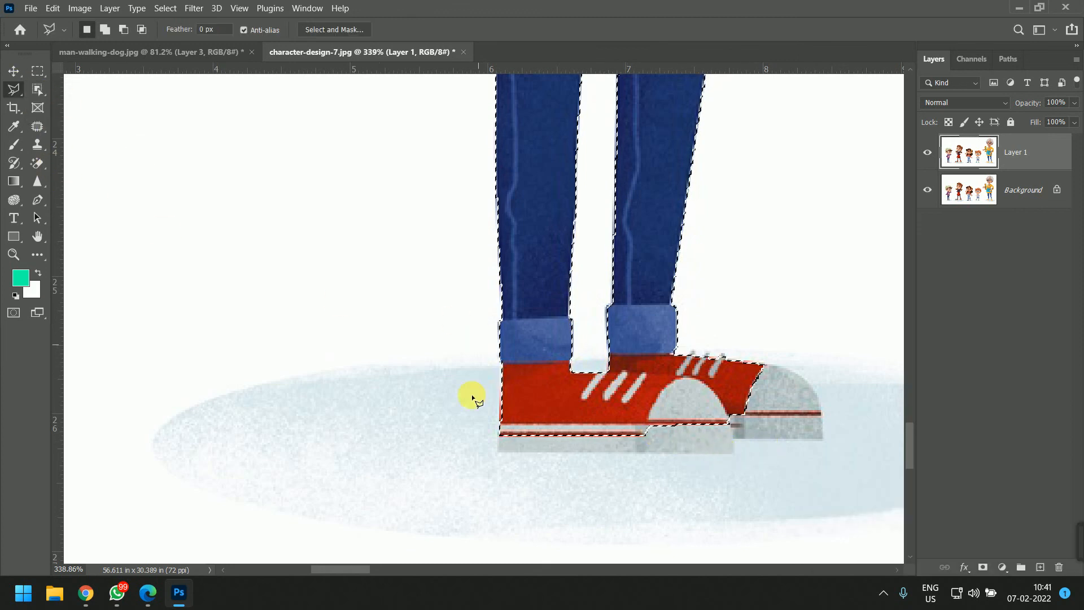
left_click(502, 425, "shift")
left_click(498, 452)
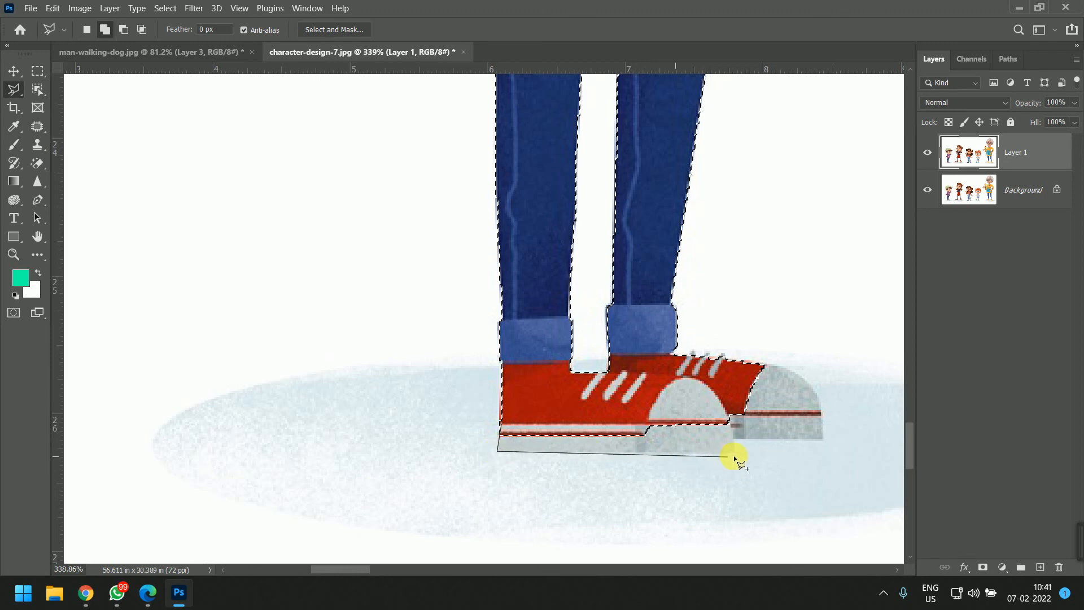
left_click(734, 453)
left_click(734, 439)
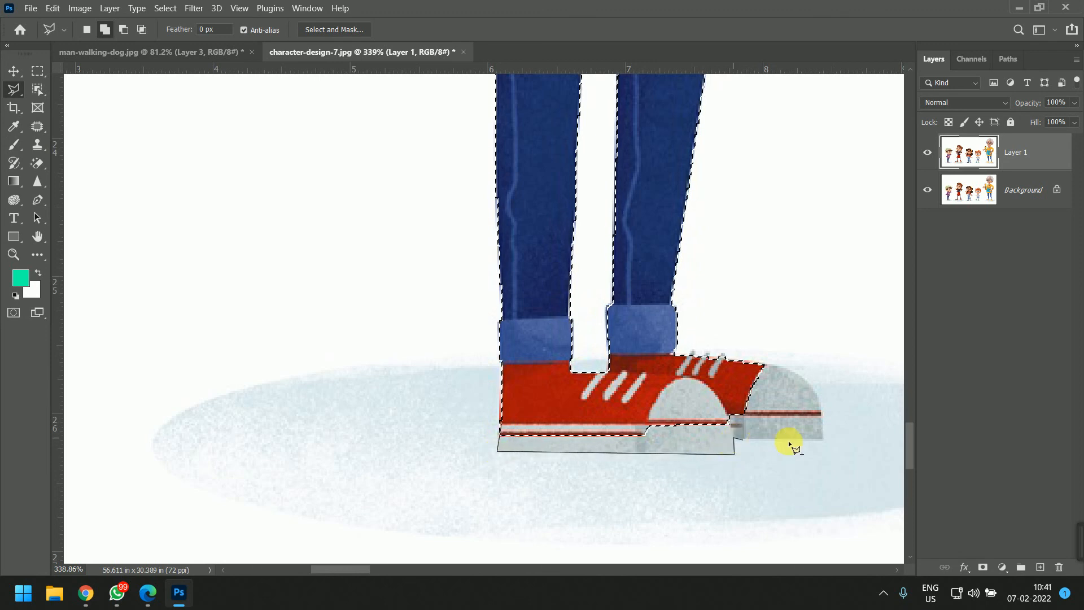
left_click(823, 438)
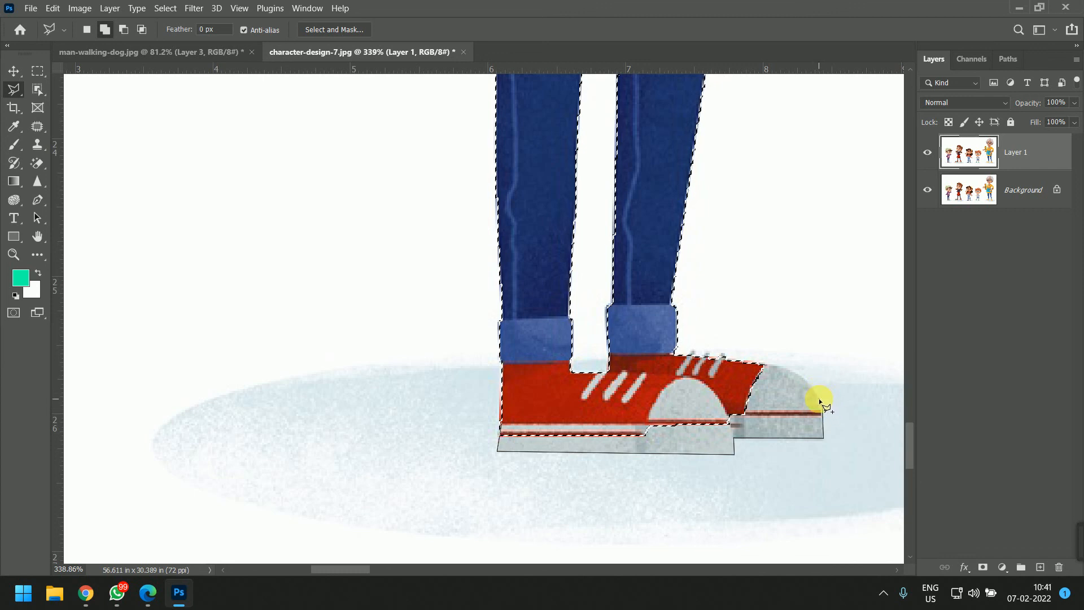
left_click(797, 375)
left_click(779, 367)
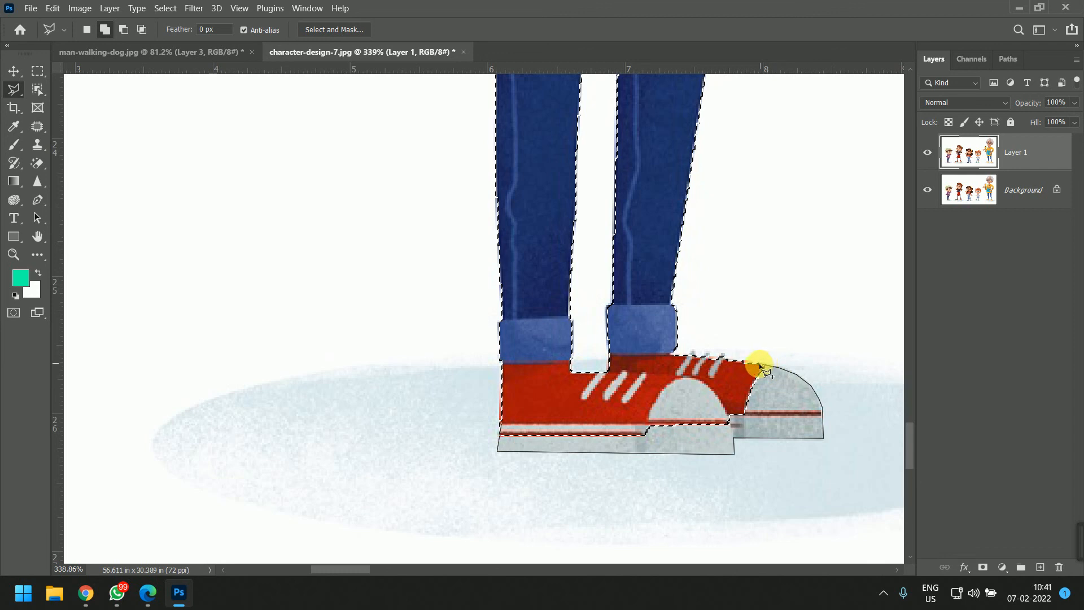
left_click(762, 364)
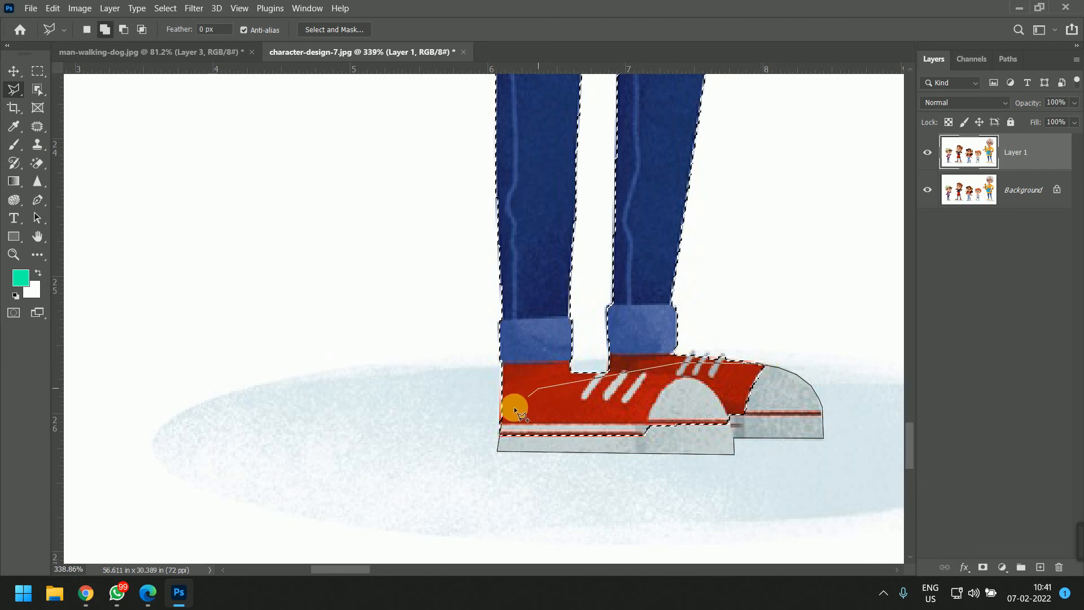
left_click(501, 422)
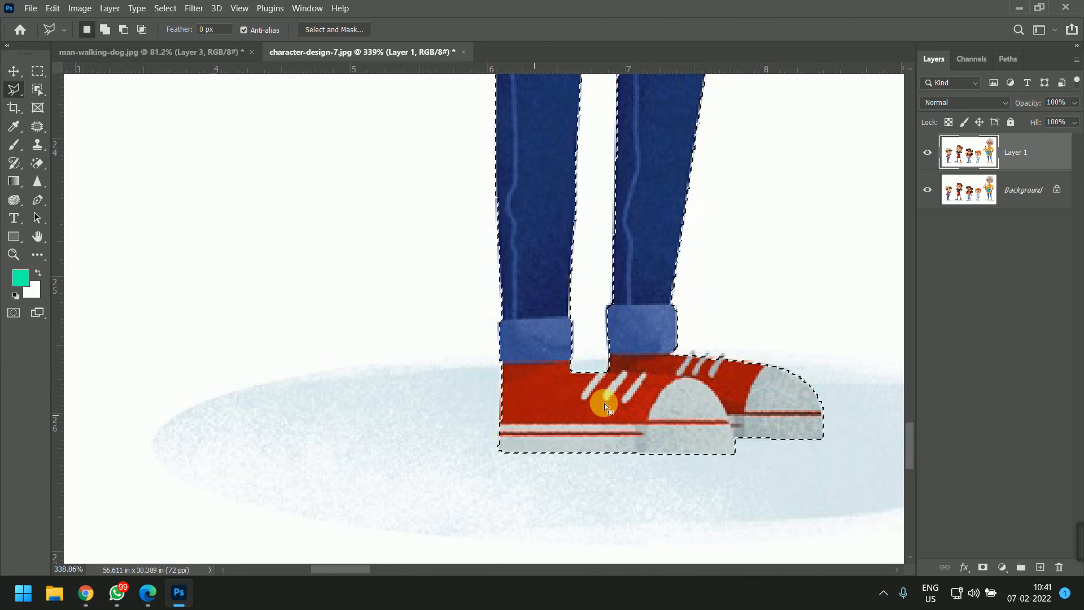
left_click(564, 358, "shift")
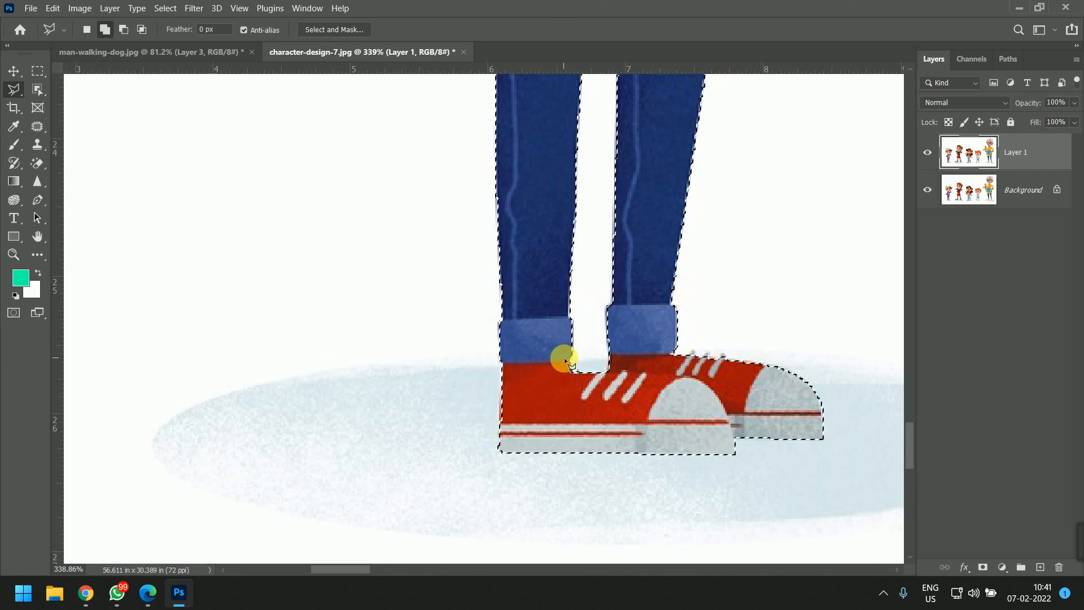
left_click(543, 380)
scroll(550, 373, "down", 3)
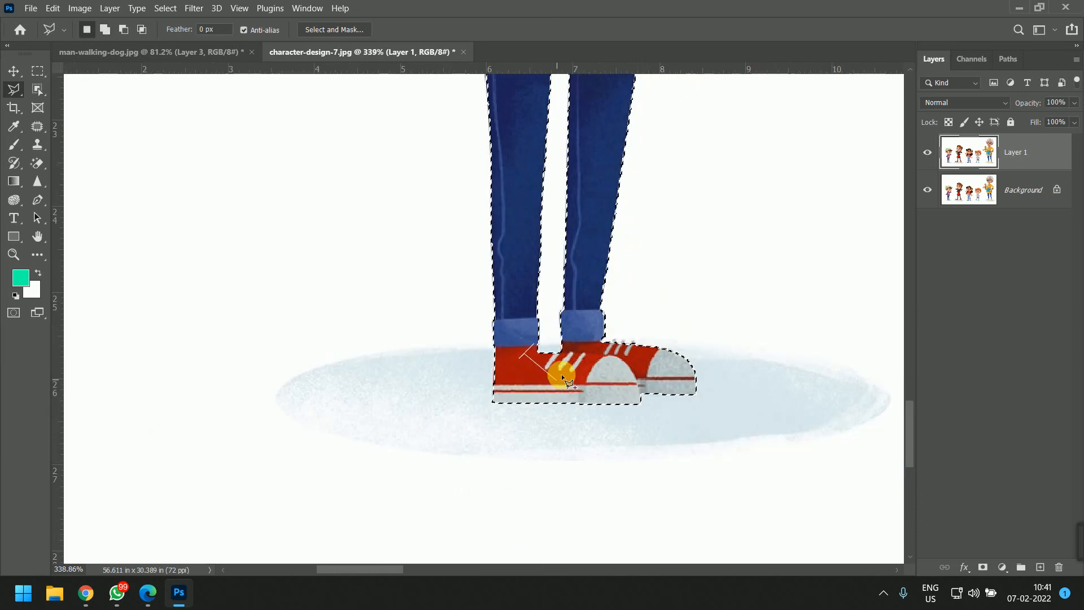
Step: Add the lower thin stray hair between the two tufts beside the boy's face to the selection with the Polygonal Lasso
left_click_drag(615, 151, 593, 485)
left_click_drag(619, 294, 627, 258)
mouse_move(611, 403)
left_mouse_down()
mouse_move(614, 273)
mouse_move(619, 422)
left_mouse_up()
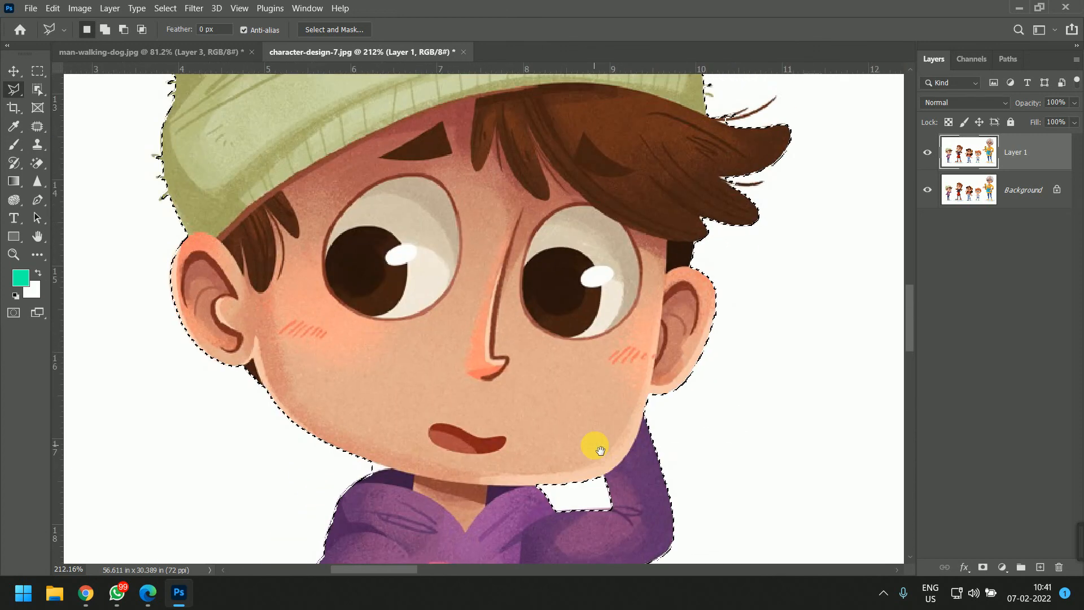
left_click_drag(674, 278, 642, 416)
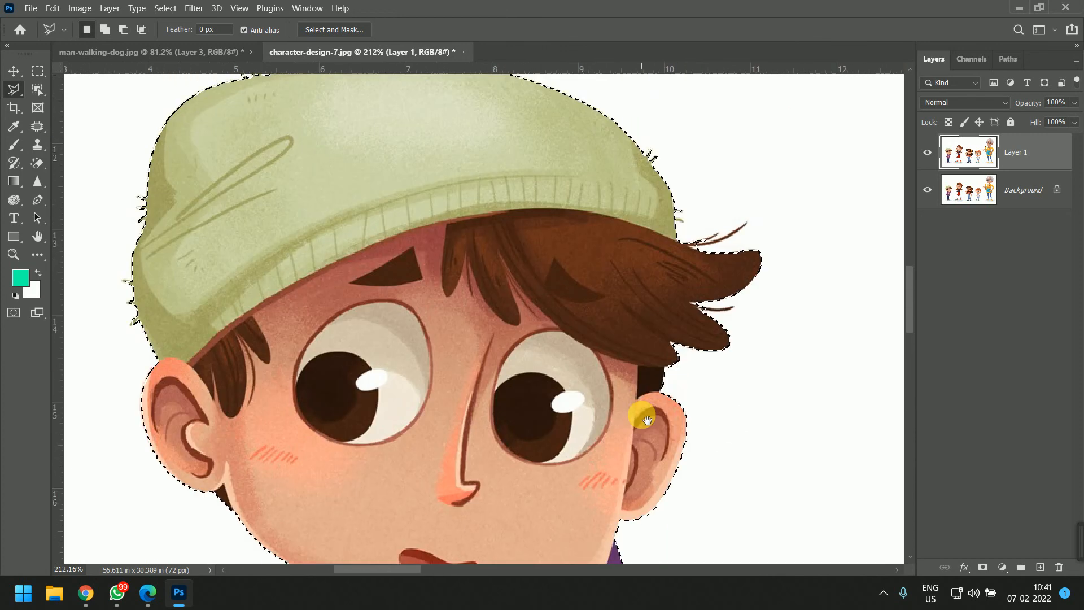
scroll(718, 317, "up", 7)
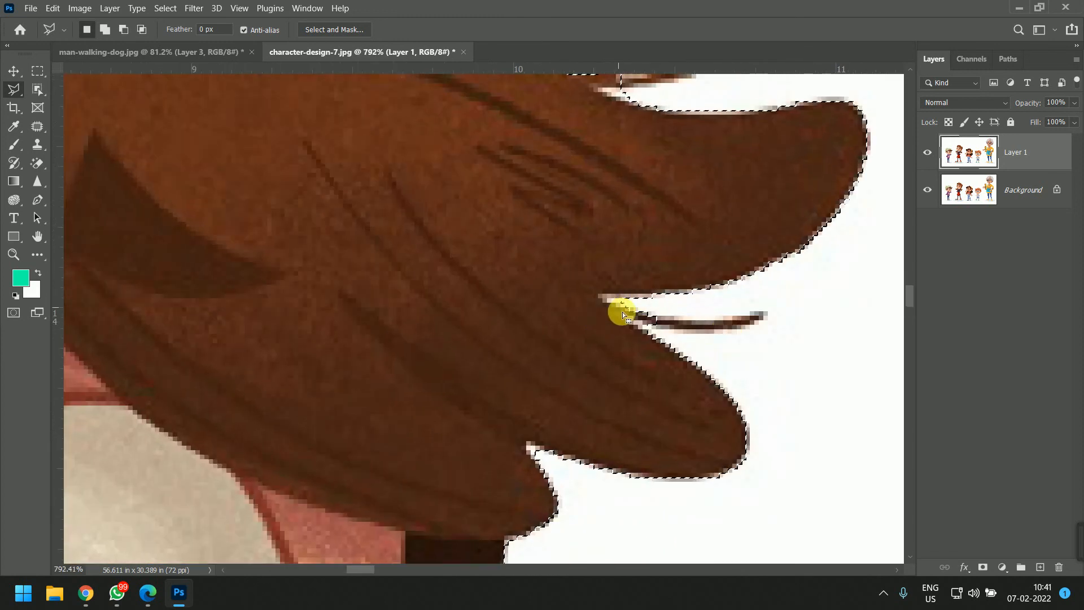
left_click(621, 308, "shift")
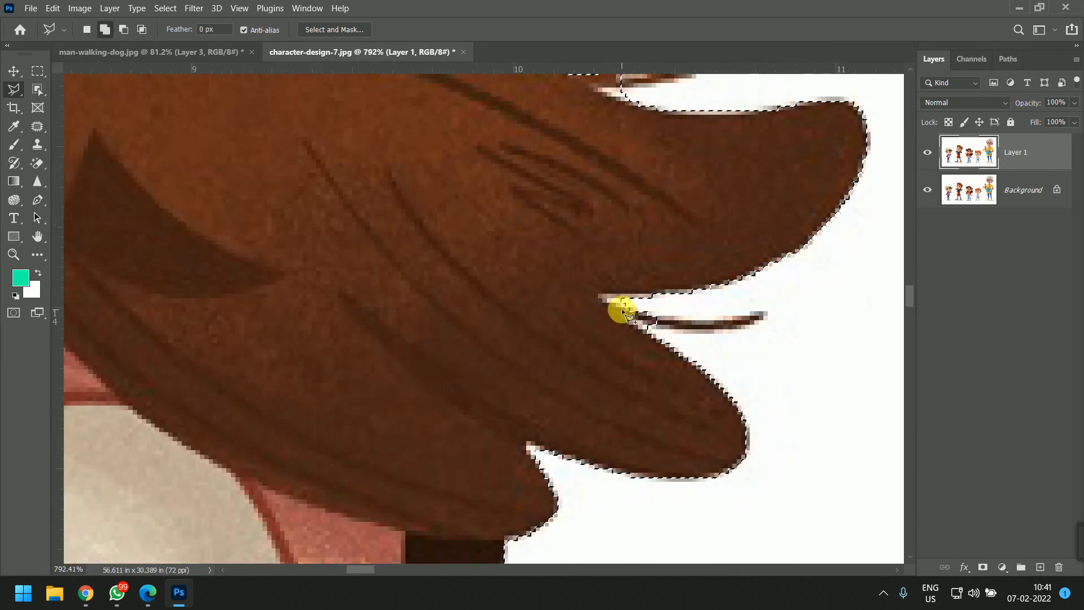
left_click(687, 321)
left_click(717, 322)
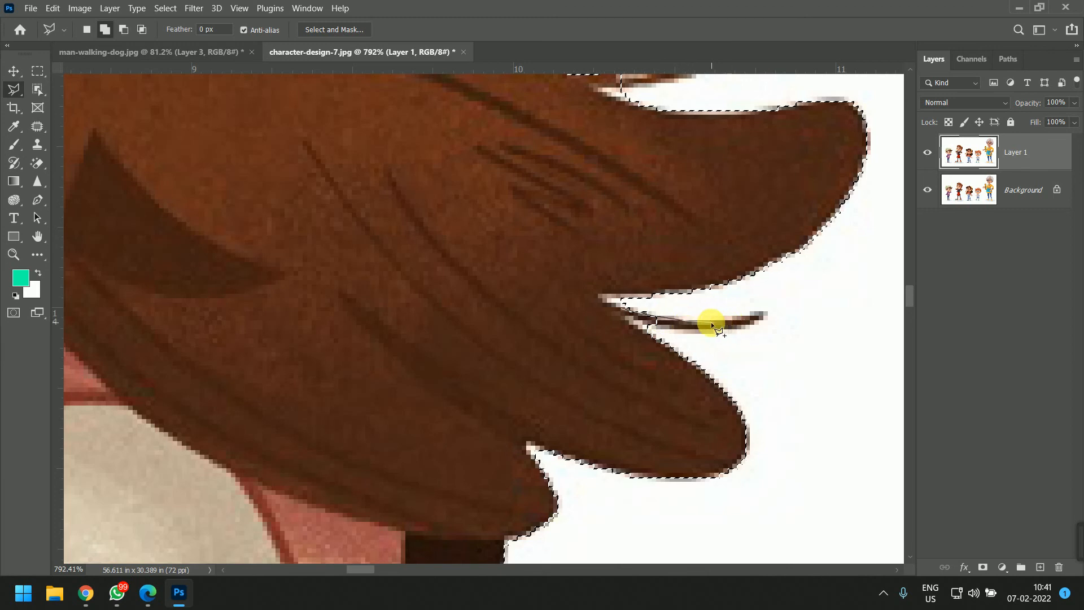
left_click(764, 312)
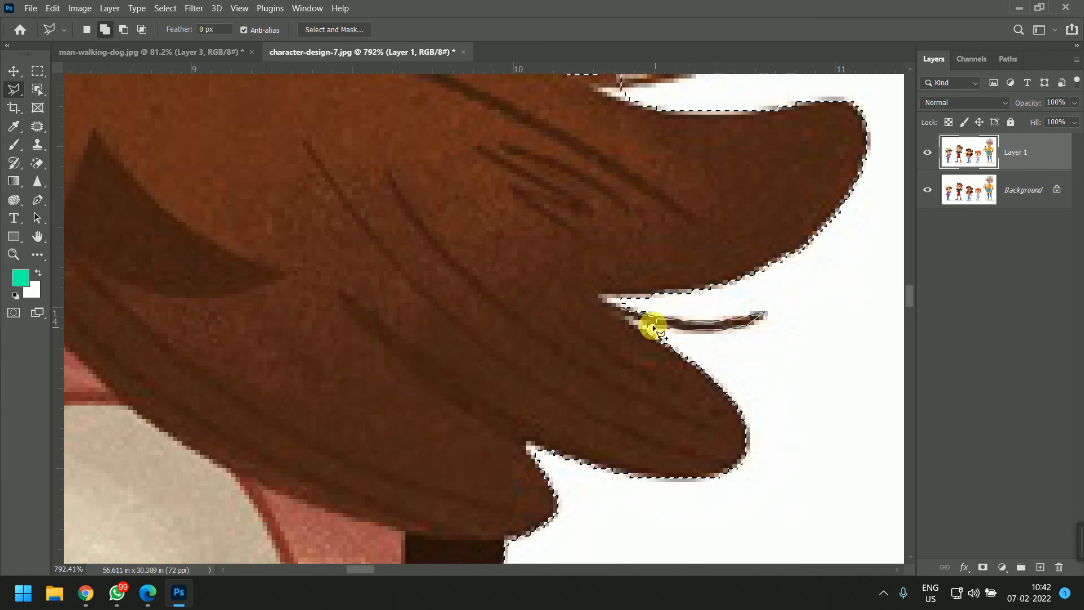
left_click(623, 309)
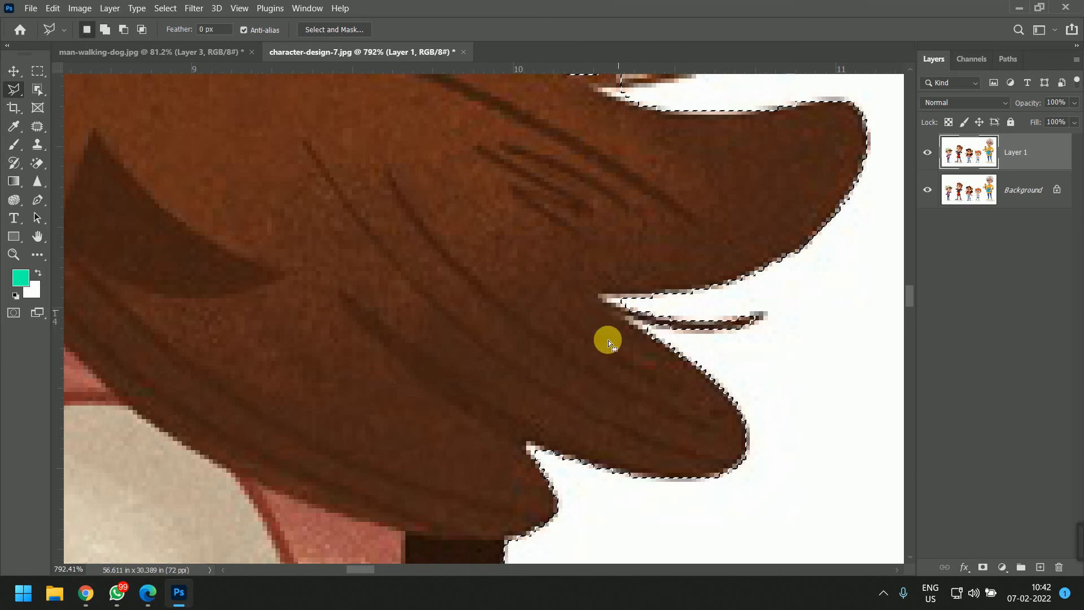
Step: Clean up the selection at the lower stray hair's base, adding its missed edge and subtracting the white gap above it
scroll(617, 338, "down", 3)
scroll(624, 341, "up", 5)
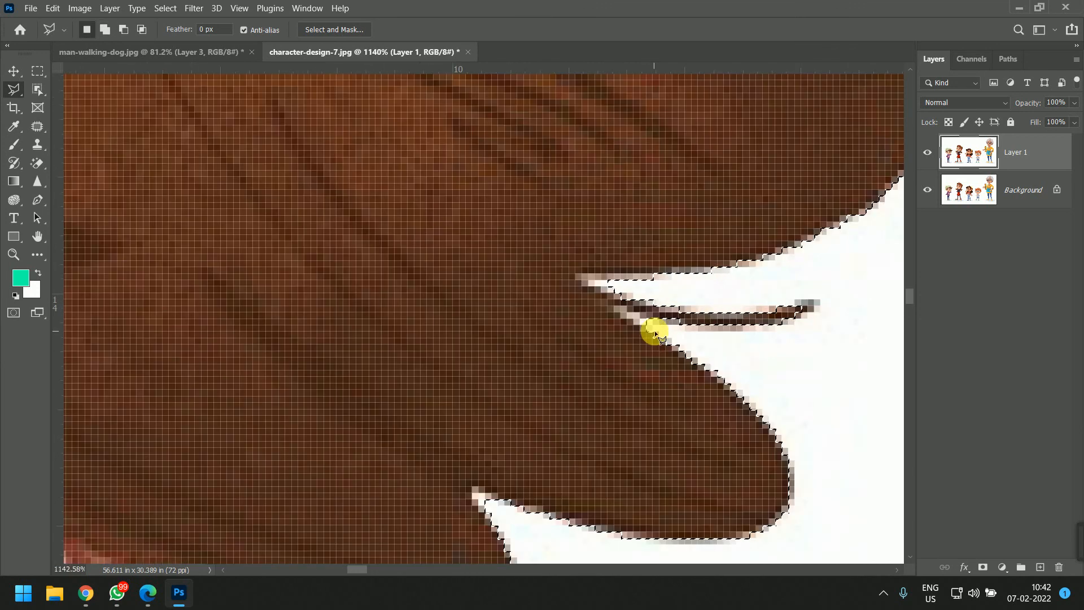
scroll(655, 334, "down", 3)
scroll(653, 322, "up", 1)
key("shift")
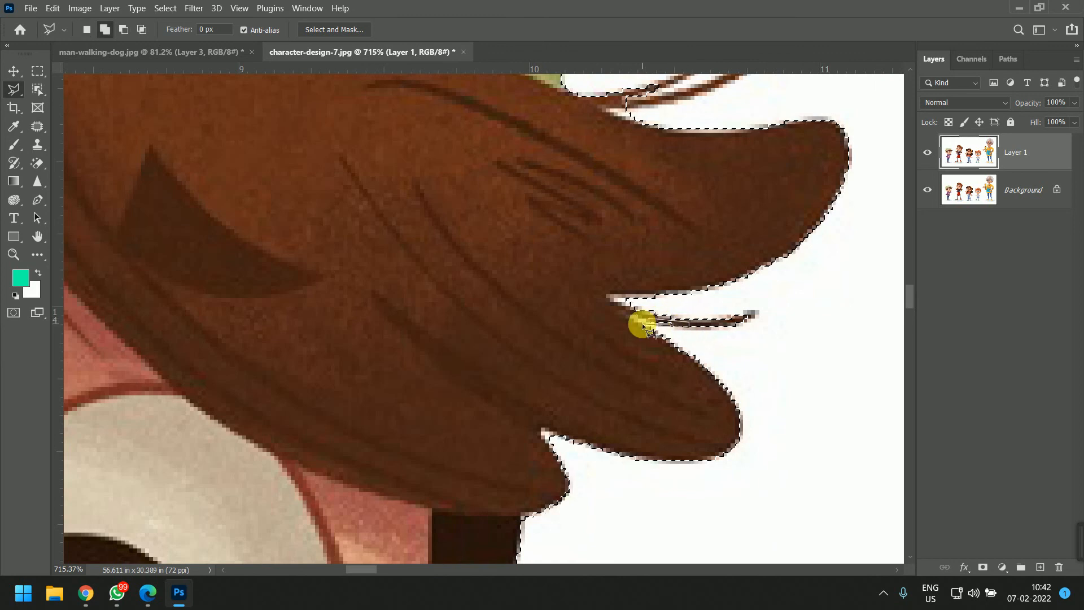
left_click(649, 319)
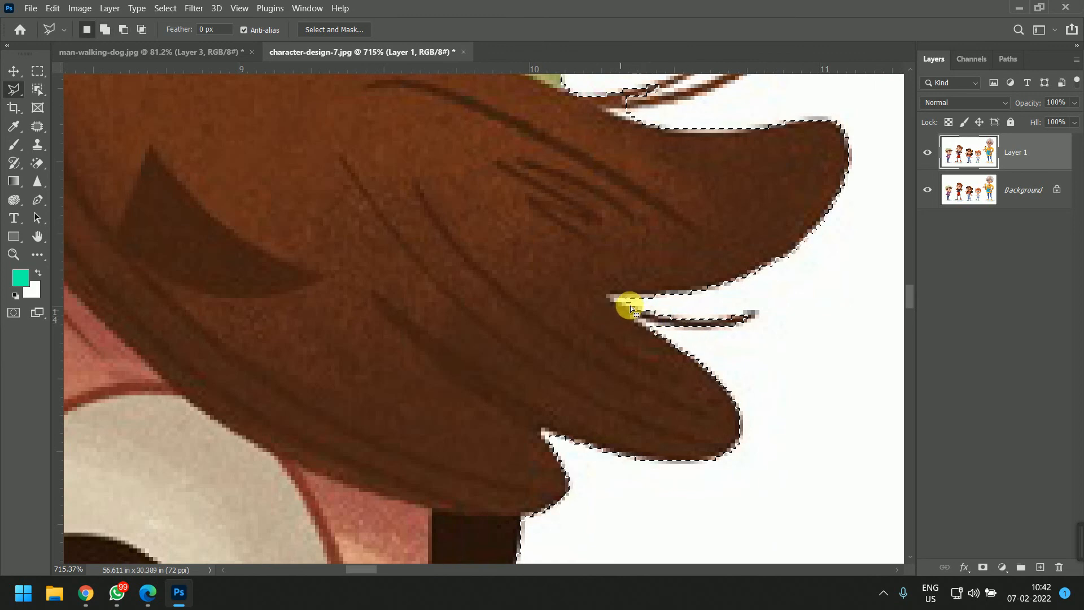
key("alt")
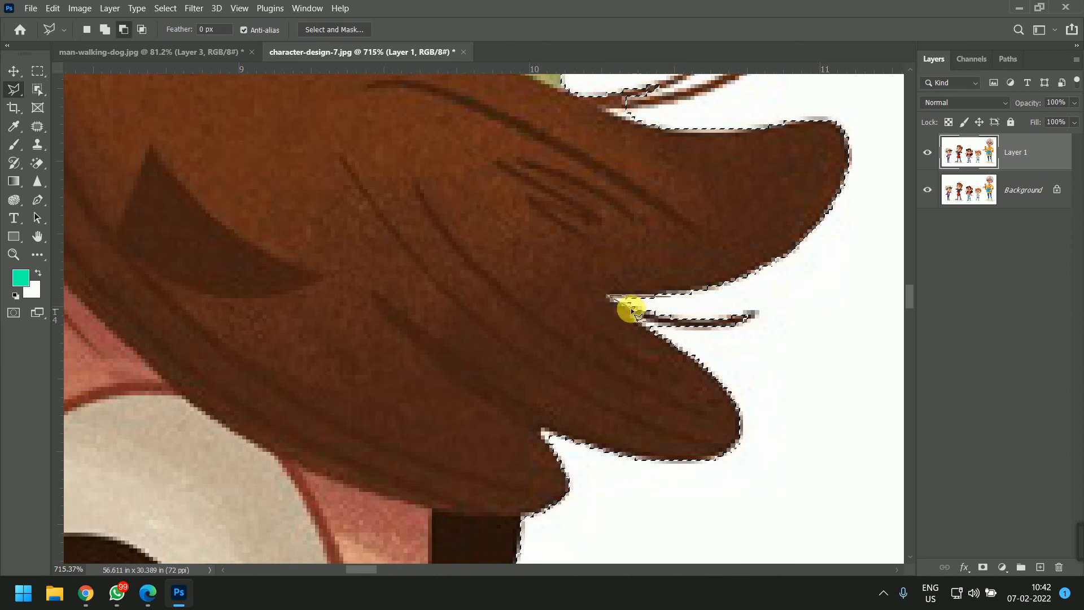
double_click(673, 302)
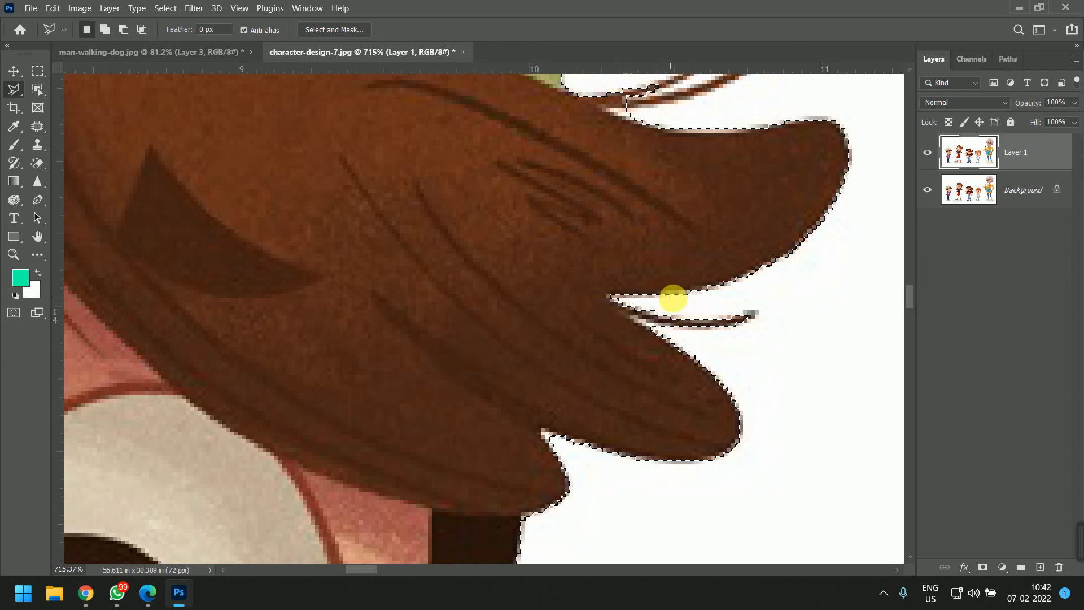
Step: Subtract the white sliver between the upper stray hairs and the large hair tuft from the selection
left_click_drag(750, 162, 730, 344)
left_click_drag(708, 283, 743, 334)
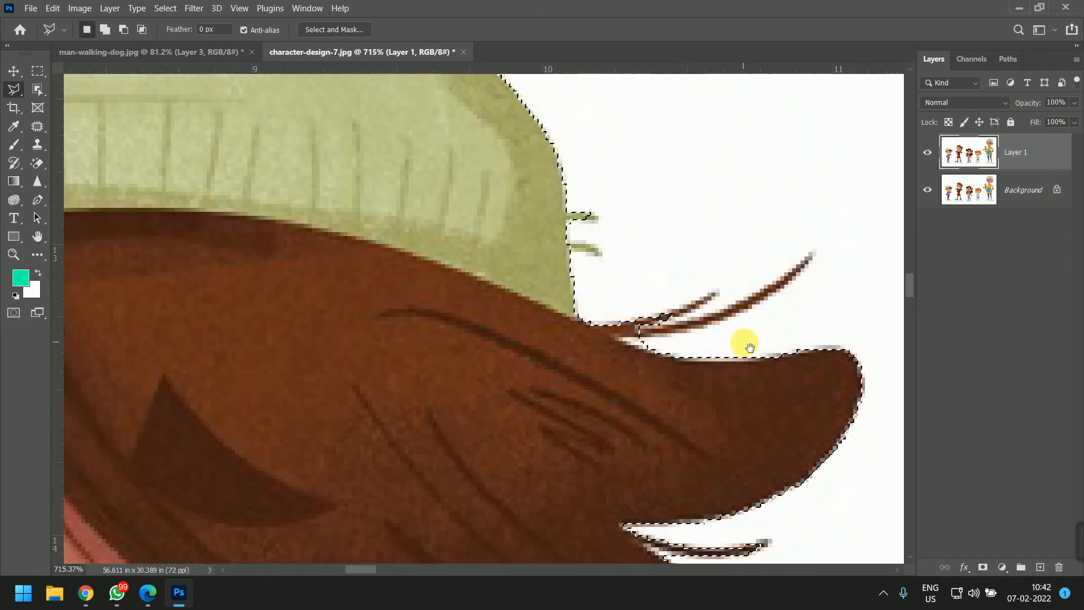
key("alt")
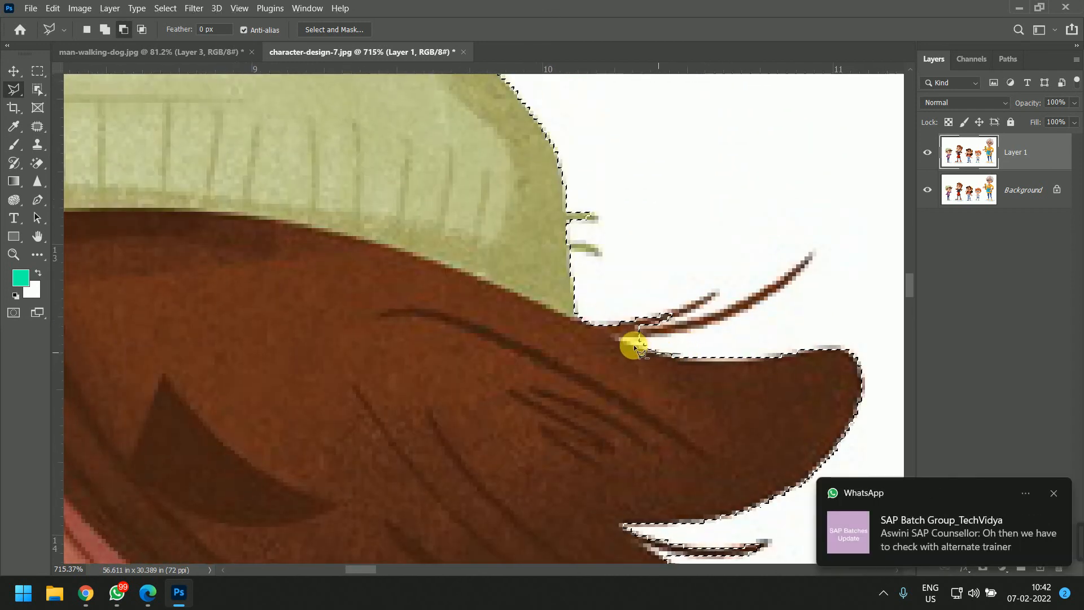
left_click(665, 335)
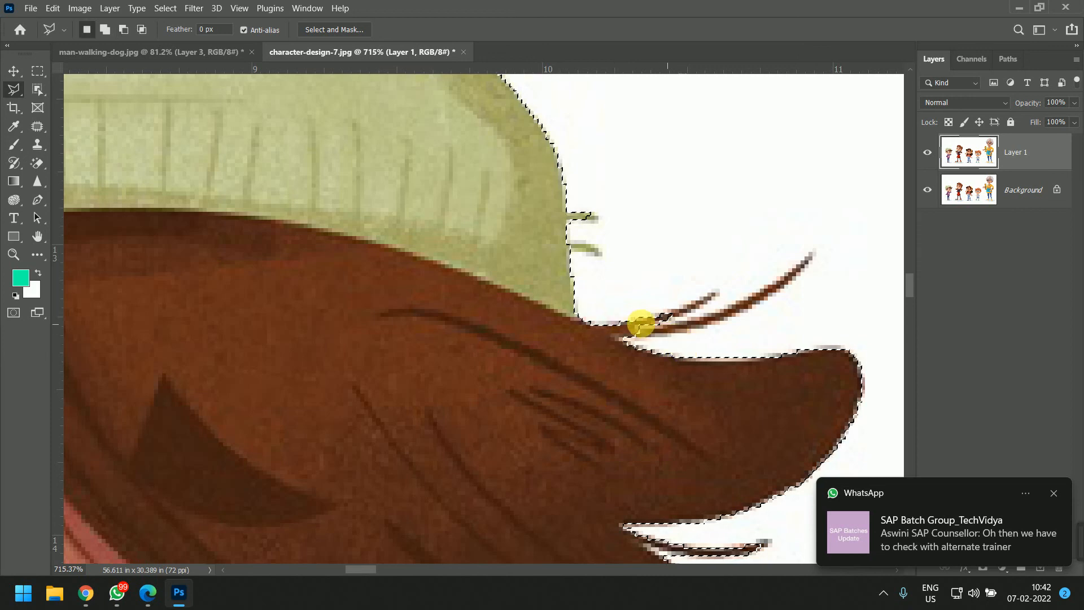
Step: Add the two upper stray hairs beside the cap, including their shared base, to the selection with the Polygonal Lasso tool
left_click(610, 328)
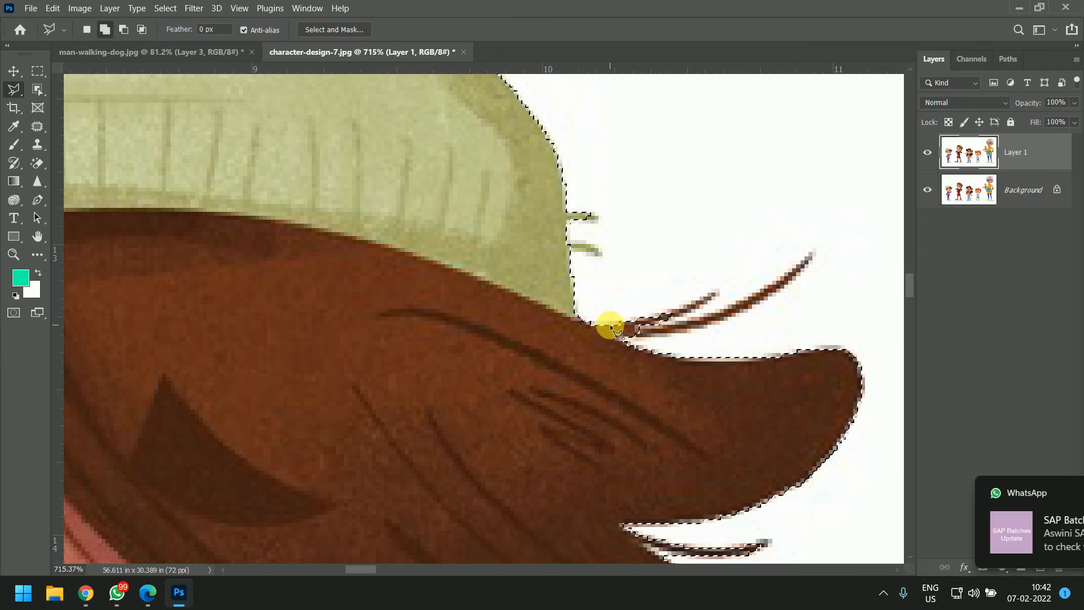
left_click(611, 326)
left_click(664, 315)
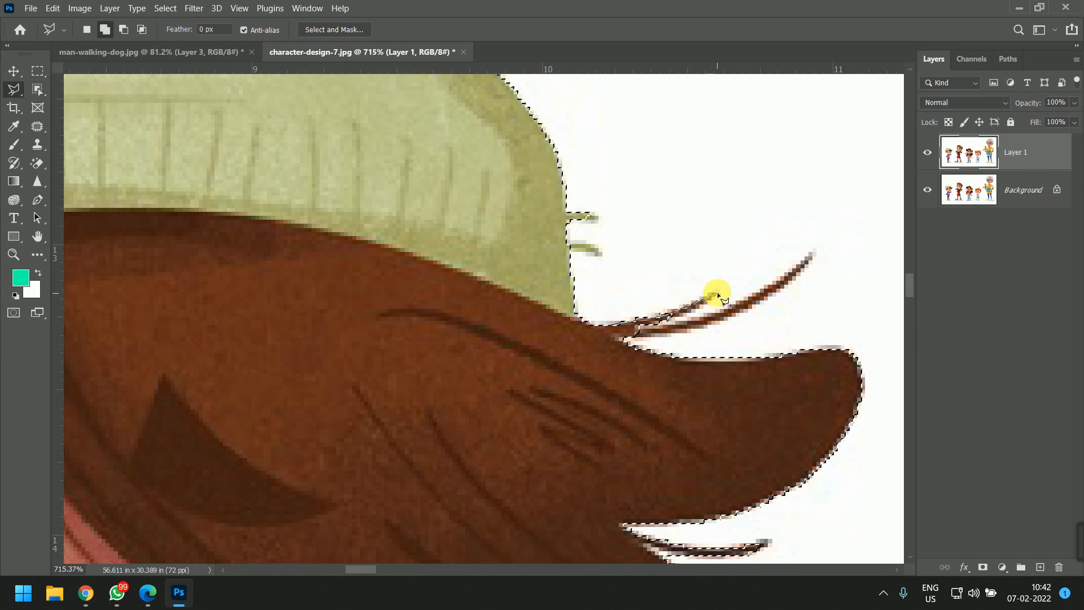
left_click(717, 293)
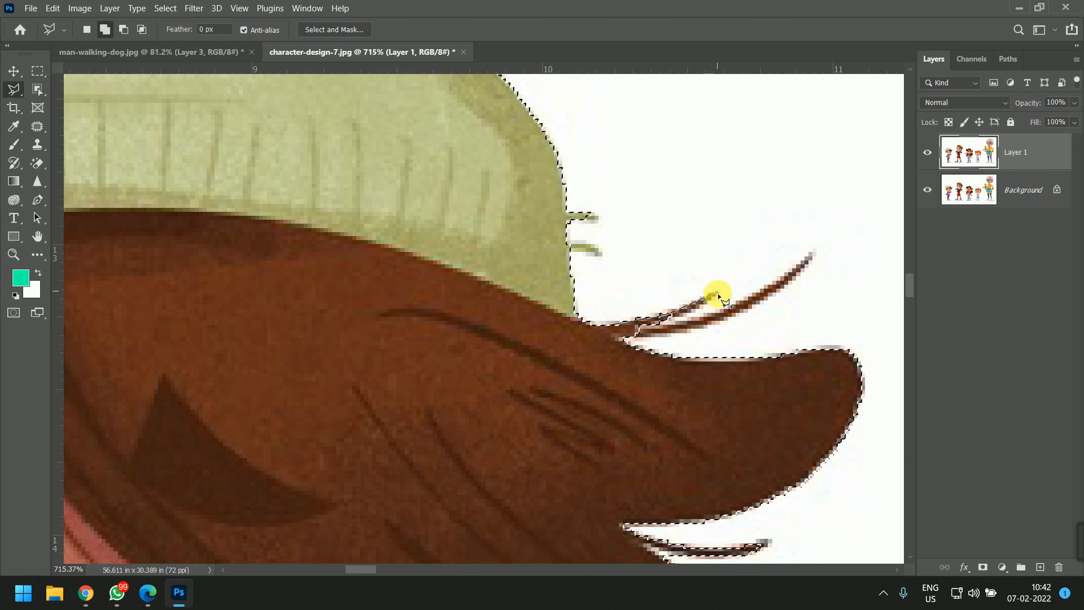
left_click(673, 317)
left_click(636, 327)
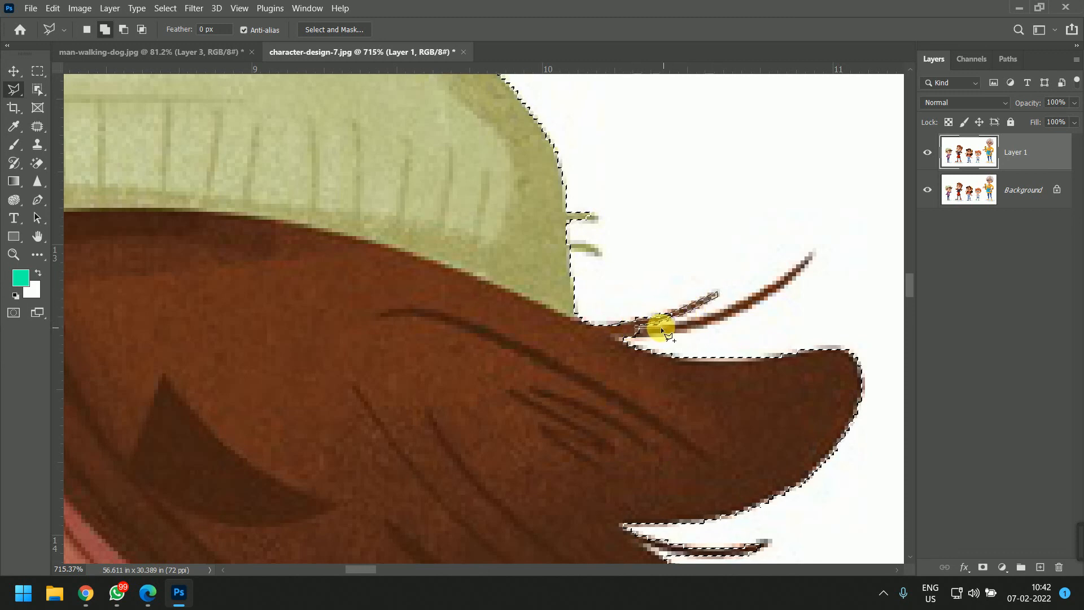
left_click(659, 327)
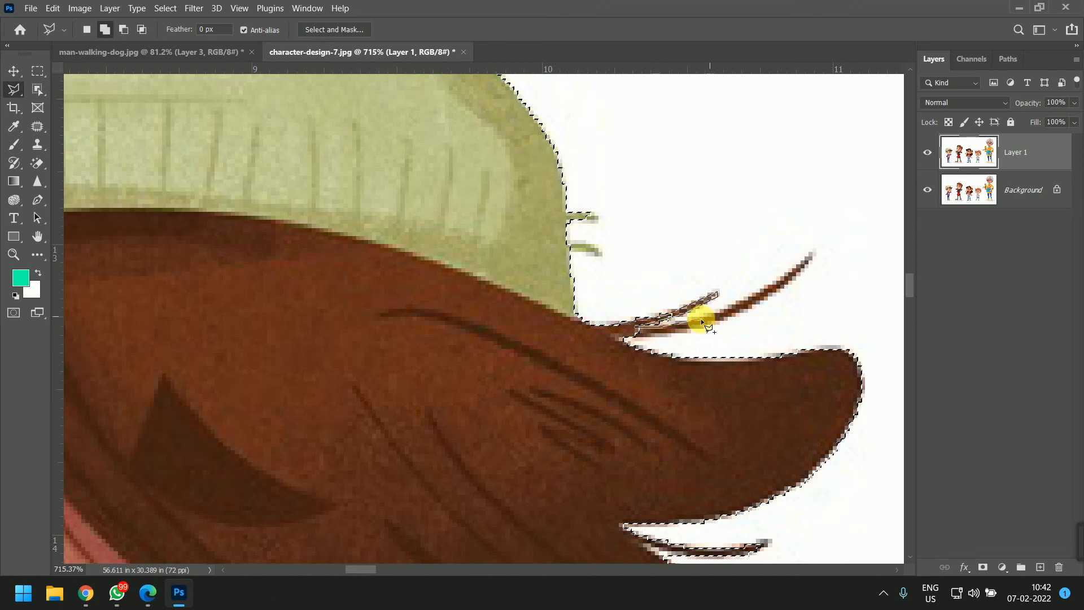
left_click(738, 305)
left_click(775, 284)
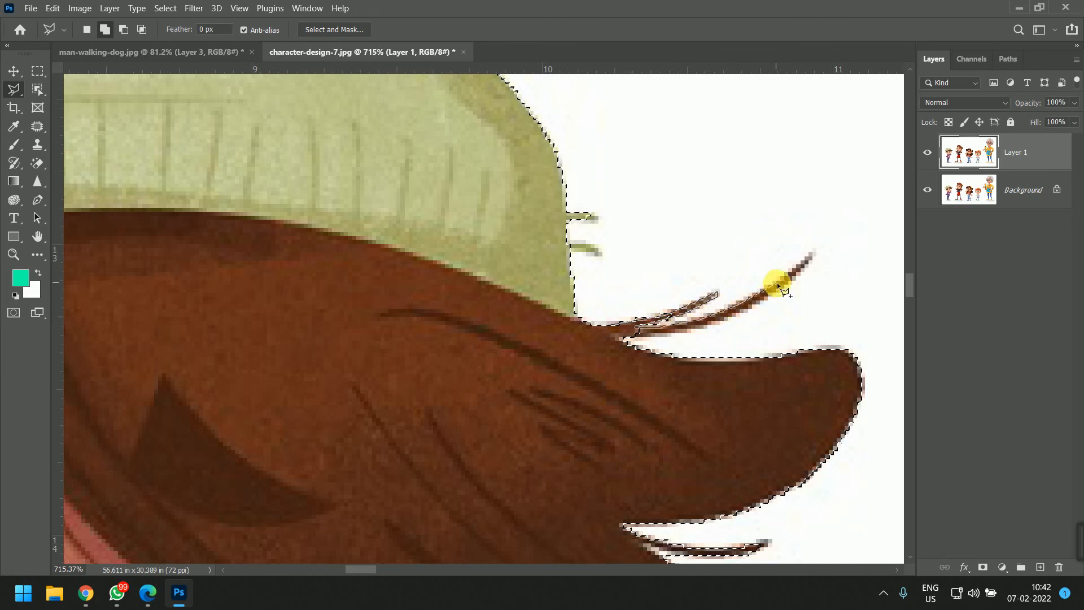
left_click(812, 257)
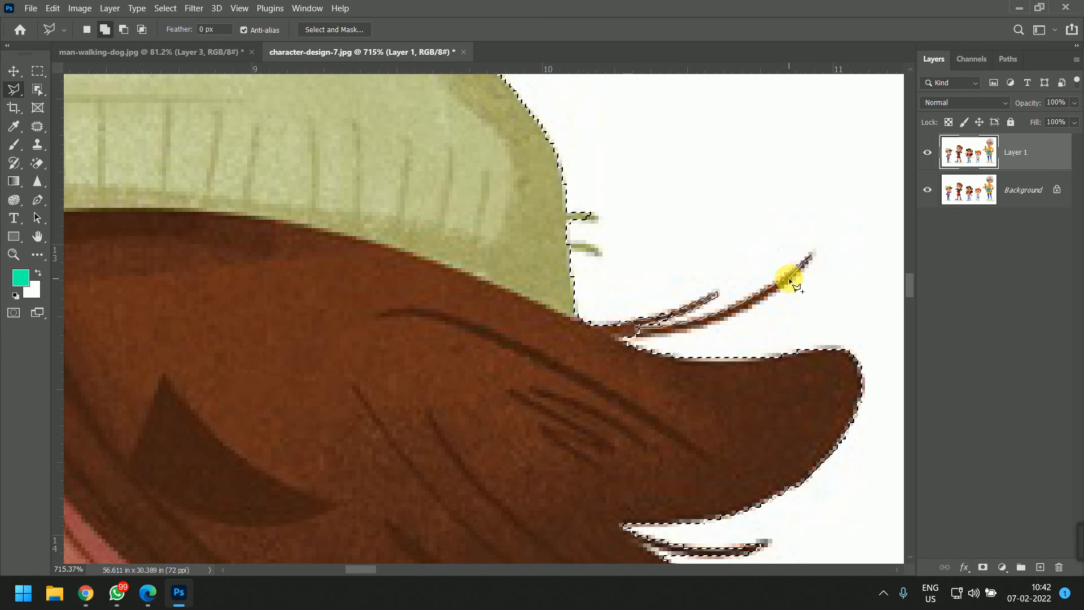
left_click(758, 302)
left_click(722, 314)
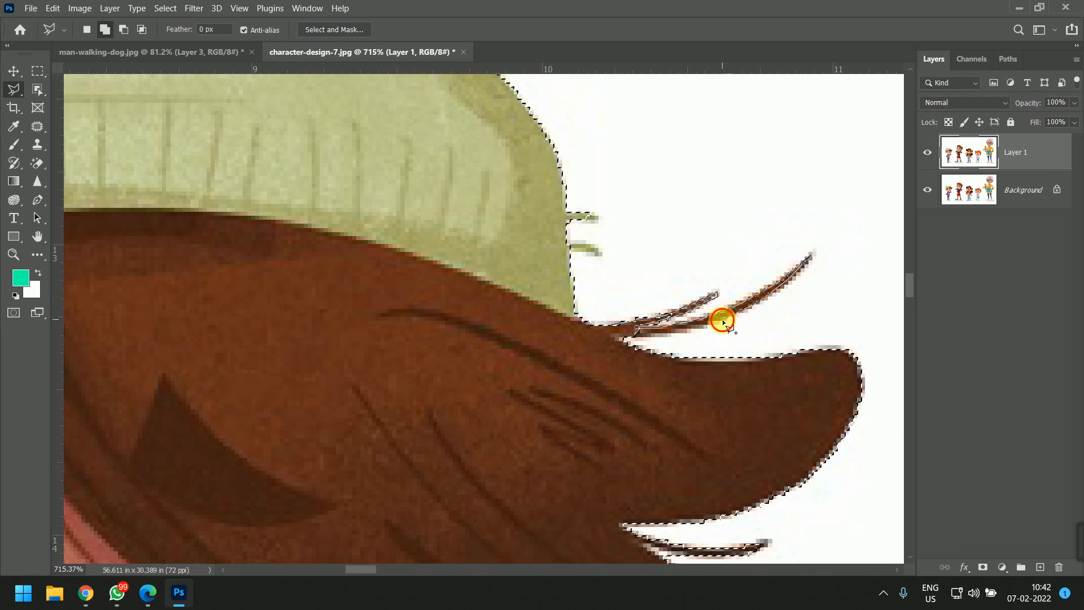
left_click(636, 337)
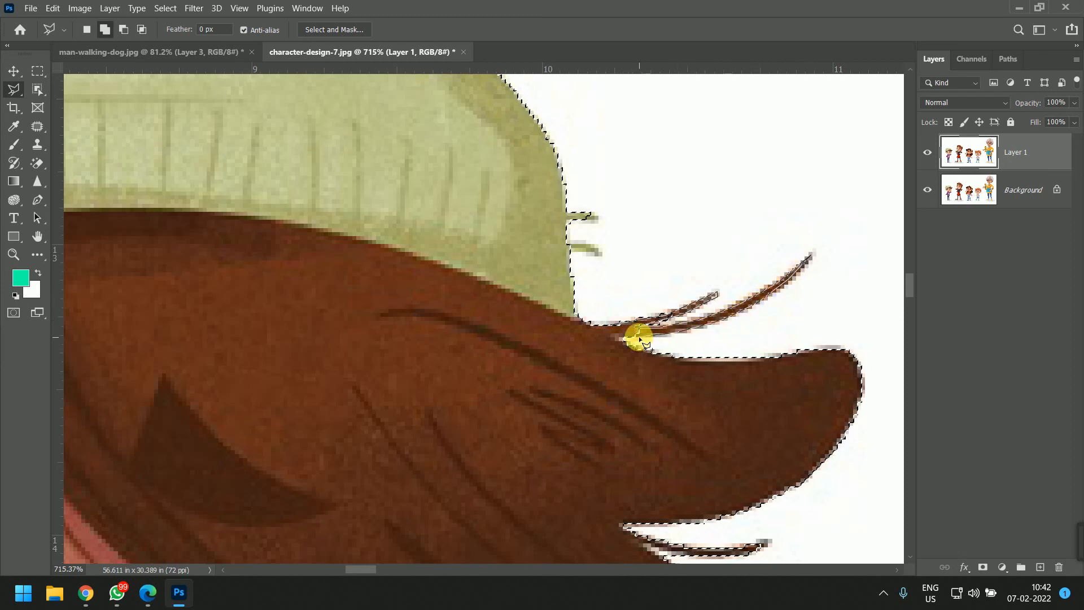
left_click(589, 339)
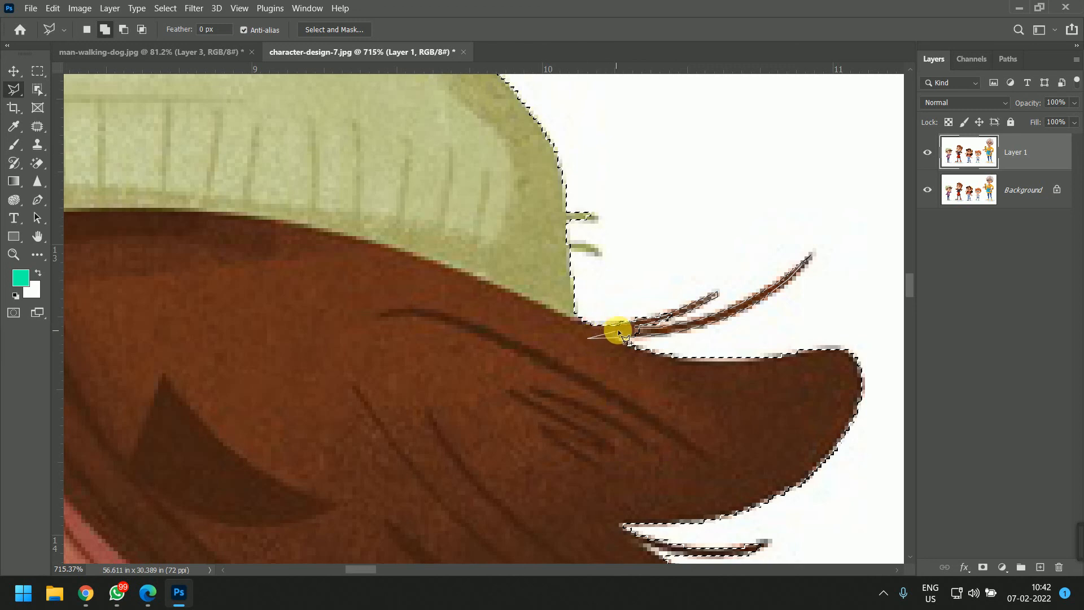
left_click(609, 325)
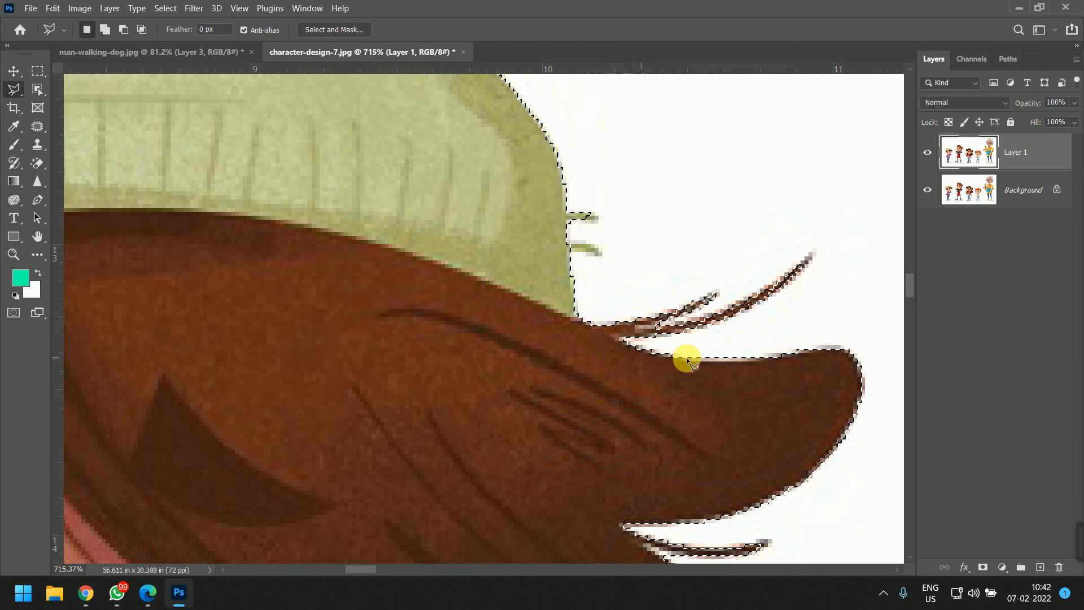
Step: Inspect the selection outline around the boy's hair, cap, ear and chin for missed or extra areas
scroll(689, 361, "down", 3)
scroll(706, 348, "down", 4)
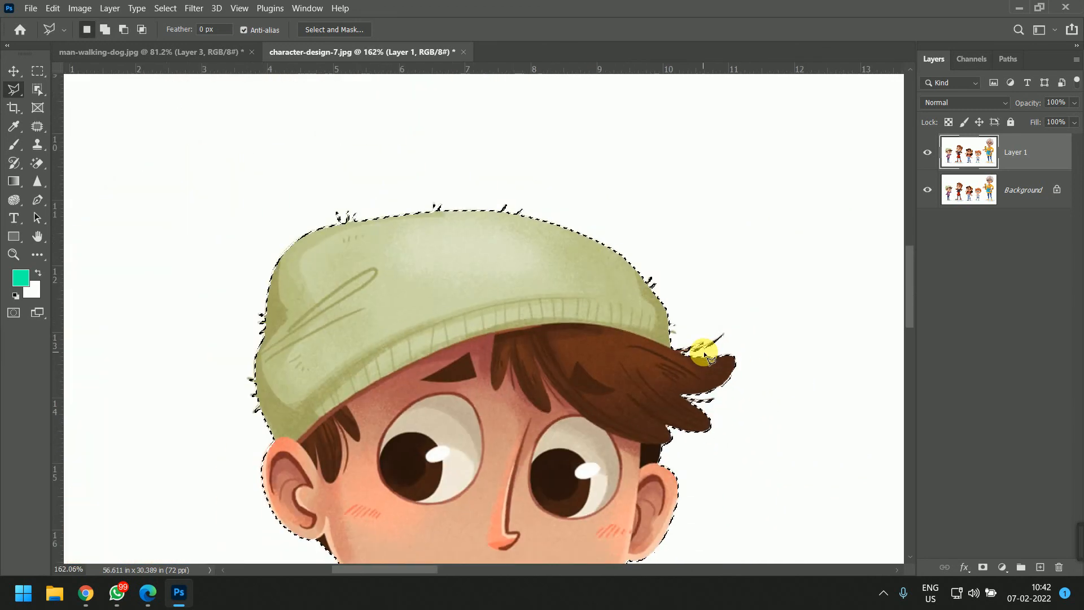
scroll(376, 322, "up", 4)
scroll(568, 431, "down", 5)
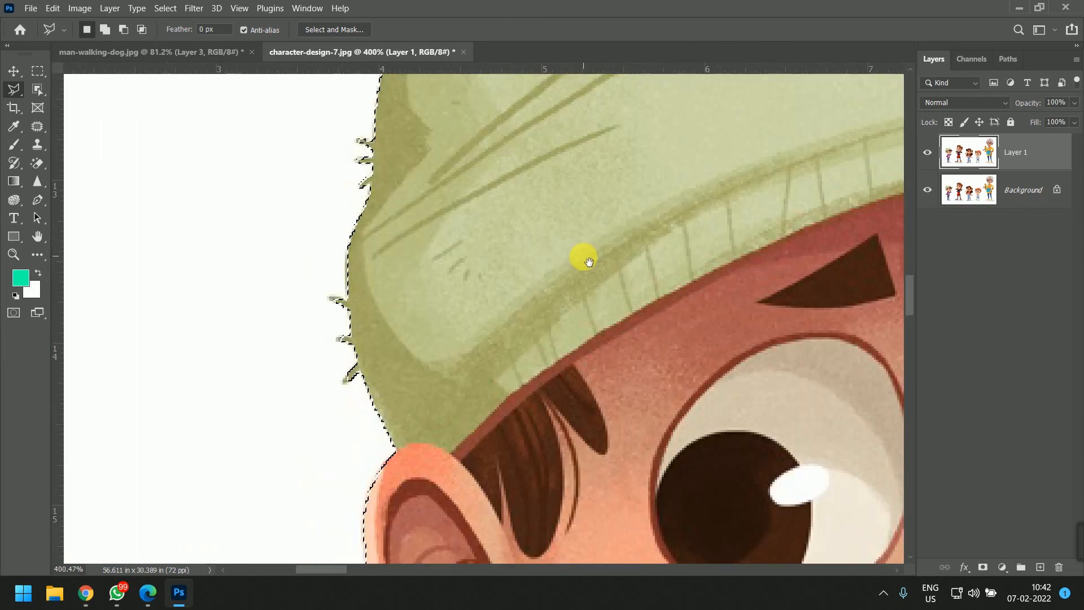
scroll(467, 190, "up", 3)
scroll(481, 313, "down", 3)
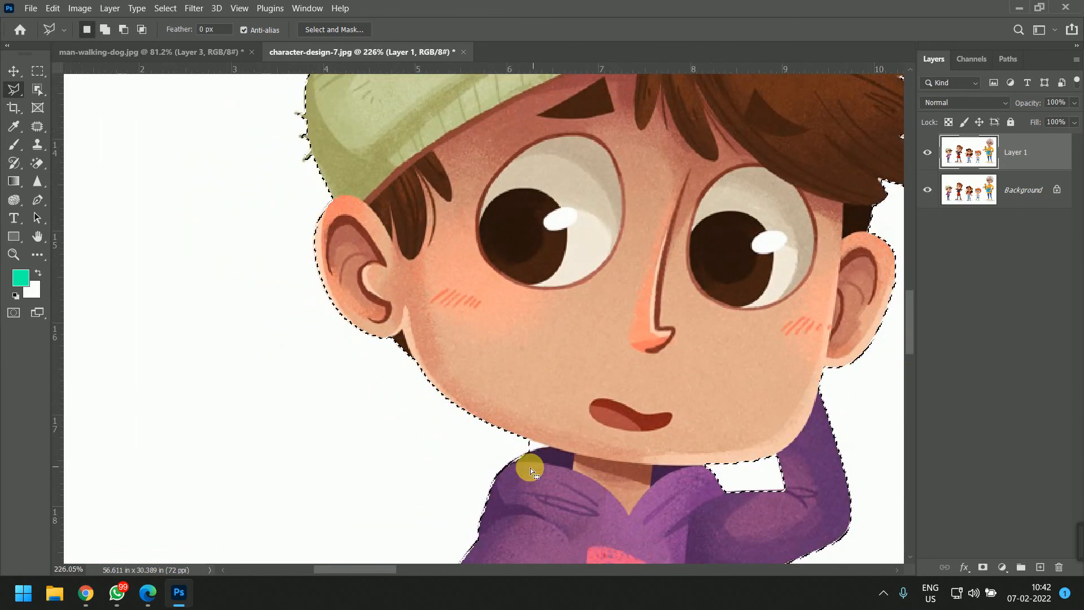
scroll(533, 460, "up", 5)
left_click(505, 382, "alt")
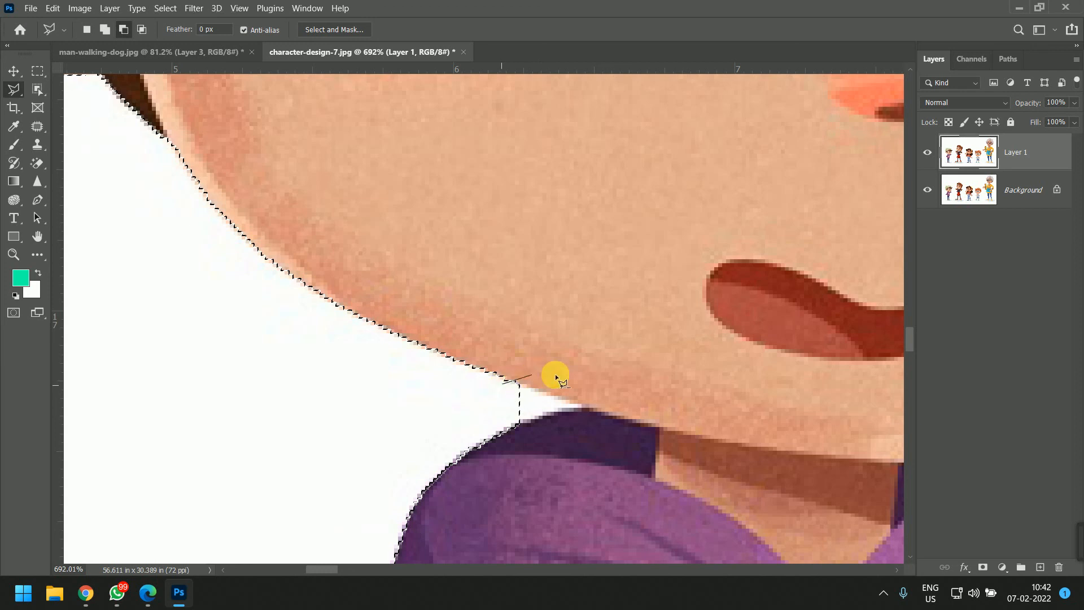
left_click(512, 375)
key("Escape")
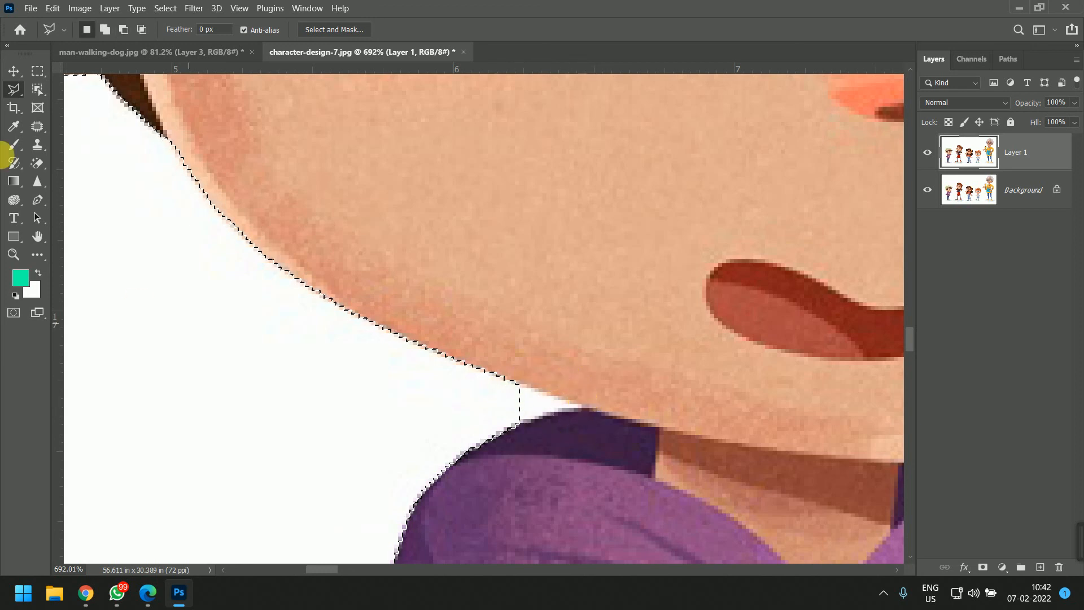
Step: Try to subtract the white gap between the boy's chin and hood with the Object Selection tool in Lasso mode
left_click(34, 94)
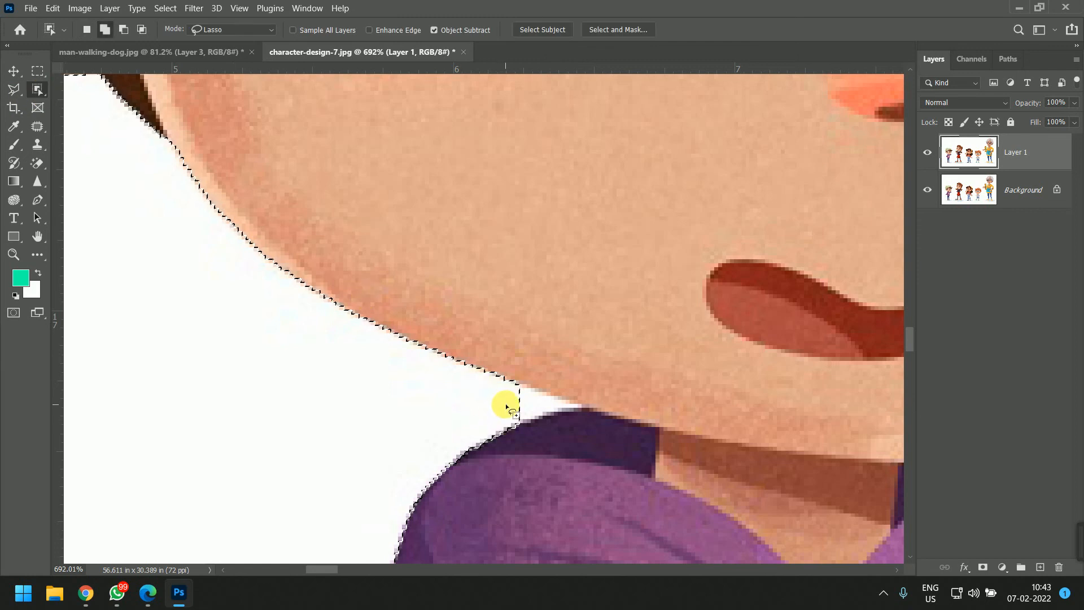
key("alt")
left_click_drag(490, 390, 552, 383)
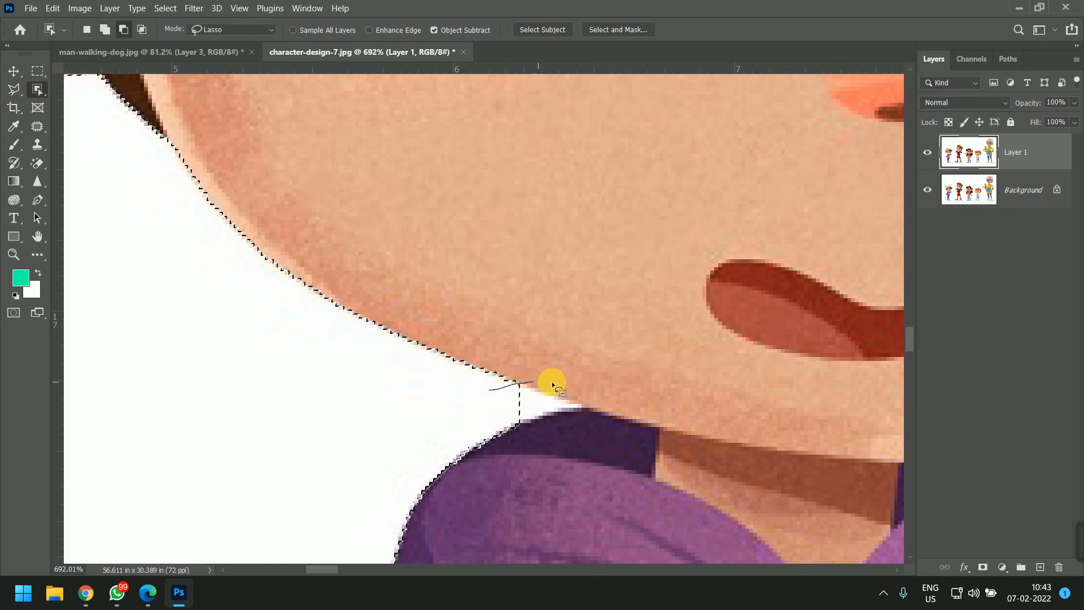
mouse_move(572, 425)
left_mouse_down()
mouse_move(485, 438)
mouse_move(474, 394)
left_mouse_up()
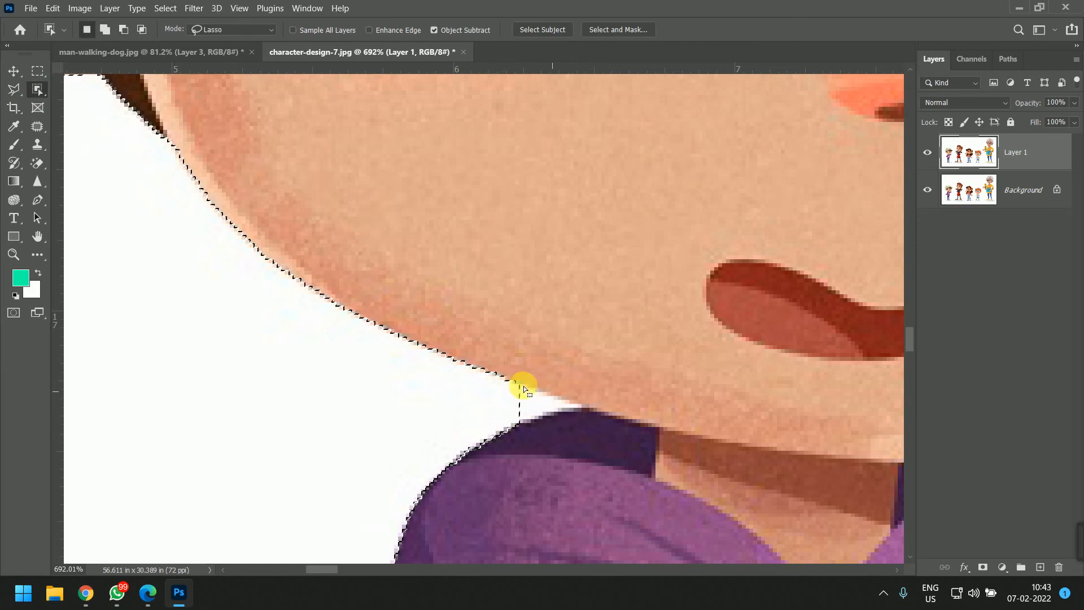
Step: Subtract the white gap between the boy's chin and hood from the selection with the Polygonal Lasso tool
left_click(13, 90)
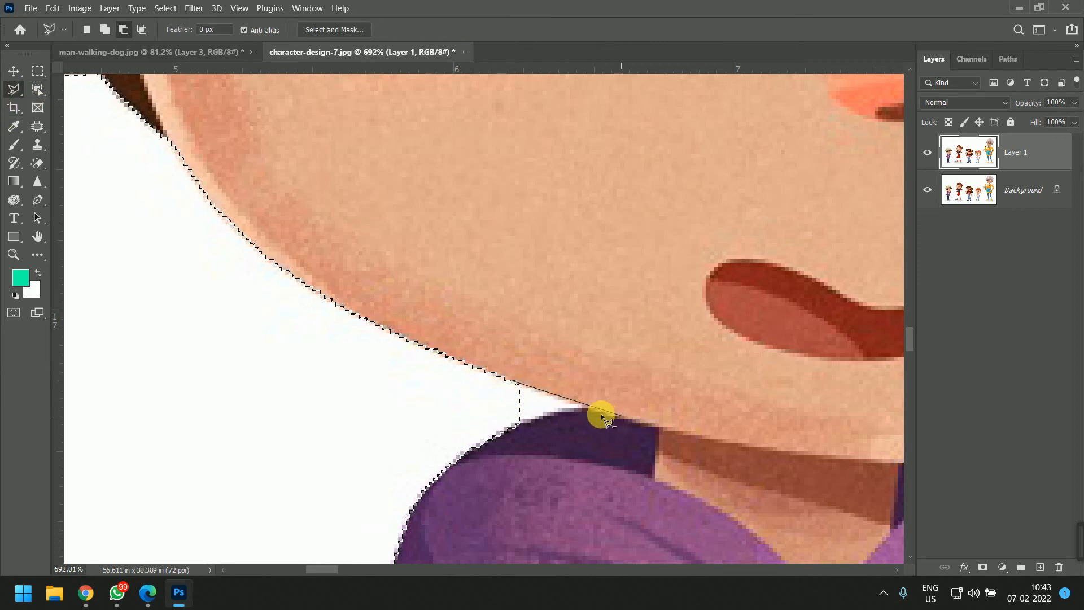
left_click(587, 406)
left_click(510, 381)
Step: Copy the selected boy to a new layer and hide Layer 1 and the Background layer
scroll(570, 421, "down", 5)
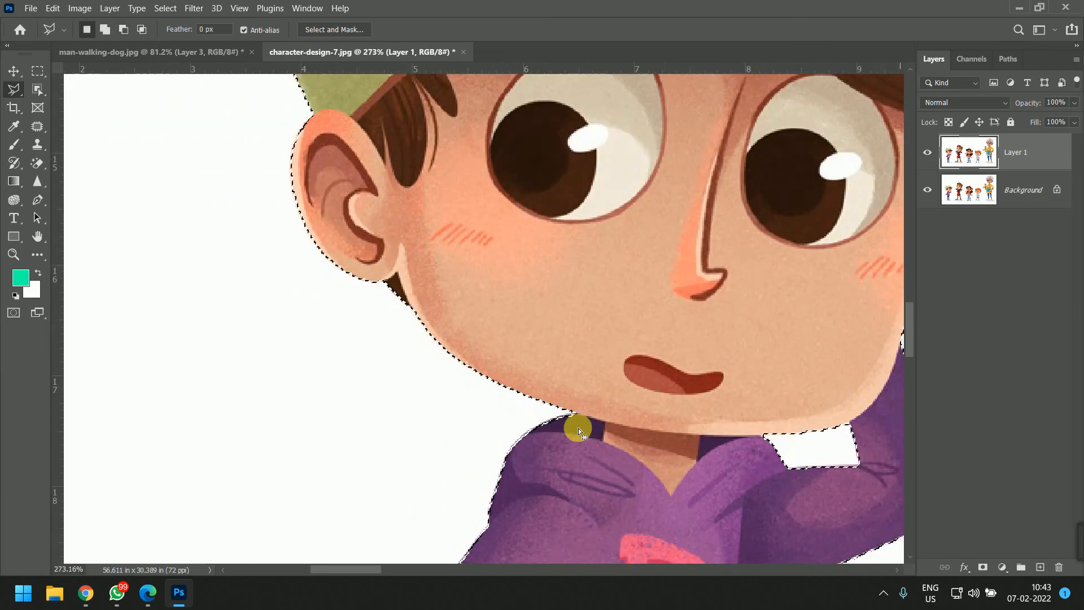
left_click_drag(613, 472, 522, 243)
left_click_drag(516, 403, 488, 291)
left_click_drag(508, 446, 596, 242)
scroll(542, 310, "down", 5)
scroll(573, 420, "down", 3)
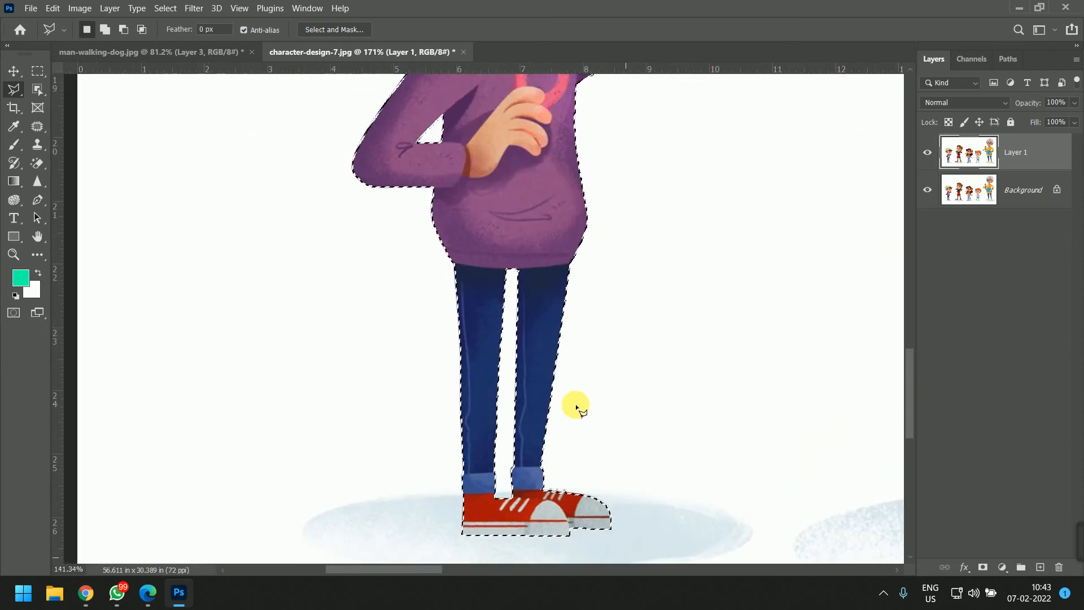
left_click_drag(580, 199, 560, 210)
key("ctrl+j")
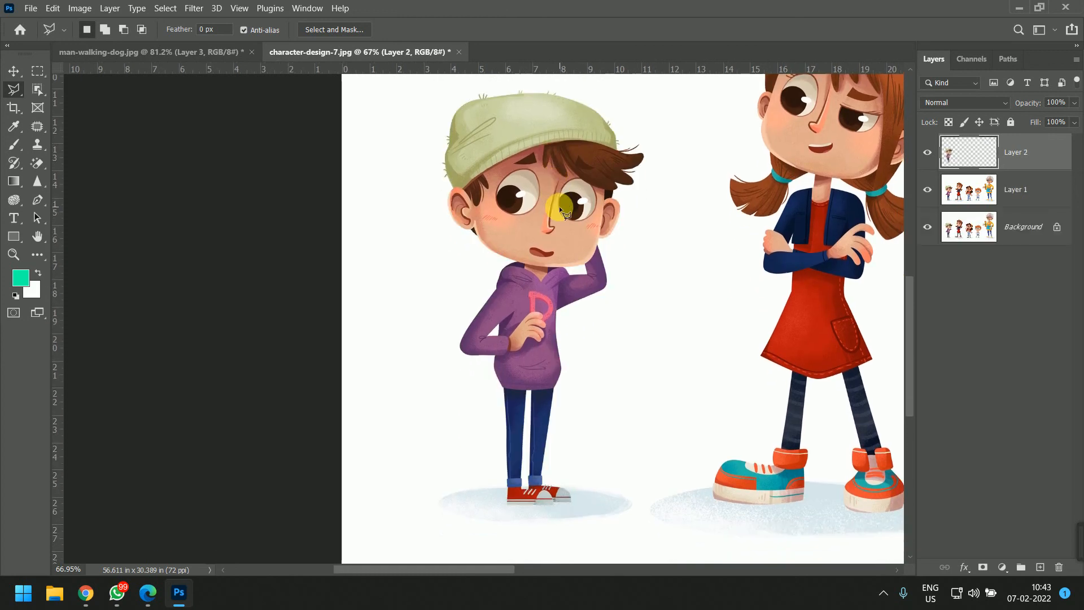
left_click_drag(927, 185, 899, 267)
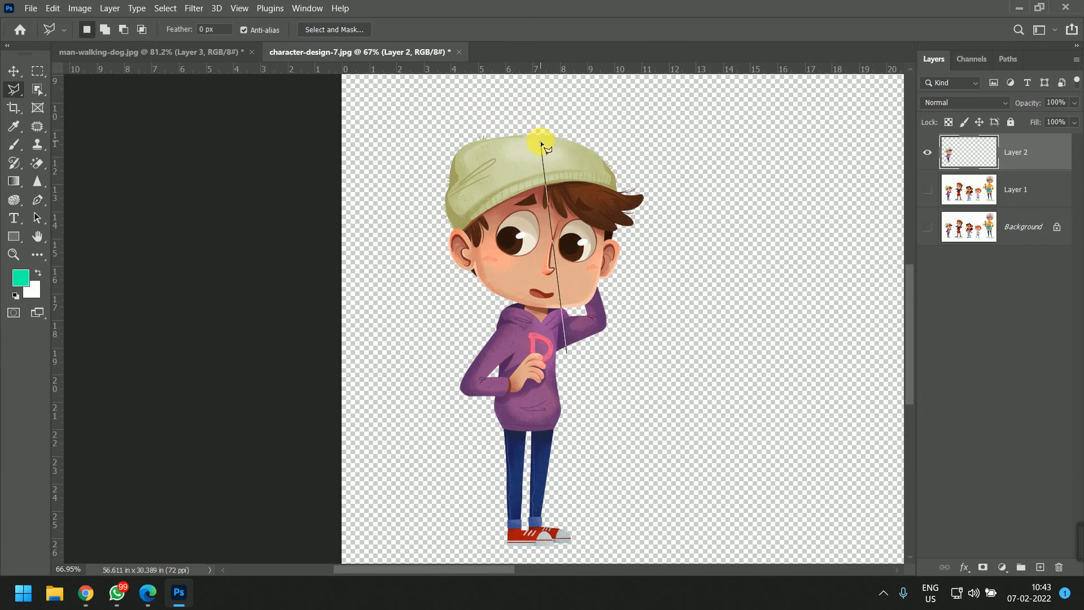
Step: Move the cut-out boy slightly up and to the right on the canvas, and inspect its edges from cap to shoes
key("v")
mouse_move(539, 269)
left_mouse_down()
mouse_move(539, 243)
mouse_move(573, 246)
mouse_move(555, 259)
left_mouse_up()
scroll(566, 134, "up", 6)
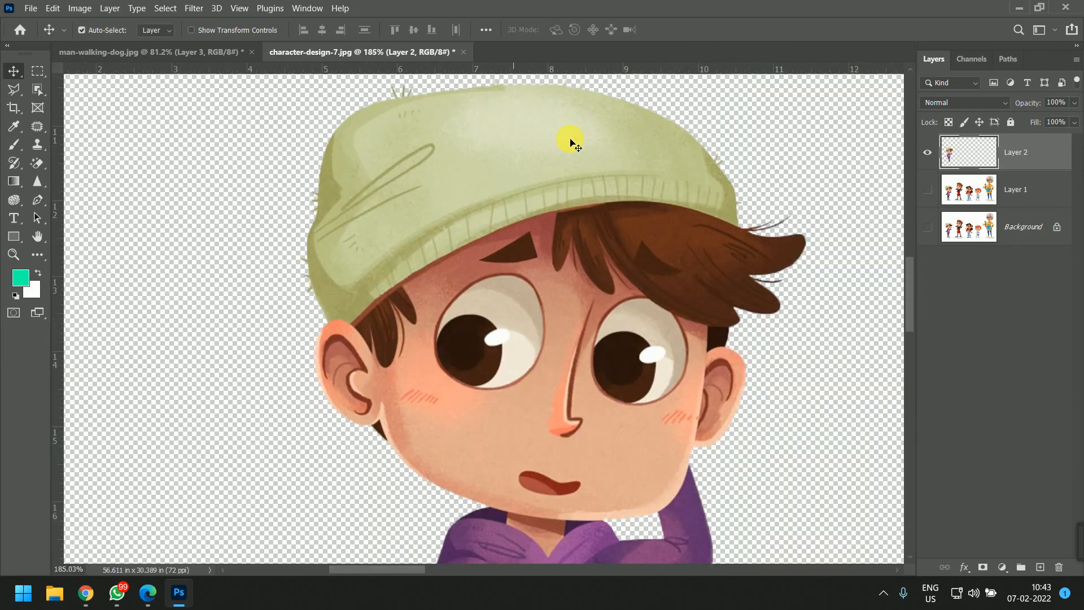
left_click_drag(632, 399, 640, 34)
left_click_drag(613, 341, 633, 74)
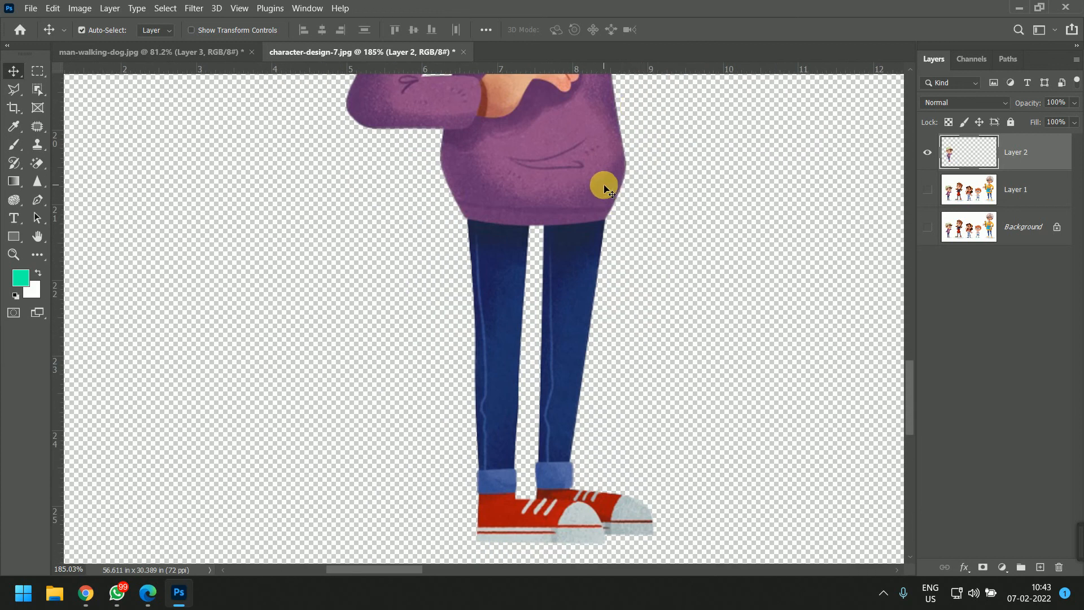
scroll(568, 224, "down", 6)
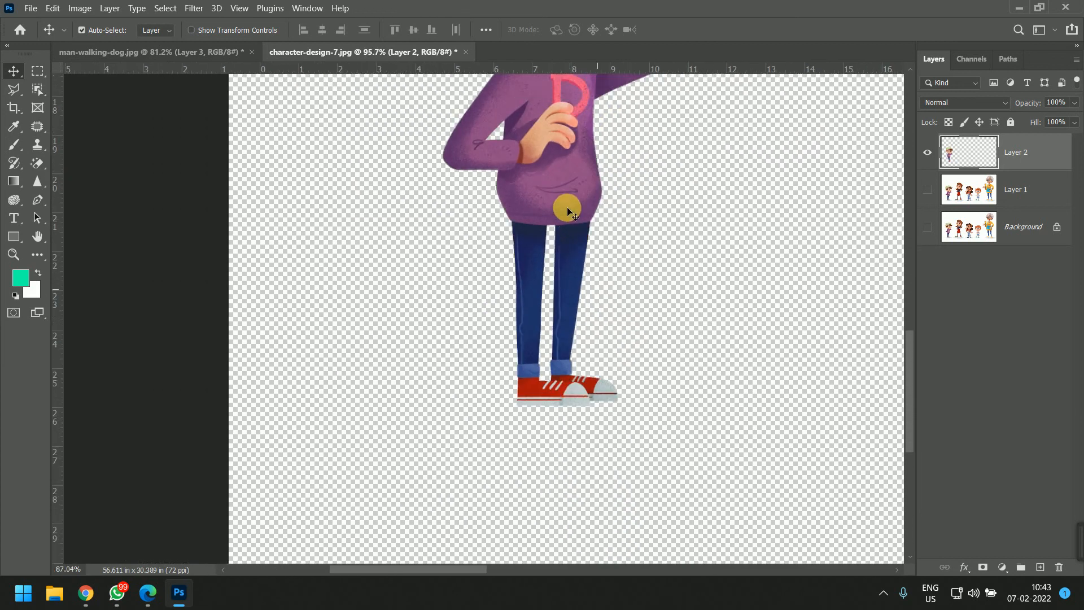
scroll(527, 160, "up", 1)
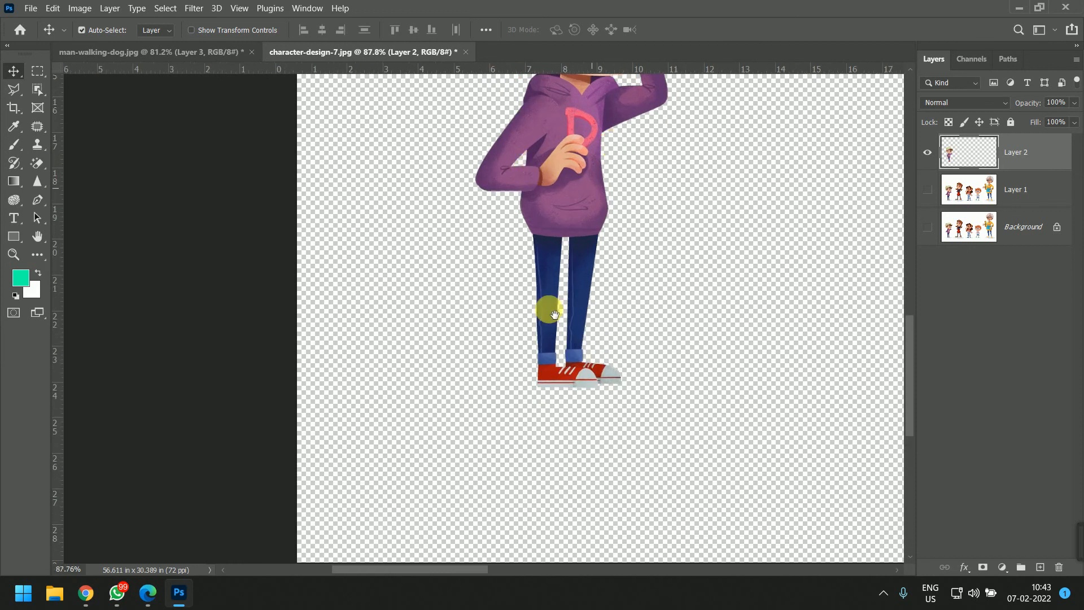
scroll(551, 303, "up", 1)
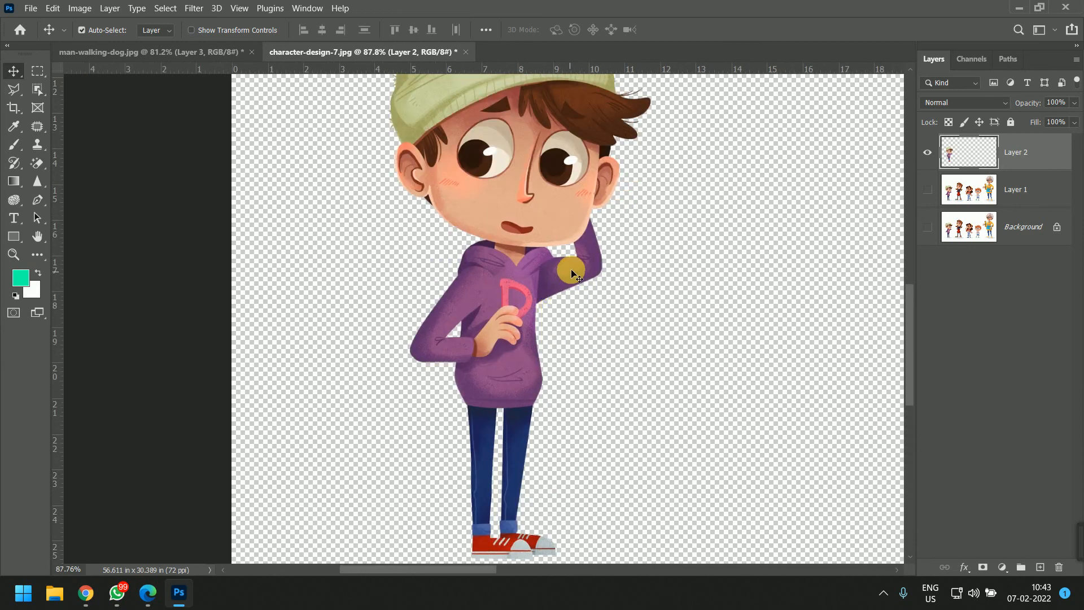
scroll(573, 260, "down", 3)
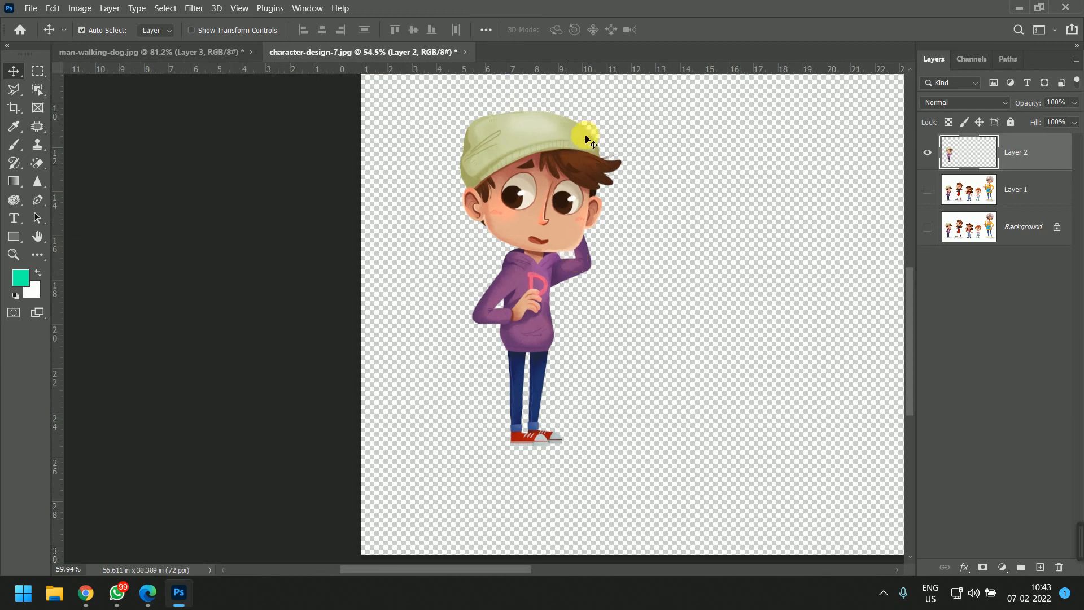
scroll(590, 133, "up", 2)
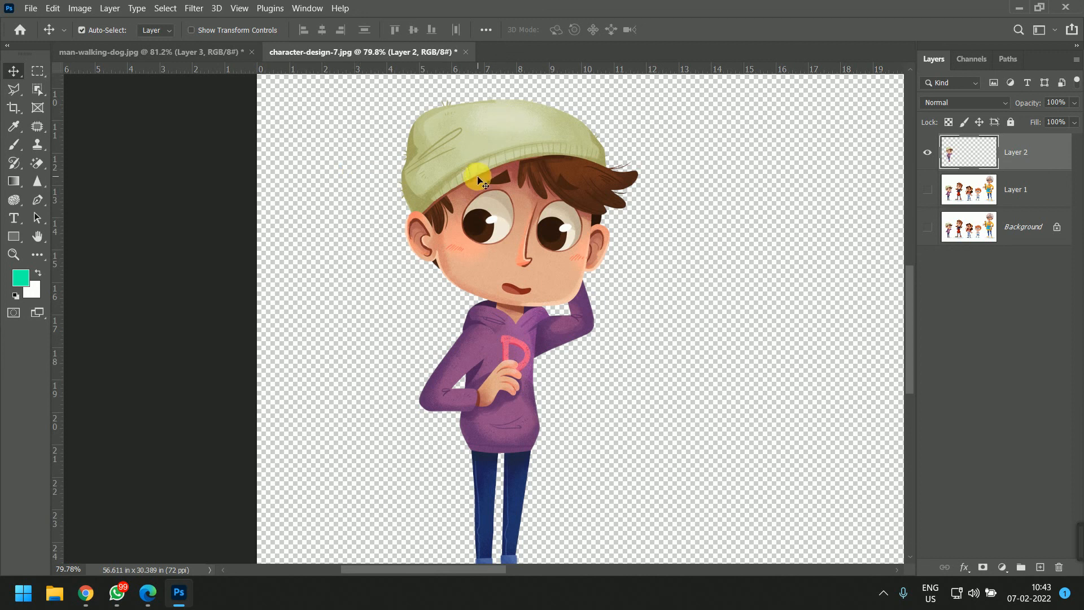
Step: Draw a roughly square Rectangular Marquee selection, about 4.4 in per side, in the empty area beside the boy
key("alt")
left_click(38, 71)
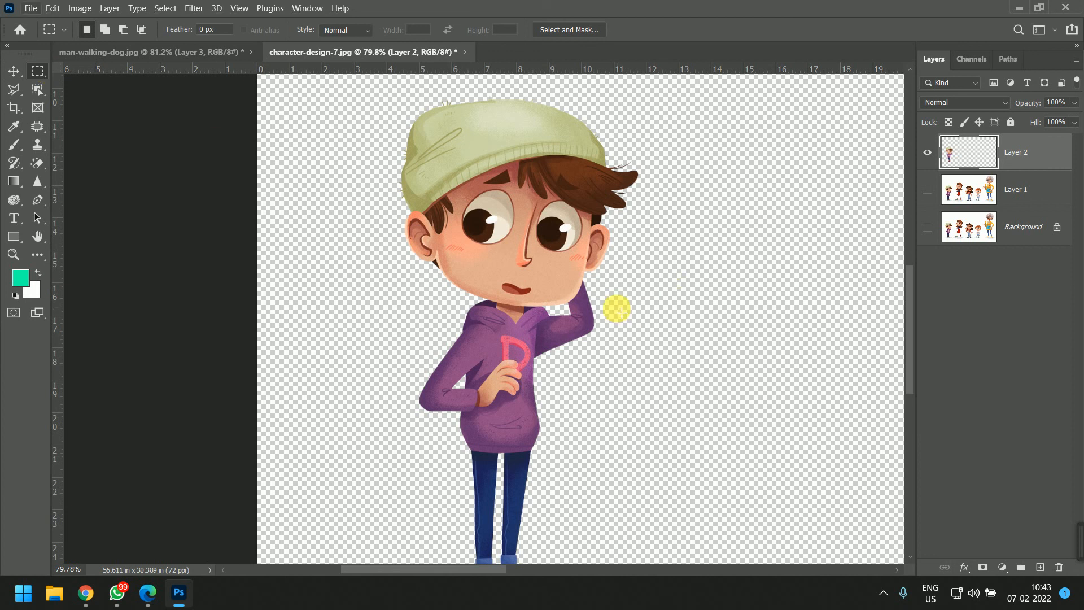
left_click_drag(664, 245, 805, 387)
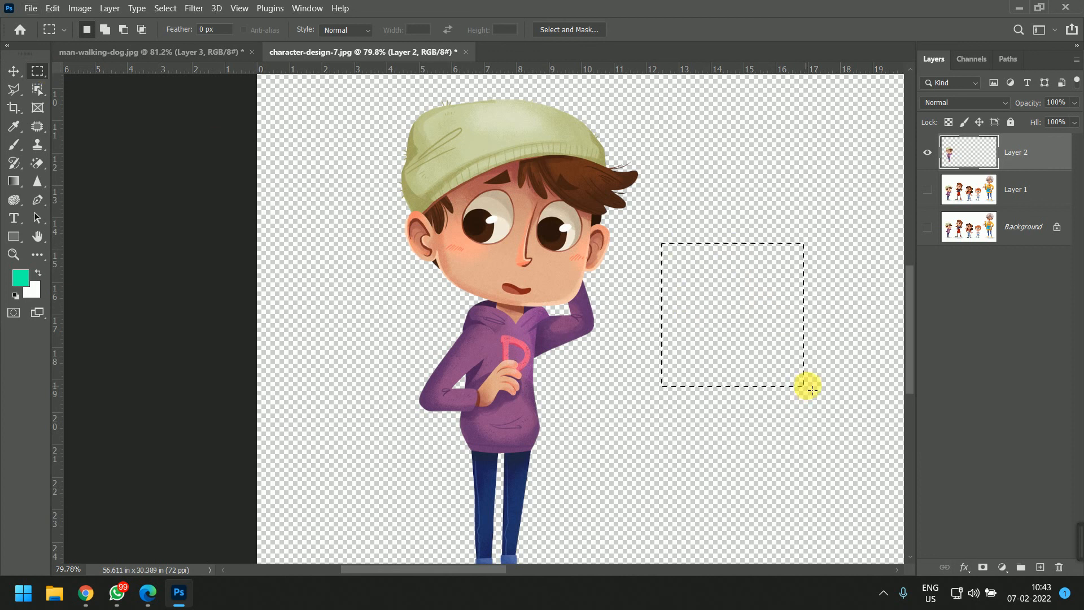
scroll(813, 385, "up", 3)
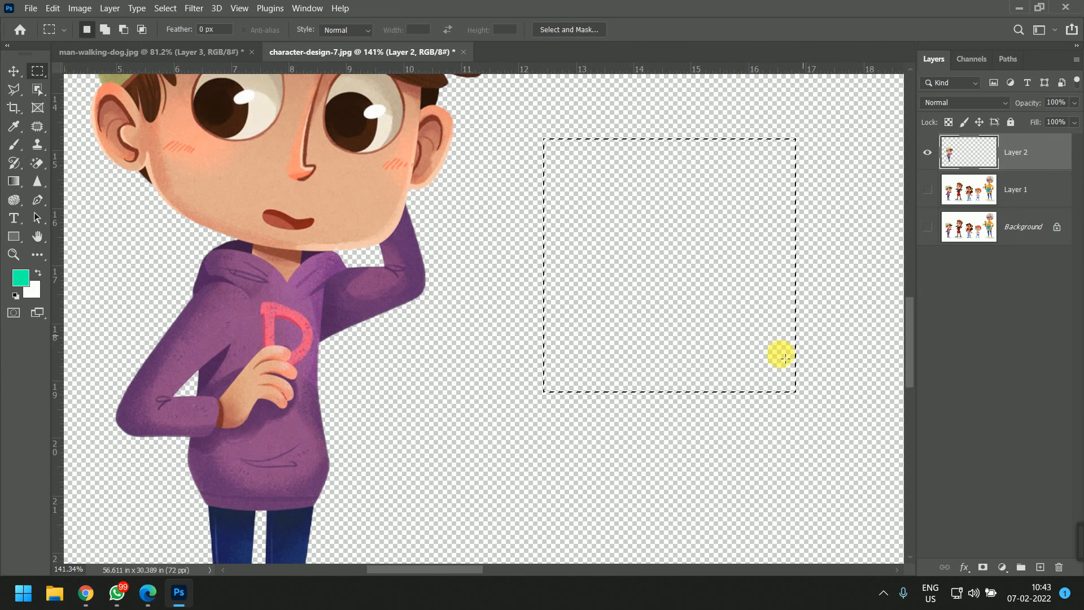
scroll(657, 330, "right", 2)
key("alt")
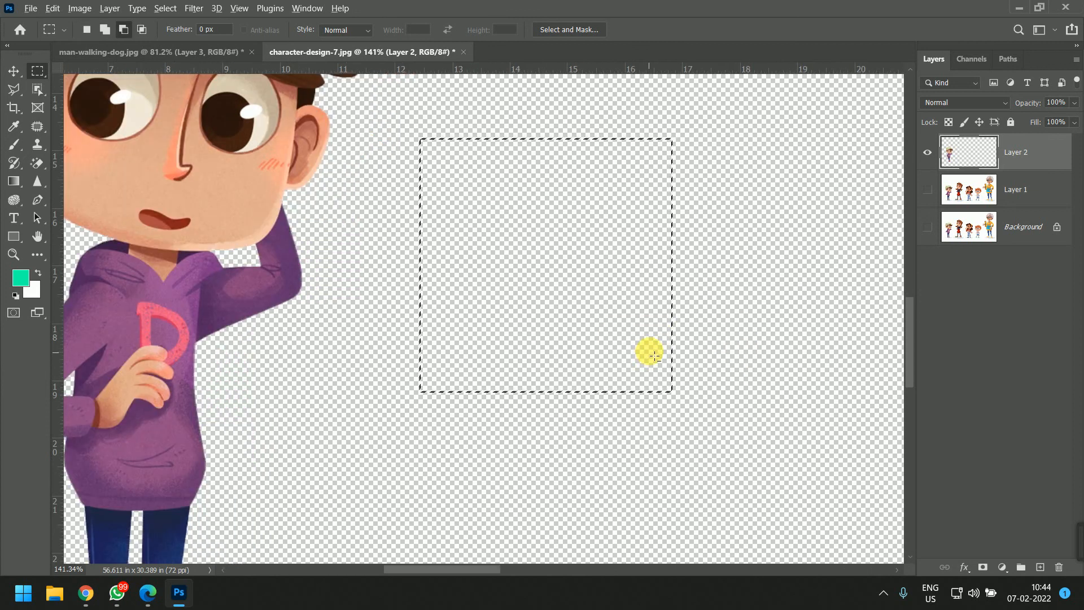
key("shift")
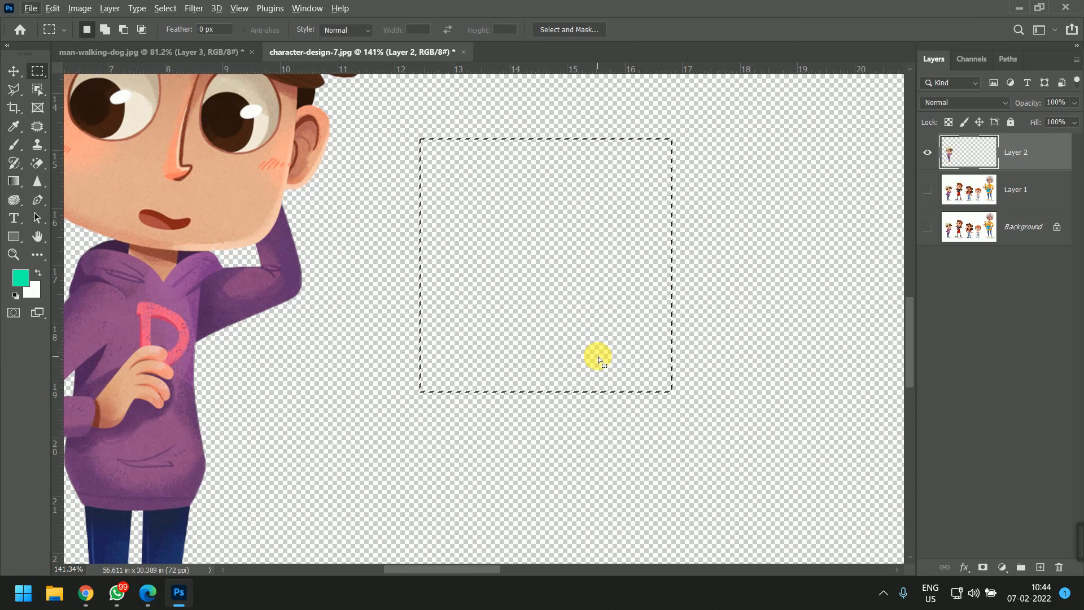
left_click(40, 89)
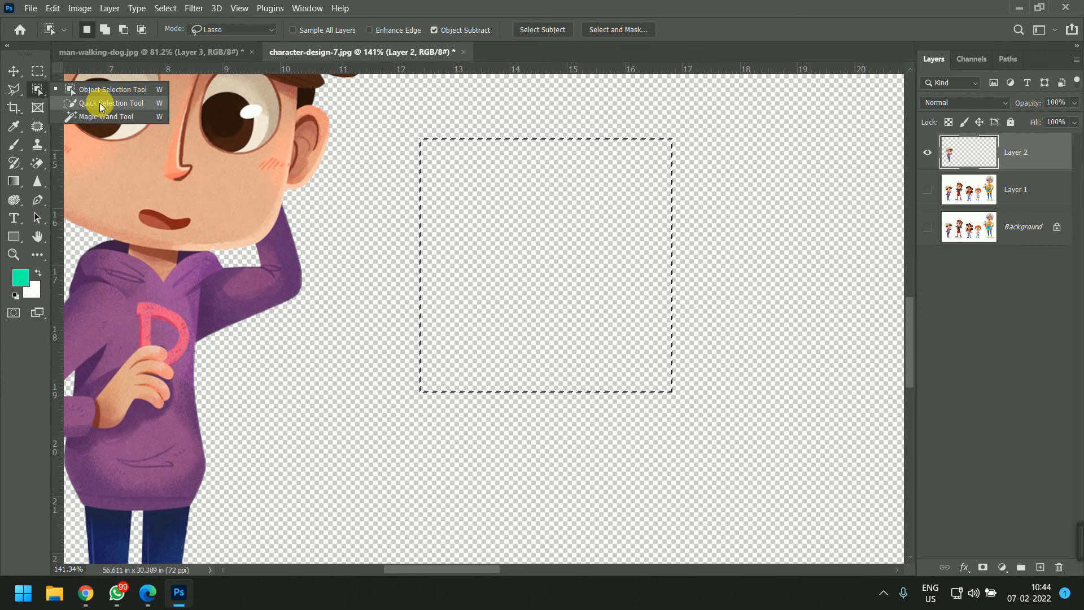
left_click(39, 77)
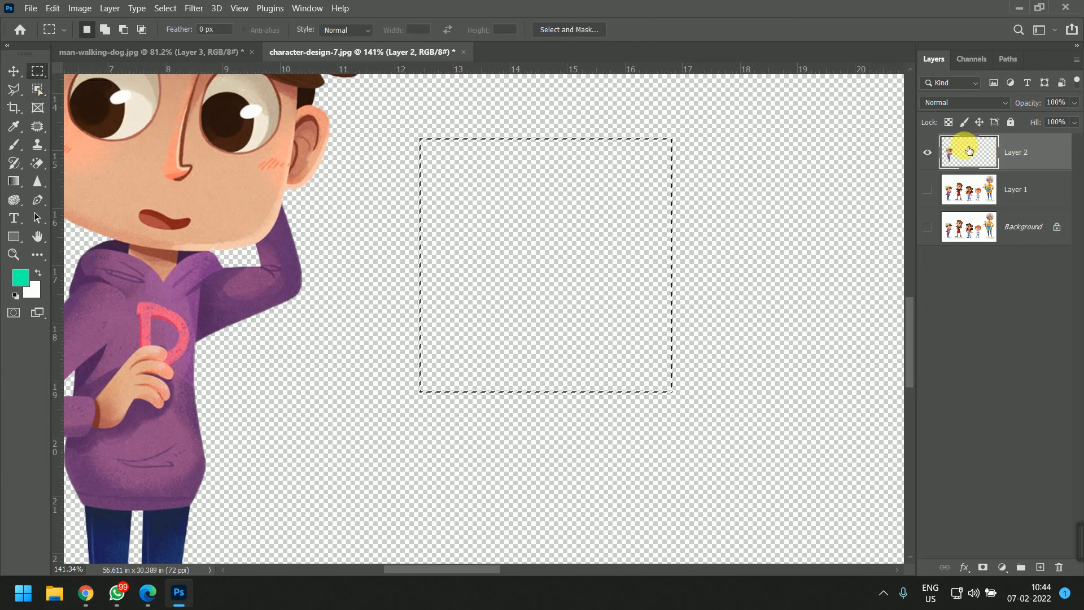
Step: Switch to man-walking-dog.jpg, hide Layer 3, show and select Layer 1, and clear the old head-shaped selection
left_click(150, 53)
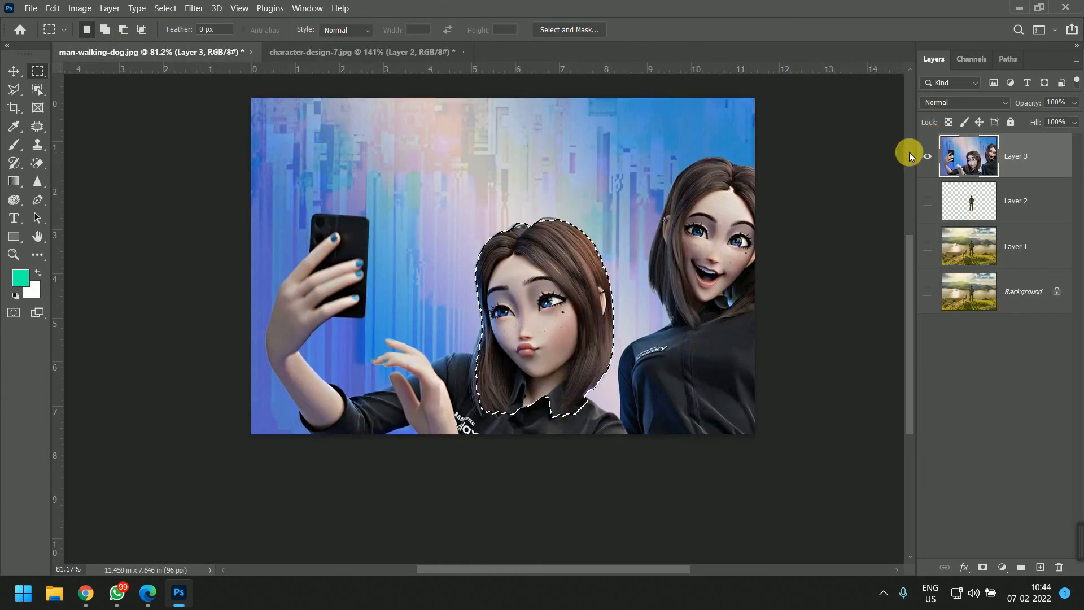
left_click(928, 156)
left_click(927, 246)
left_click(964, 261)
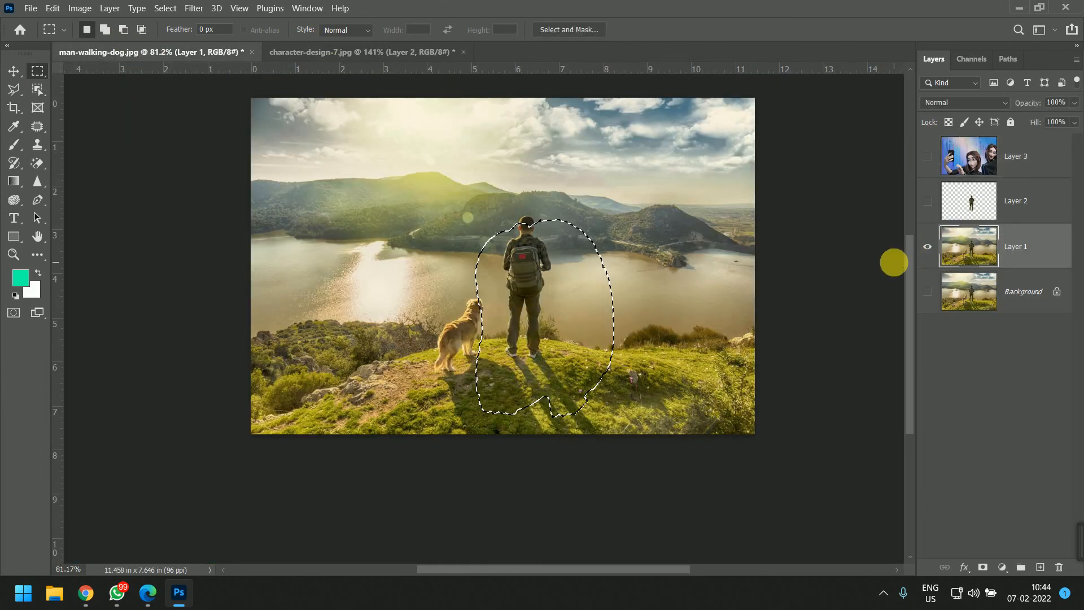
key("ctrl+d")
Step: Try the Quick Selection tool on the lake area nearest the photo's left edge, and clear that selection
left_click_drag(43, 86, 72, 107)
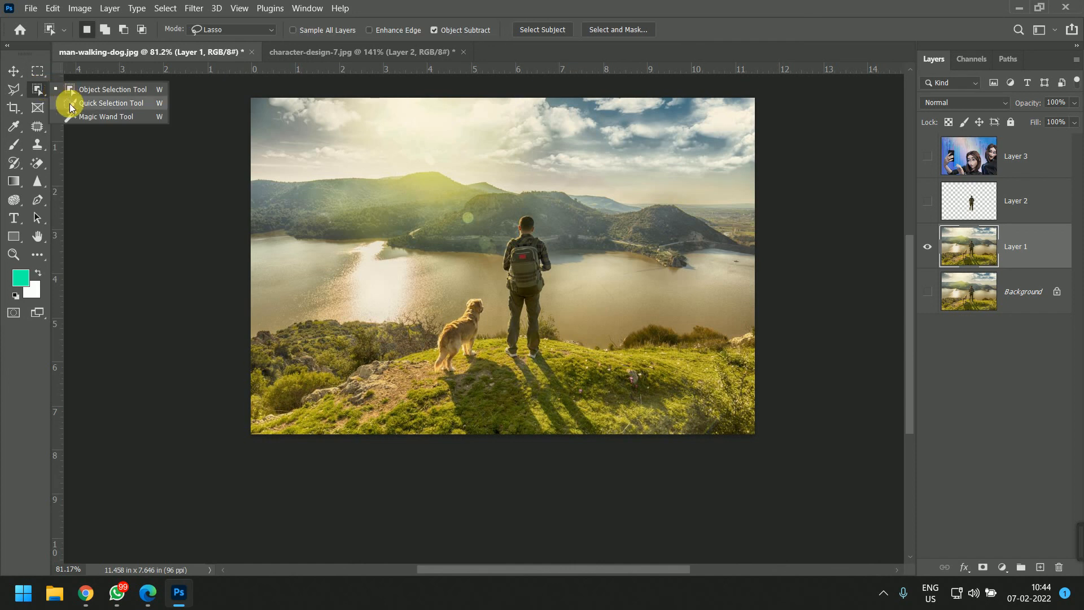
left_click(72, 107)
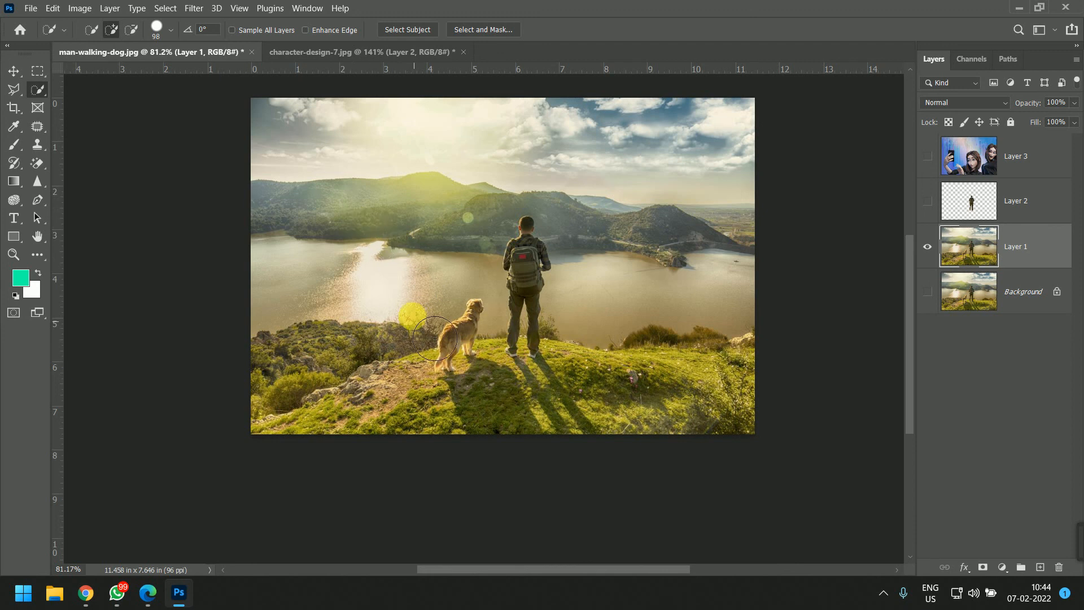
scroll(450, 303, "up", 3)
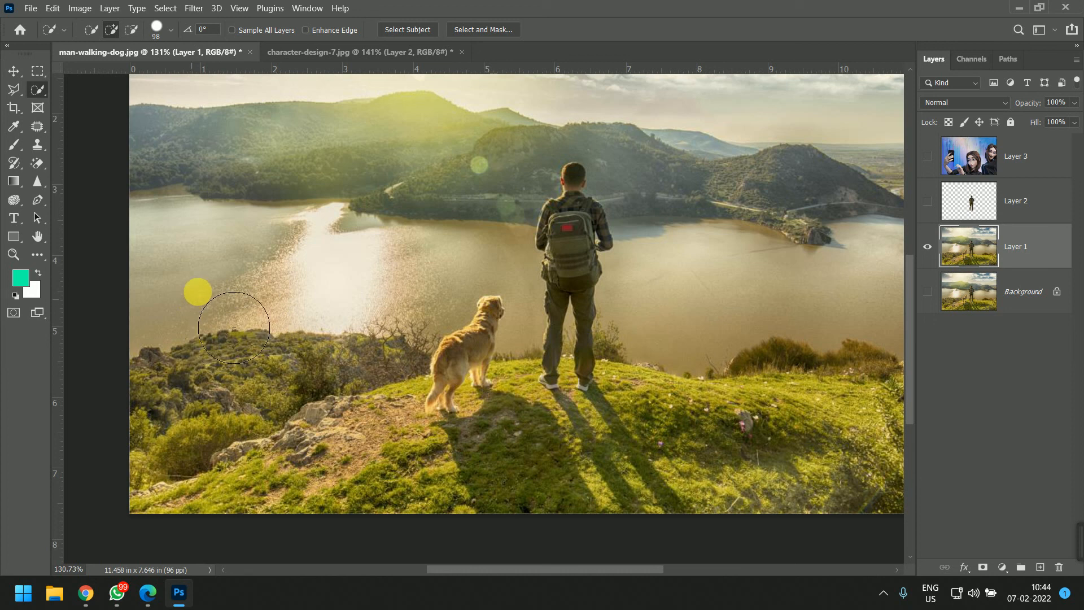
left_click(247, 298)
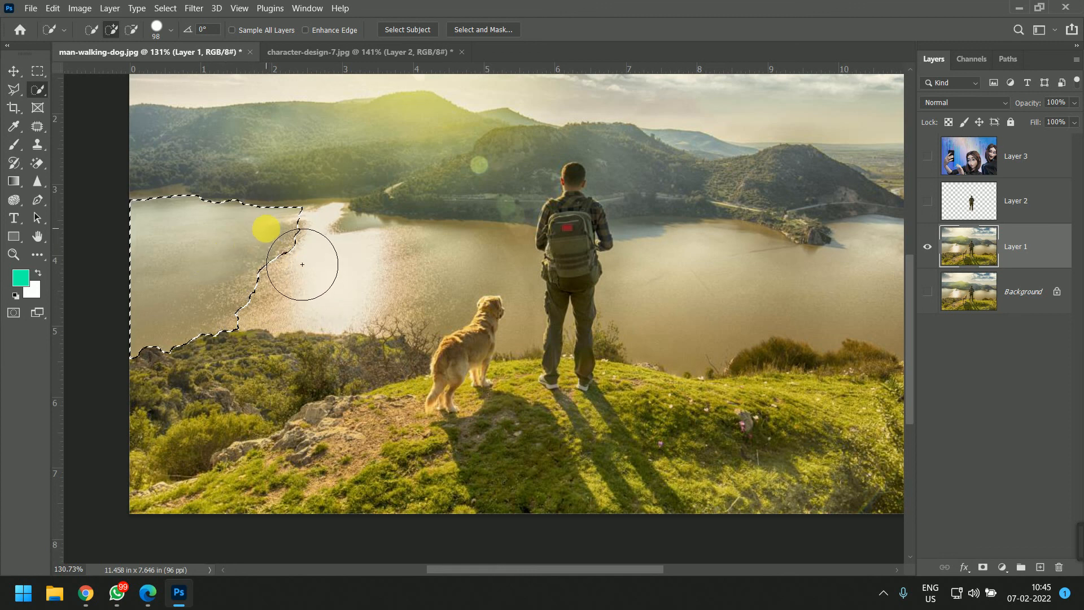
key("ctrl+d")
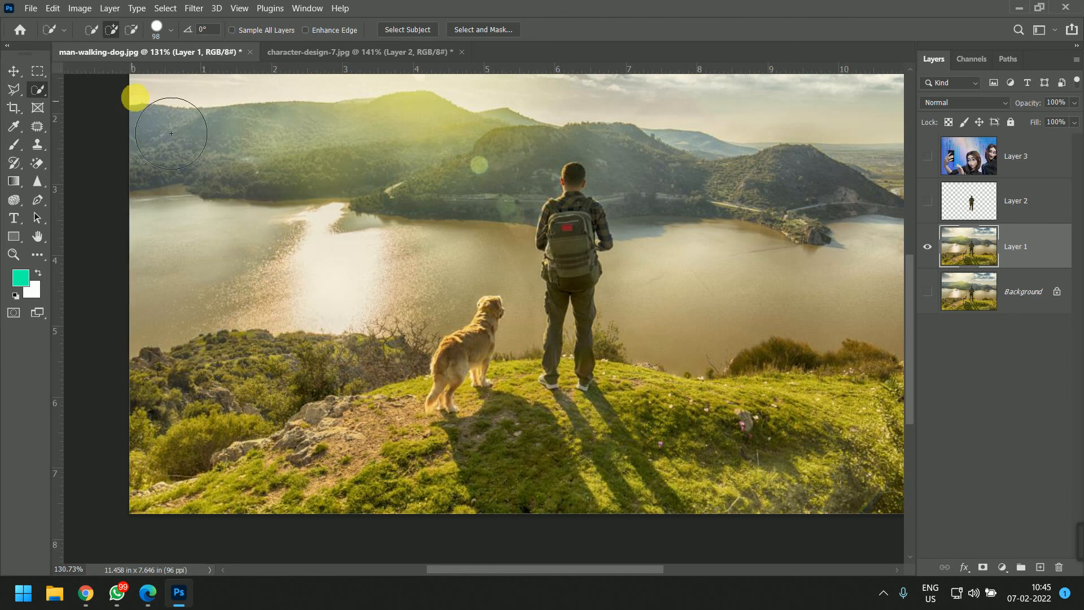
Step: Check the Quick Selection brush settings, try a new selection on the lake to the right of the man, and deselect it
left_click(169, 29)
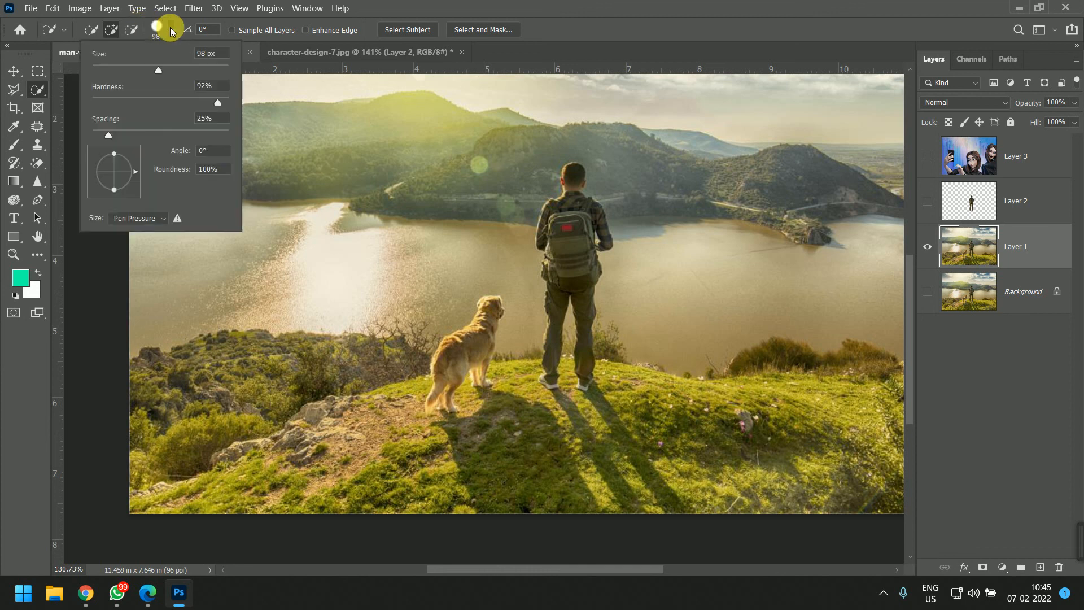
left_click(171, 27)
left_click(92, 28)
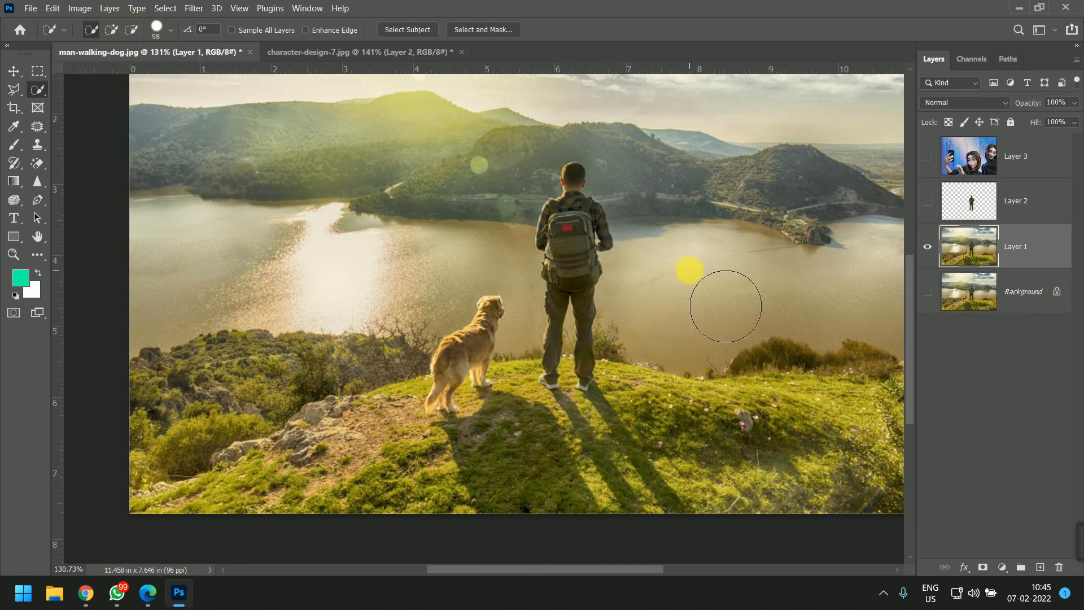
left_click(691, 271)
key("ctrl+d")
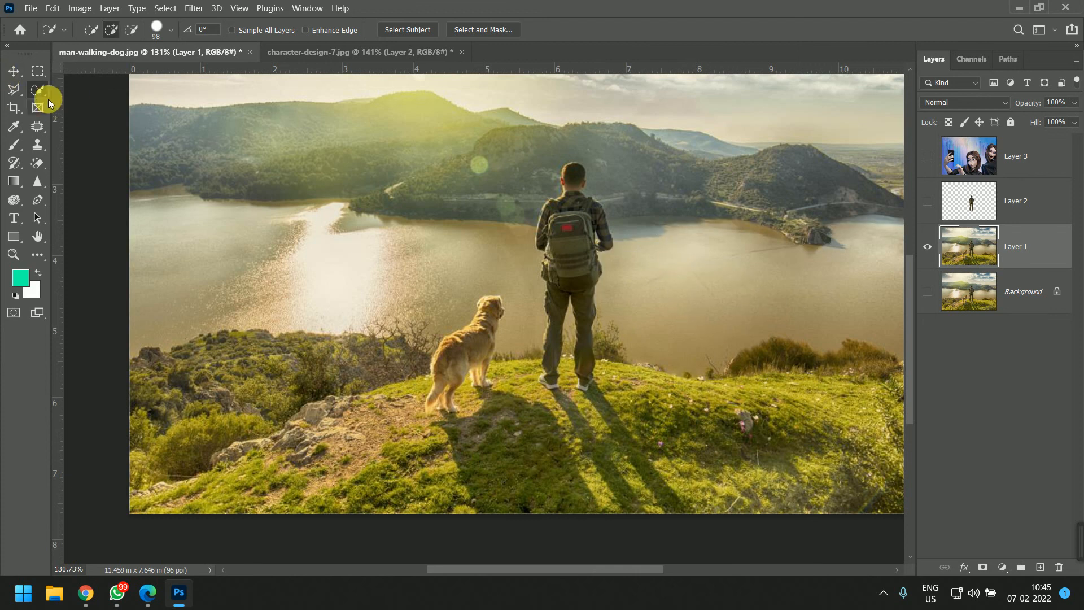
Step: Try Quick Selection strokes on the lake's left part and on the bright sun reflection, and clear the selection
right_click(36, 87)
left_click(73, 103)
left_click_drag(304, 293, 314, 290)
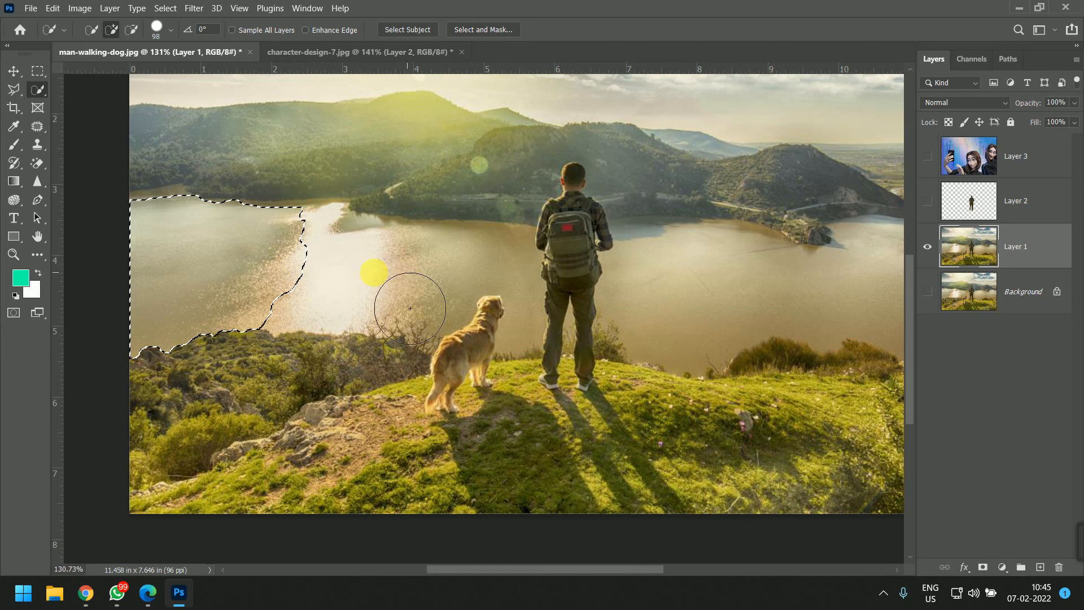
mouse_move(335, 287)
left_mouse_down()
mouse_move(363, 303)
mouse_move(333, 274)
mouse_move(368, 302)
mouse_move(363, 279)
mouse_move(376, 310)
left_mouse_up()
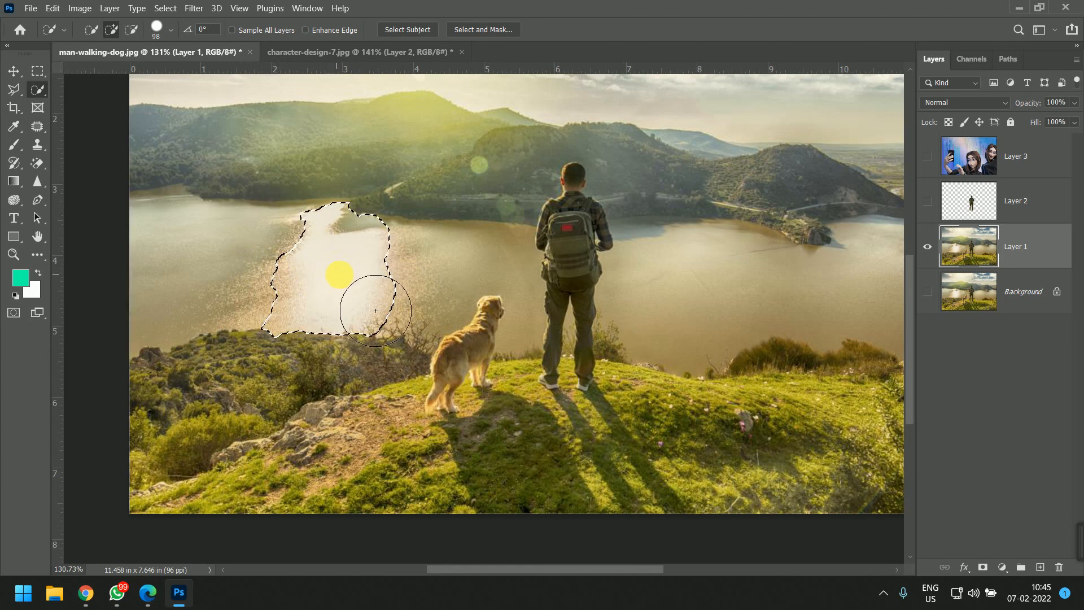
left_click_drag(336, 277, 338, 276)
left_click_drag(370, 309, 376, 307)
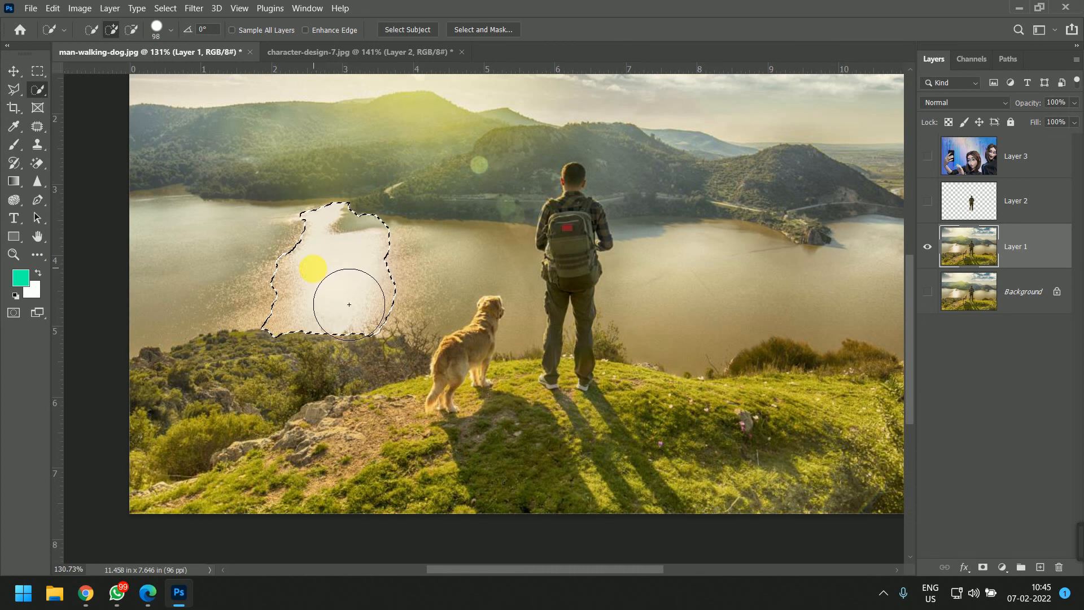
scroll(321, 271, "up", 1)
key("ctrl+d")
Step: Set the Quick Selection brush to 35 px and select the lake from the photo's left edge to the man
left_click_drag(340, 272, 296, 274)
scroll(295, 274, "up", 5)
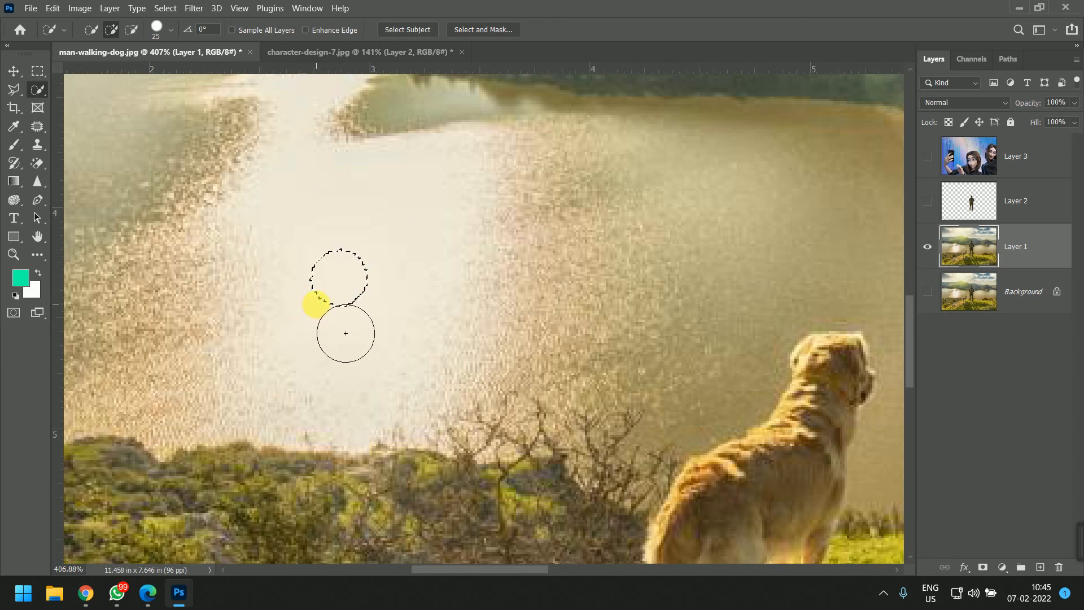
key("bracketright")
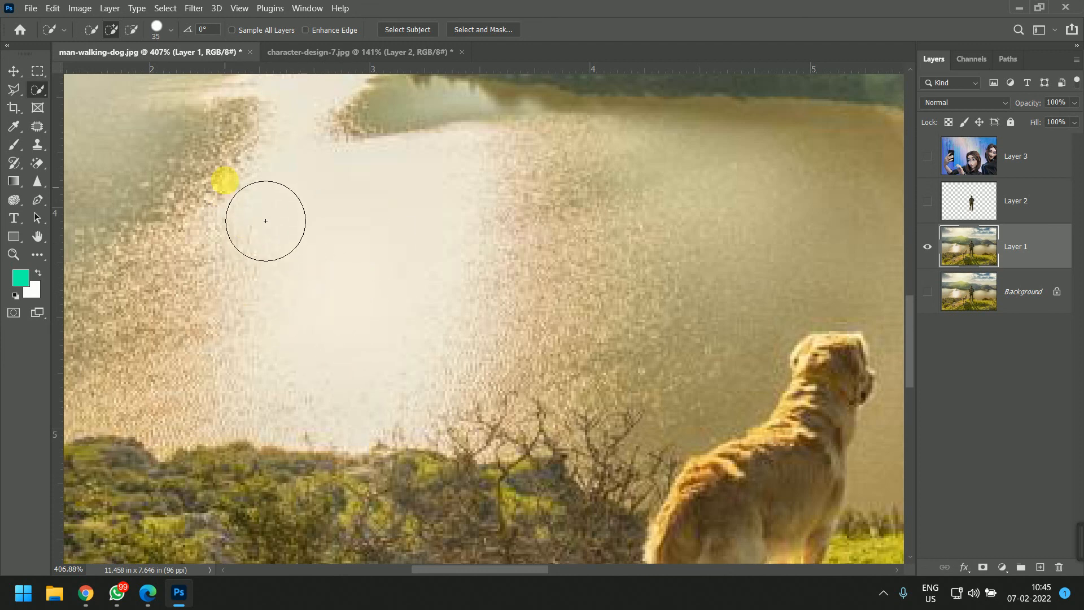
left_click(226, 159)
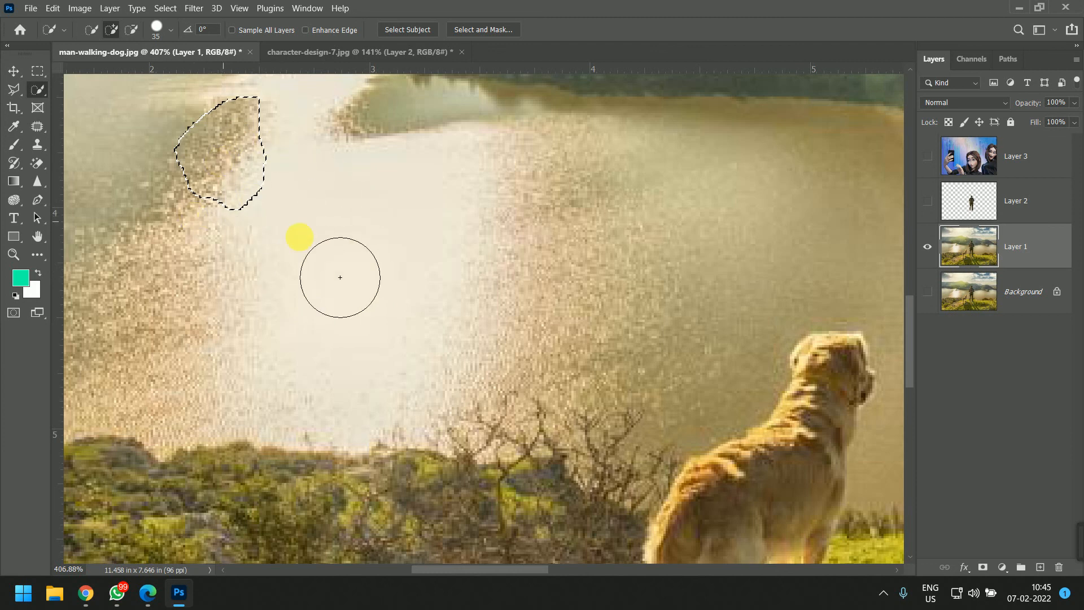
scroll(425, 317, "down", 4)
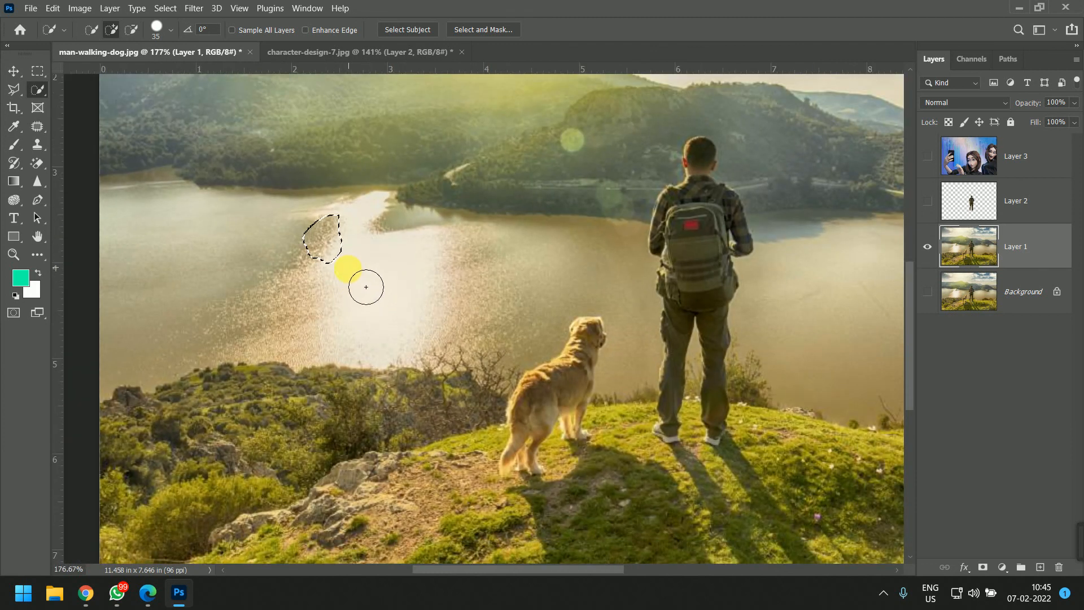
mouse_move(345, 282)
left_mouse_down()
mouse_move(232, 264)
mouse_move(148, 207)
mouse_move(174, 202)
mouse_move(420, 299)
mouse_move(485, 304)
mouse_move(469, 289)
mouse_move(485, 304)
mouse_move(533, 297)
left_mouse_up()
scroll(608, 384, "down", 5)
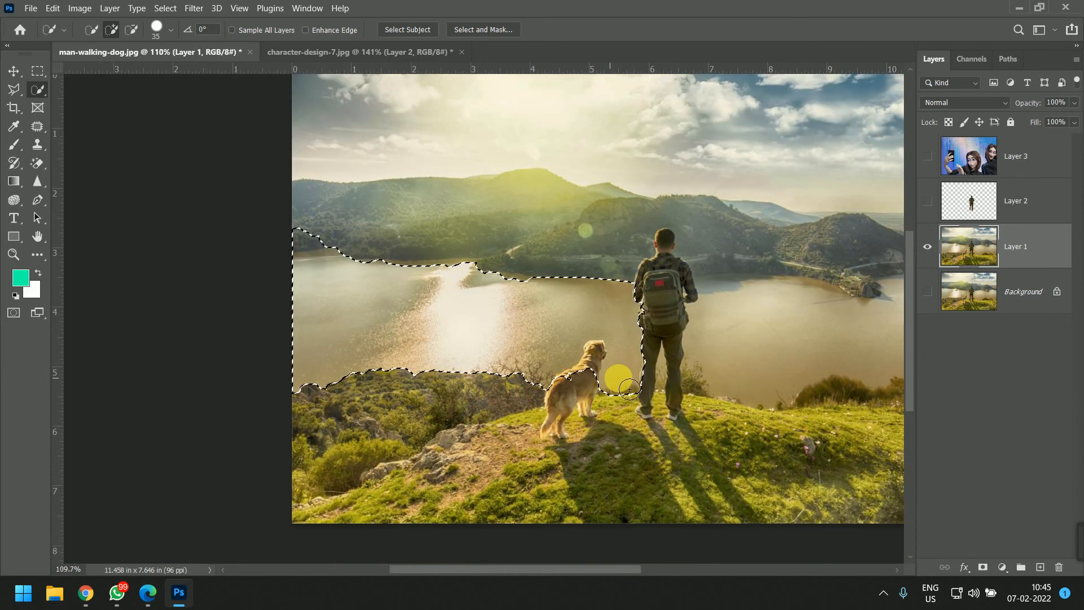
Step: Reduce the brush to 7 px, subtract the hillside overlap from the lake selection, and add the missed strip along the far shoreline
scroll(310, 256, "up", 10)
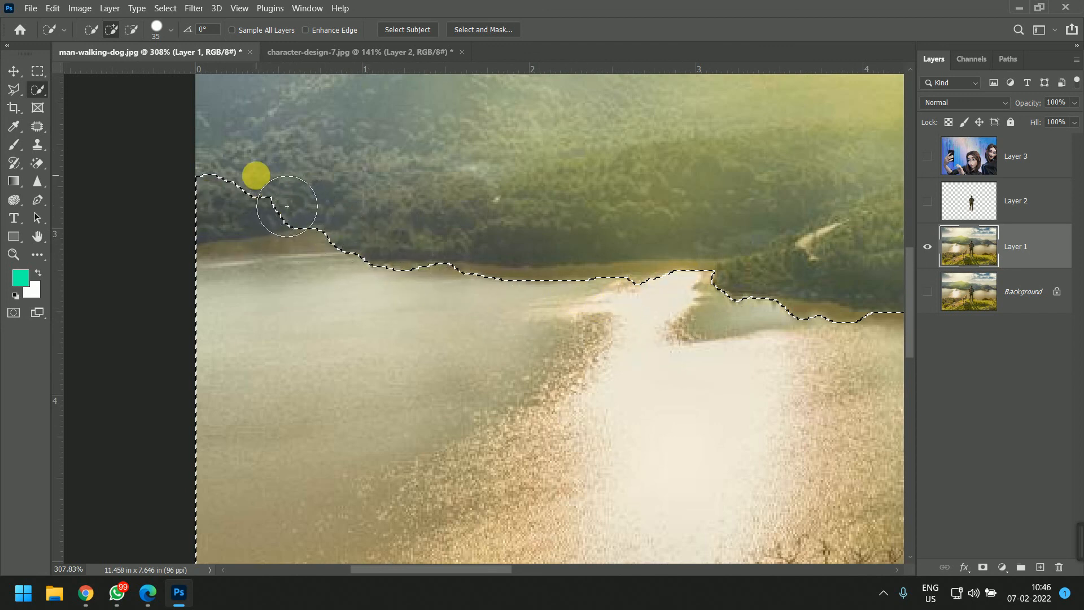
key("alt")
mouse_move(262, 217)
left_mouse_down()
mouse_move(303, 226)
mouse_move(291, 237)
mouse_move(266, 225)
mouse_move(278, 226)
mouse_move(237, 231)
left_mouse_up()
right_click(257, 215, "alt")
scroll(266, 236, "up", 2)
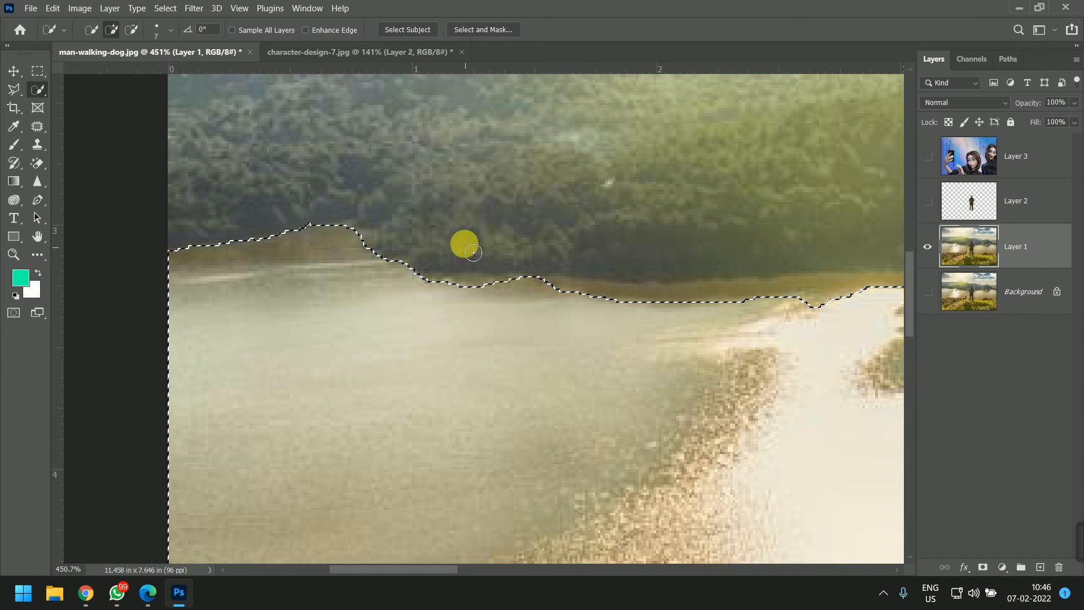
scroll(485, 287, "down", 1)
mouse_move(485, 287)
left_mouse_down()
mouse_move(482, 273)
mouse_move(431, 265)
mouse_move(630, 288)
mouse_move(837, 292)
mouse_move(840, 280)
mouse_move(769, 280)
mouse_move(739, 302)
mouse_move(412, 285)
mouse_move(431, 262)
mouse_move(484, 256)
mouse_move(634, 353)
mouse_move(597, 322)
mouse_move(707, 329)
mouse_move(684, 338)
mouse_move(376, 292)
left_mouse_up()
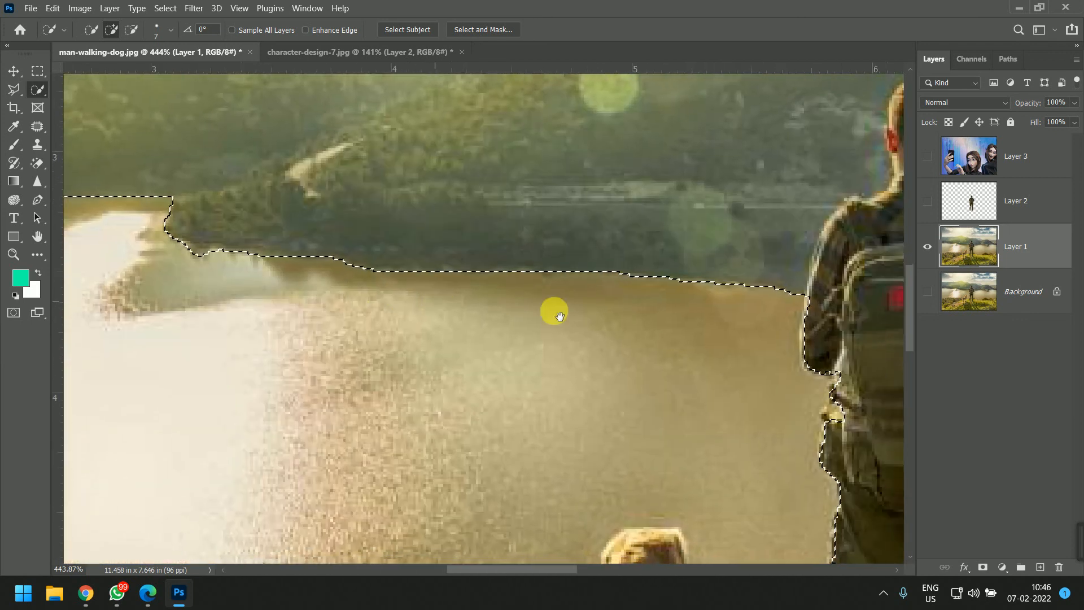
Step: Subtract the dog's head and back from the lake selection and refine its edge along the man's left side
left_click_drag(745, 341, 633, 221)
left_click_drag(670, 371, 666, 158)
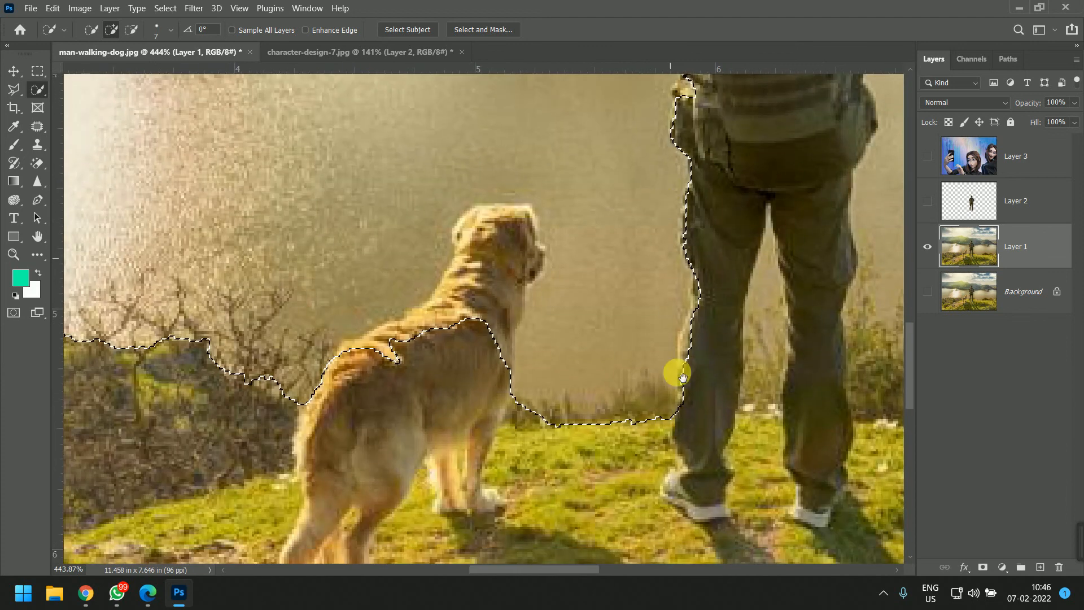
mouse_move(681, 424)
left_mouse_down()
mouse_move(685, 408)
mouse_move(564, 436)
mouse_move(523, 415)
mouse_move(498, 318)
mouse_move(503, 233)
mouse_move(400, 342)
mouse_move(299, 415)
mouse_move(450, 389)
left_mouse_up()
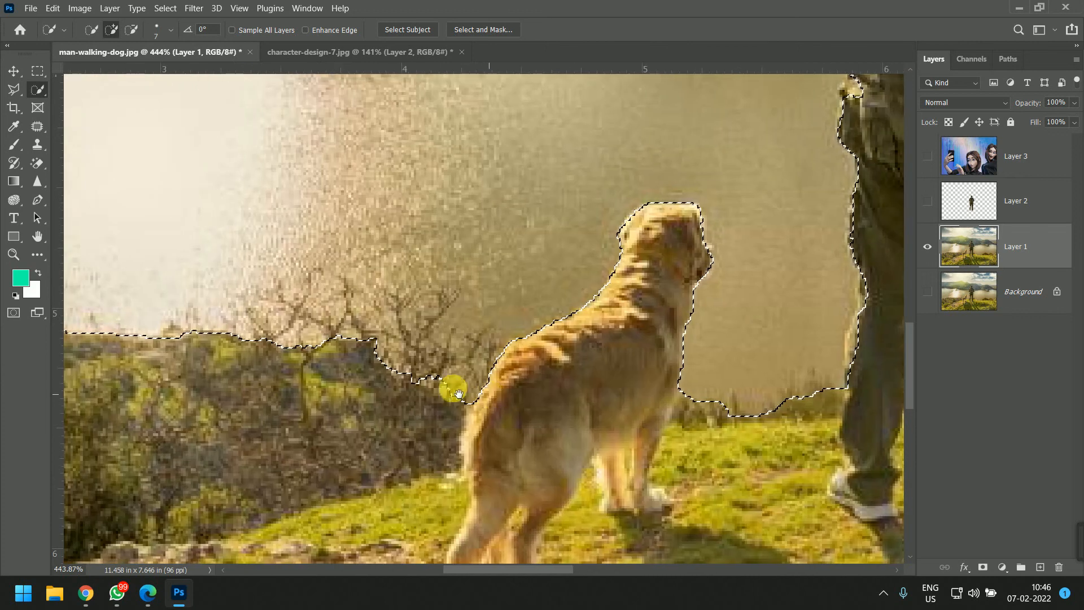
mouse_move(872, 356)
left_mouse_down()
mouse_move(871, 334)
mouse_move(866, 399)
mouse_move(880, 280)
mouse_move(871, 354)
mouse_move(844, 344)
mouse_move(872, 214)
mouse_move(864, 248)
left_mouse_up()
mouse_move(865, 113)
left_mouse_down()
mouse_move(778, 271)
mouse_move(767, 242)
mouse_move(792, 192)
left_mouse_up()
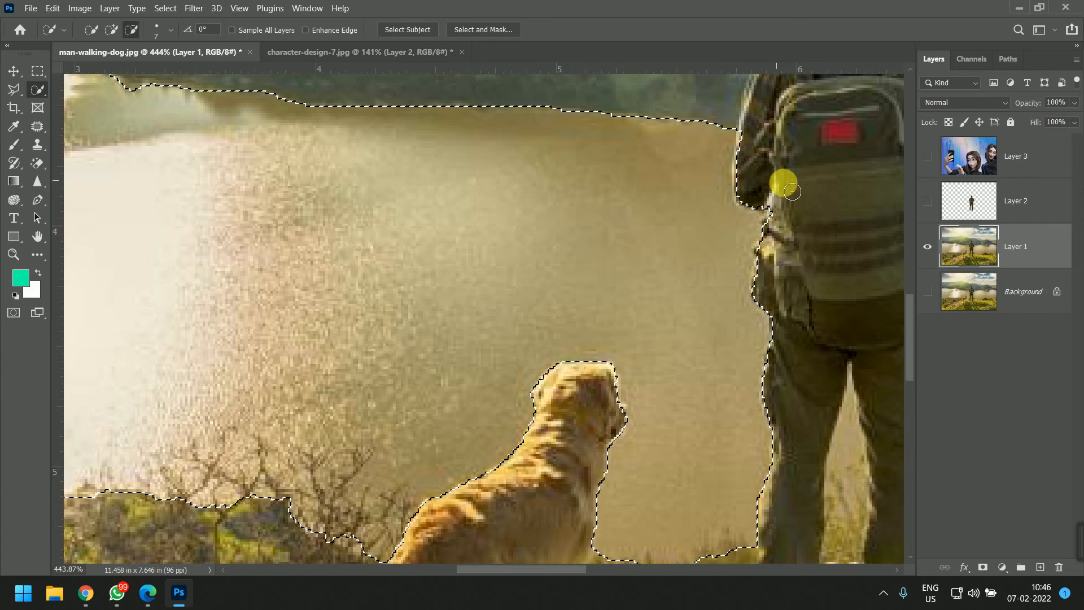
Step: Inspect the lake selection's edge along the near shoreline and around the dog and the man
left_click_drag(511, 384, 707, 201)
left_click_drag(189, 329, 718, 369)
left_click_drag(291, 388, 415, 344)
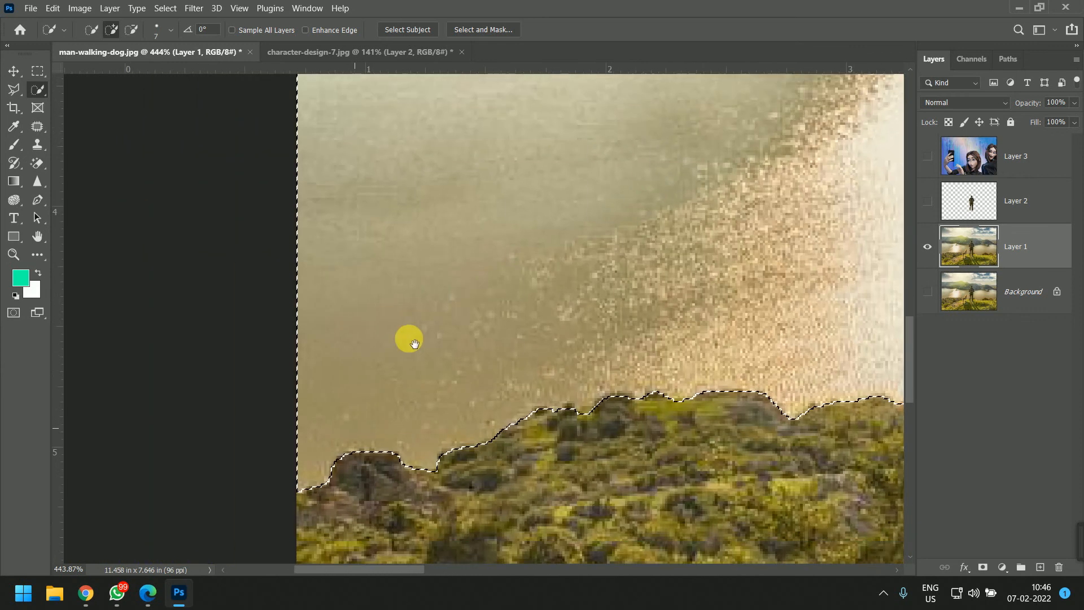
scroll(421, 344, "left", 6)
scroll(637, 387, "down", 5)
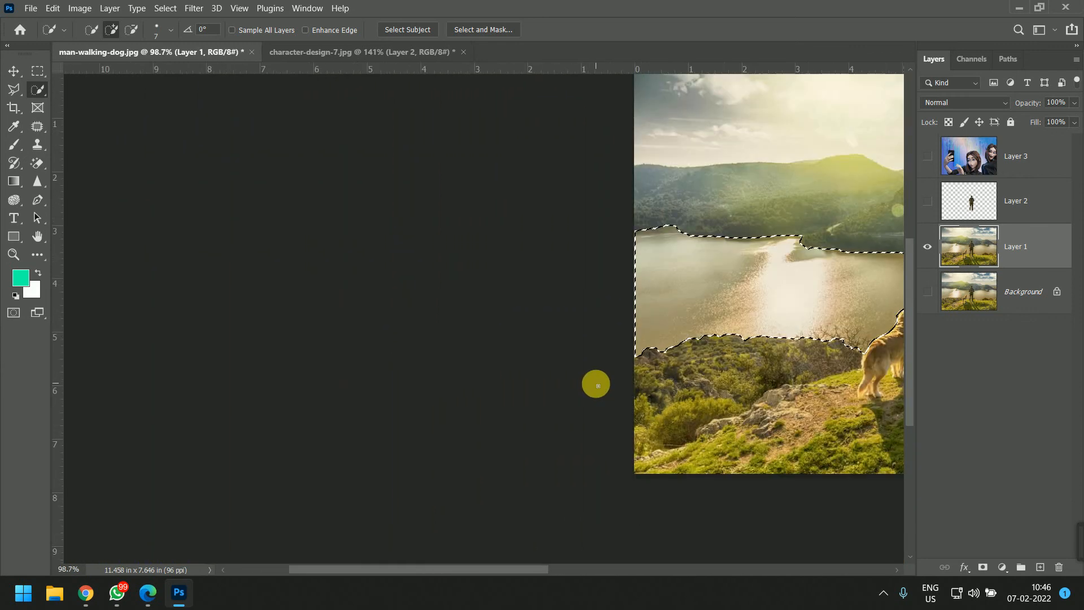
scroll(726, 326, "down", 1)
left_click_drag(794, 312, 435, 302)
scroll(454, 296, "up", 6)
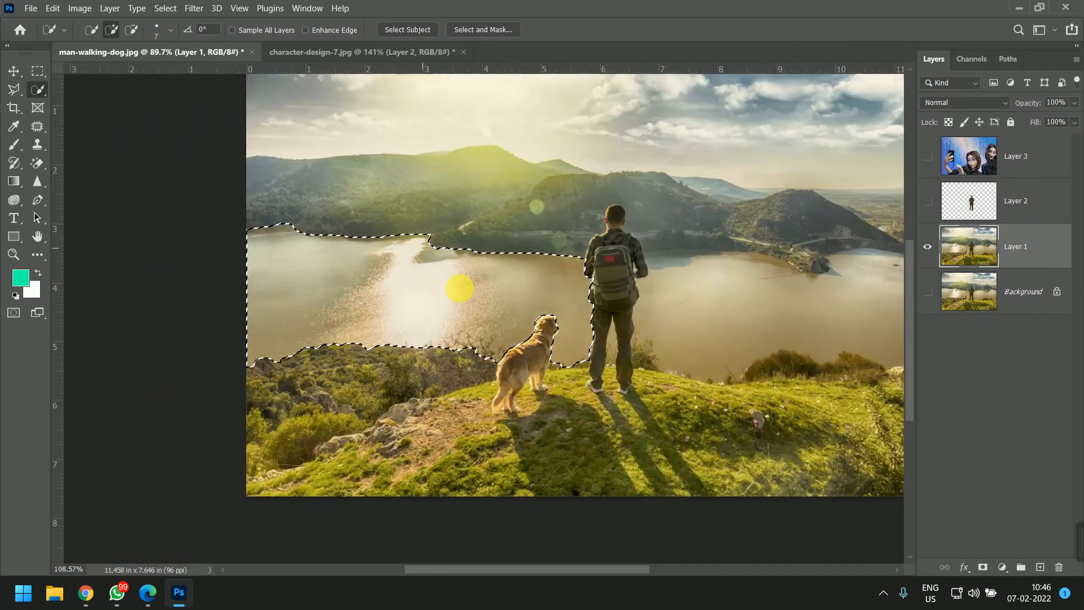
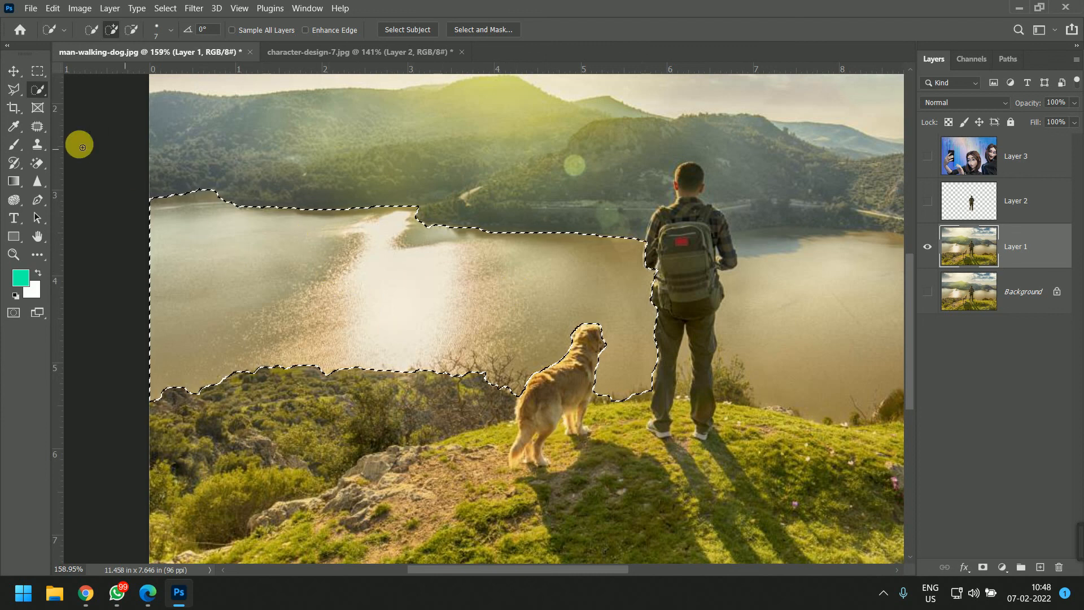
Step: Replace the selection with the lake area to the right of the man, using the Magic Wand tool
right_click(39, 85)
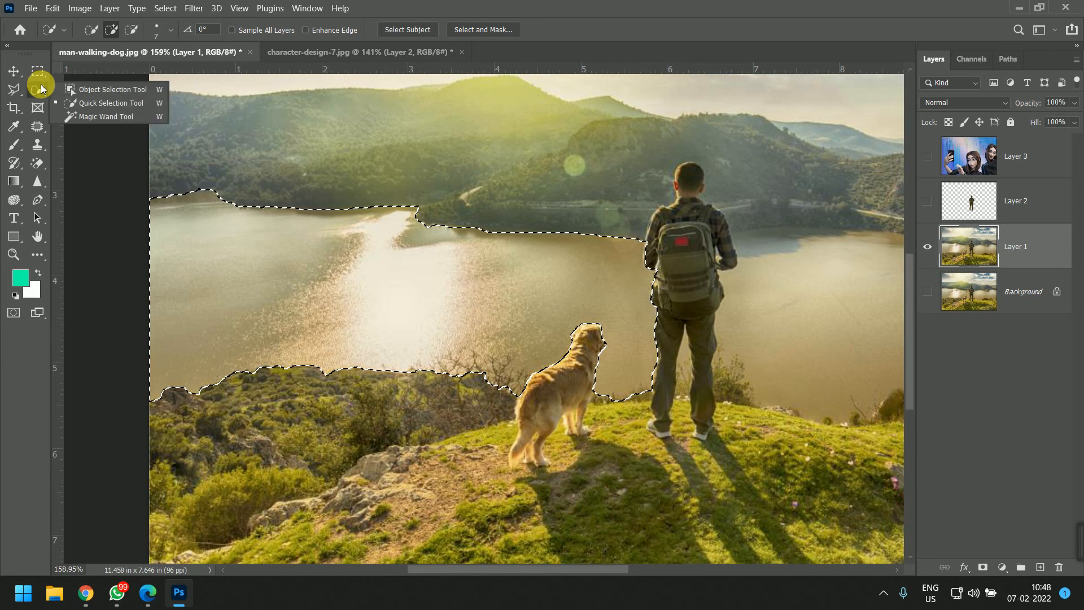
left_click(113, 119)
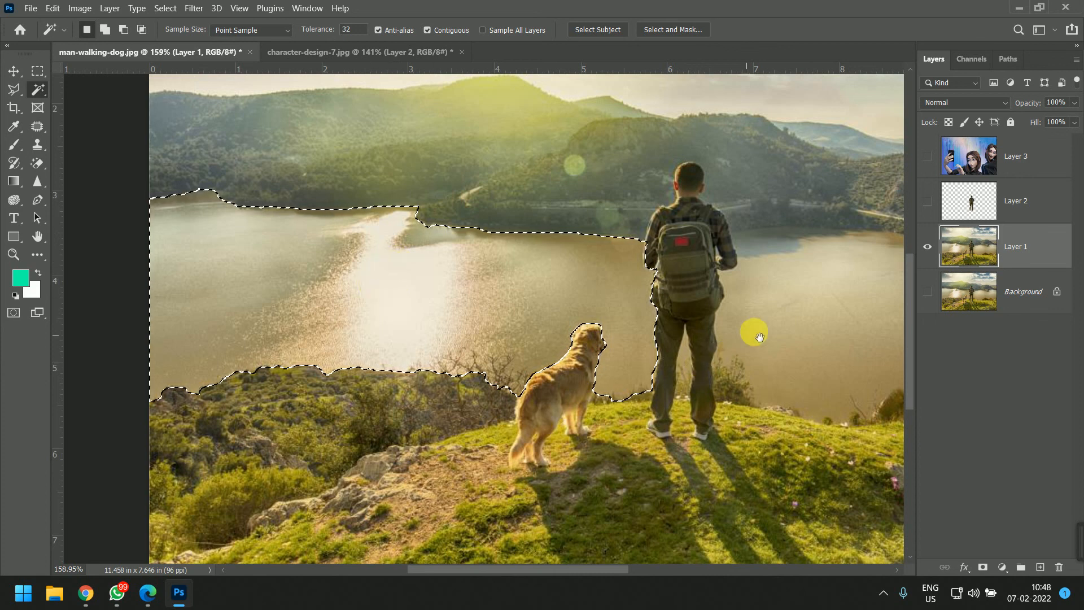
left_click_drag(754, 332, 485, 336)
scroll(617, 312, "up", 6)
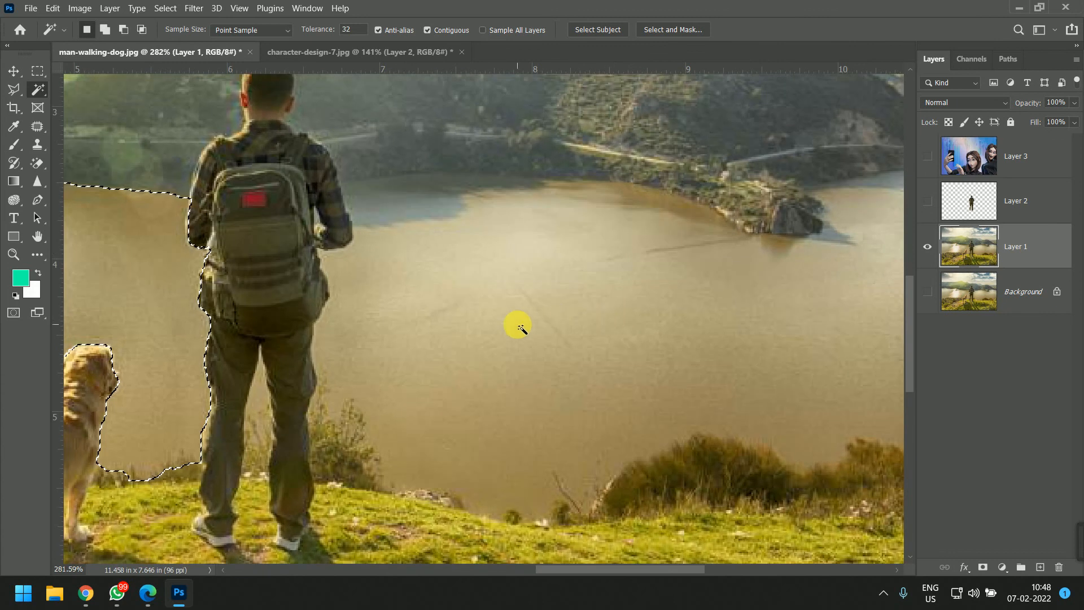
left_click(518, 325)
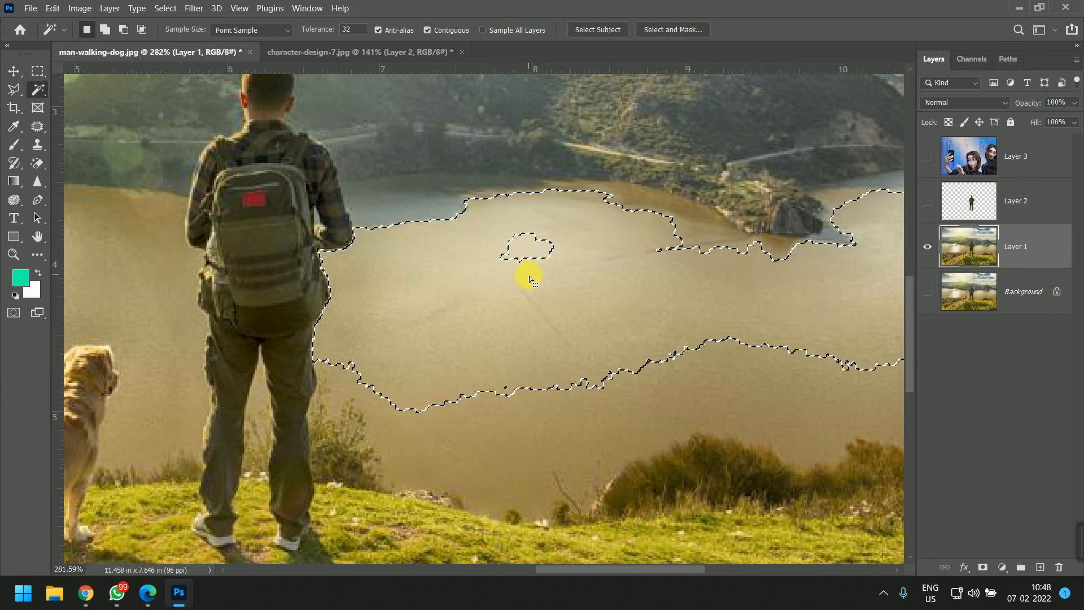
Step: Set the Magic Wand tolerance to 10 and select the lake water to the right of the man
scroll(714, 343, "down", 3)
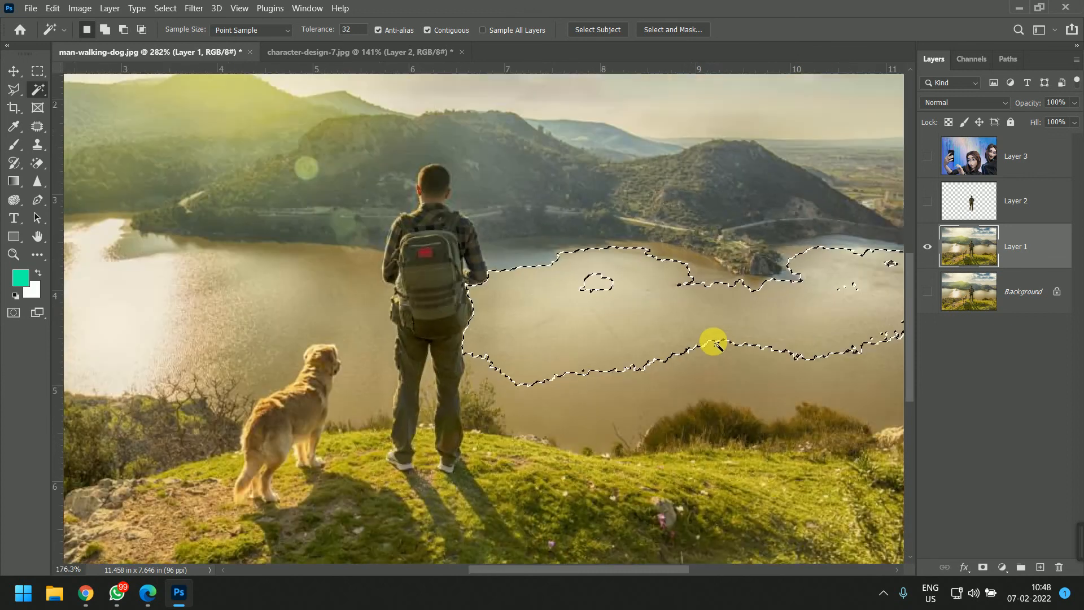
scroll(714, 342, "down", 3)
scroll(701, 337, "up", 3)
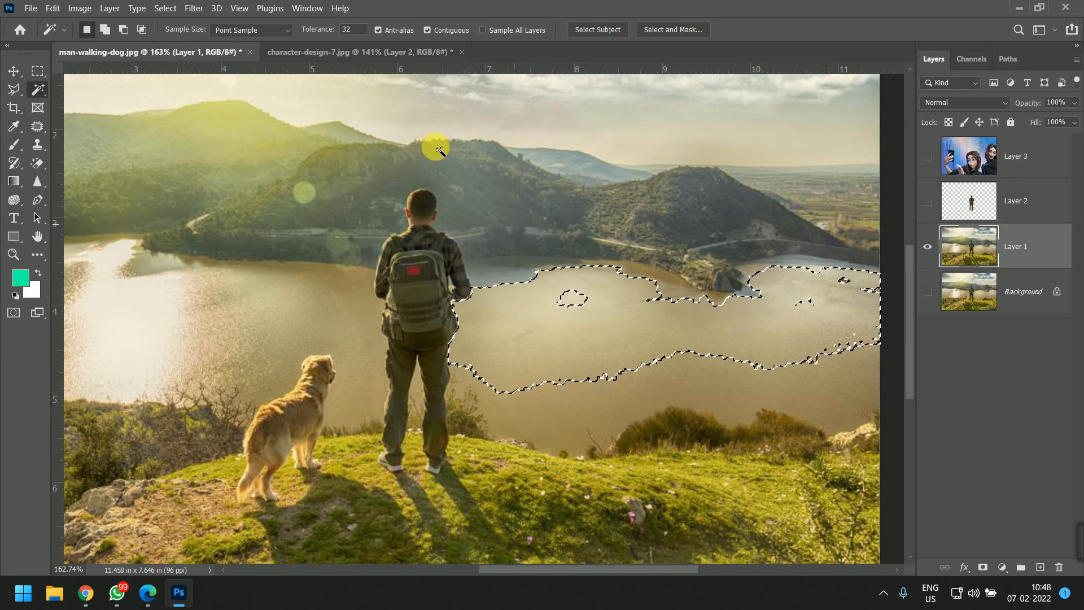
left_click(351, 29)
type("10")
key("Return")
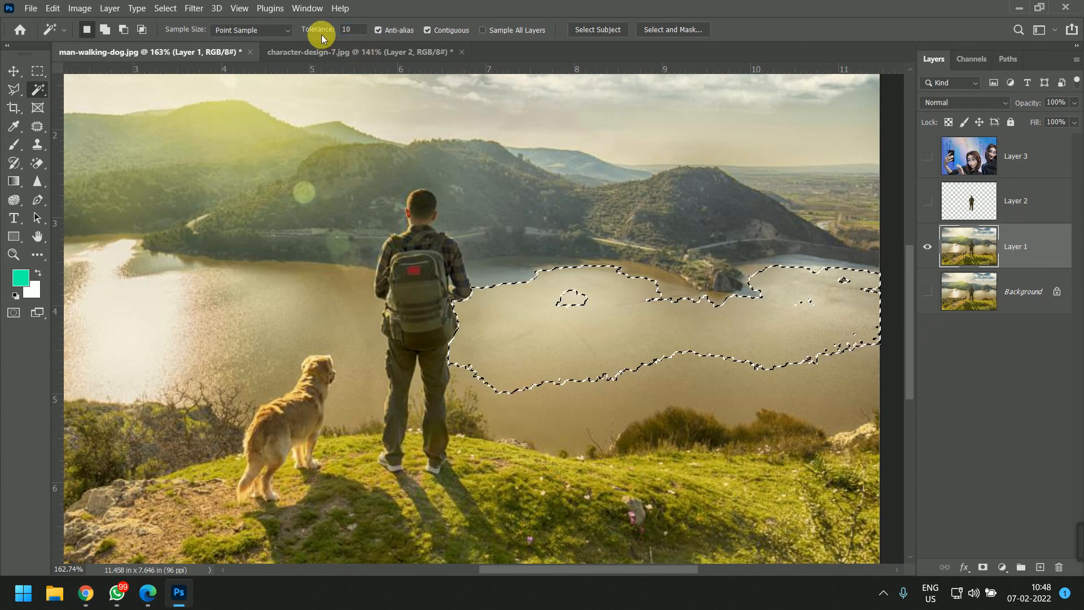
left_click(595, 289)
left_click(587, 329)
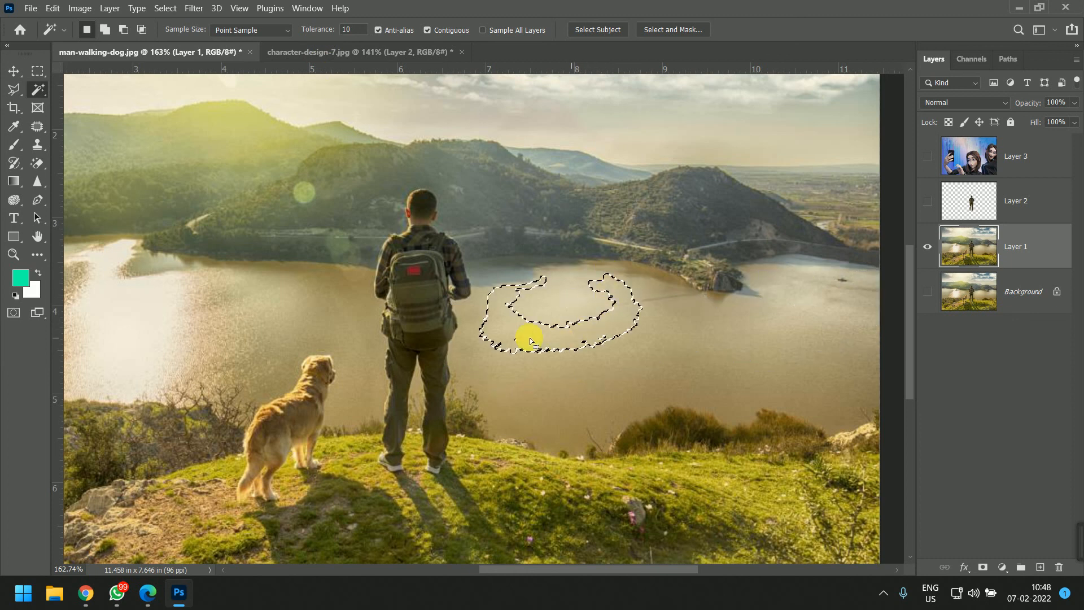
scroll(567, 322, "up", 5)
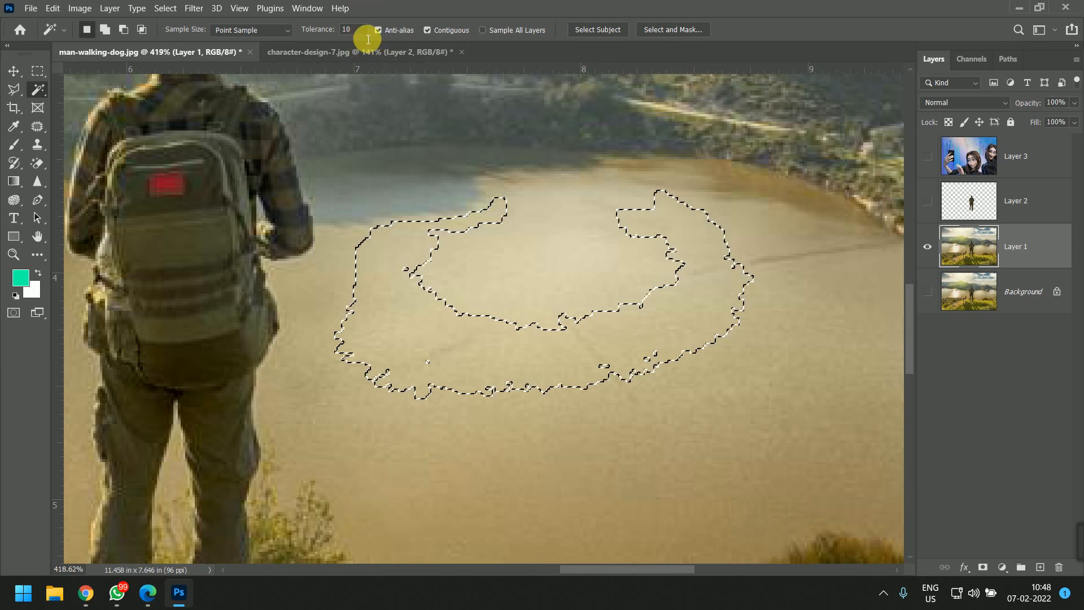
Step: Set the Magic Wand tolerance to 255 and make a new selection from the lake water
left_click(334, 37)
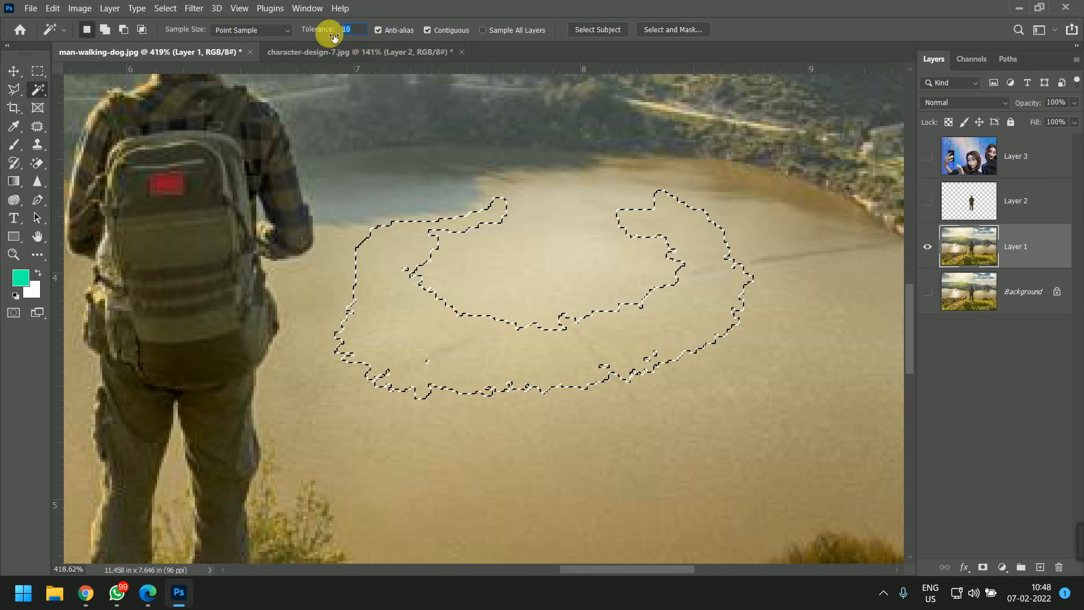
type("256")
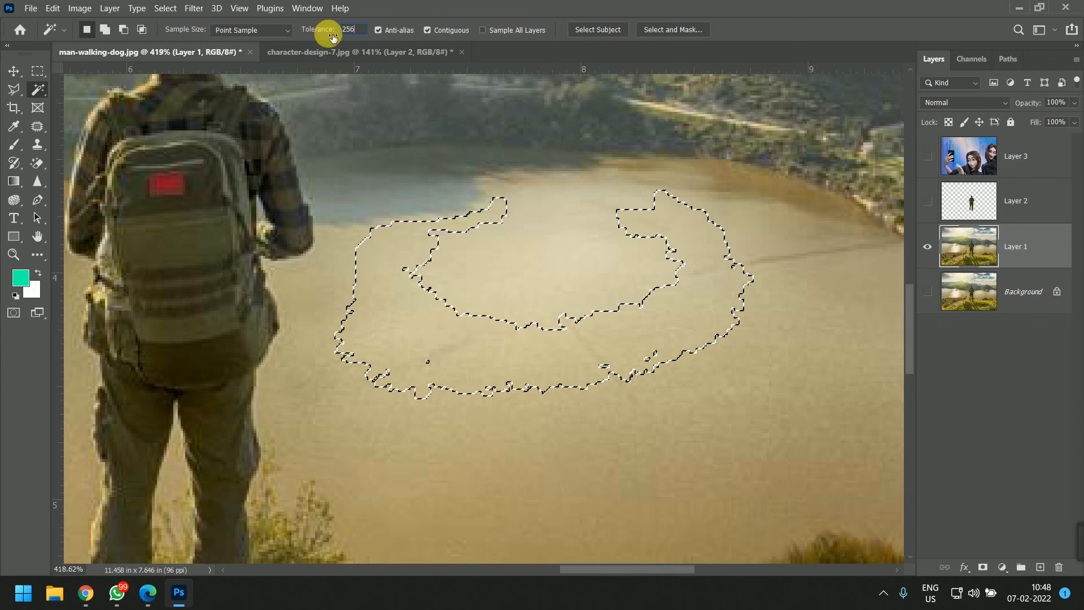
key("Return")
key("Return")
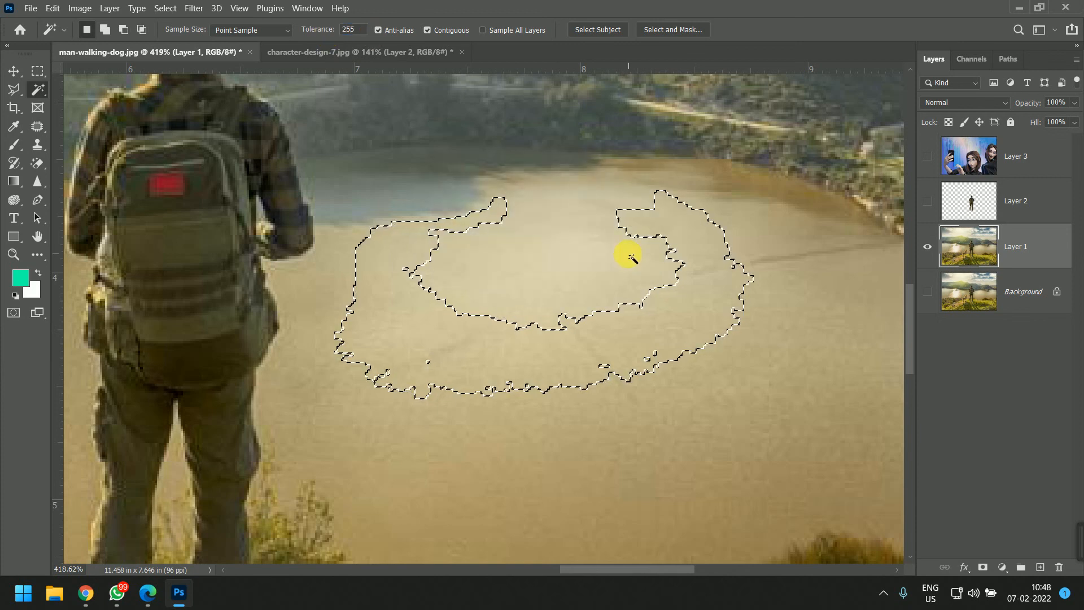
scroll(633, 257, "down", 6)
left_click(649, 286)
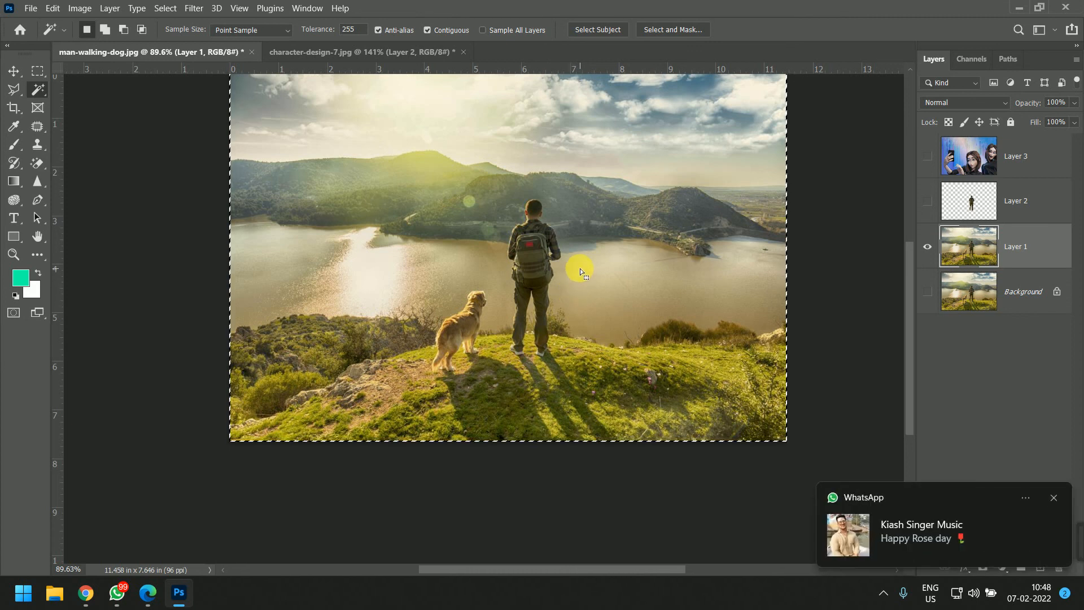
scroll(632, 279, "up", 3)
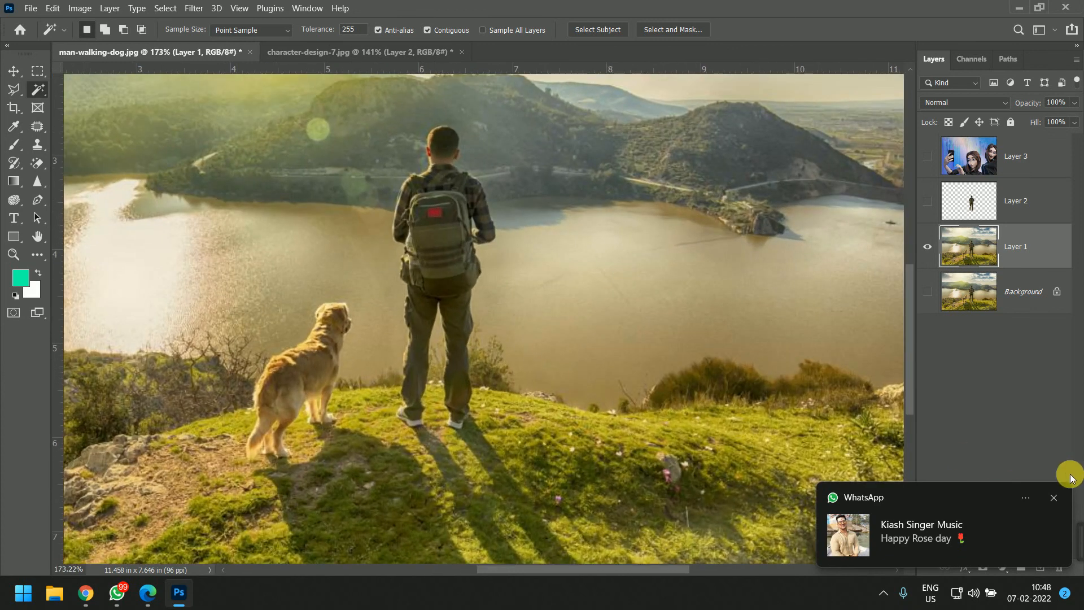
left_click(1054, 499)
scroll(614, 287, "up", 2)
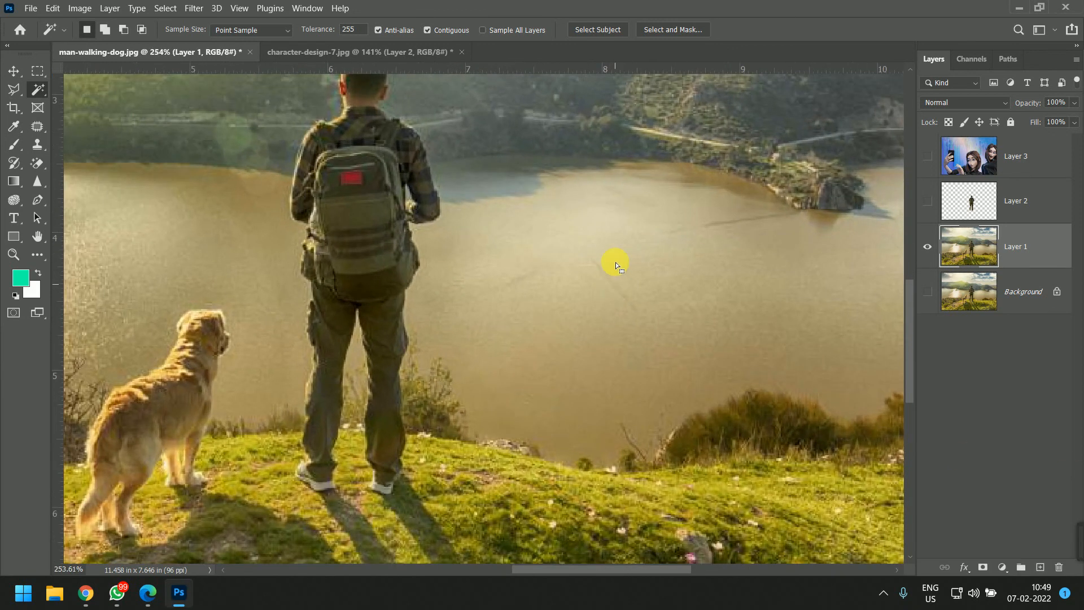
Step: Set the Magic Wand tolerance to 25 and reselect the lake water to the right of the man
left_click_drag(361, 32, 329, 41)
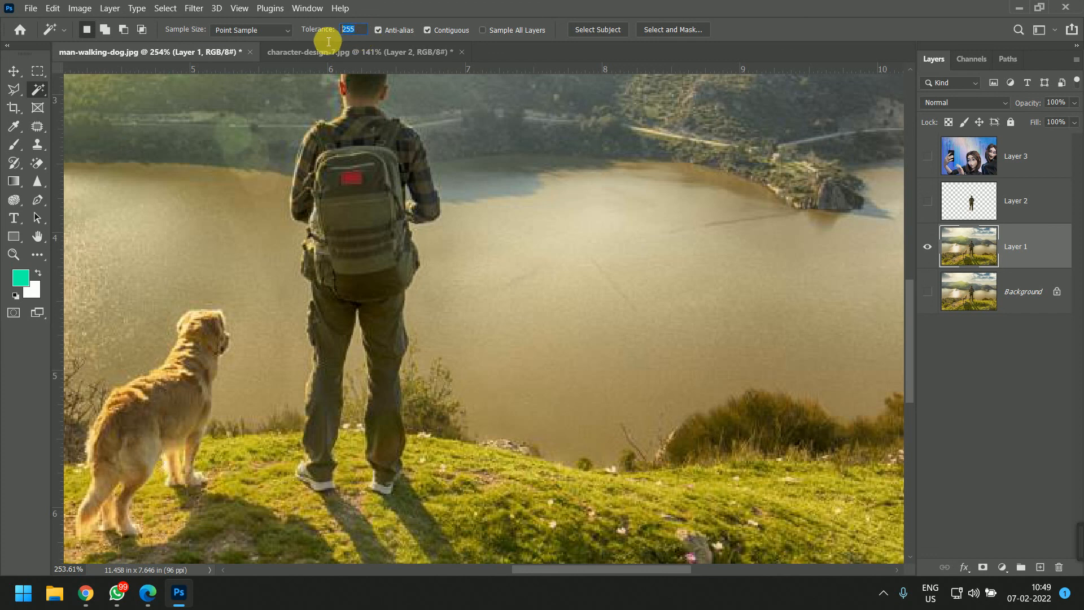
type("15")
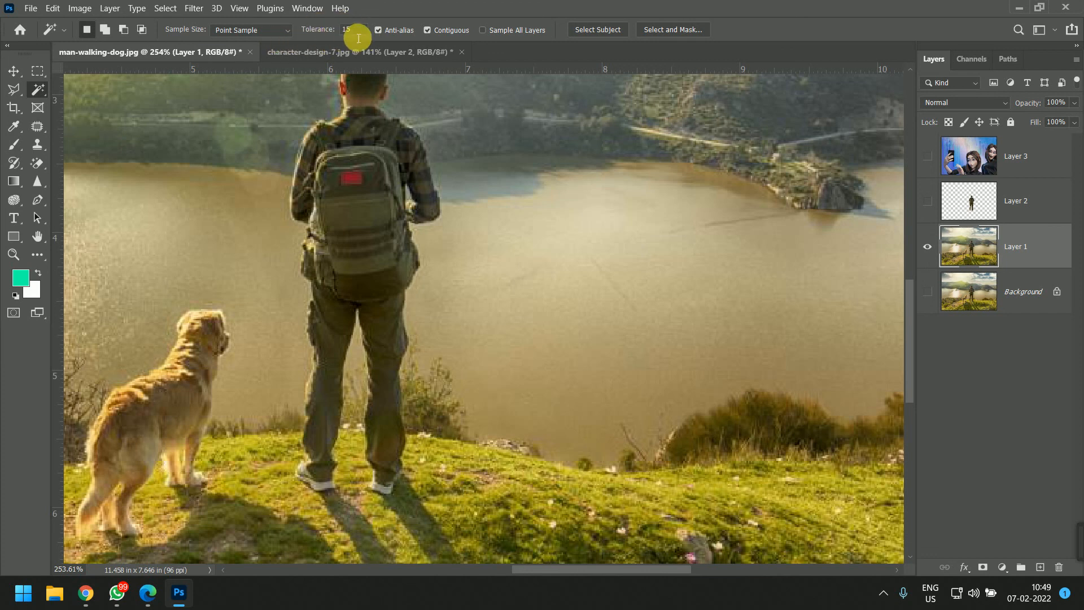
left_click_drag(355, 33, 299, 31)
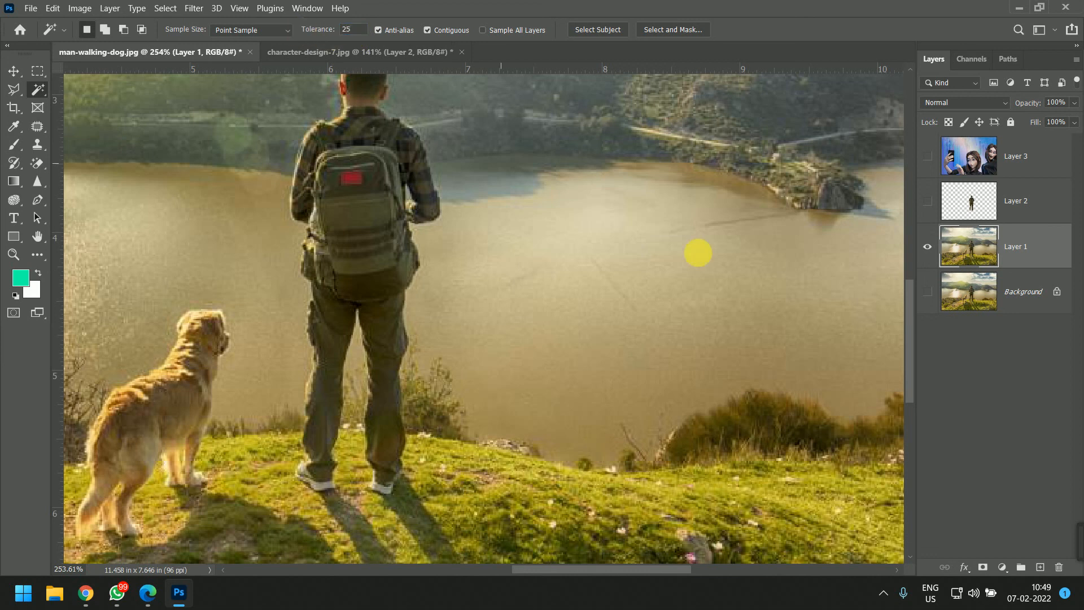
left_click(613, 284)
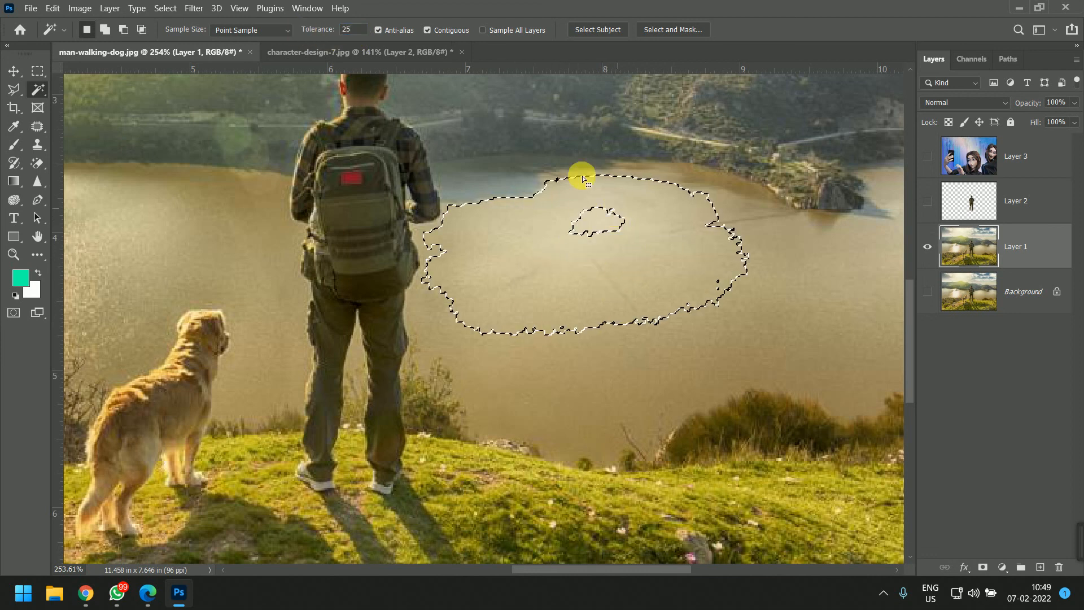
scroll(600, 218, "up", 3)
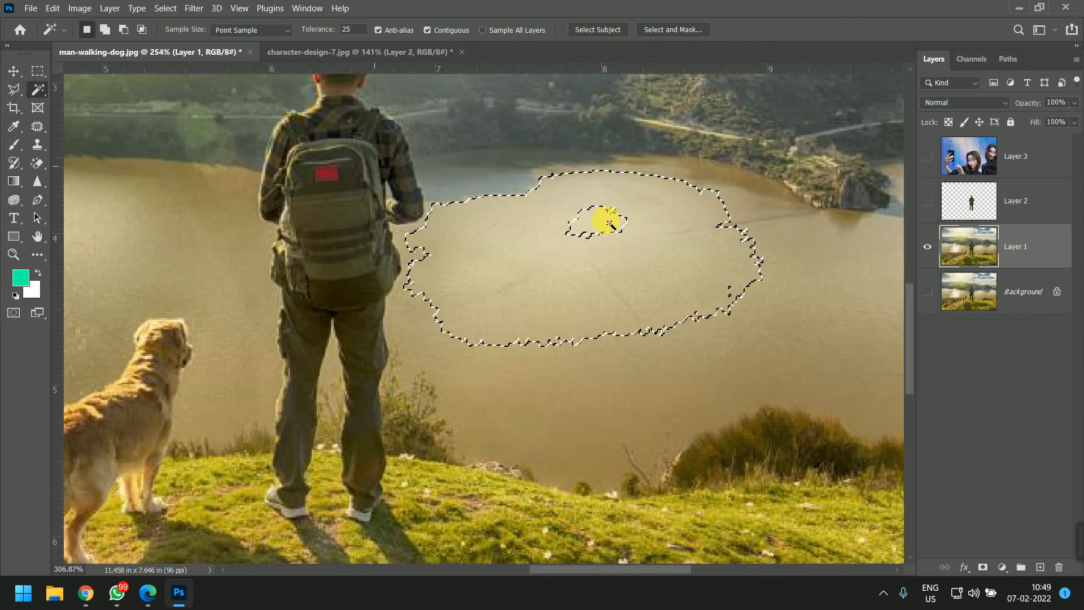
Step: Set the tolerance to 32, select the lake to the right of the man, and add its bright central patch to the selection
left_click_drag(362, 38, 328, 39)
type("32")
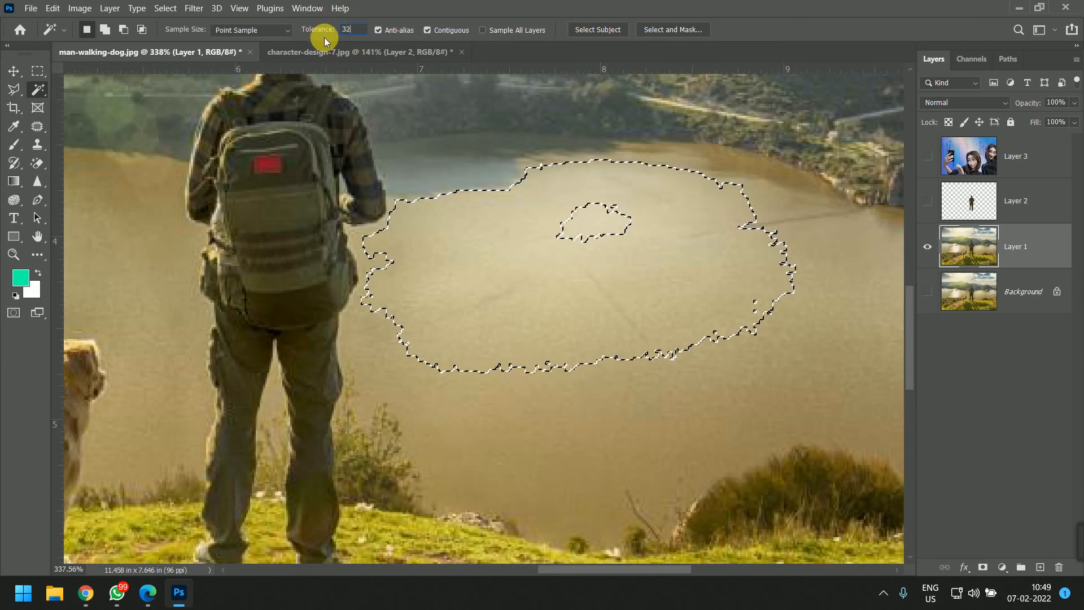
left_click(607, 218)
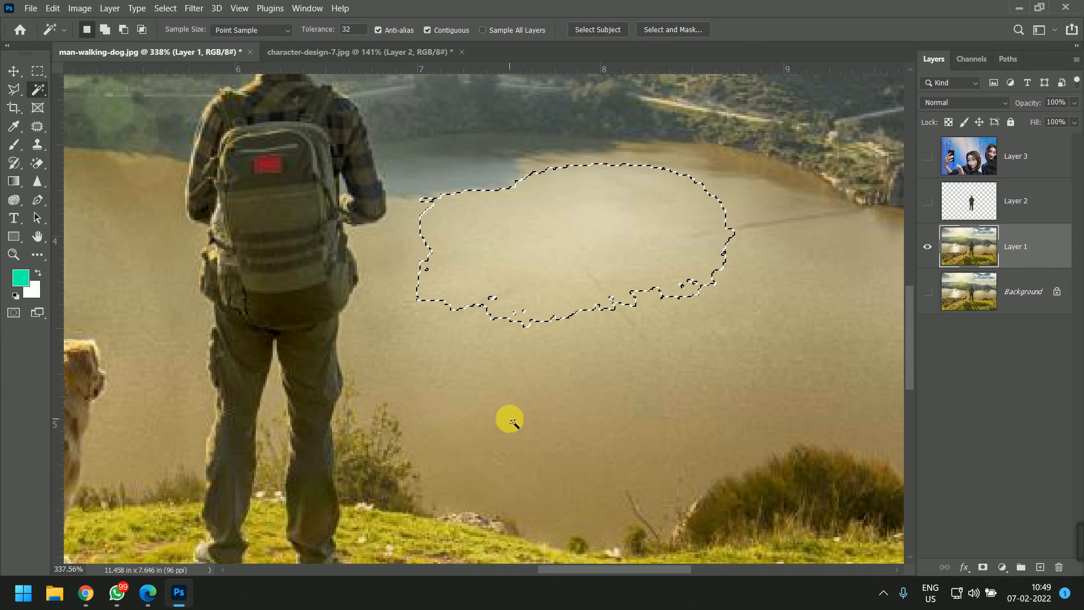
left_click(561, 353)
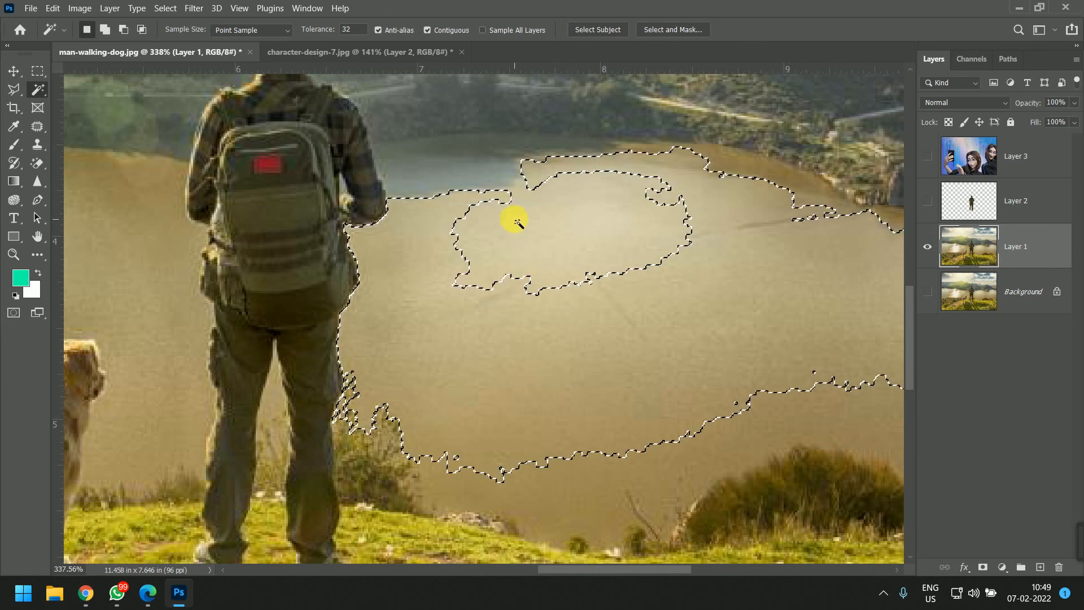
left_click(529, 240, "shift")
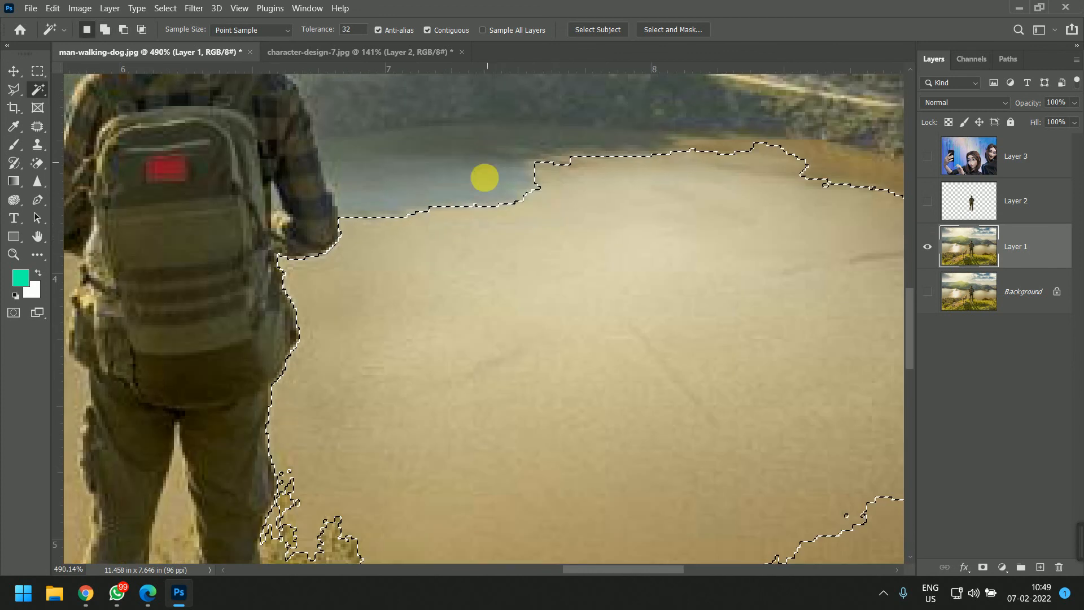
Step: Add the shaded water near the far shore to the lake selection, and deselect everything
scroll(490, 151, "up", 2)
left_click(556, 165, "shift")
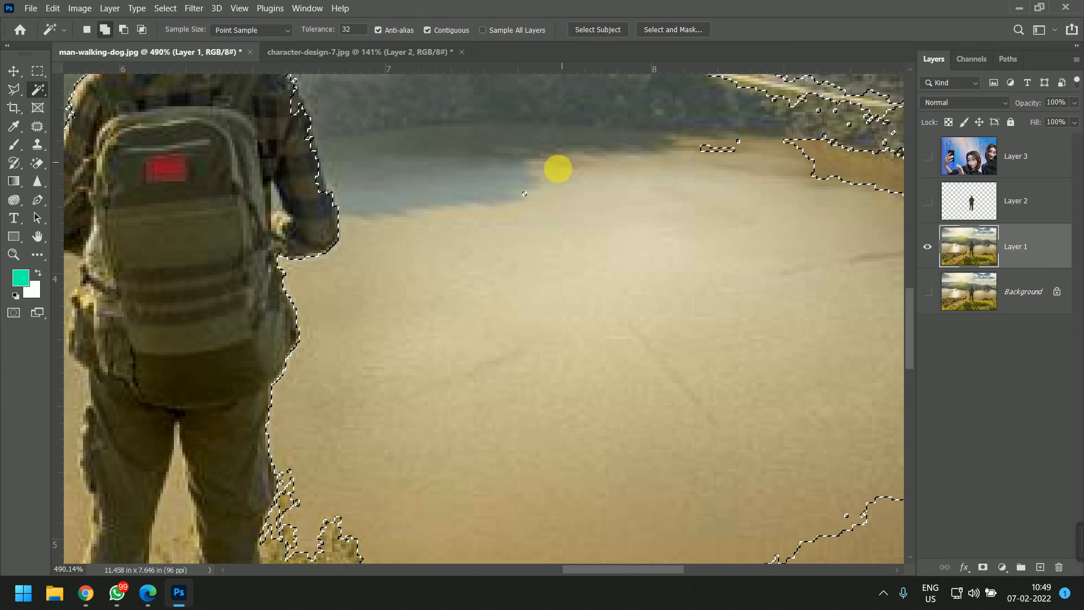
scroll(526, 196, "down", 2)
scroll(536, 186, "down", 3)
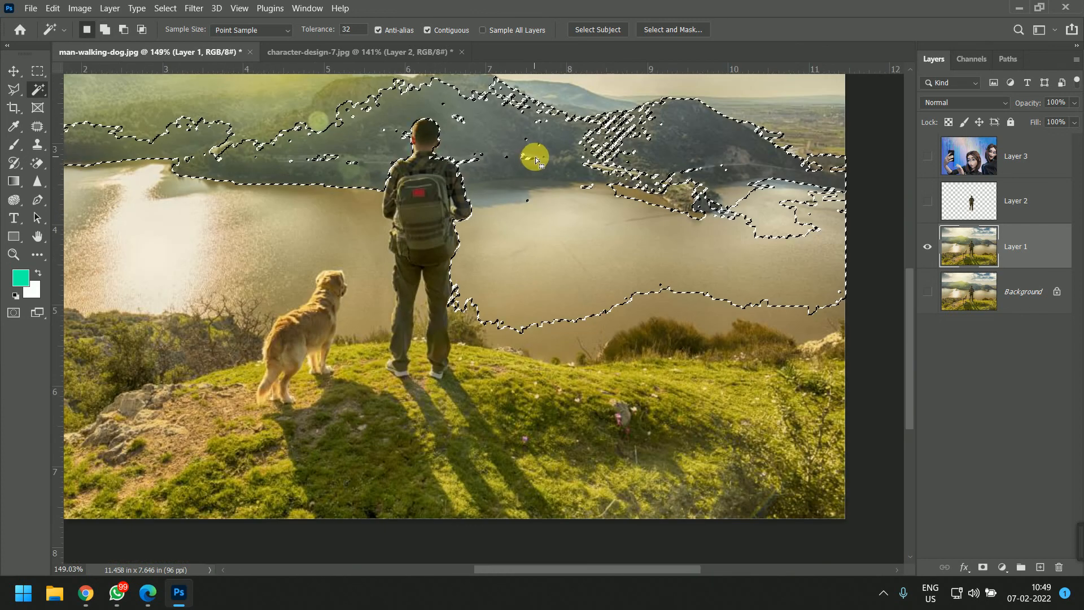
key("ctrl+d")
key("super")
key("super")
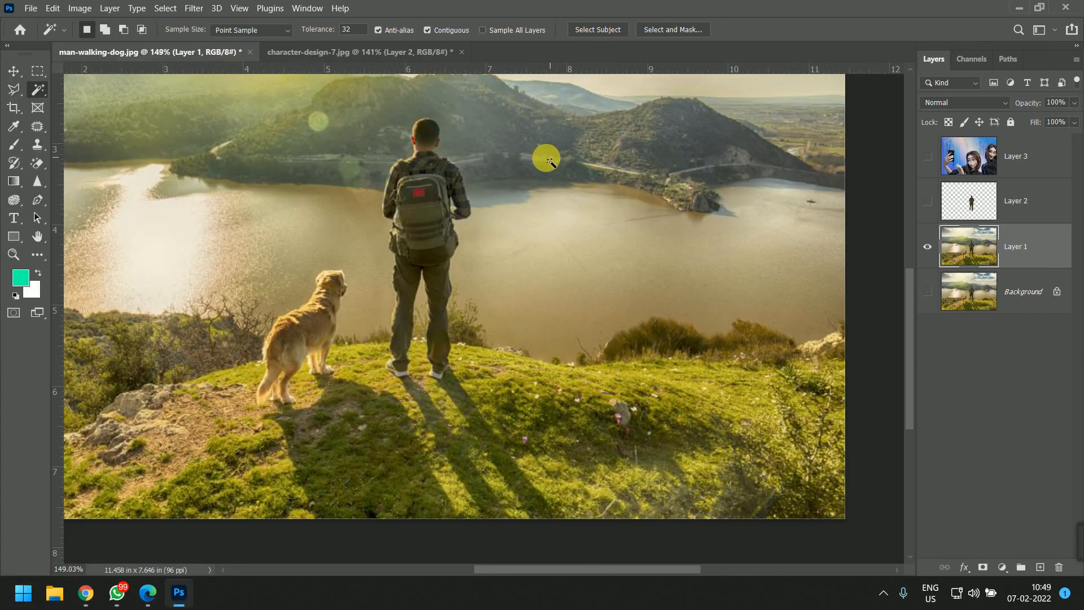
Step: Select the far hillside together with the lake to the right of the man, and subtract the hillside areas from the selection
left_click(553, 152)
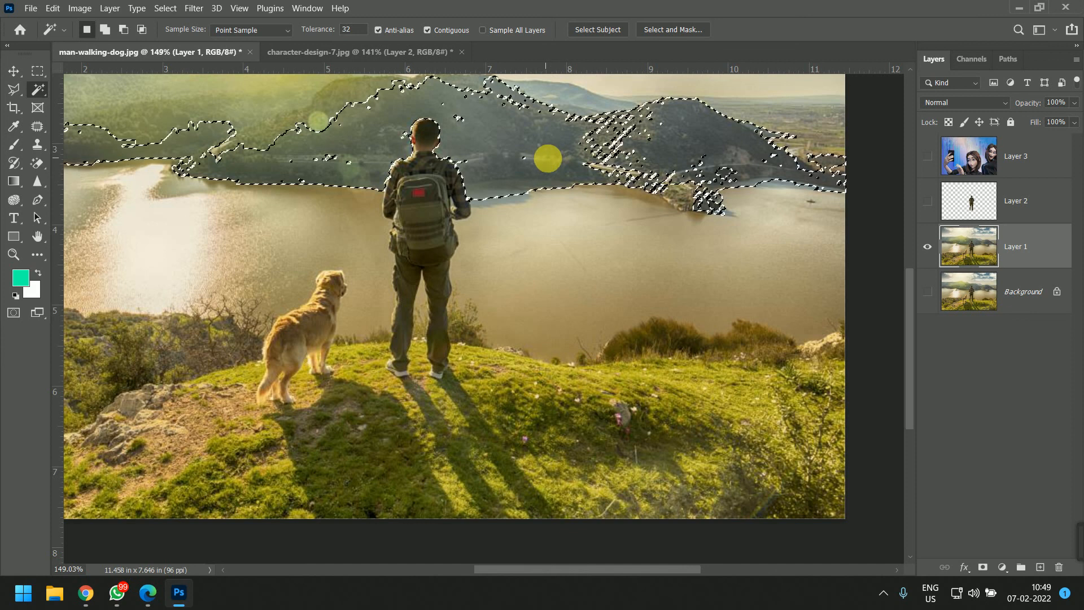
left_click(537, 256, "shift")
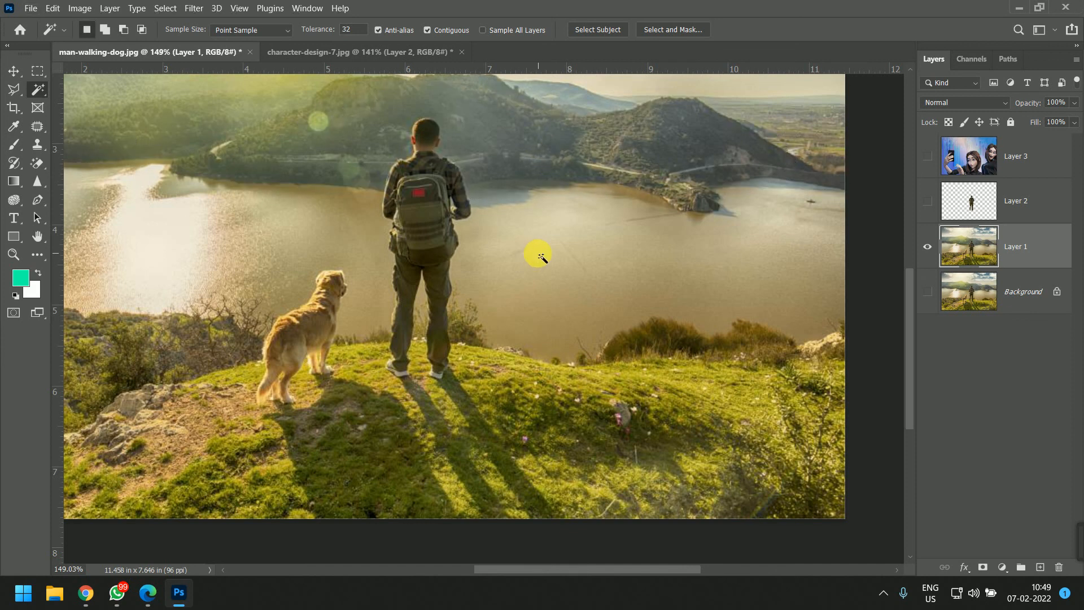
left_click(558, 141, "alt")
left_click(605, 142, "alt")
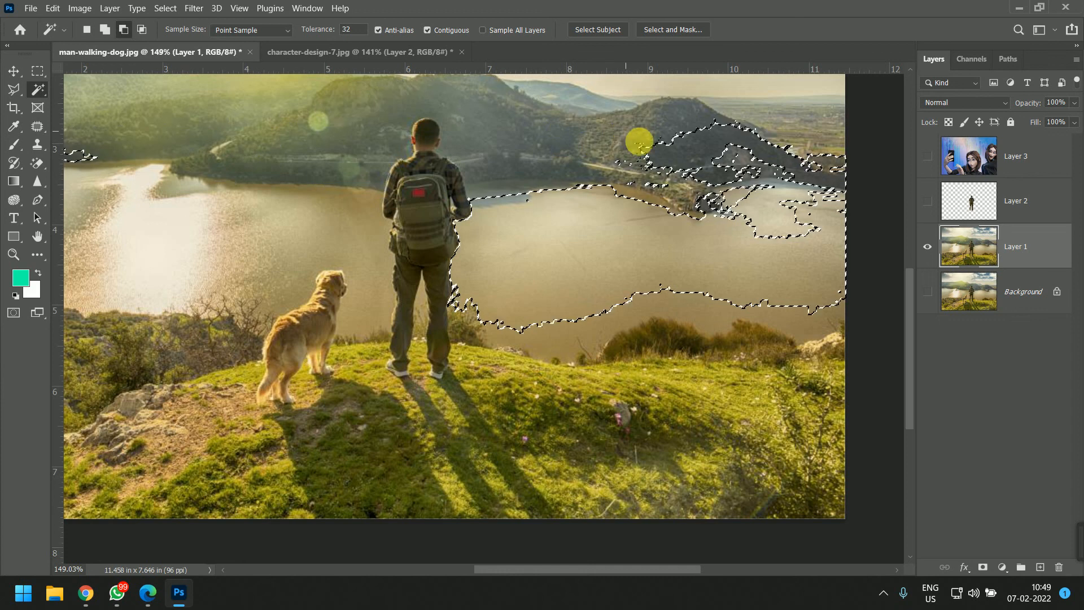
left_click(747, 168, "alt")
left_click(825, 164, "alt")
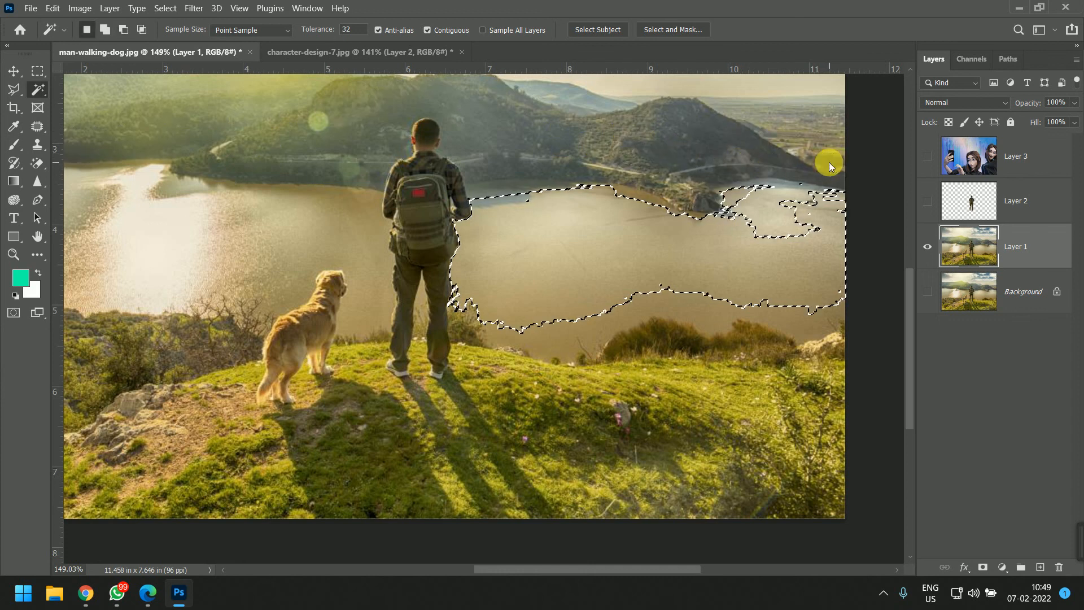
Step: Add the missed water along the near shoreline, above the grass and bushes, to the lake selection
scroll(428, 310, "down", 4)
scroll(428, 310, "down", 1)
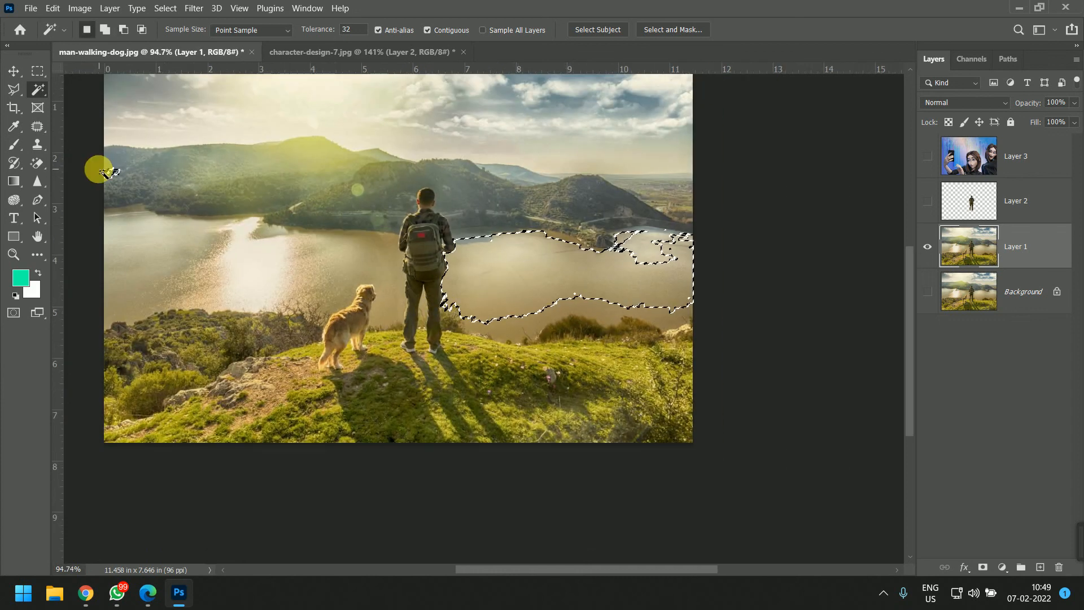
scroll(497, 341, "up", 5)
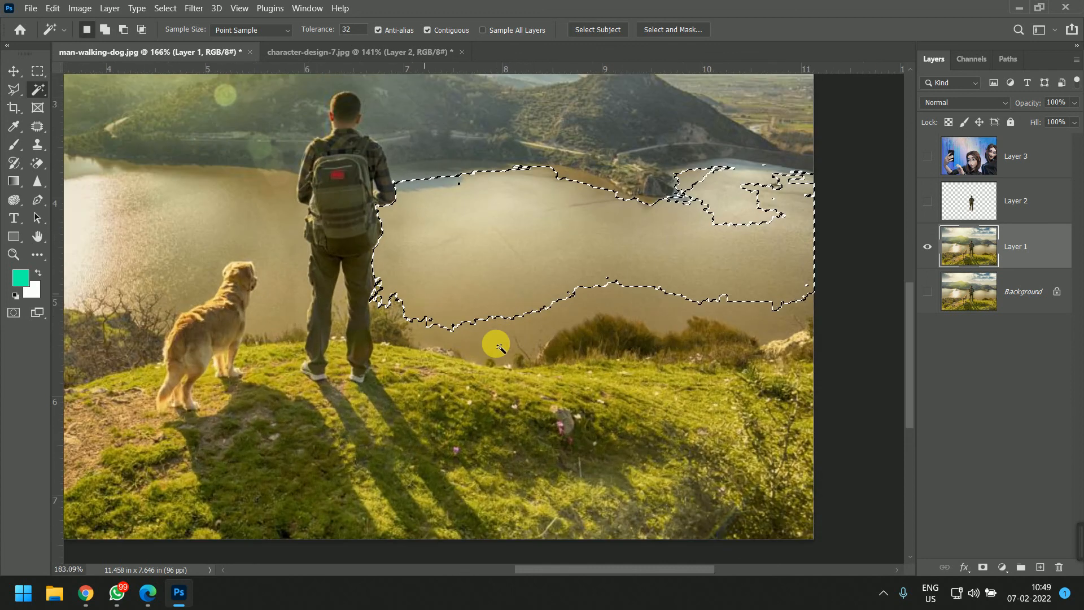
left_click(490, 336, "shift")
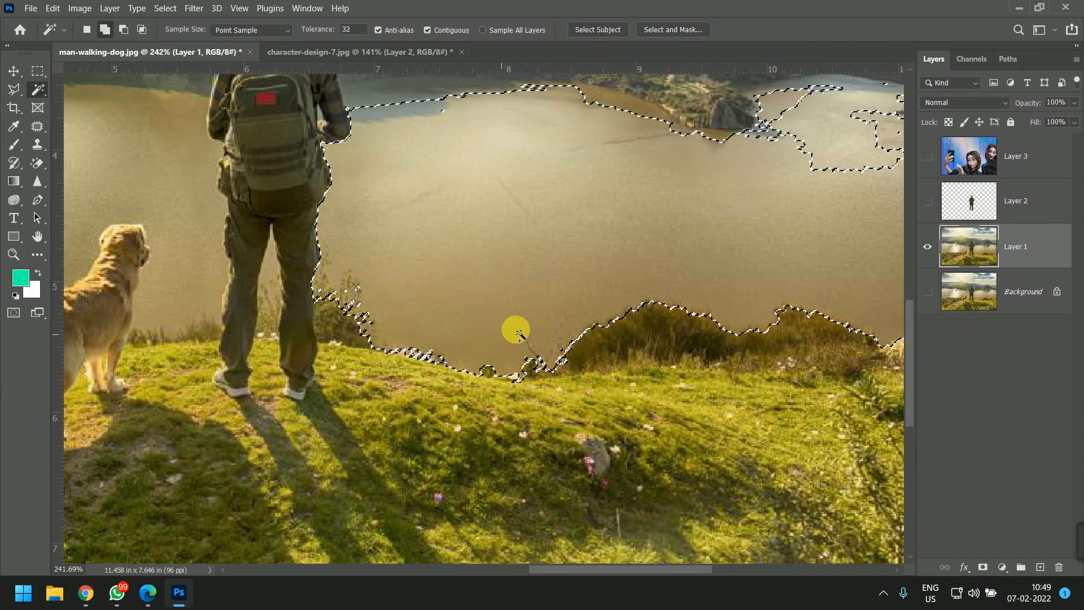
scroll(586, 313, "down", 2)
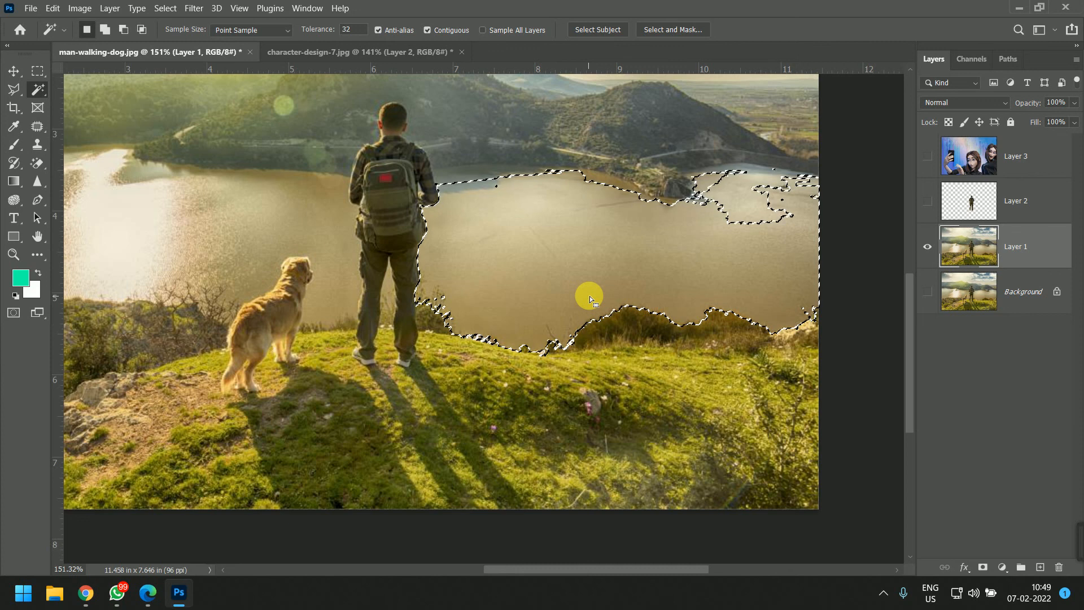
Step: Open Notepad and write "shift on hold for add the selection" and "alt on hold for subtract the selection" on two lines
key("super")
type("notepad")
key("Return")
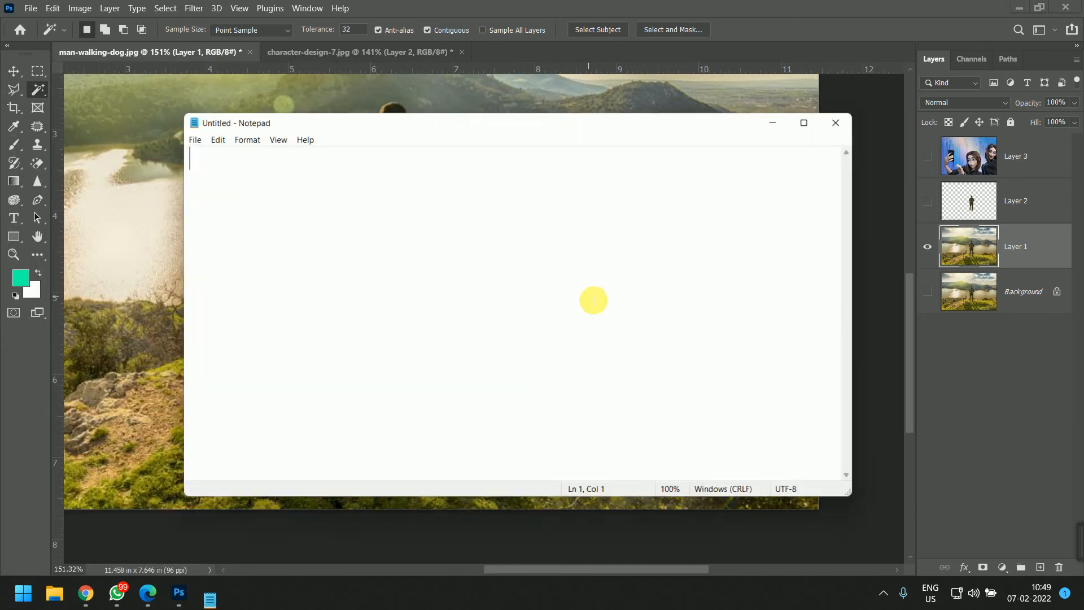
type("shft")
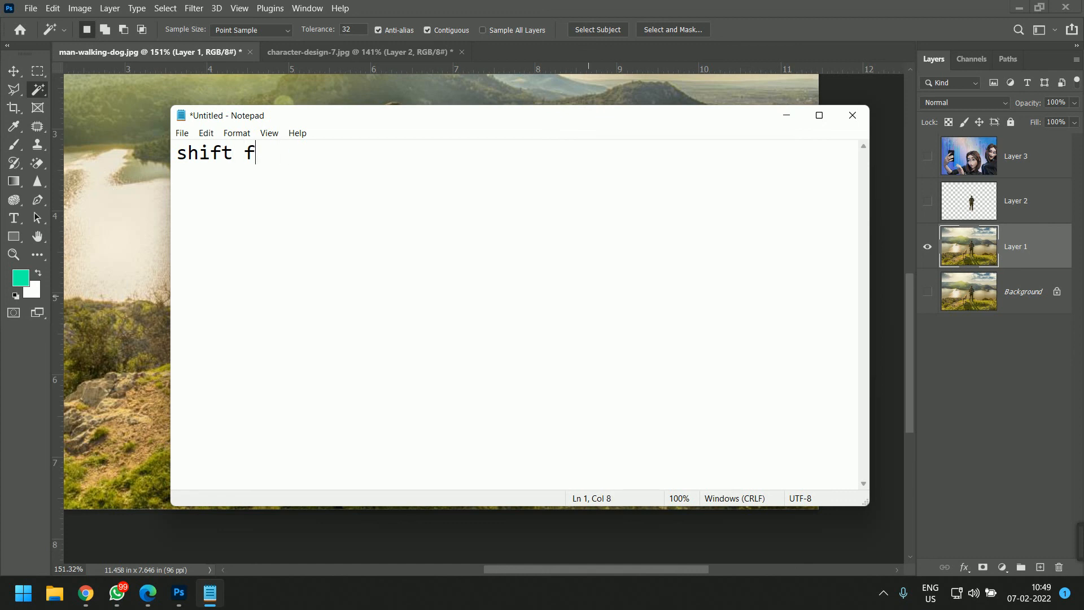
type("on hold fo")
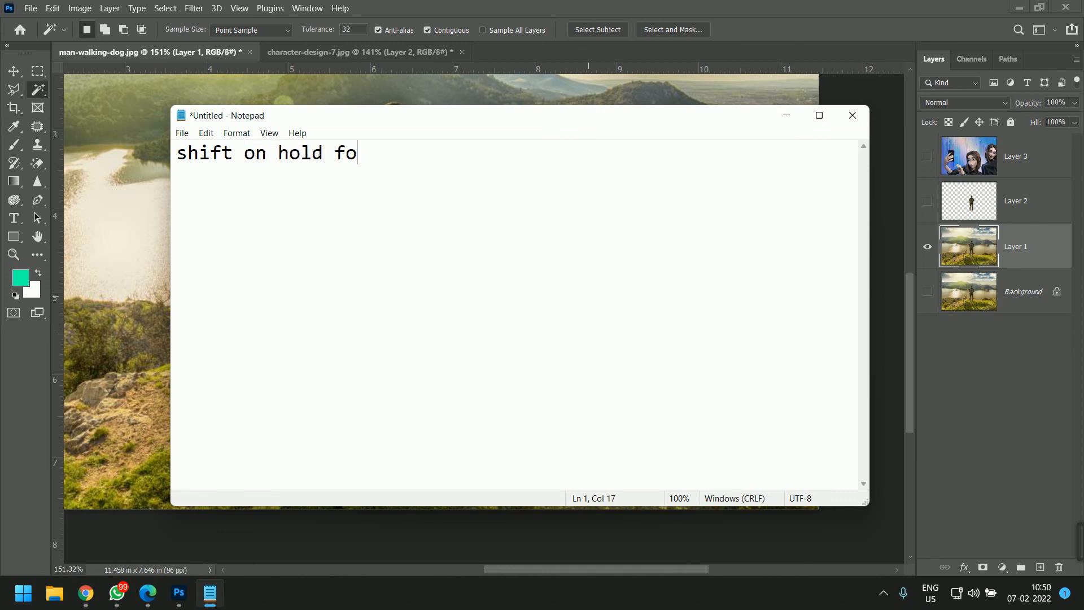
type("r add the selec")
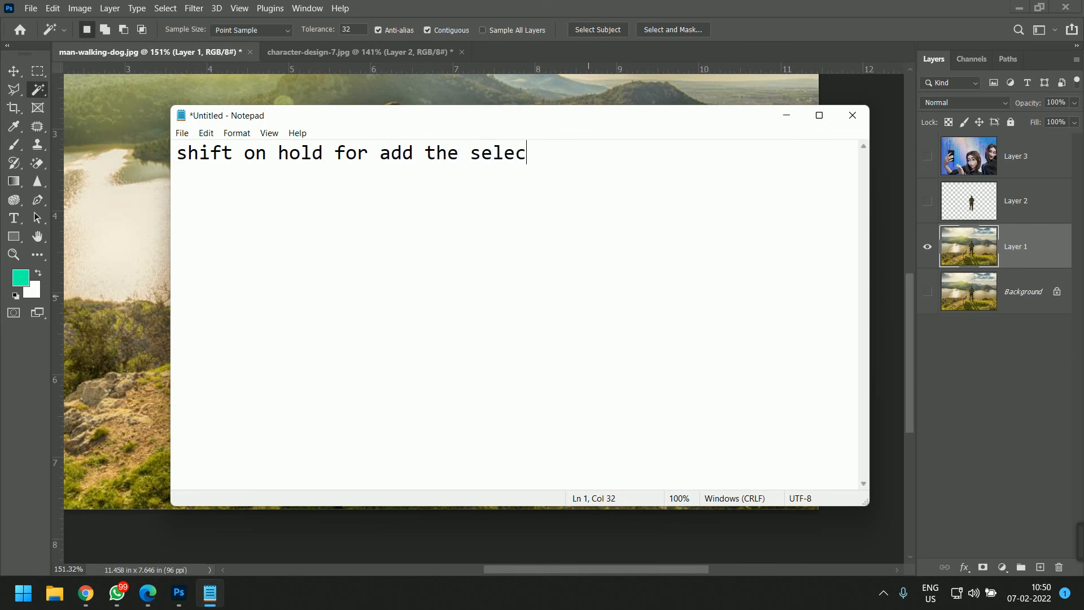
type("tion ")
type("alt on hold for subt")
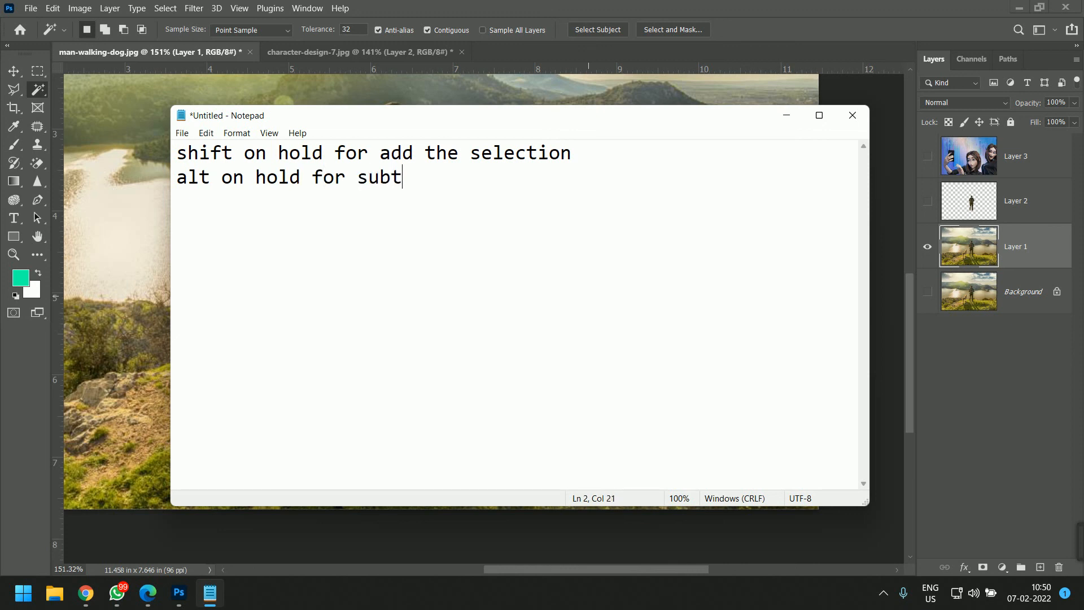
type("ract the selection")
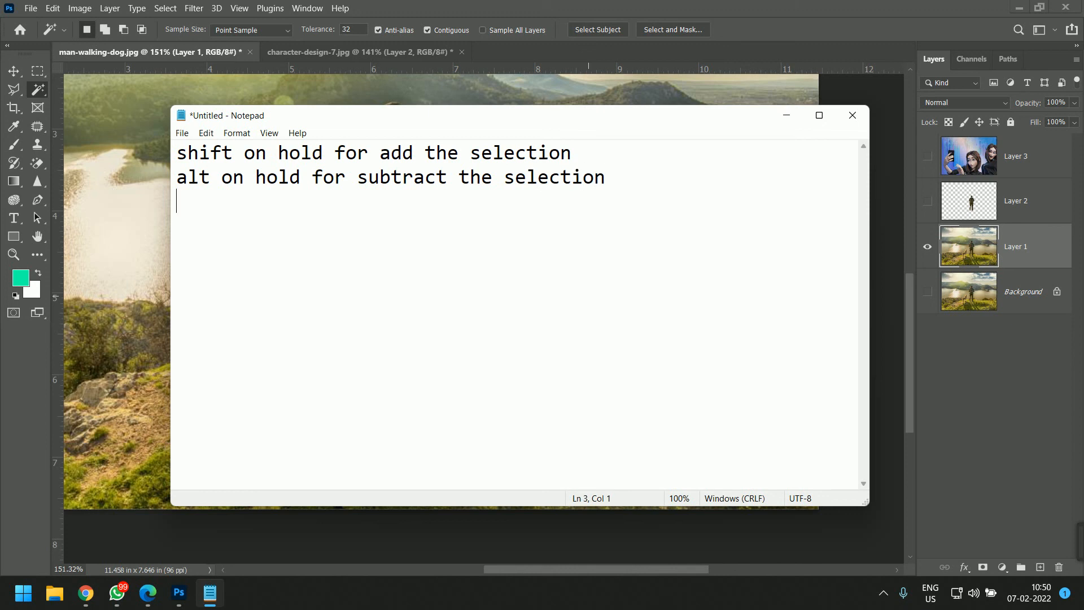
Step: Add a third line to the notes: "shift + alt on hold then make intsert section (between 2 selection area)"
type(" shift + alt on ho")
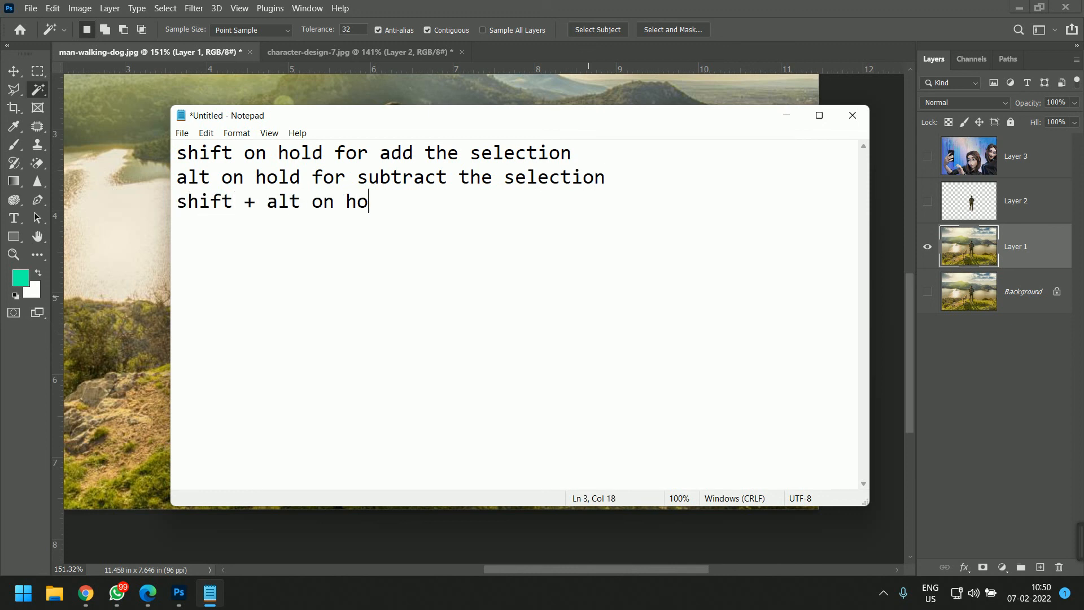
type("ld")
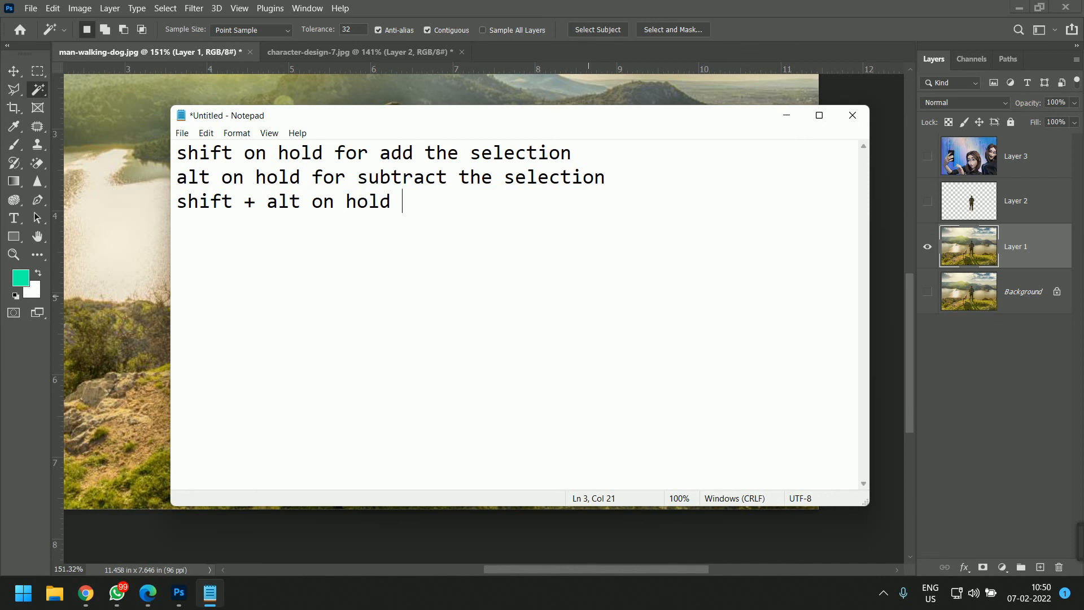
left_click(141, 29)
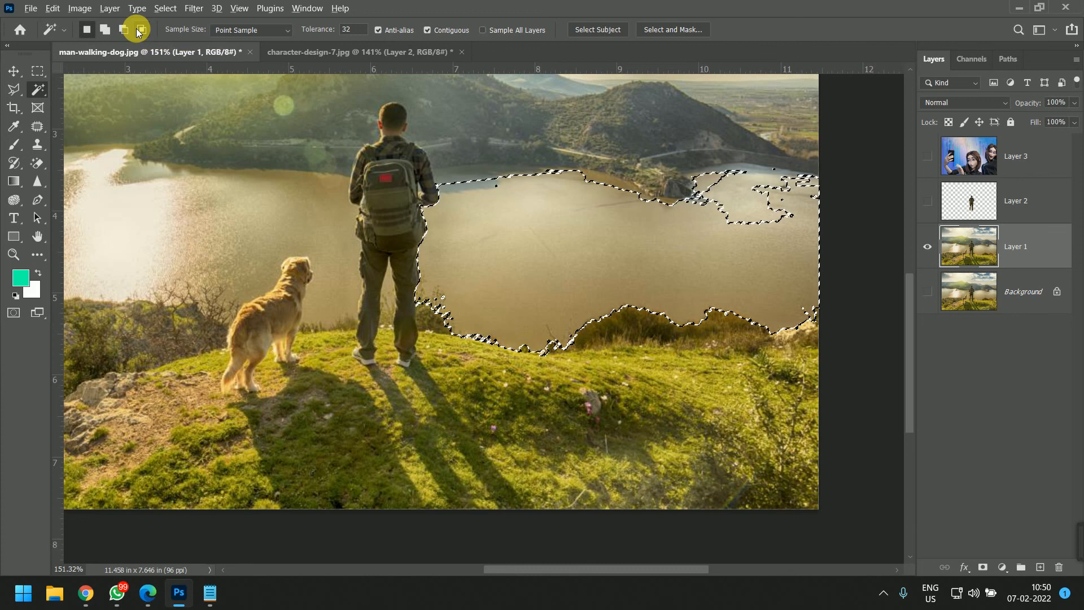
key("alt+Tab")
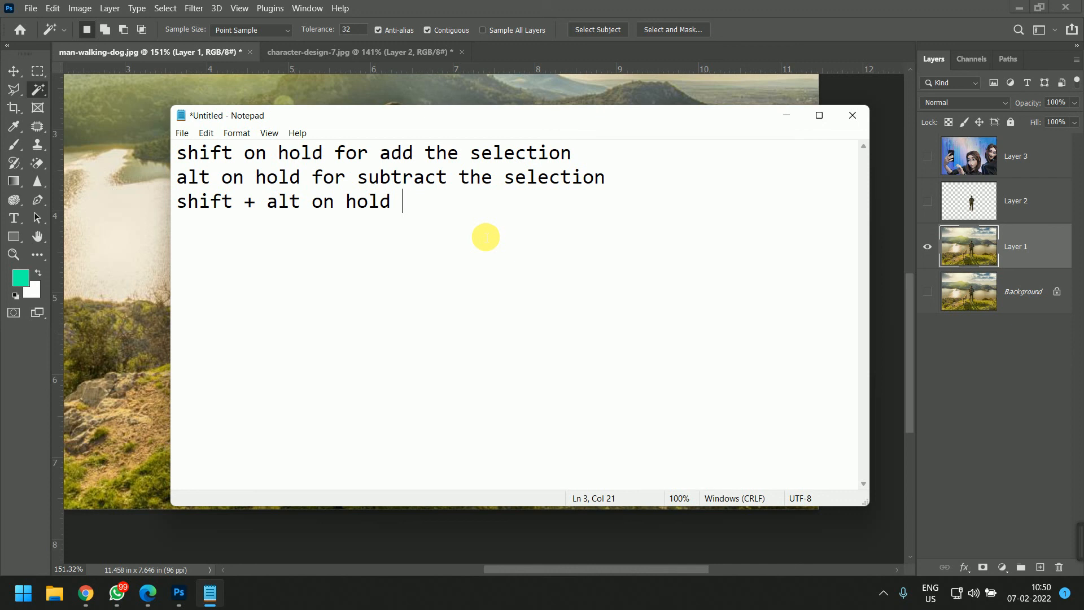
type("then make")
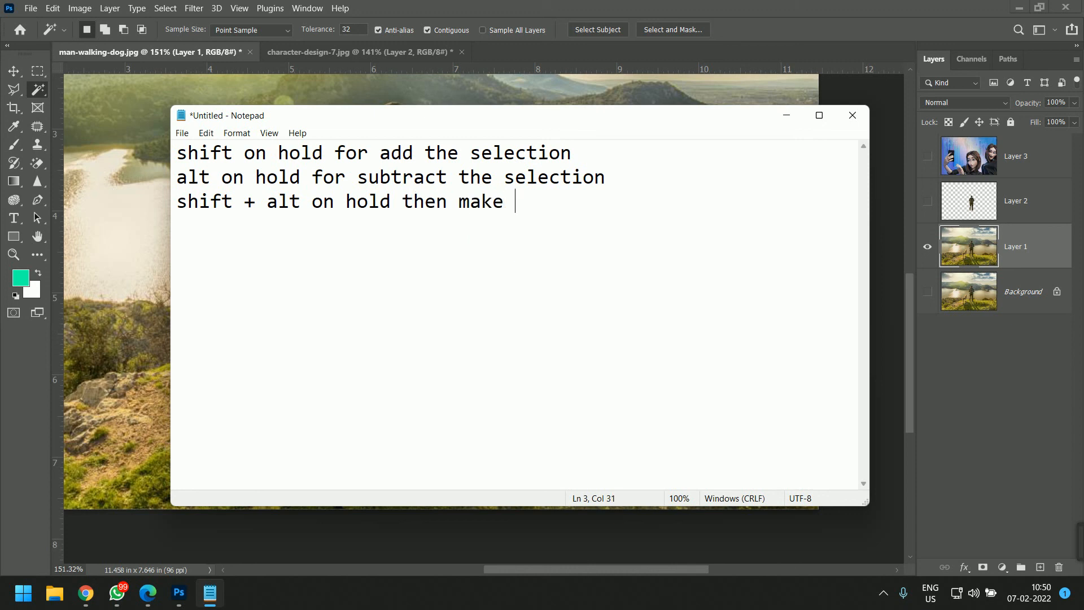
type(" intsert ")
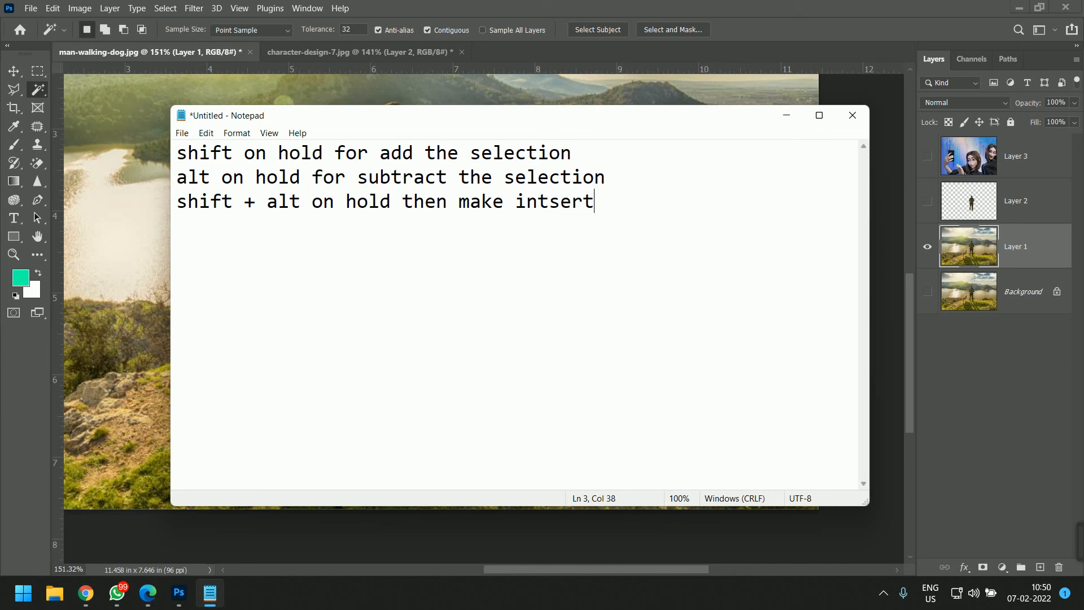
type("section (between 2")
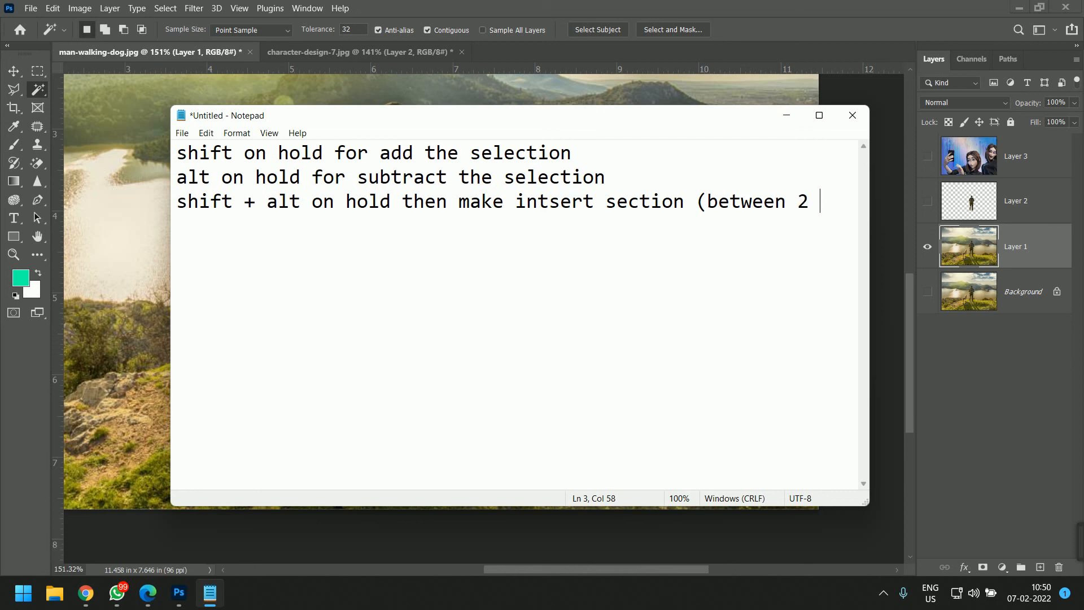
type("selection")
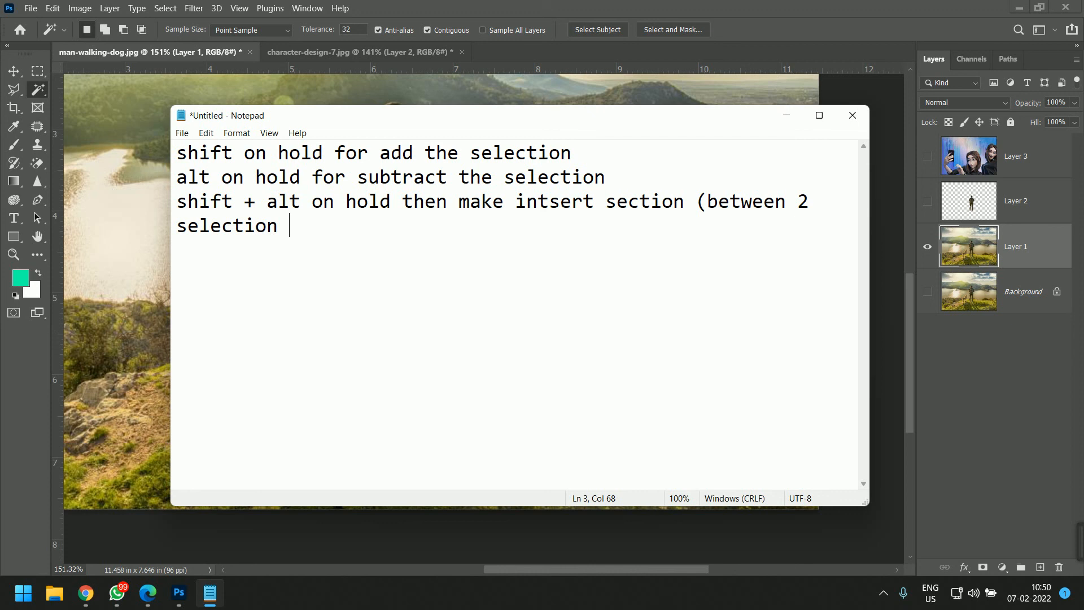
type("area)")
key("alt+Tab")
key("alt+Tab")
Step: Below a blank line, write "[ = decrease the cicel size" and place a "]" on the line under it
key("Return")
key("Return")
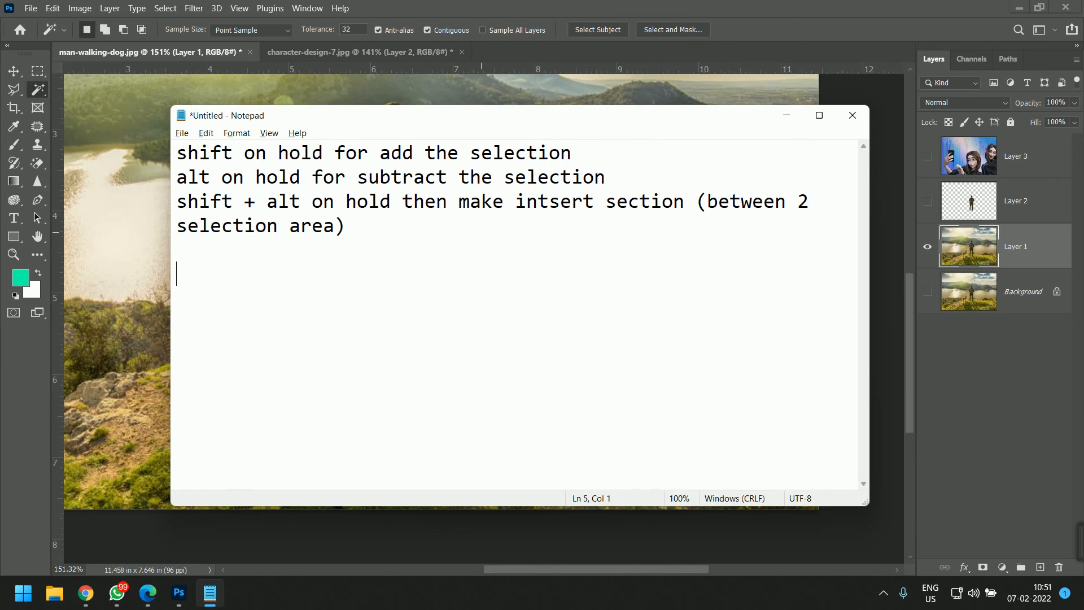
type("[")
key("Return")
type("]")
key("Up")
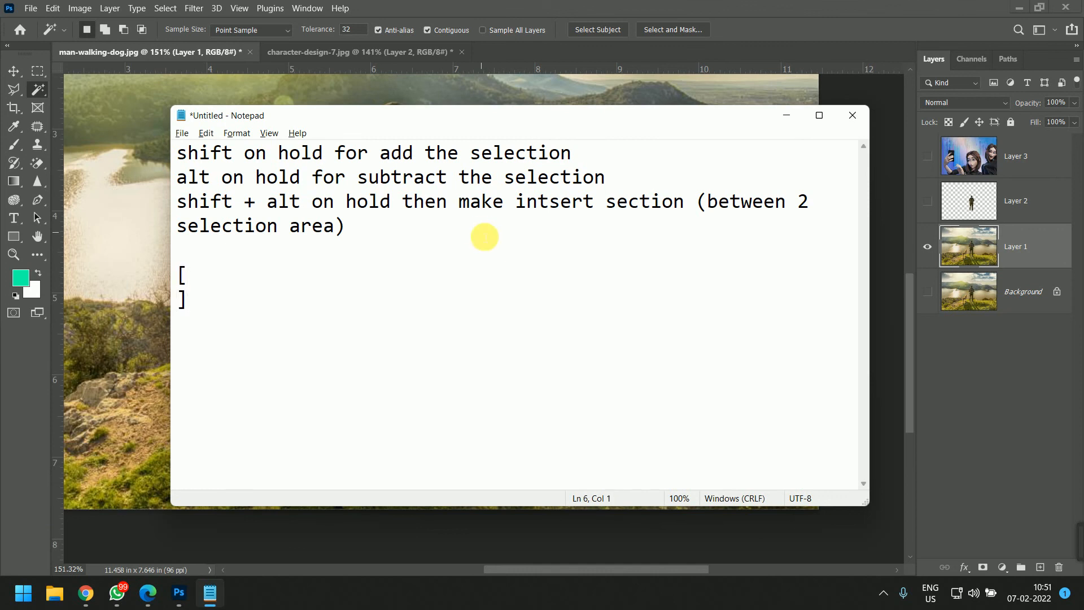
type("= de")
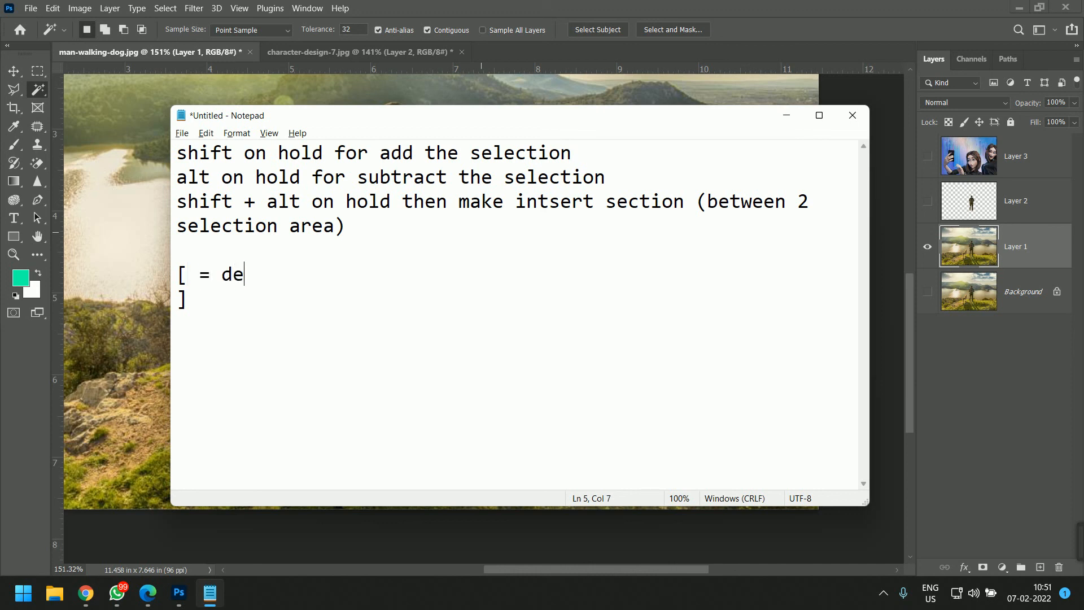
key("BackSpace")
key("BackSpace")
type("decrease the")
key("BackSpace")
type("e ci")
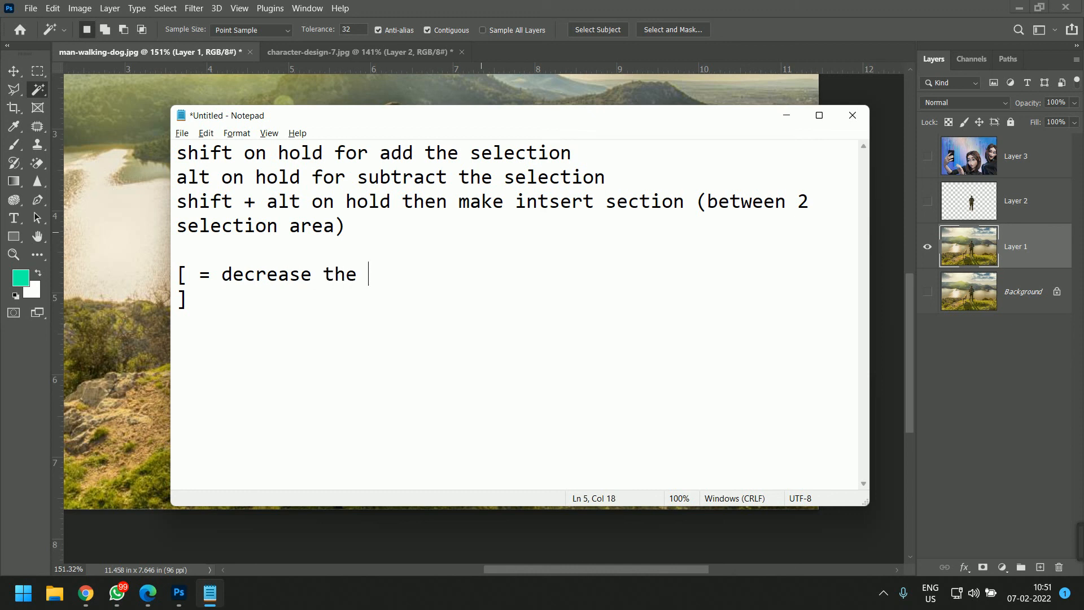
type("cel size")
Step: Complete the closing-bracket line of the notes as "] = increase the cicle size"
key("Down")
type("= ")
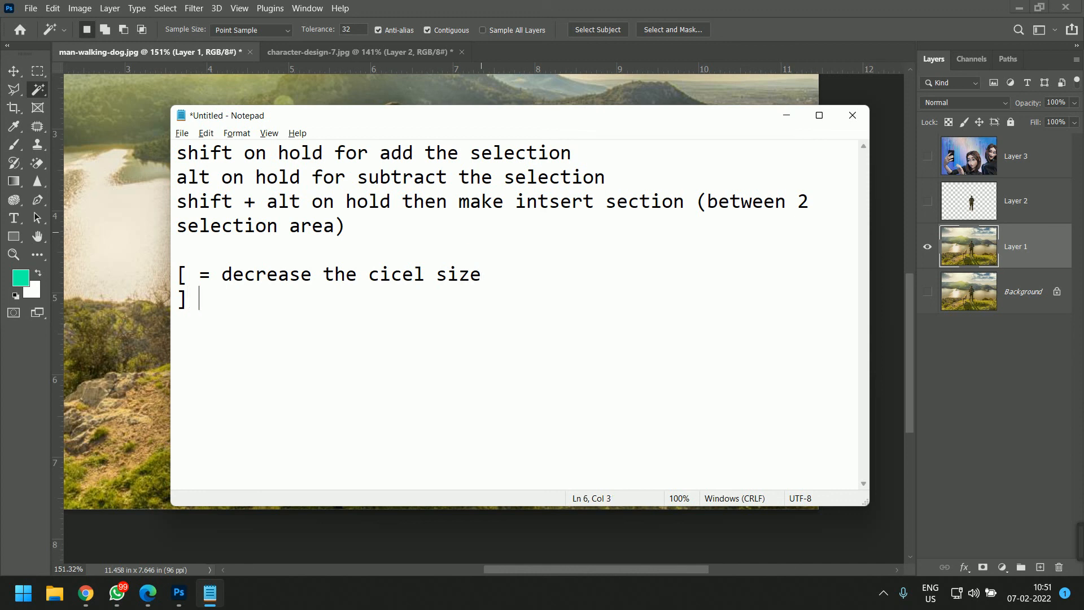
type("increase the ci")
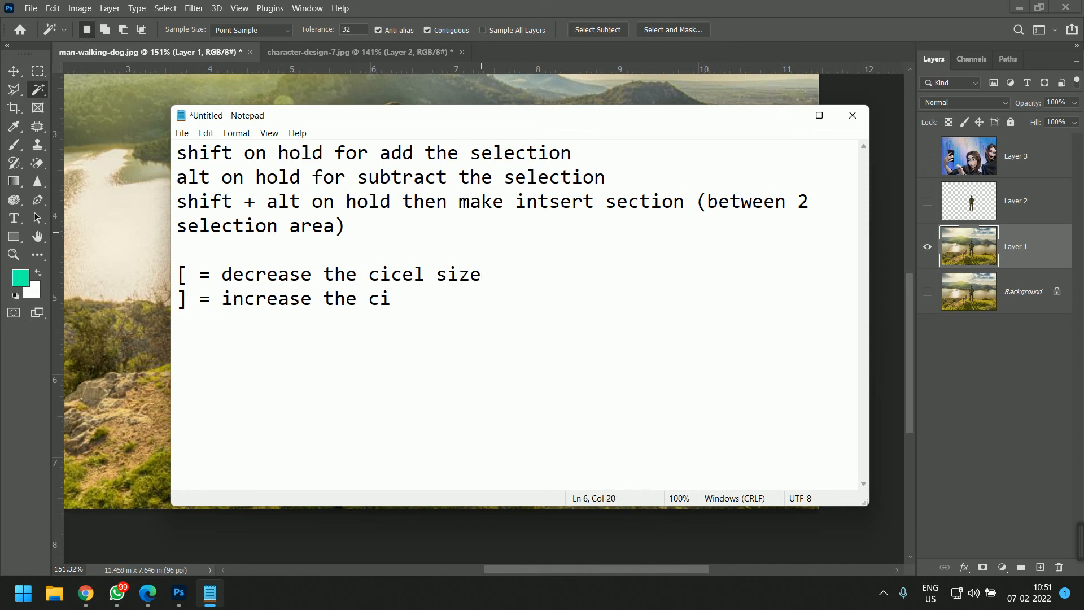
type("cle size")
Step: Change "cicel" to "cicle" in the opening-bracket line of the notes
key("Up")
key("Left")
key("Left")
key("Left")
key("Left")
key("Left")
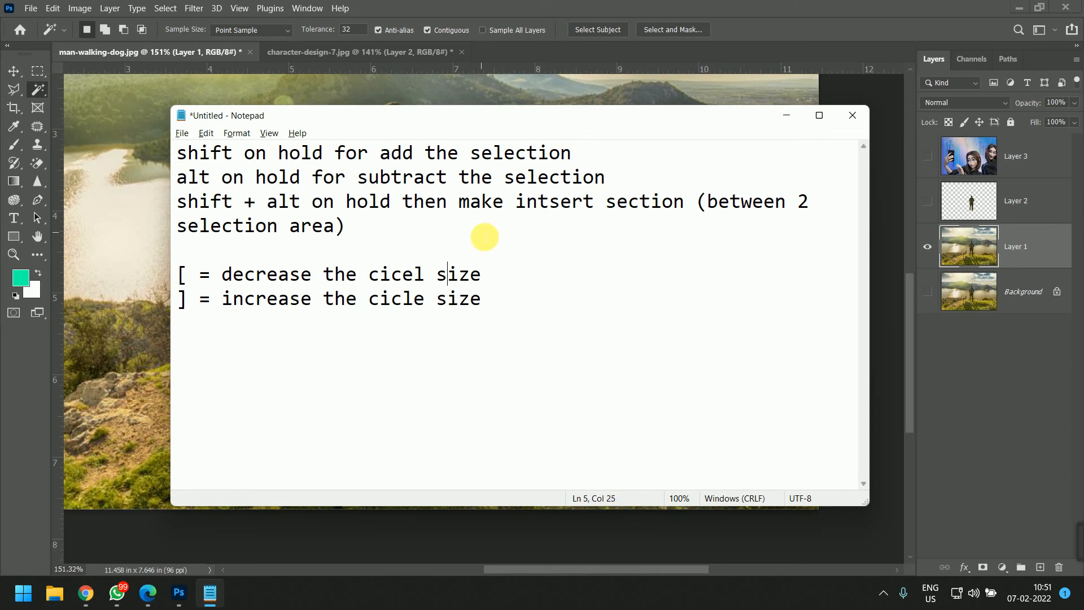
key("BackSpace")
key("BackSpace")
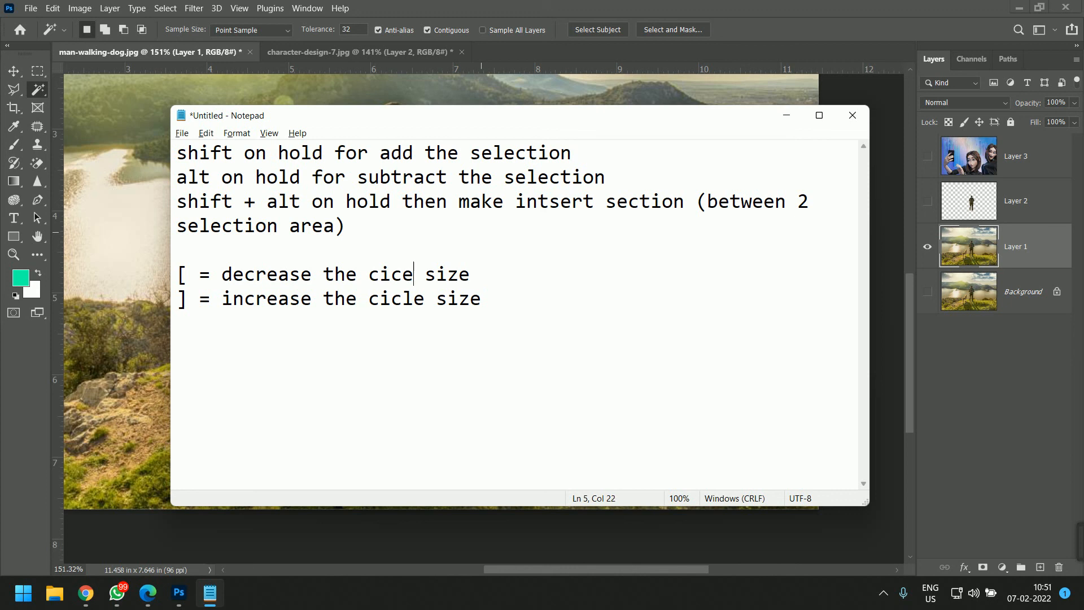
type("le")
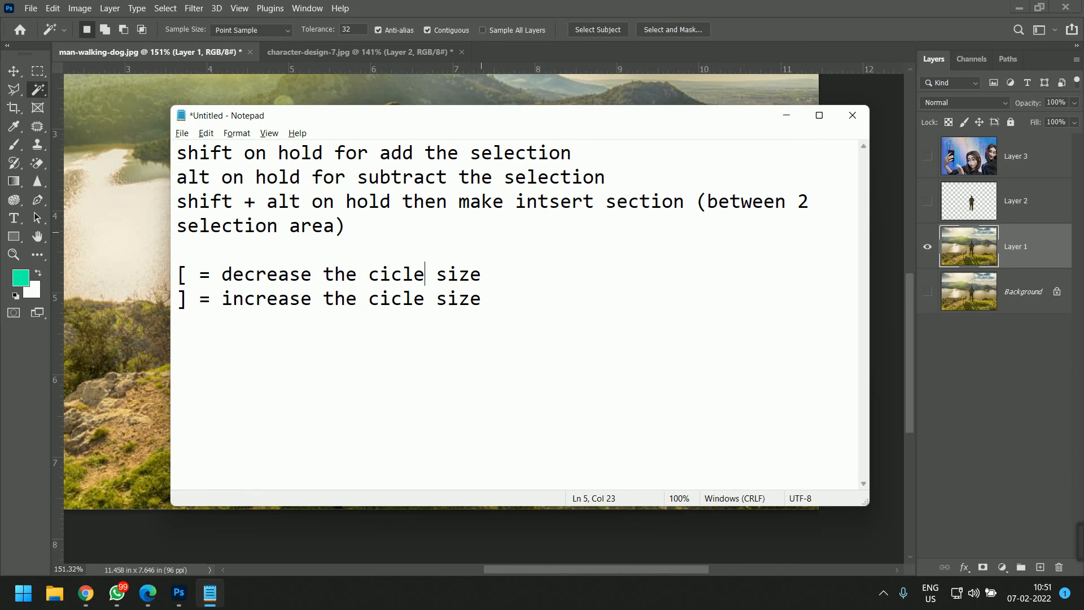
Step: Below another blank line at the end of the notes, write "5 images = highquality images="
key("Down")
key("Right")
key("Right")
key("Right")
key("Right")
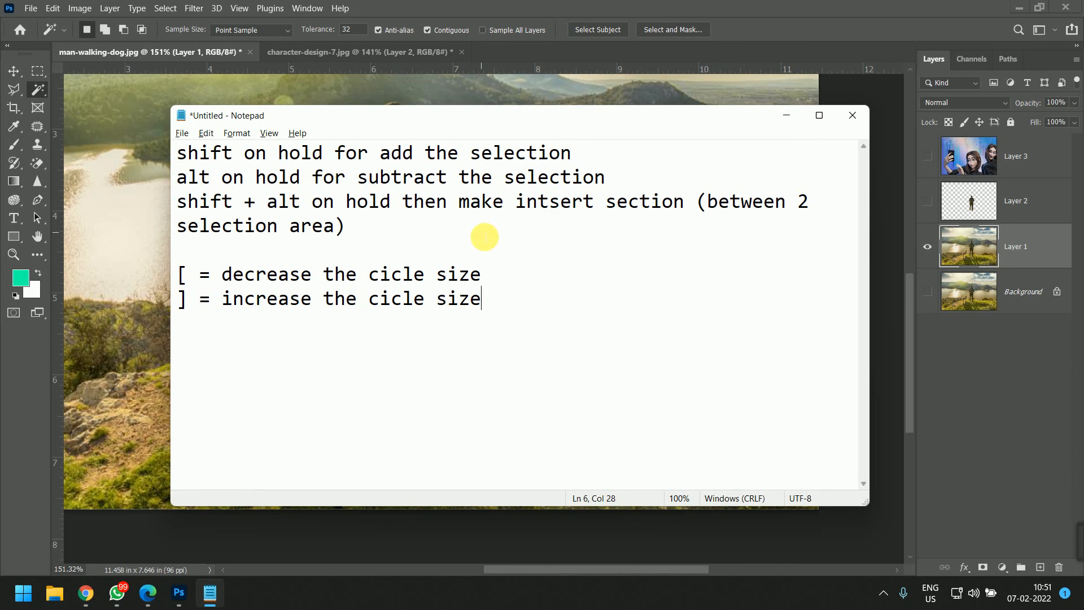
key("Return")
key("Return")
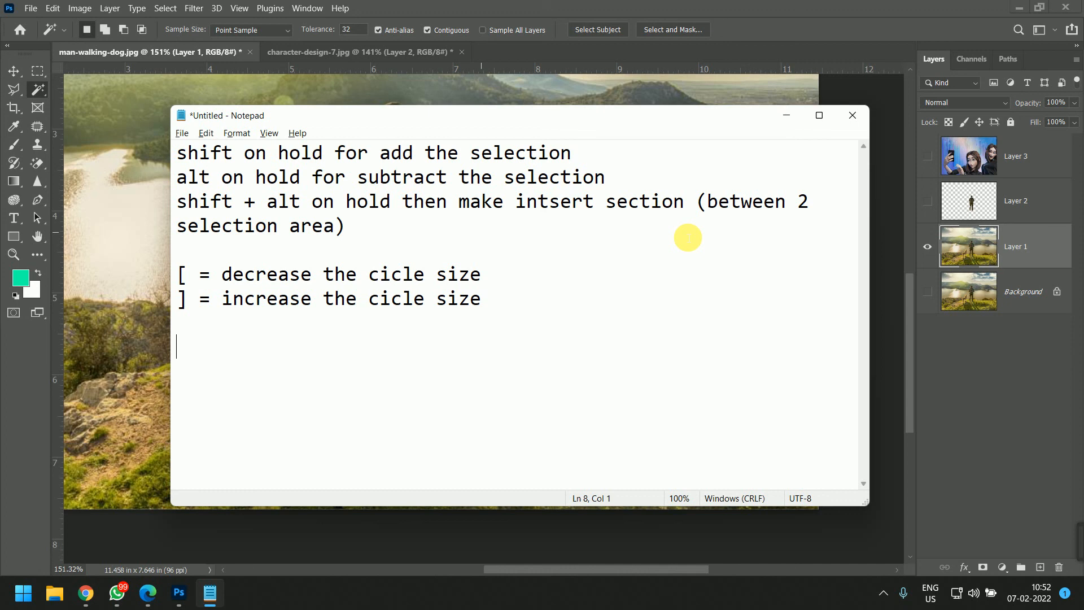
type("5 ")
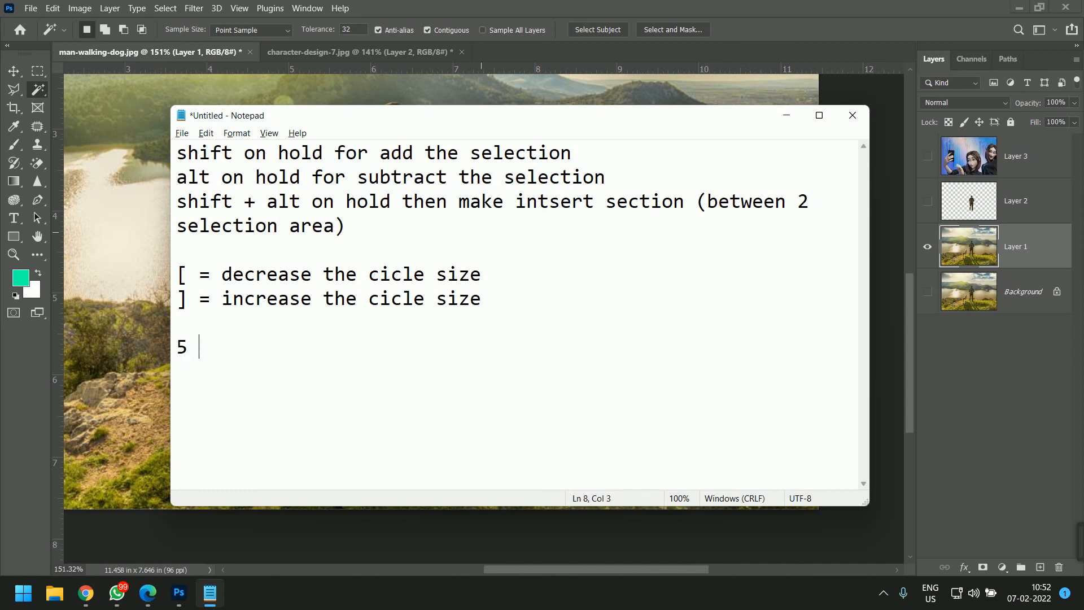
type("images ")
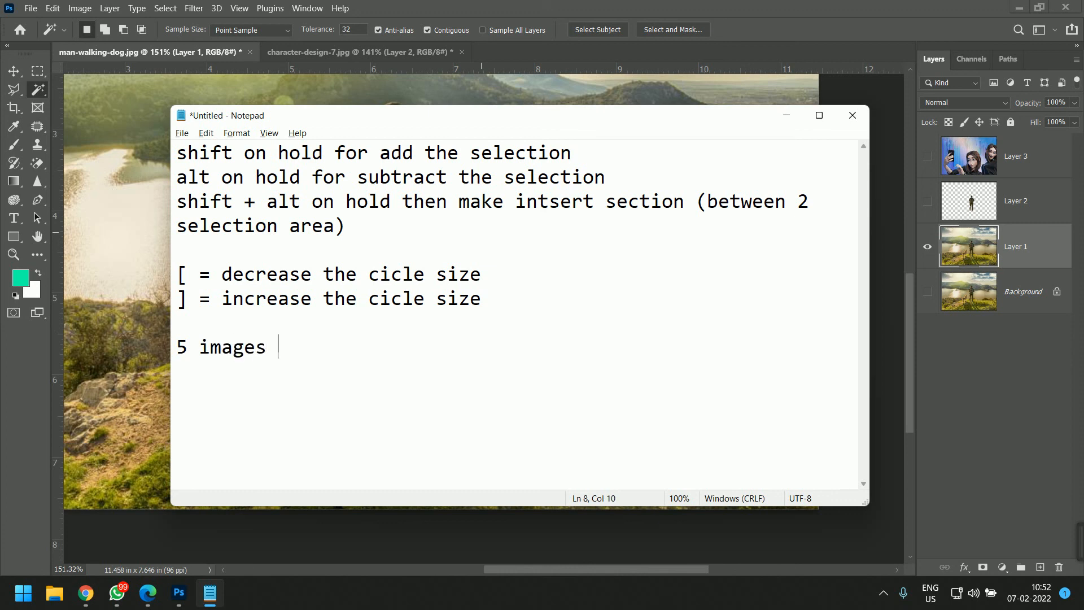
type("= highquality 0")
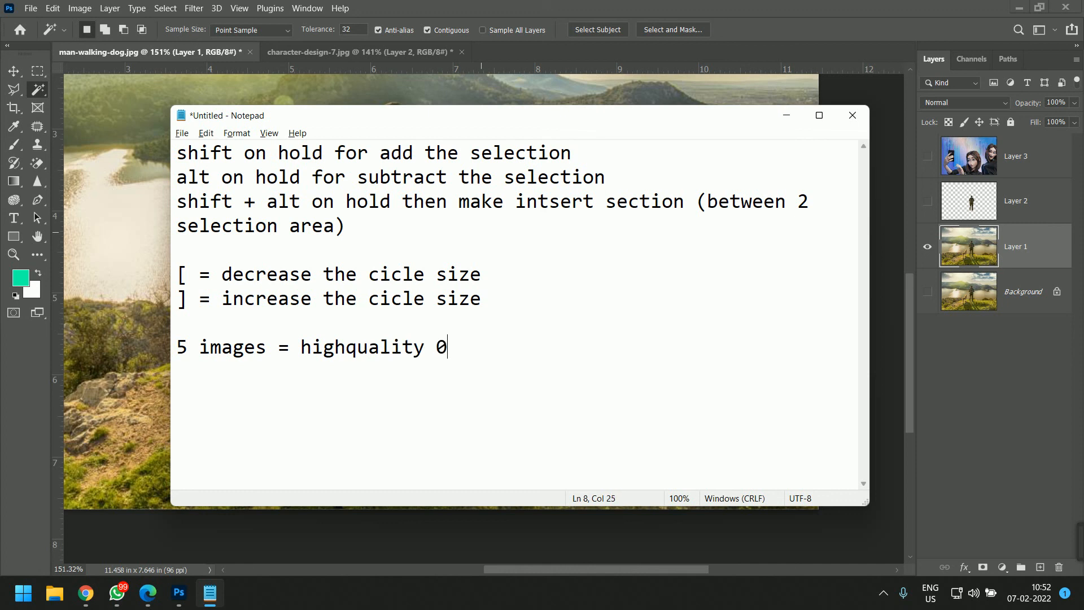
key("BackSpace")
type("images")
key("BackSpace")
type("=")
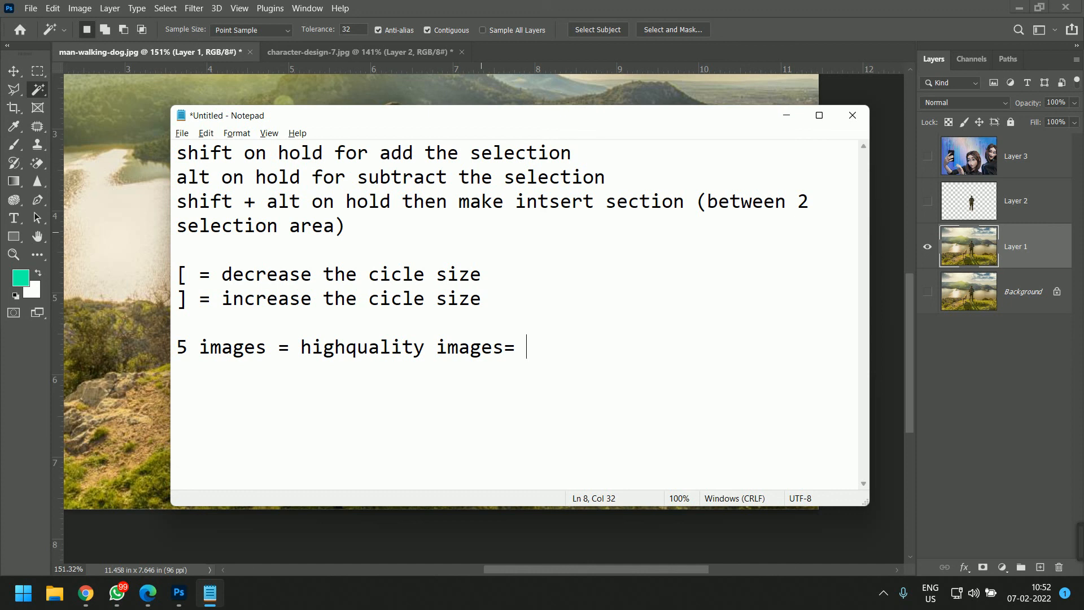
Step: Switch to Photoshop, hide Layer 1 and show the man's cutout on Layer 2, leaving no layer selected with the Move tool
left_click(1044, 223)
left_click(929, 259)
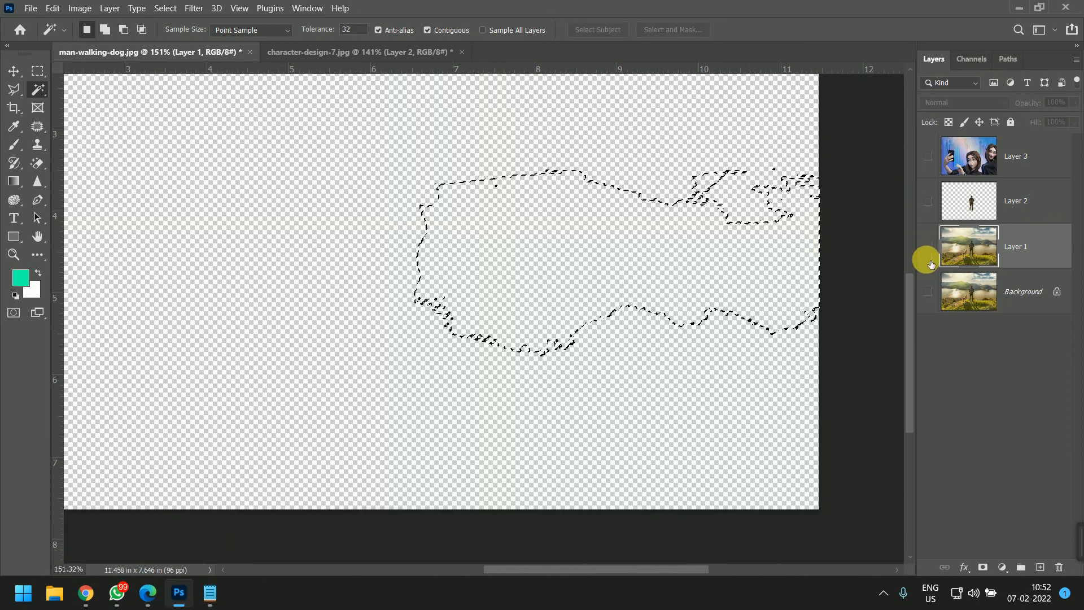
scroll(368, 322, "down", 5)
left_click(927, 201)
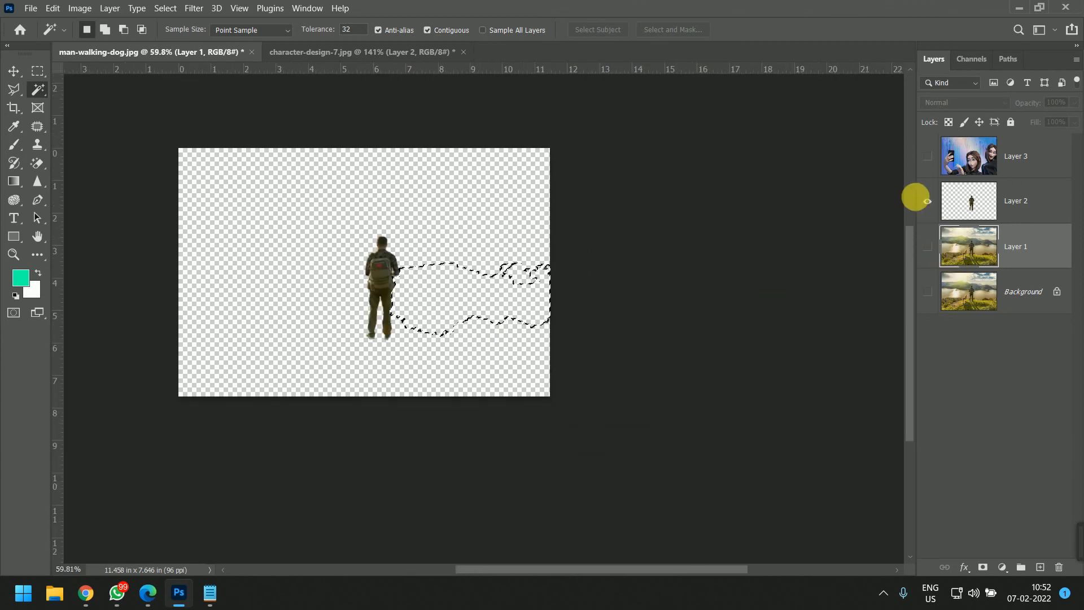
scroll(326, 292, "up", 5)
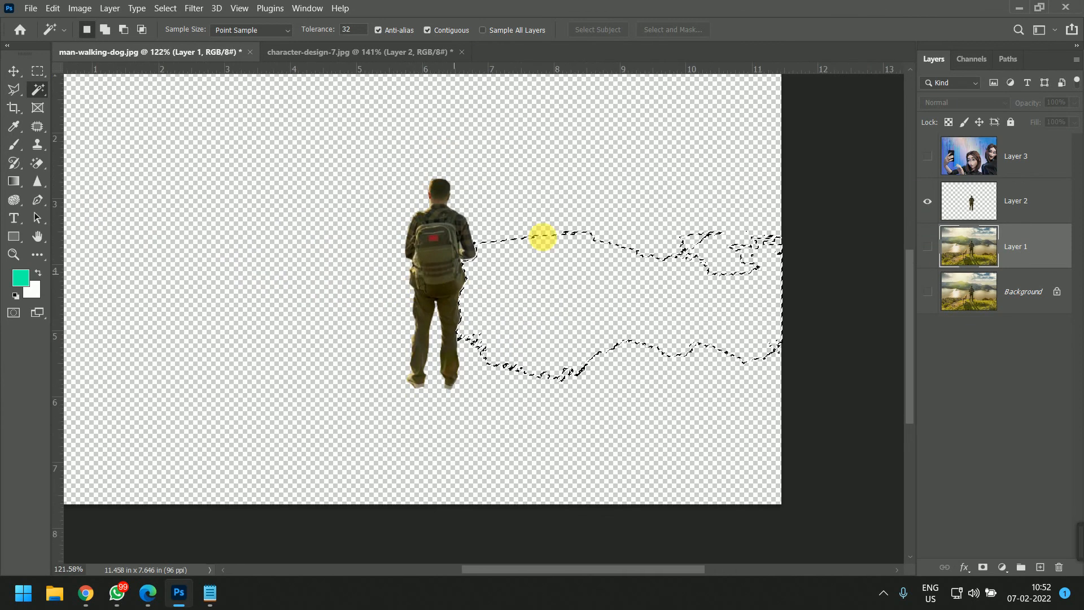
key("v")
left_click(573, 189)
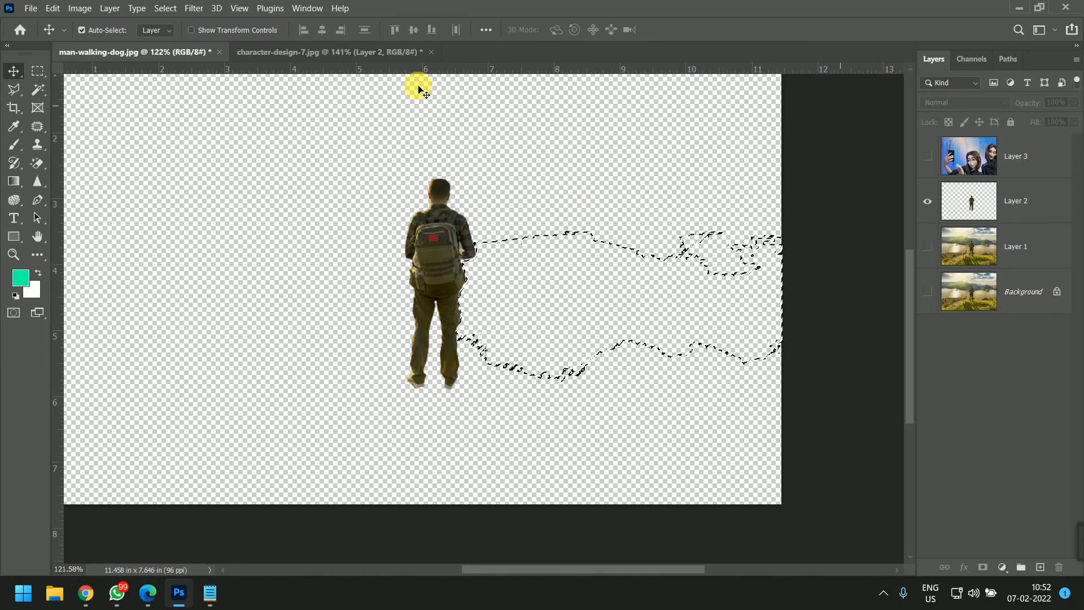
Step: Bring up the character-design-7.jpg document, and clear its rectangular selection and the layer selection
left_click(327, 51)
scroll(353, 263, "down", 4)
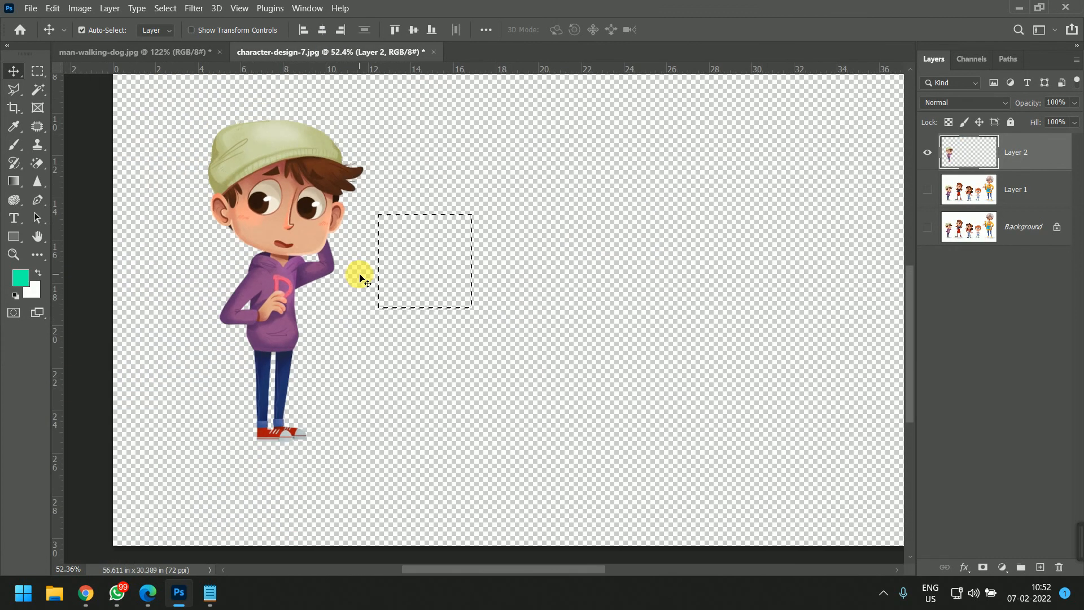
left_click(362, 276)
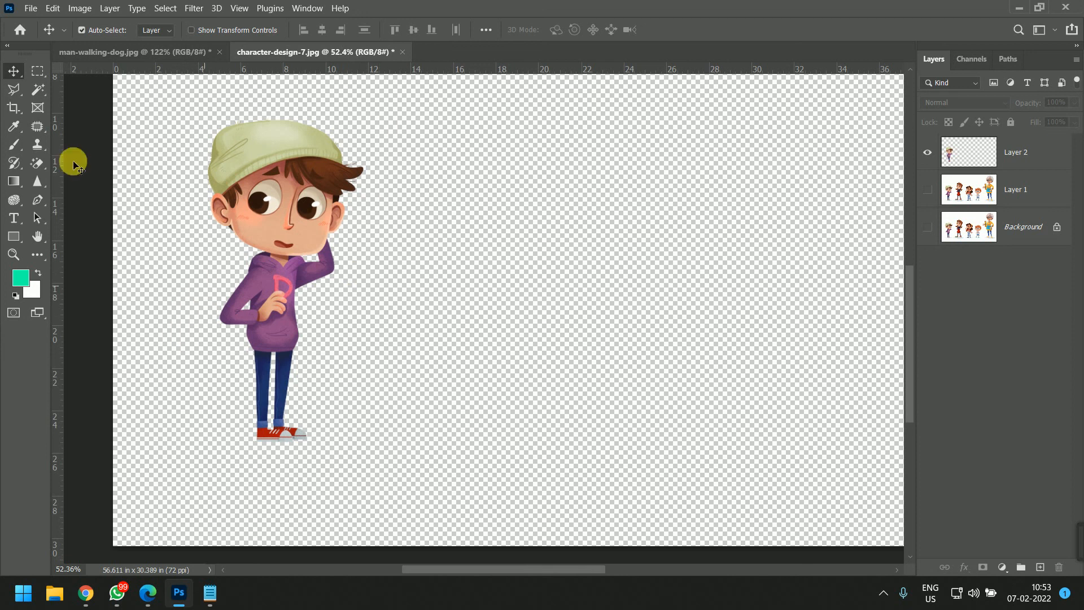
Step: Activate the Crop tool from the crop and slice tools, with the whole character canvas in view
left_click(14, 109)
right_click(17, 114)
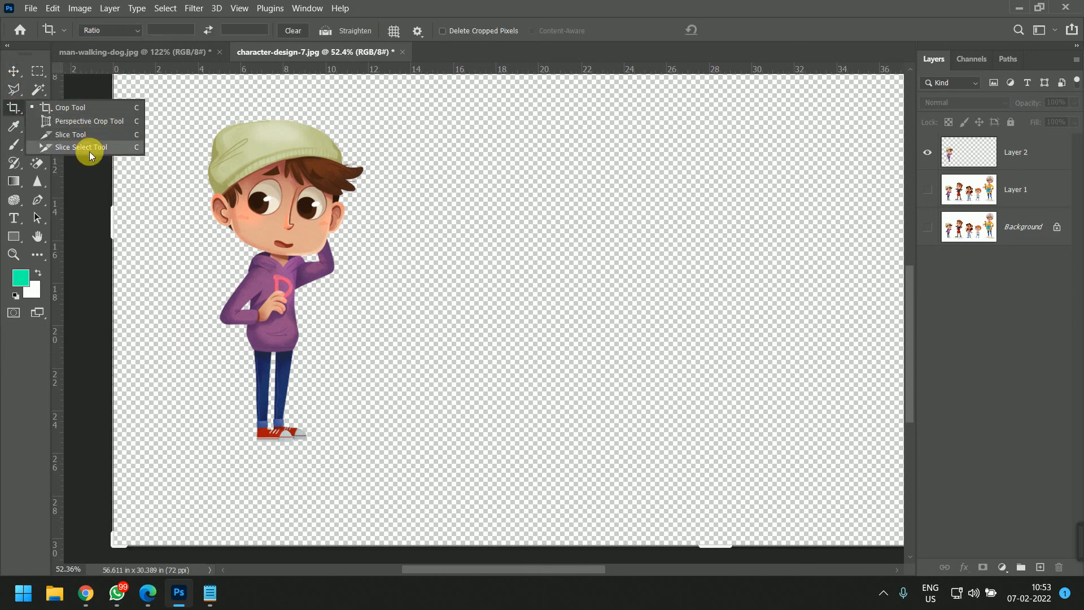
left_click(95, 112)
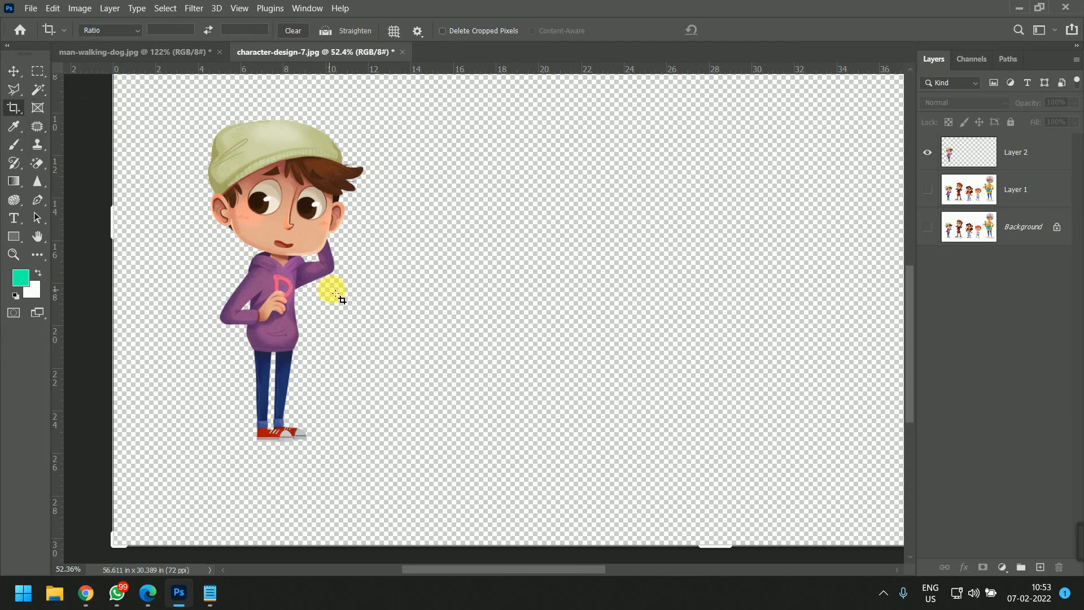
scroll(328, 289, "down", 5)
scroll(341, 277, "up", 1)
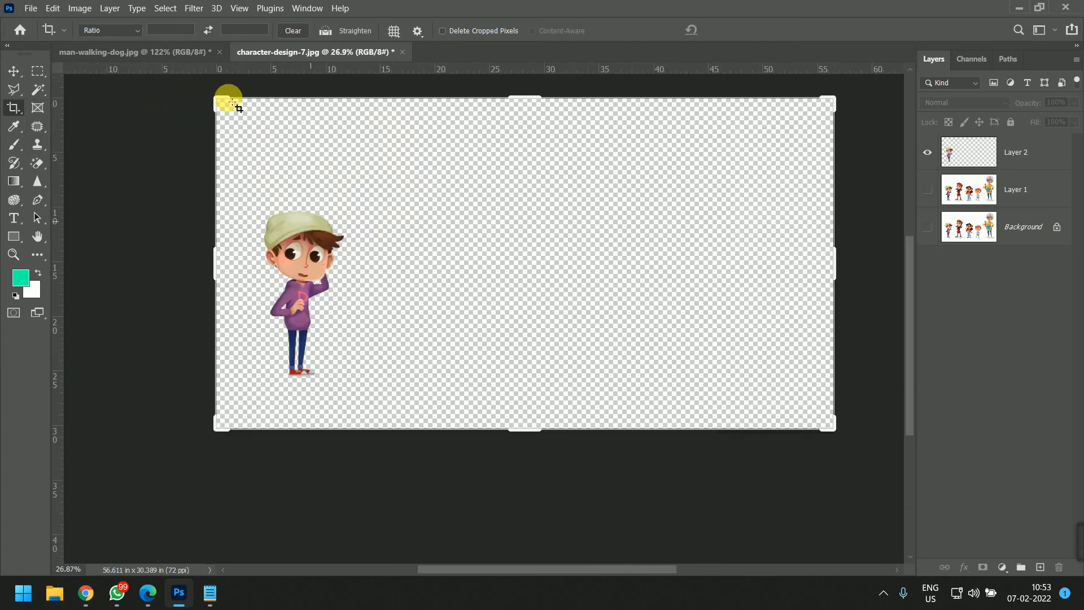
Step: Bring up man-walking-dog.jpg, show only the Background layer, and clear the lake selection
left_click(188, 60)
left_click(928, 156)
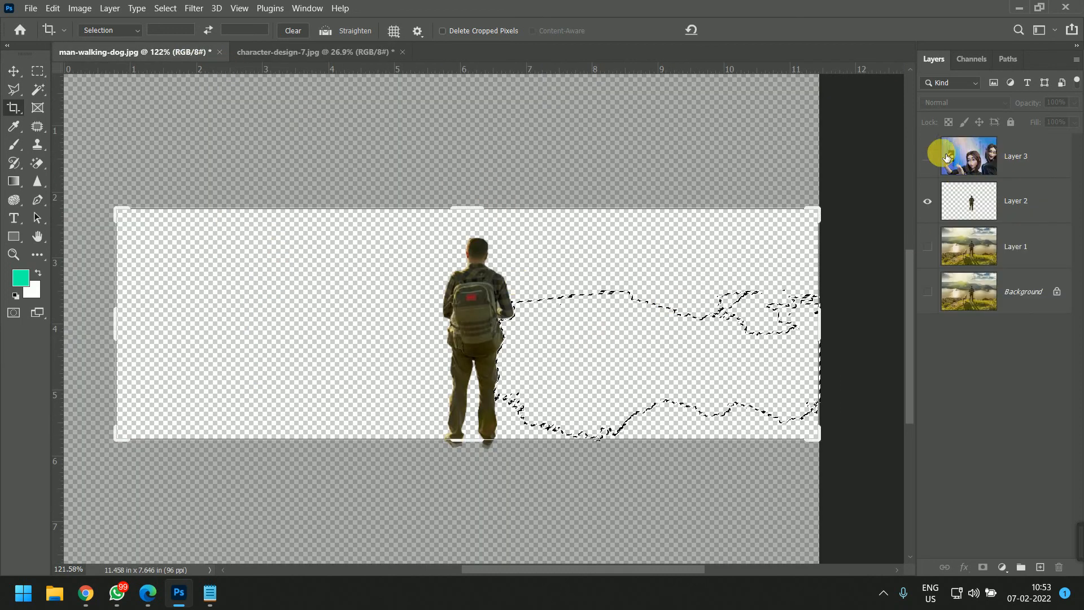
left_click(928, 246)
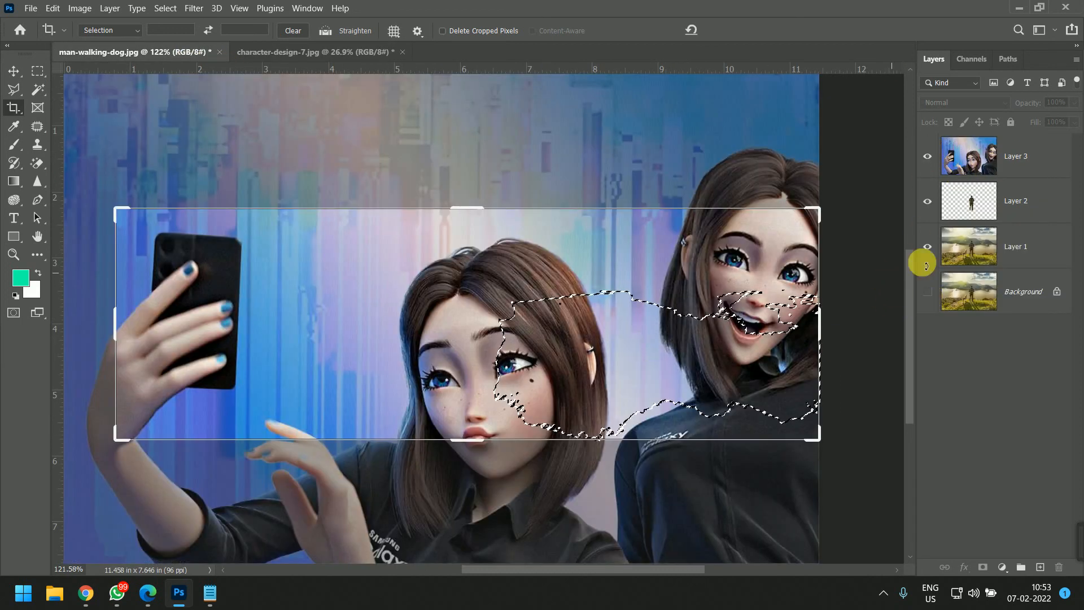
left_click_drag(928, 156, 928, 291)
scroll(552, 327, "down", 3)
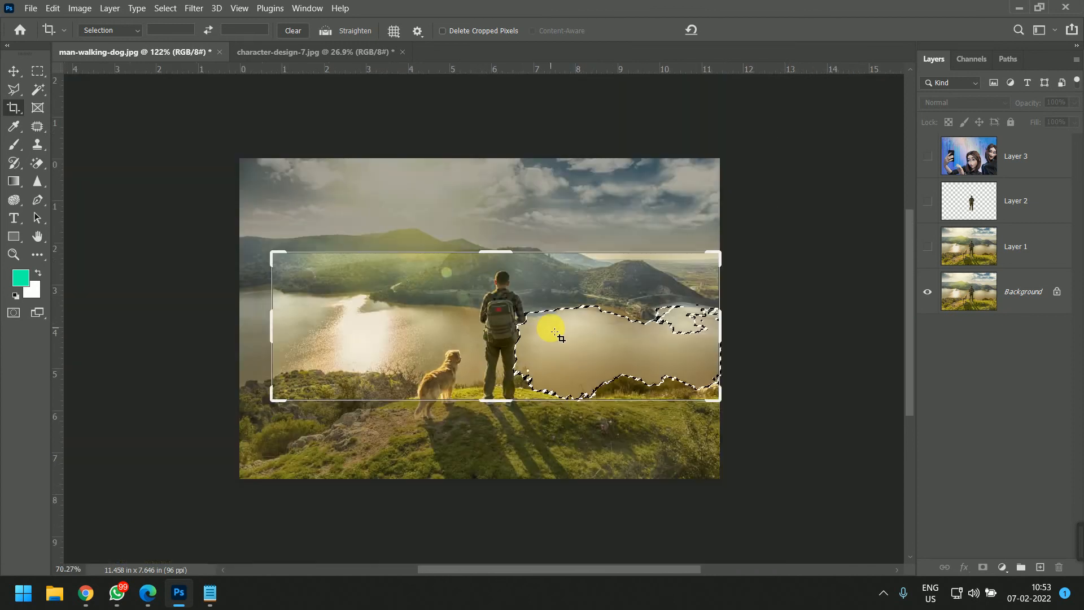
scroll(553, 331, "up", 1)
key("ctrl+d")
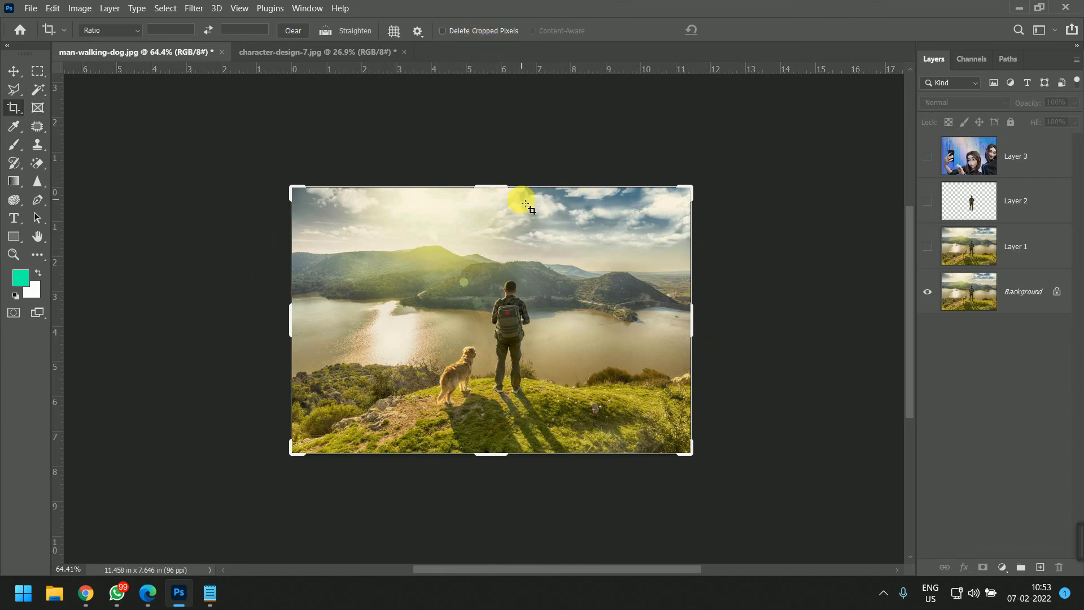
Step: Crop the lake photo from above and below to a strip about 4.03 in high, with Delete Cropped Pixels off
left_click_drag(501, 185, 503, 226)
left_click_drag(495, 414, 508, 396)
key("Return")
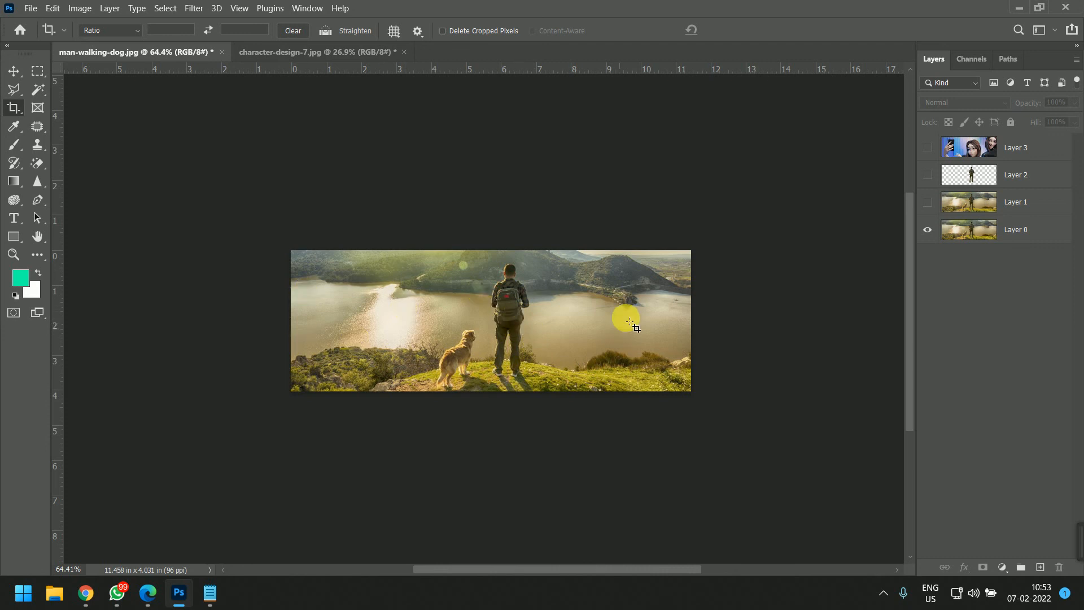
Step: Extend the crop upward and downward to about 7.56 in high to recover the hidden sky and grass
scroll(556, 312, "up", 2)
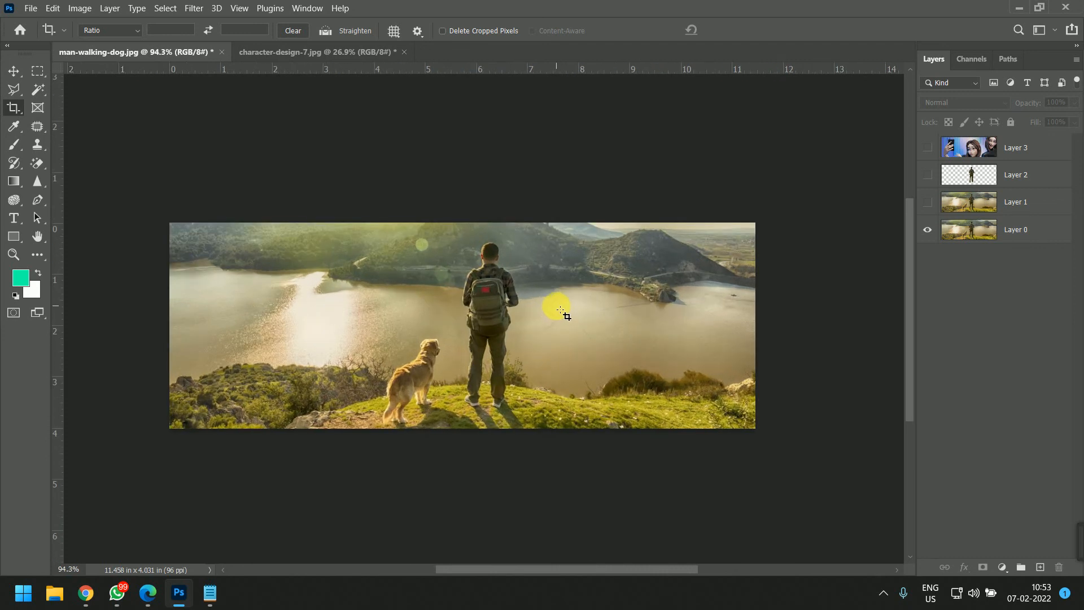
left_click(571, 230)
left_click_drag(469, 222, 483, 165)
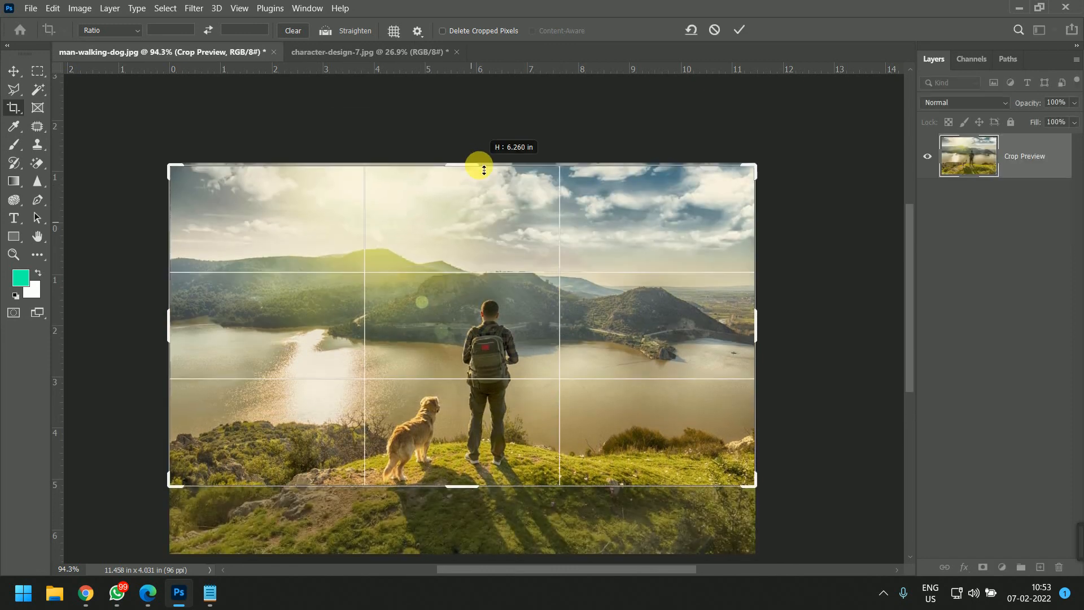
left_click_drag(456, 486, 455, 517)
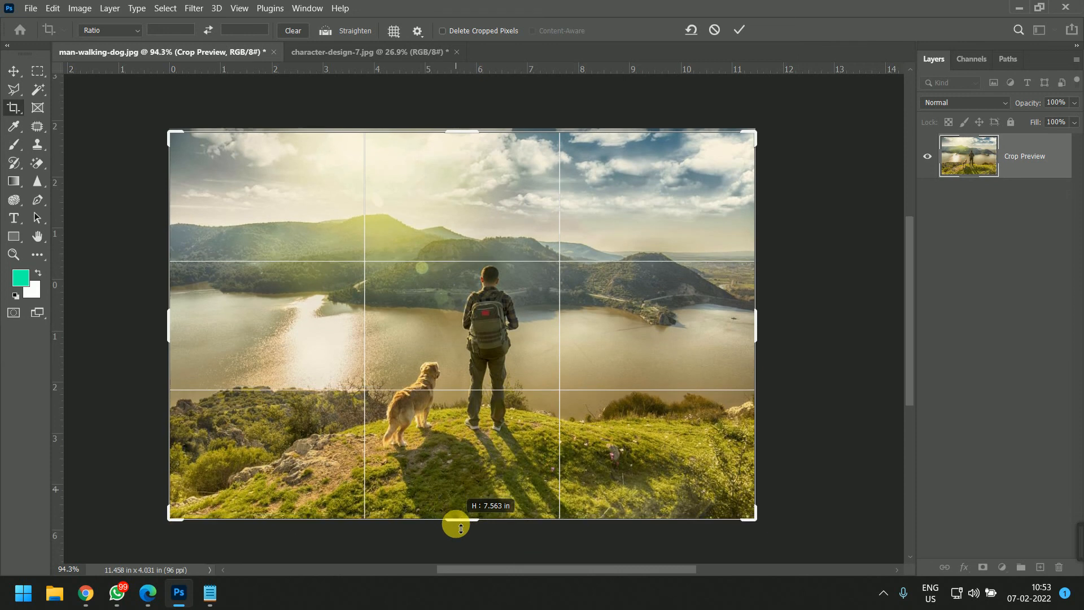
left_click(740, 31)
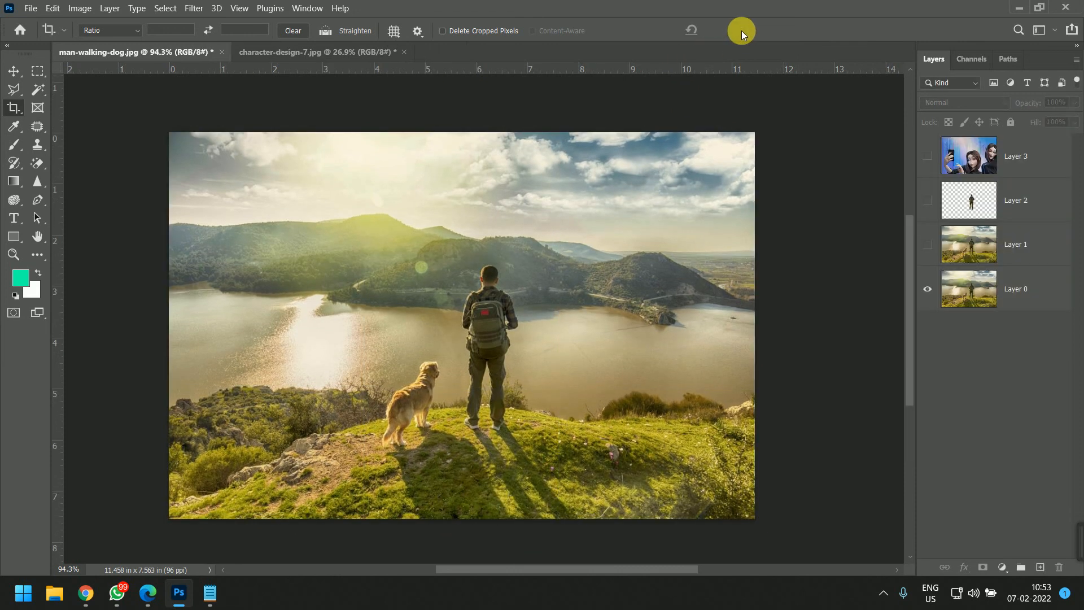
Step: Turn on Delete Cropped Pixels and crop the photo from above and below to about 3.78 in high
left_click(475, 32)
left_click(728, 201)
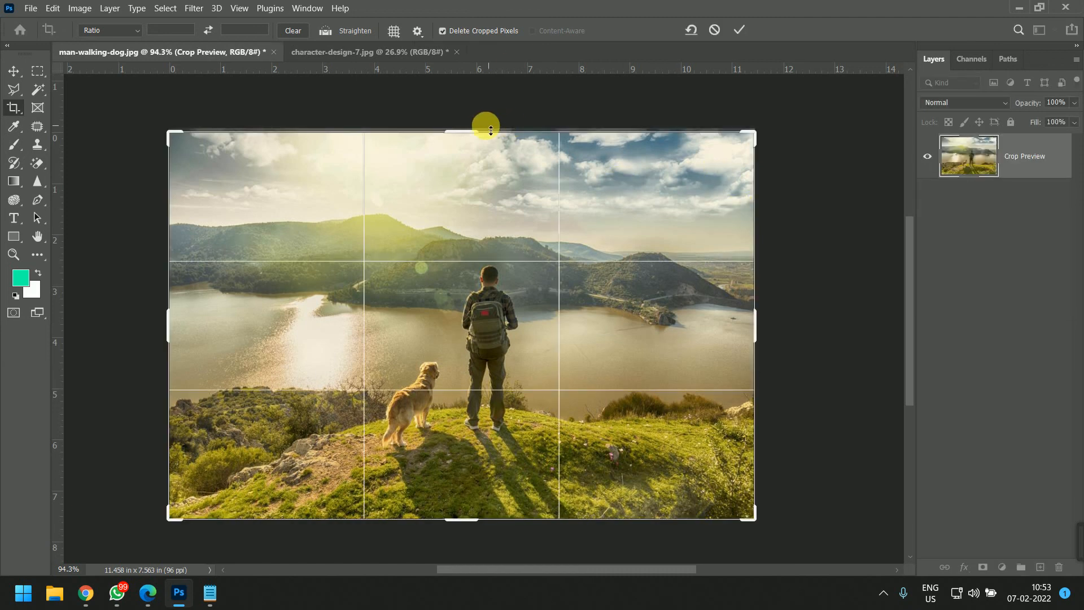
left_click_drag(484, 133, 463, 196)
left_click_drag(455, 452, 464, 424)
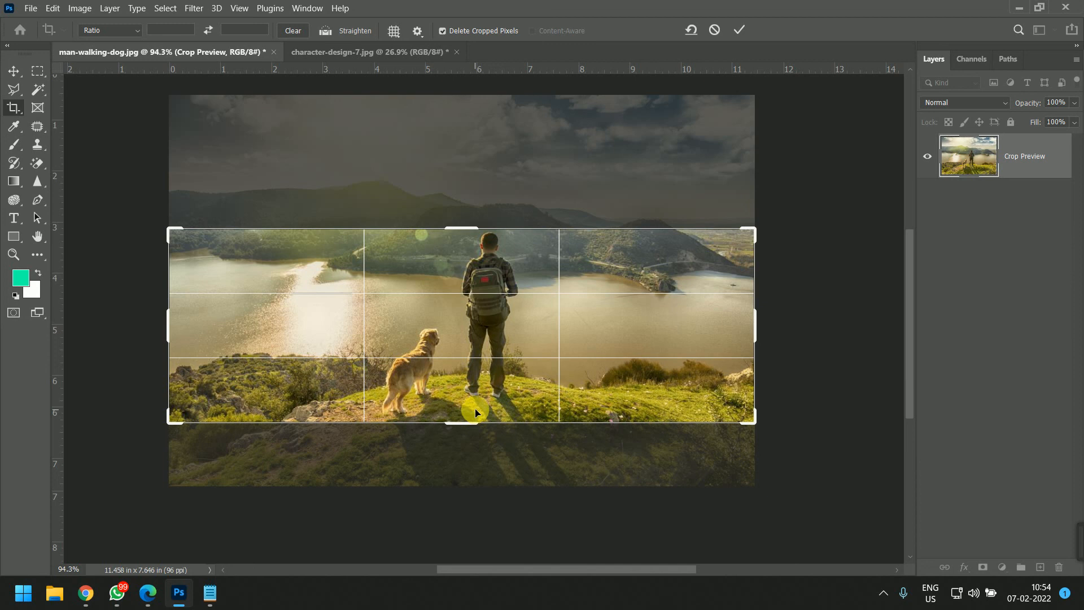
left_click(741, 30)
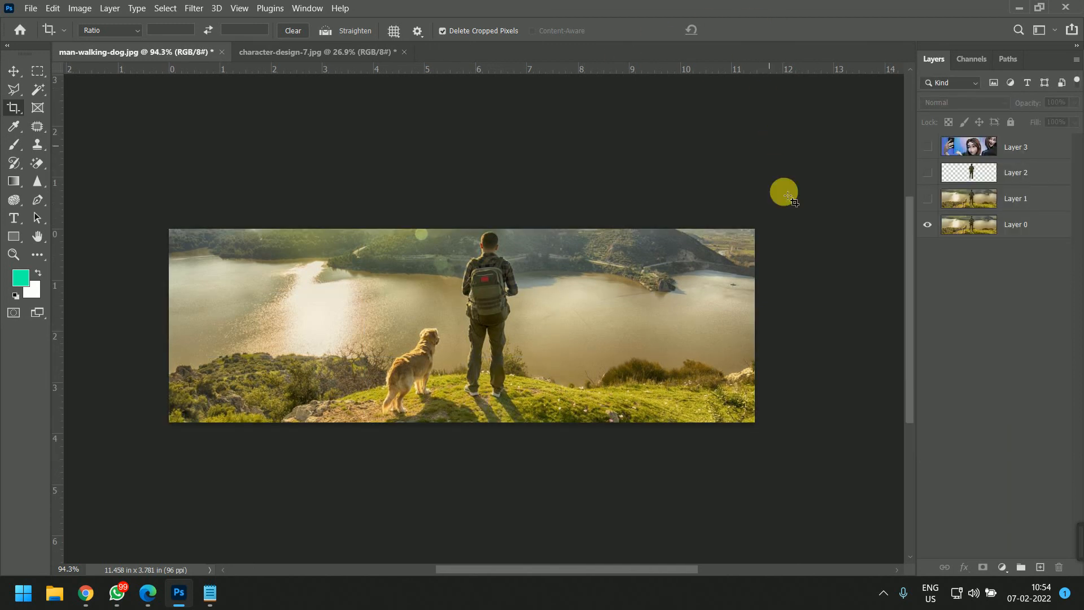
Step: Try to recover the deleted sky by extending the crop's upper edge, and cancel the crop
left_click(489, 262)
mouse_move(476, 227)
left_mouse_down()
mouse_move(491, 162)
mouse_move(484, 230)
mouse_move(488, 220)
left_mouse_up()
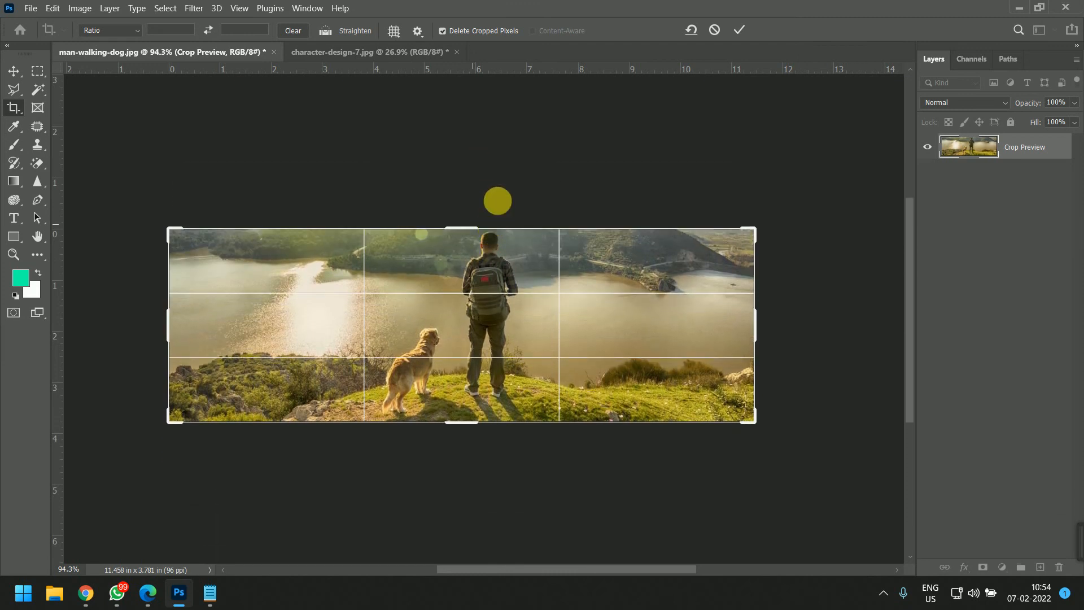
left_click(716, 33)
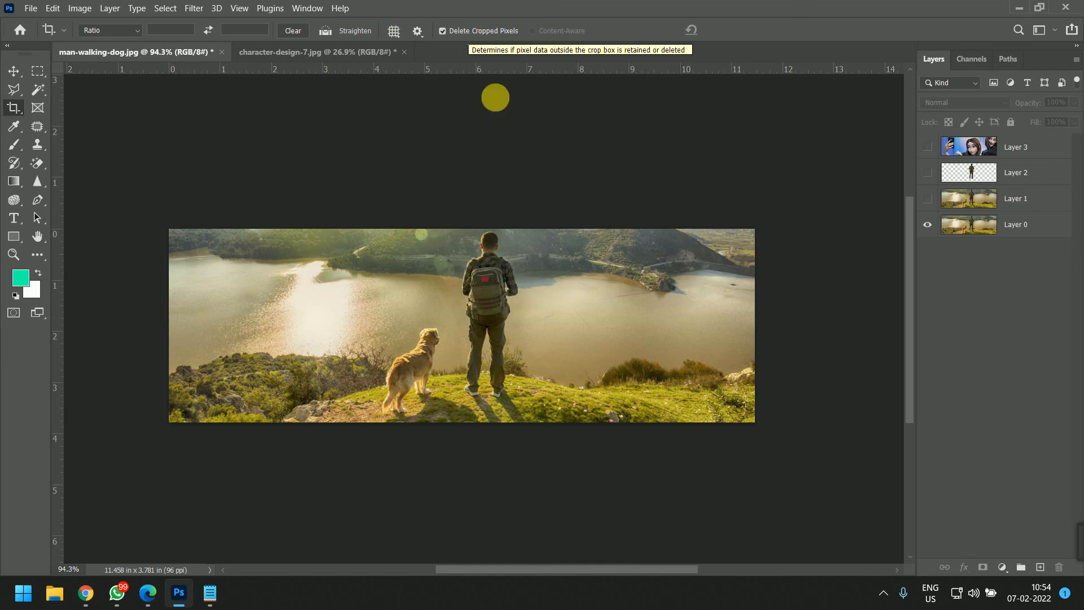
left_click_drag(493, 232, 496, 135)
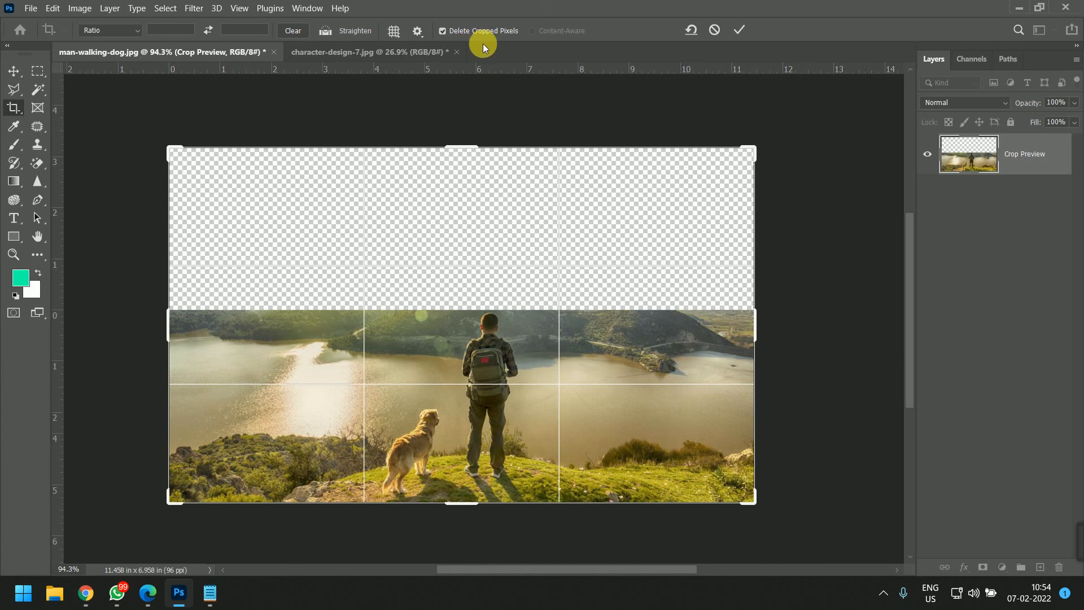
left_click(715, 32)
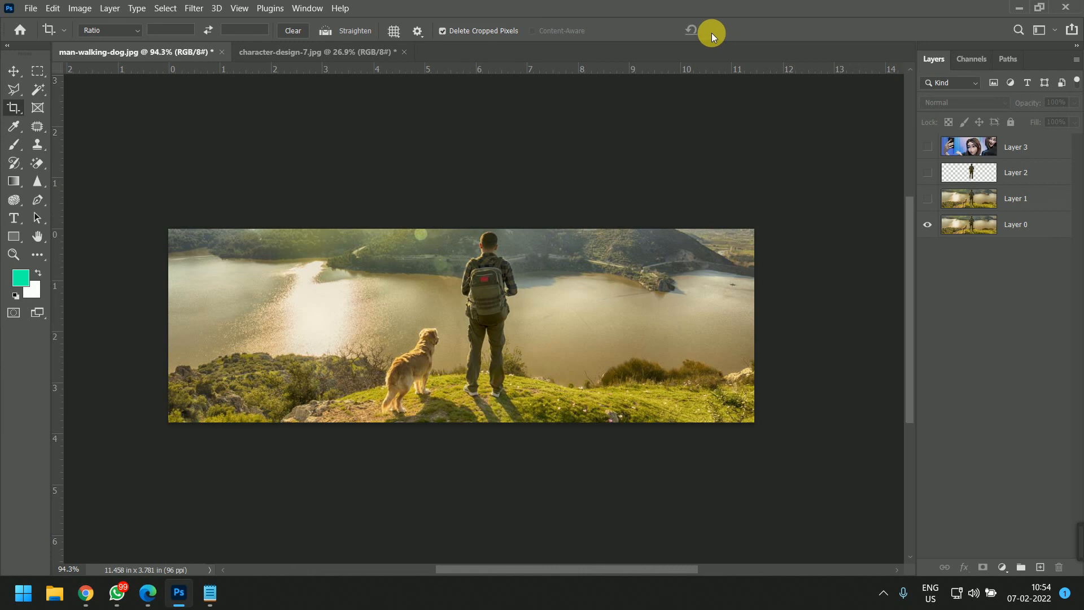
Step: Undo all the crops of the lake photo and turn off Delete Cropped Pixels
key("ctrl+z")
key("ctrl+z")
key("ctrl+z")
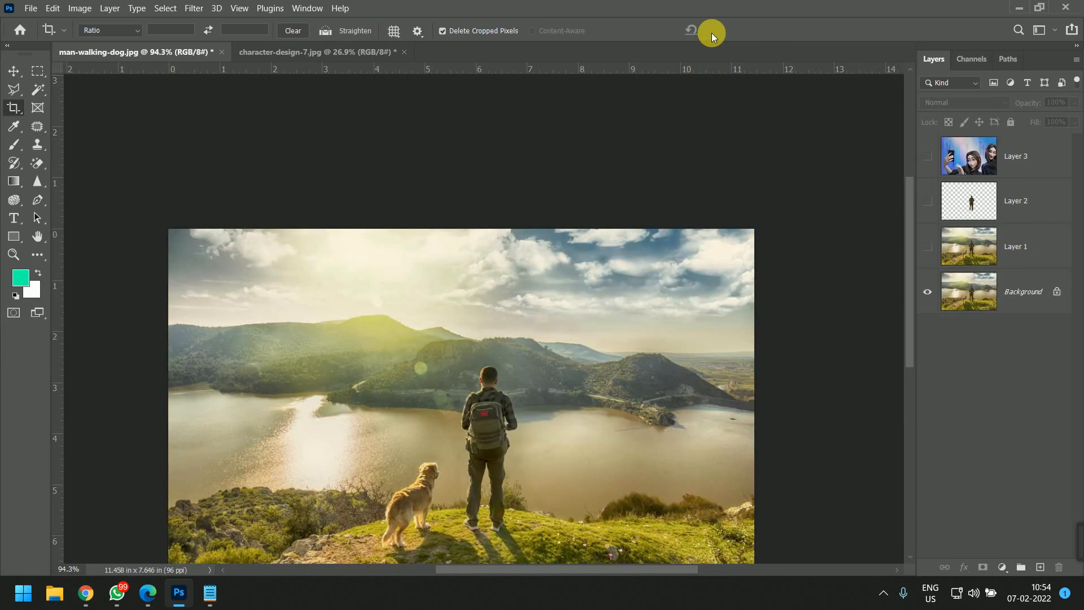
left_click(500, 31)
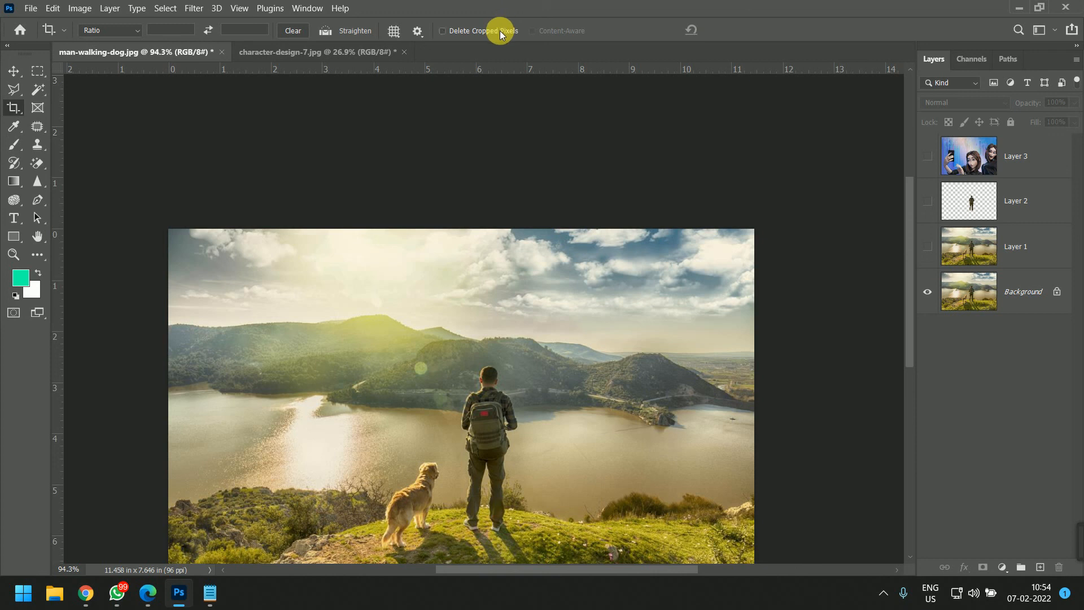
Step: Crop the sky off the lake photo so the canvas is about 5.08 in high
left_click(496, 233)
left_click_drag(477, 232, 476, 285)
key("Return")
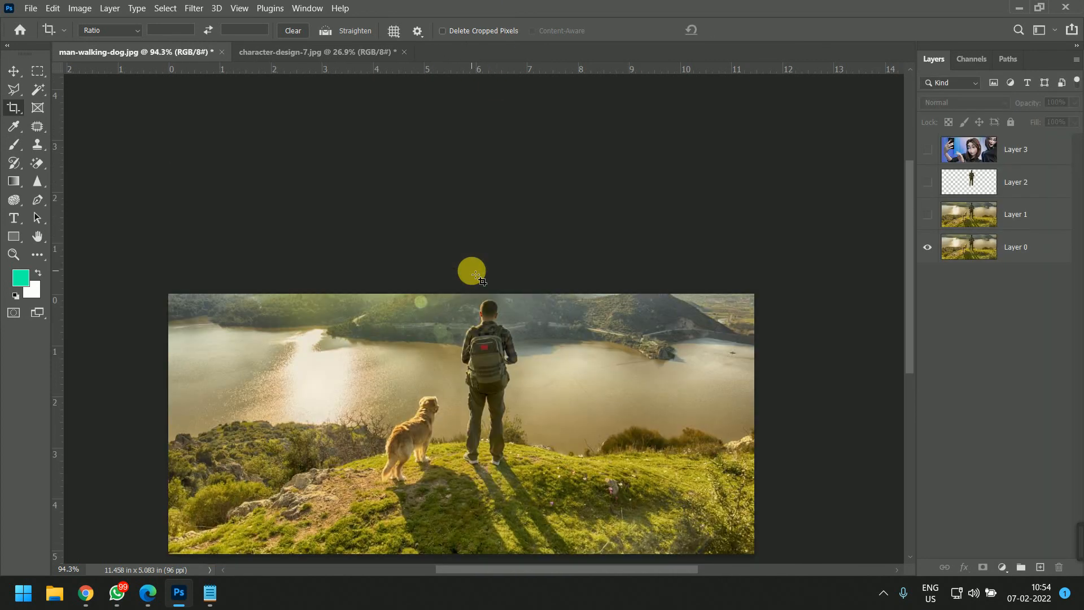
Step: Try extending the crop's upper edge over the hidden sky, and cancel the crop
left_click(476, 295)
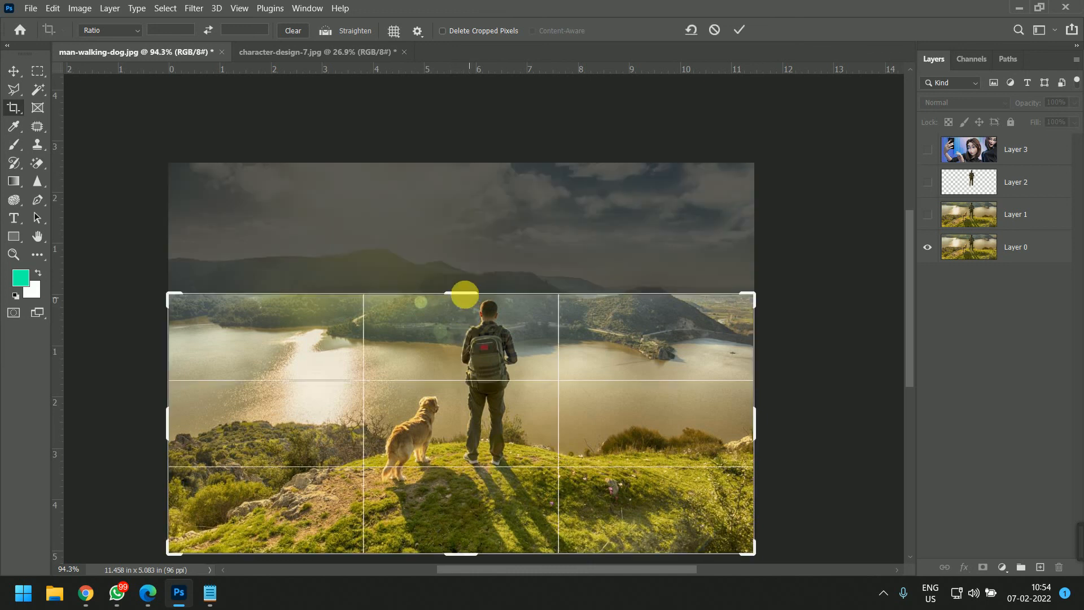
left_click_drag(476, 294, 486, 229)
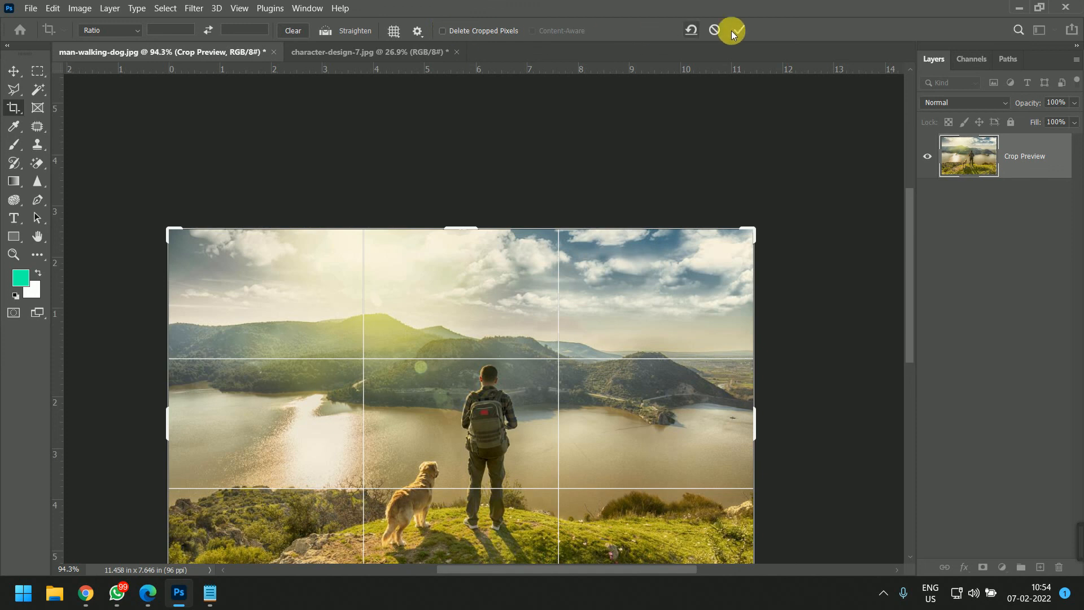
left_click(713, 30)
Step: Restore the hidden sky by extending the crop's upper edge to about 7.63 in high, and center the photo in view
left_click(506, 379)
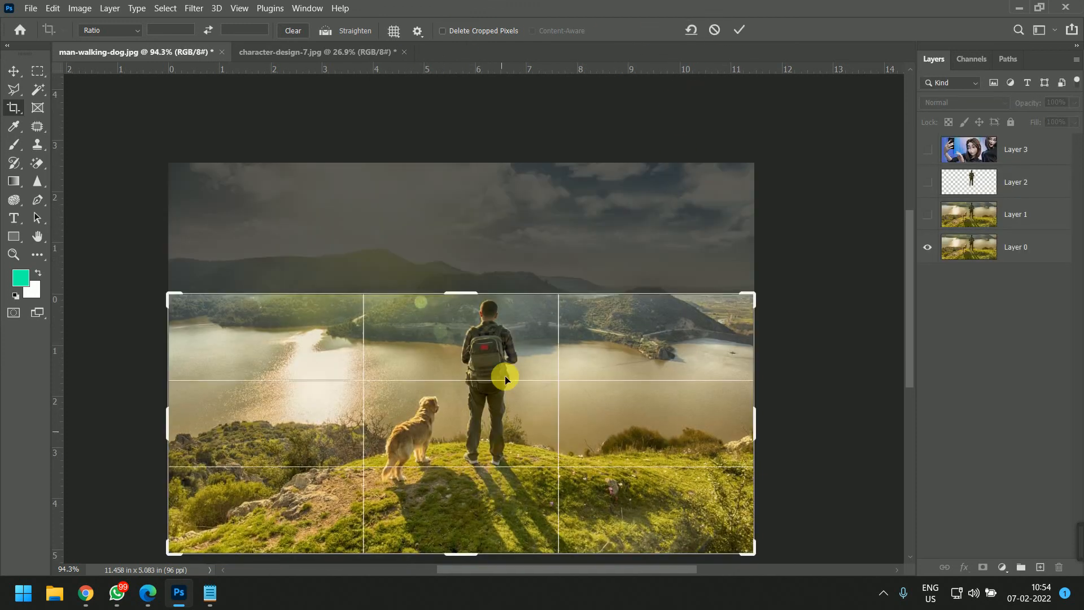
left_click_drag(452, 293, 491, 225)
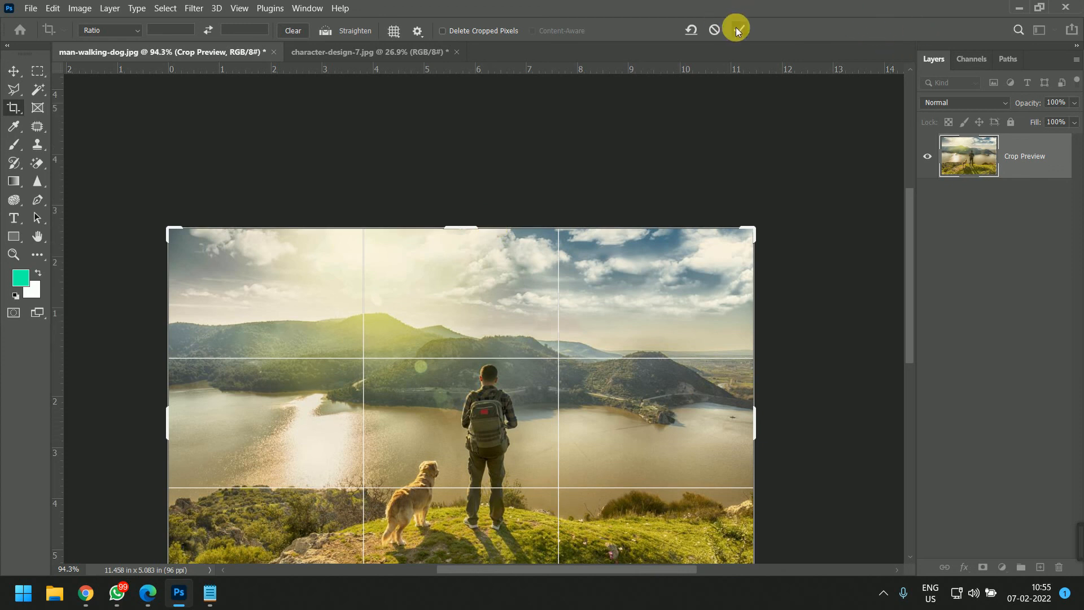
left_click(736, 30)
scroll(409, 395, "down", 3)
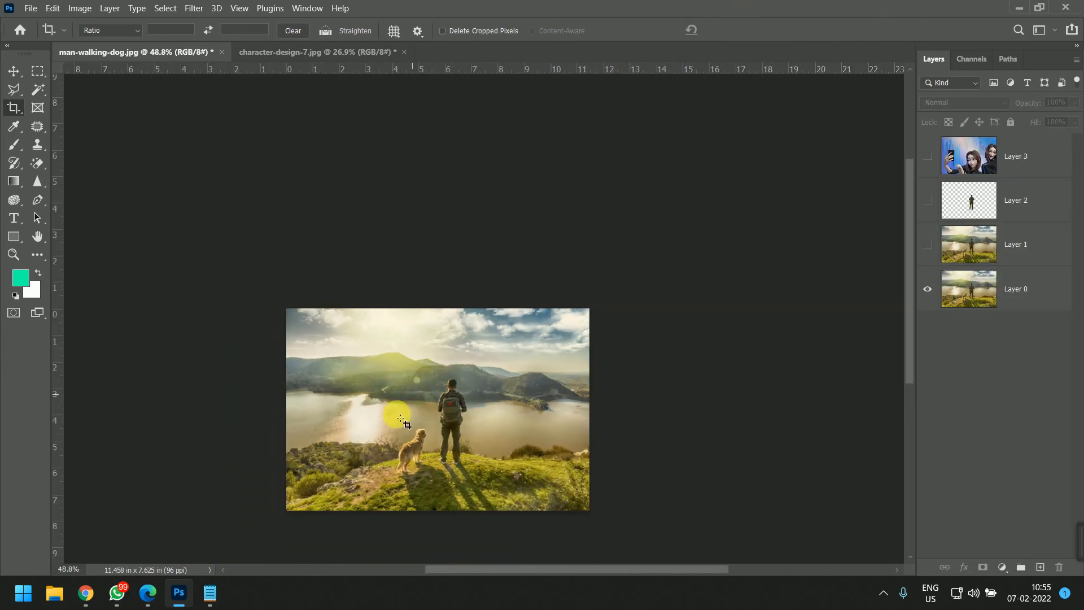
scroll(381, 449, "up", 7)
left_click_drag(913, 280, 914, 299)
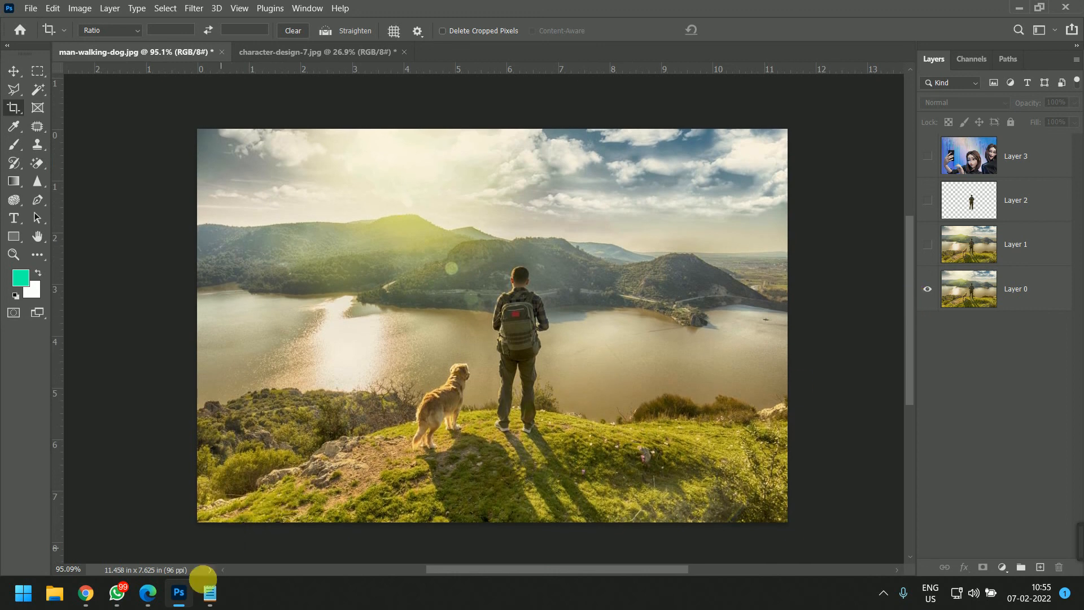
Step: Switch to Chrome and bring up the Google Meet call
left_click(107, 597)
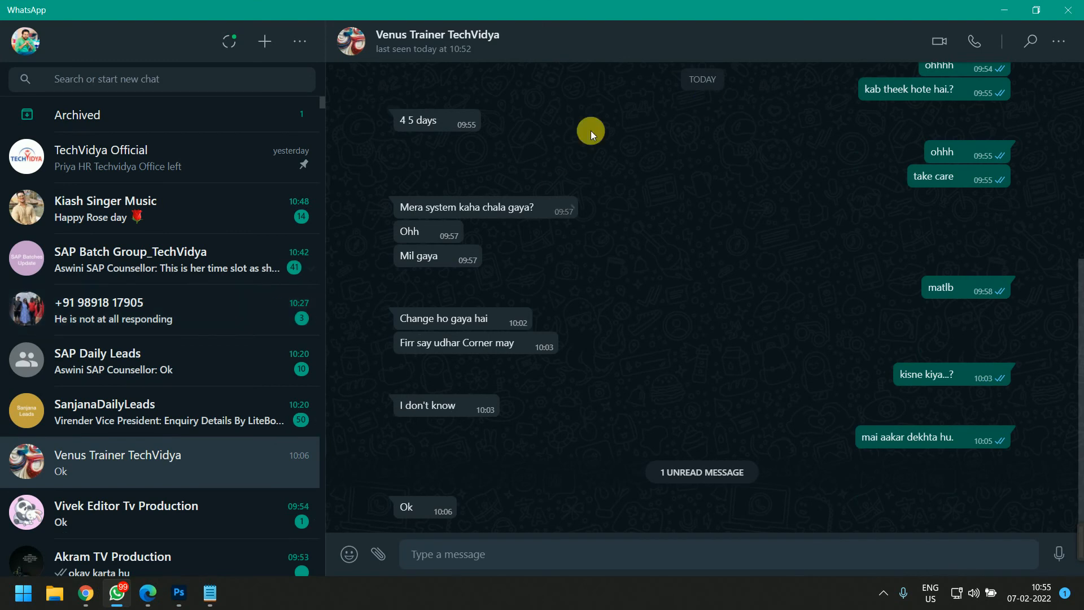
mouse_move(90, 605)
left_click(83, 544)
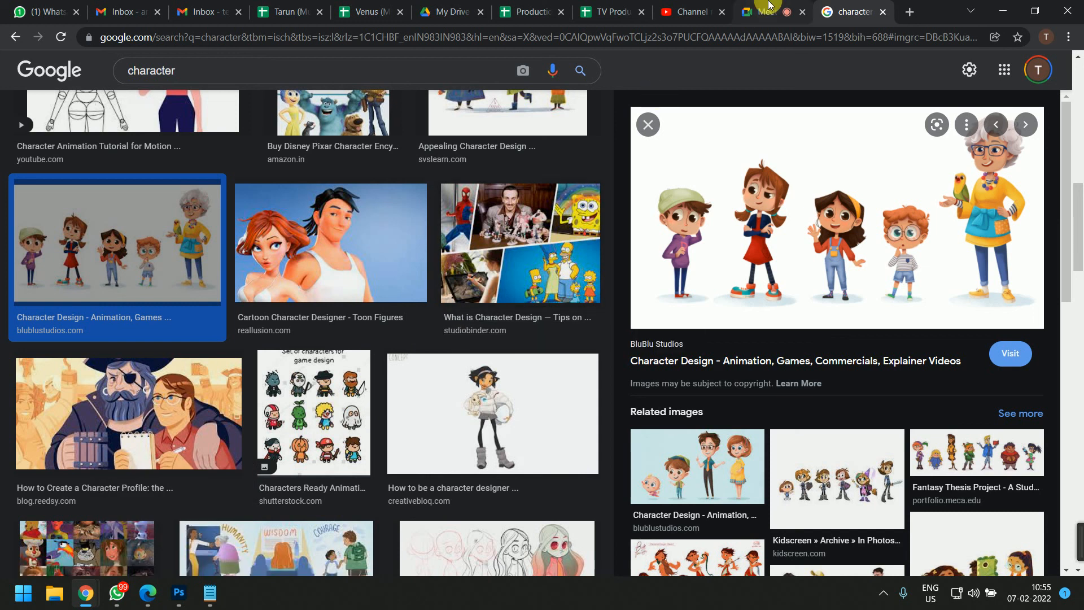
left_click(770, 5)
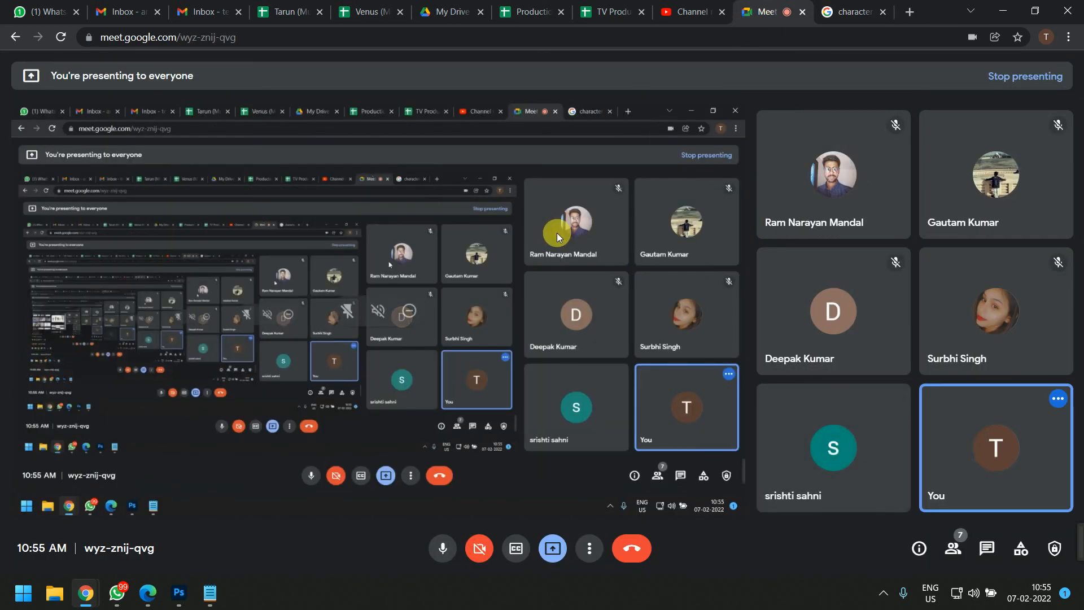